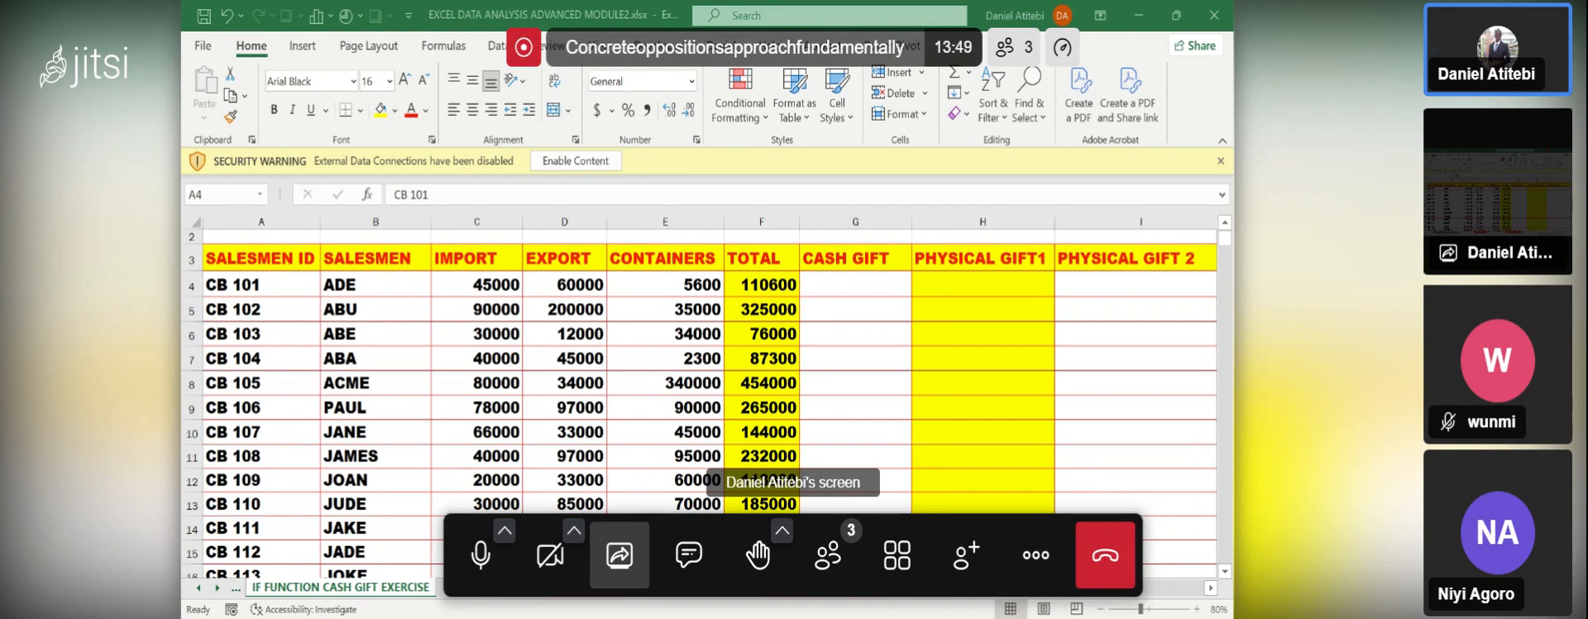
- Switch to the Excel workbook and delete all formulas in the TOTAL column from F4 down
key("alt+Tab")
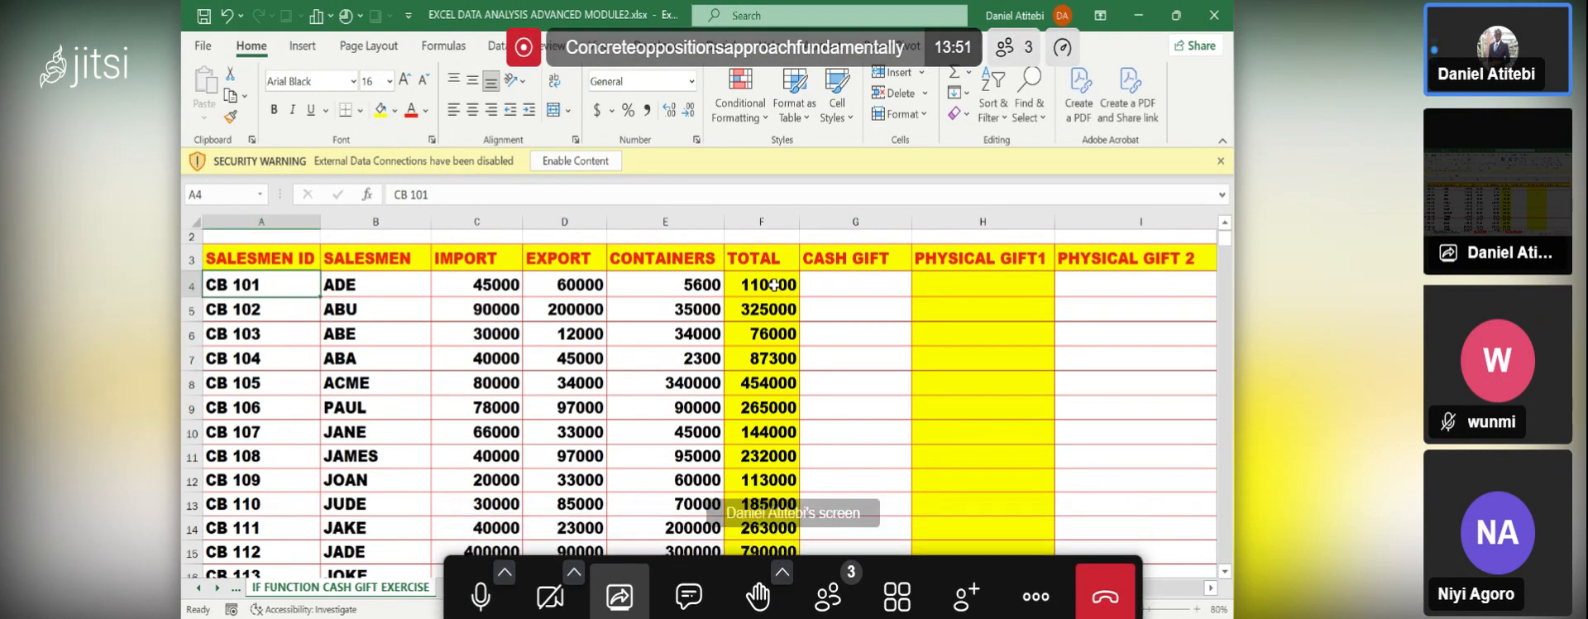
left_click(773, 285)
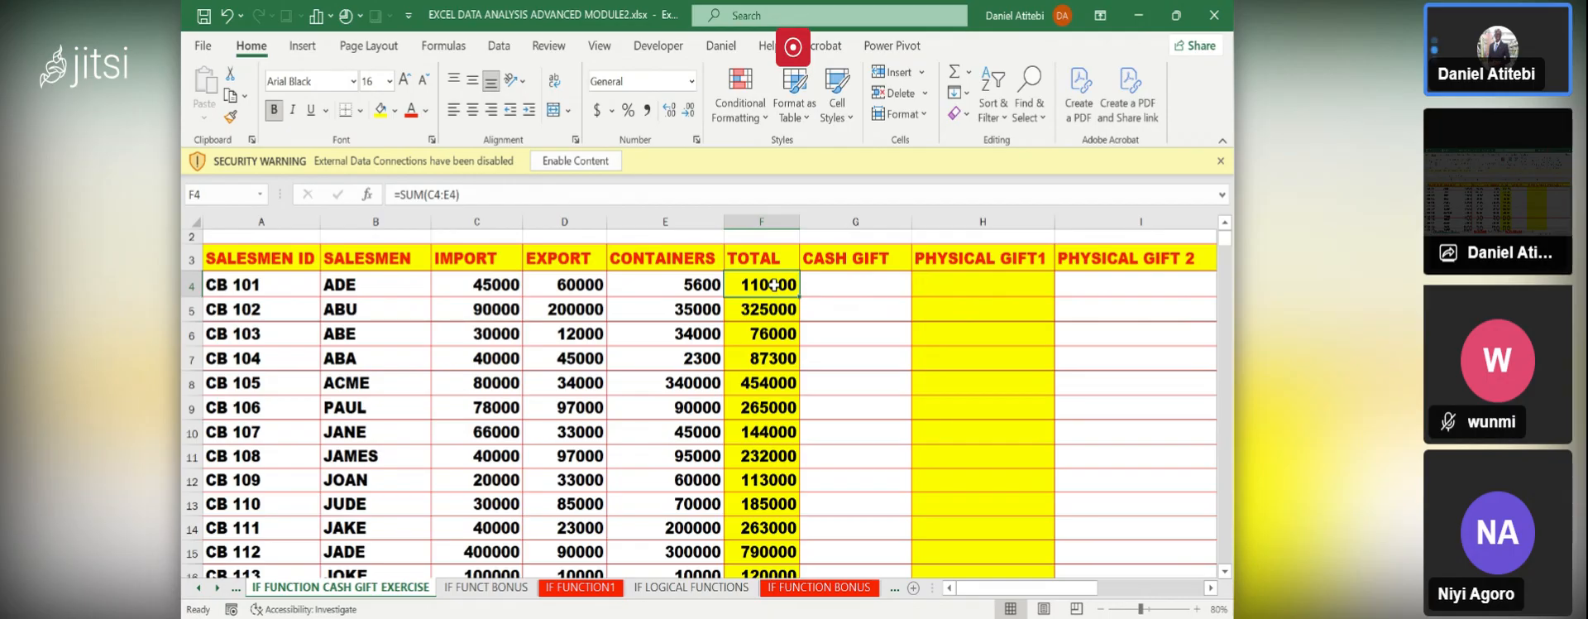
key("ctrl+shift+Down")
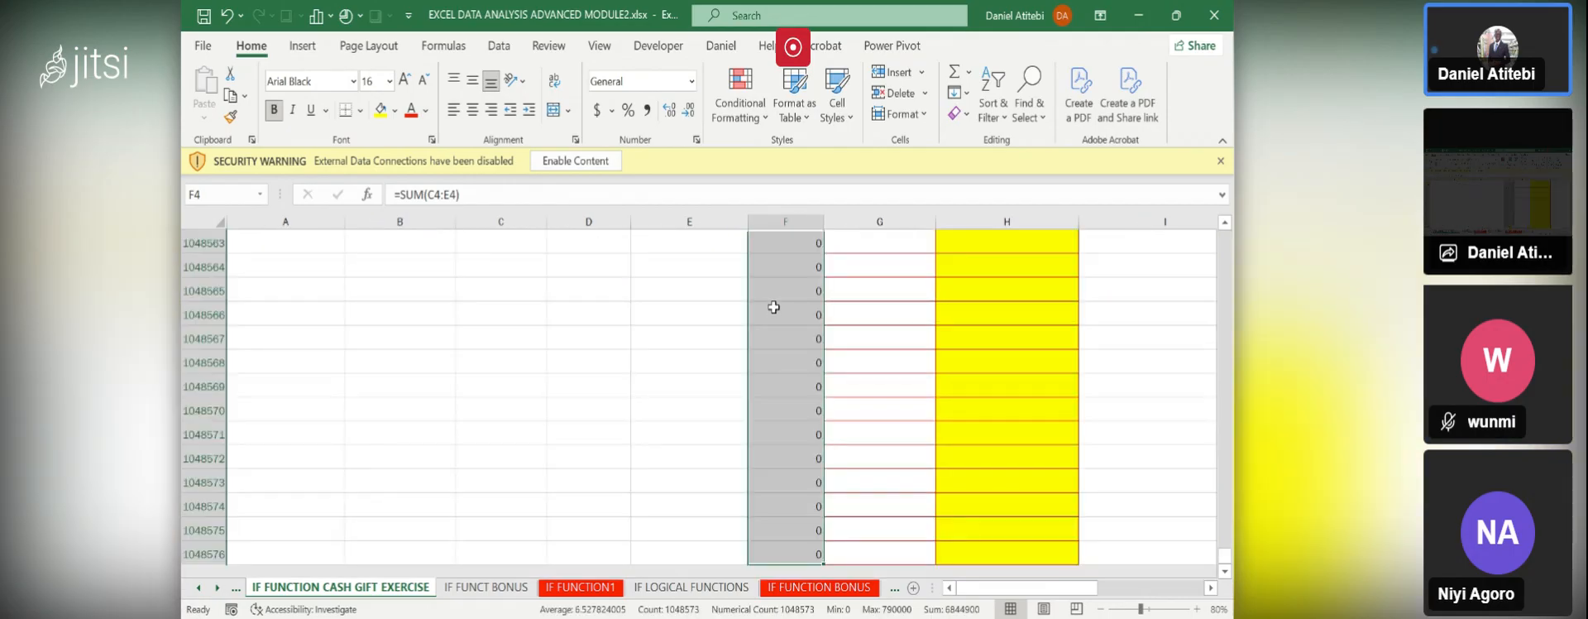
key("ctrl+BackSpace")
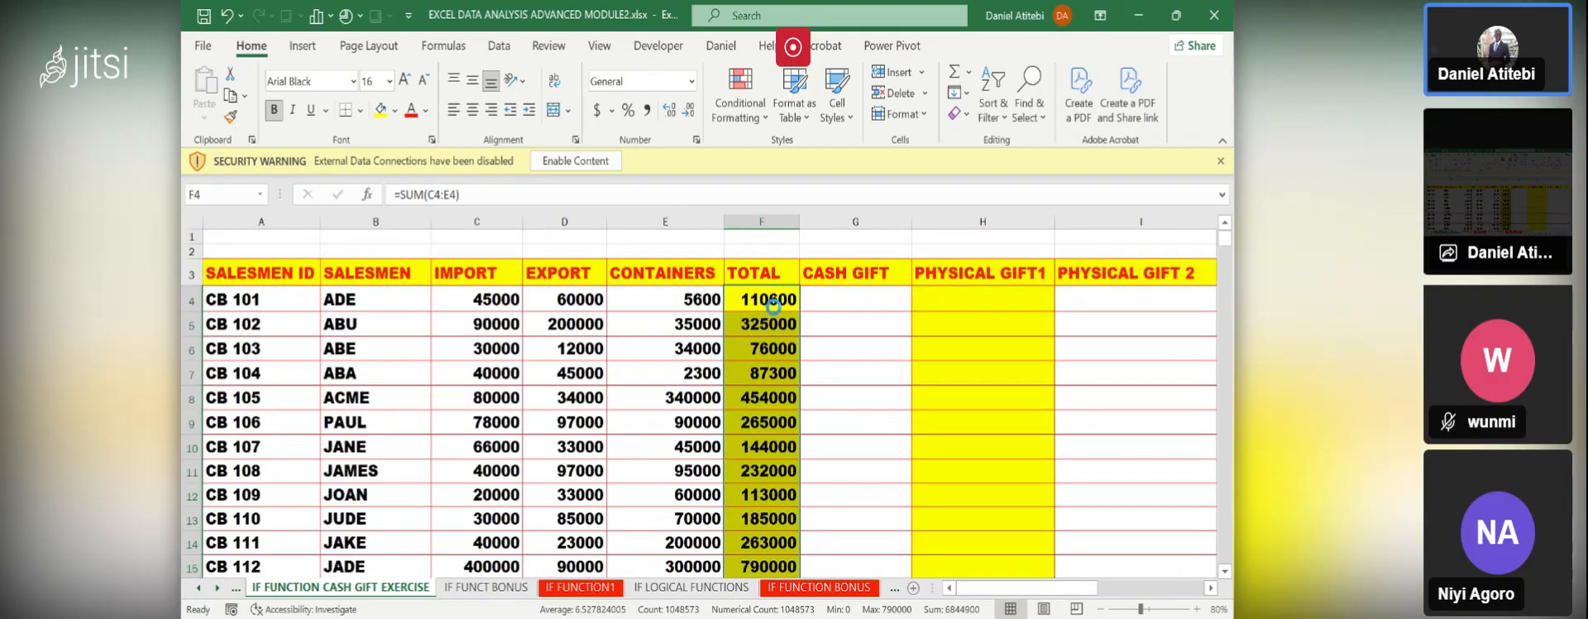
key("Delete")
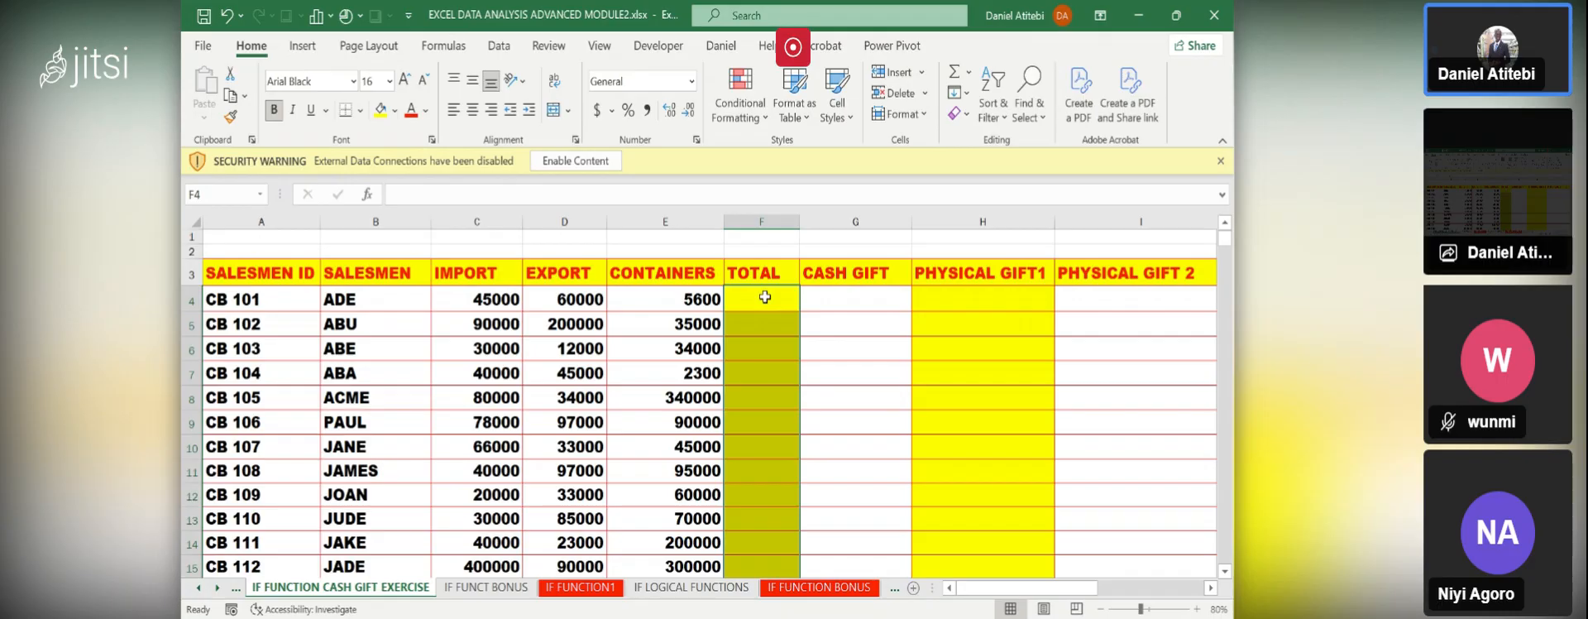
key("ctrl+shift+Down")
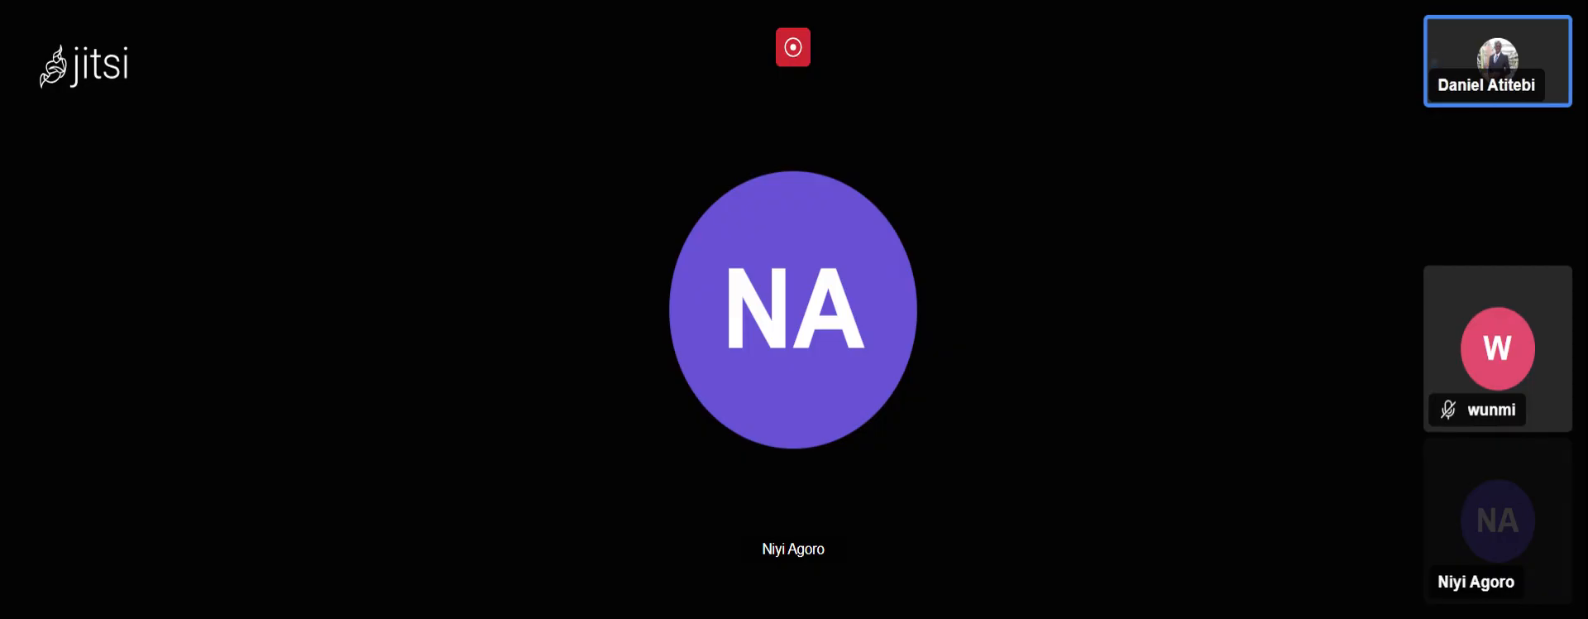
- Switch to the Jitsi meeting and make the shared spreadsheet screen its main view
mouse_move(757, 559)
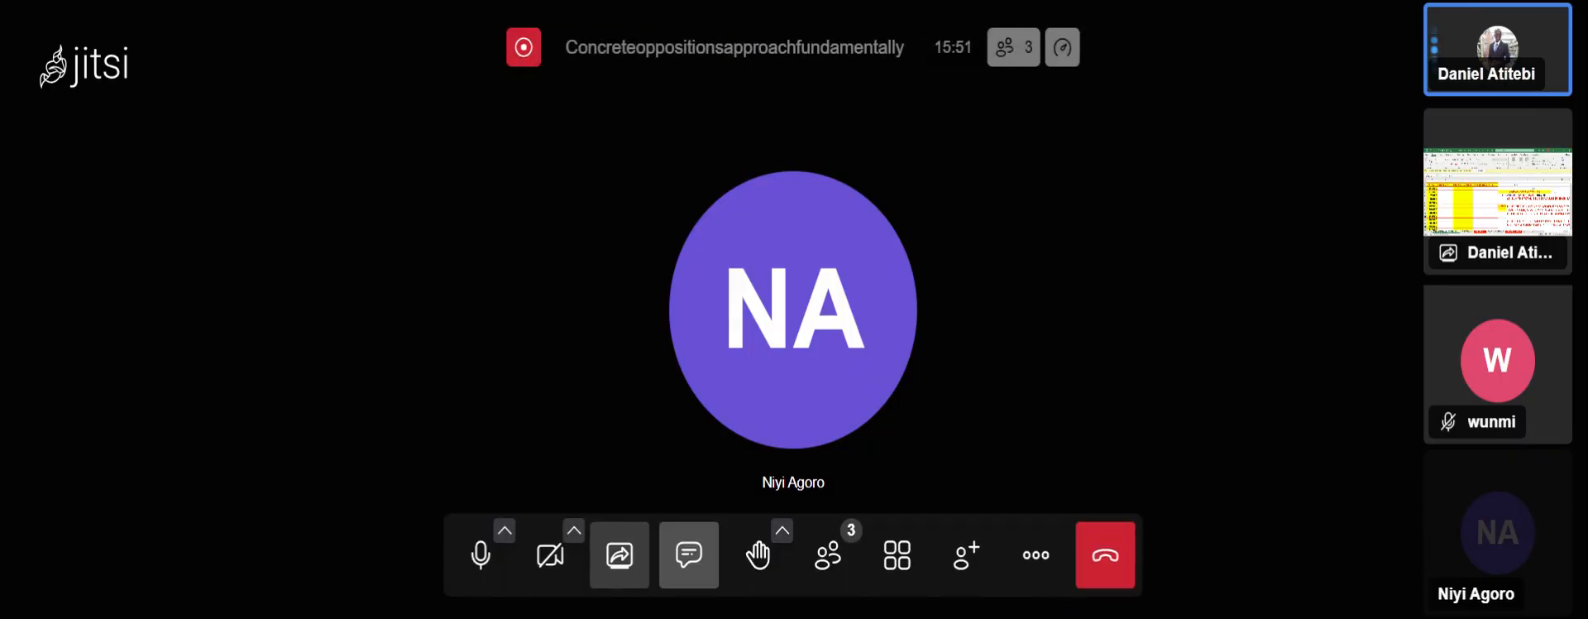
left_click(1450, 264)
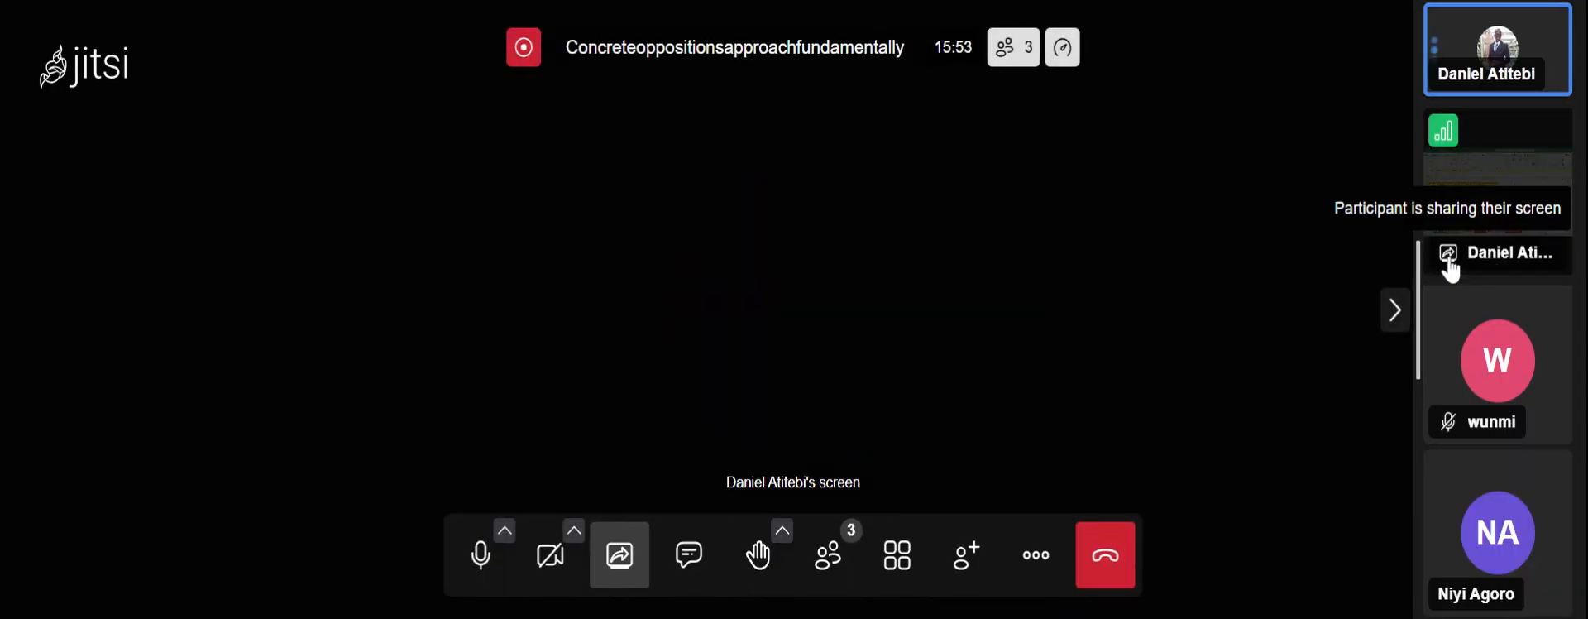
left_click(879, 404)
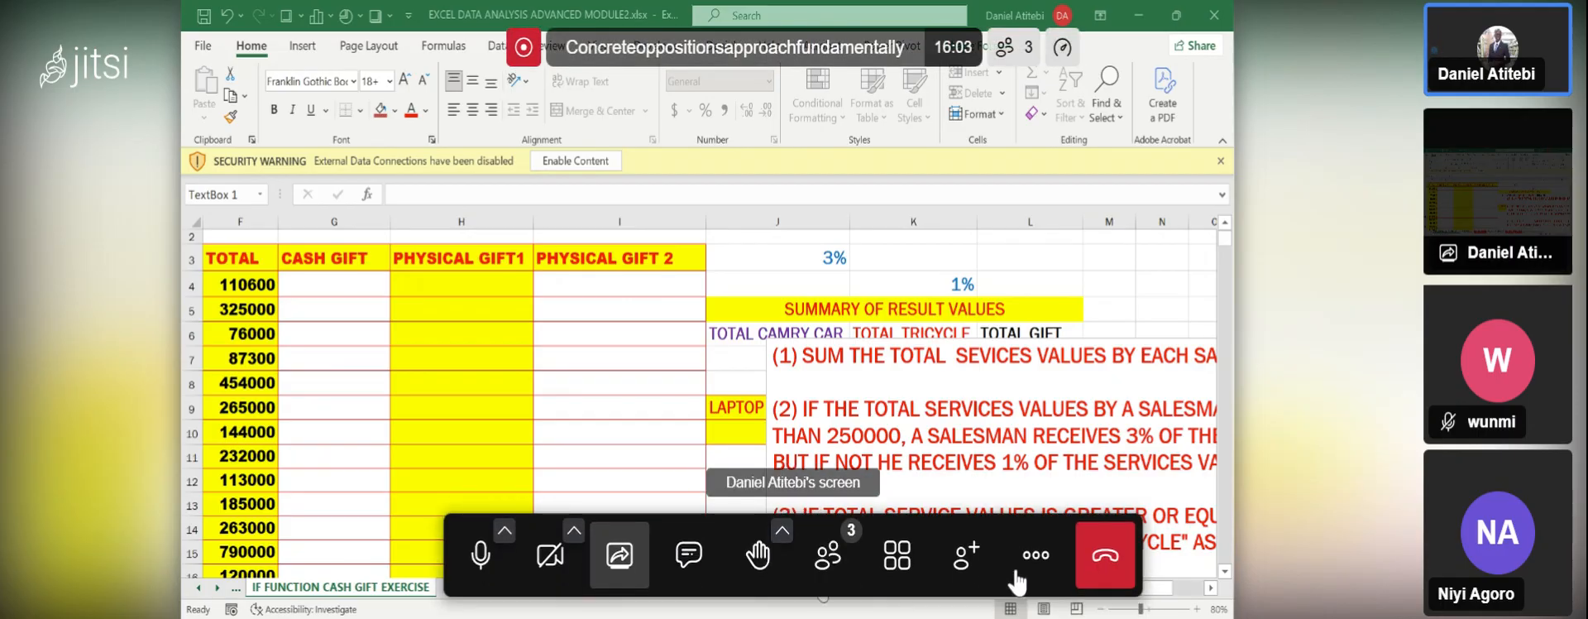
left_click(1032, 571)
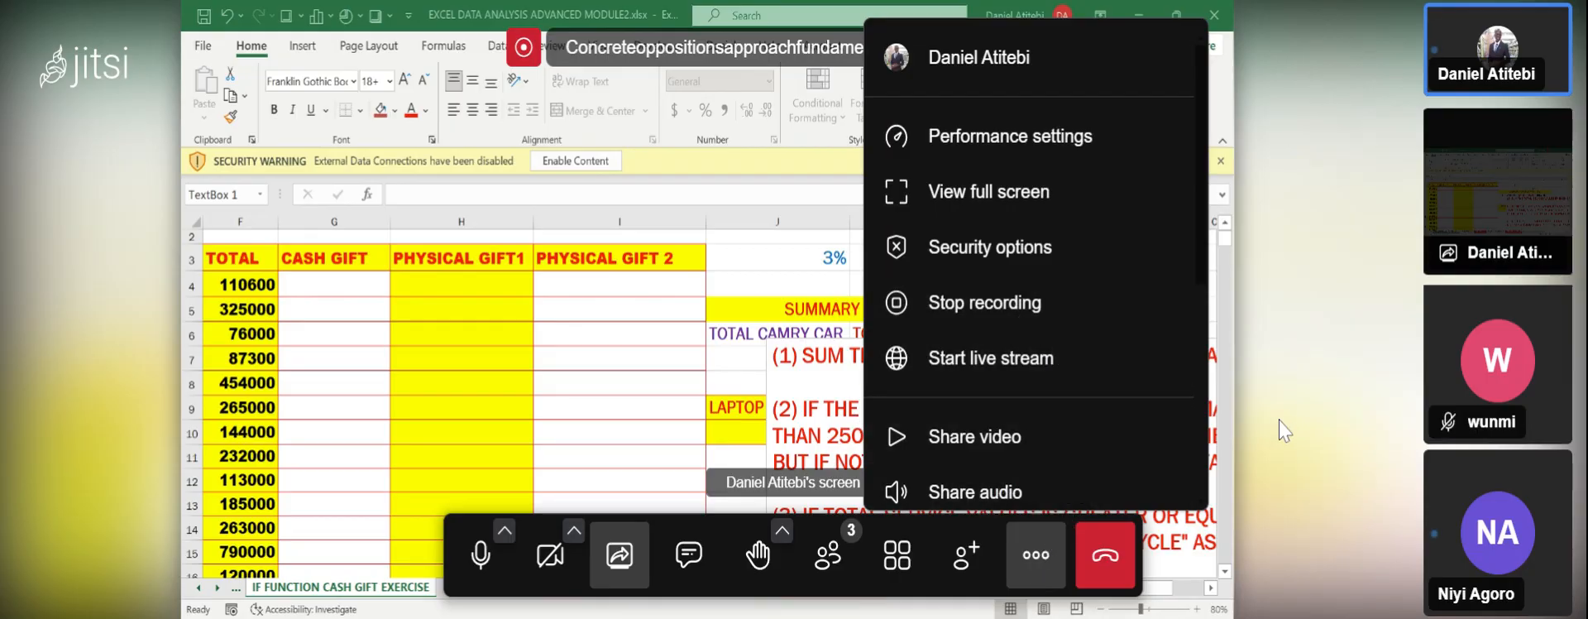
left_click(1036, 556)
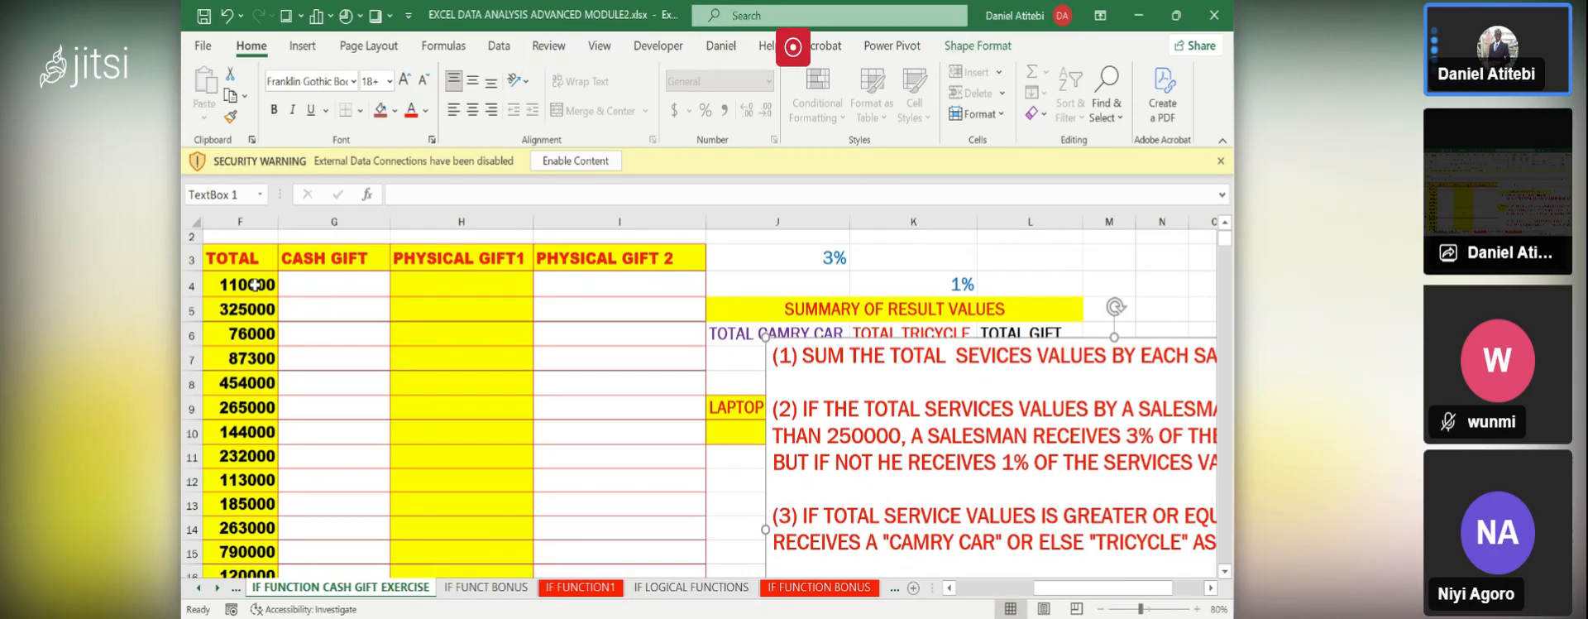
- Clear the refilled totals in the TOTAL column, starting from F4
left_click(311, 303)
key("Left")
scroll(311, 303, "left", 2)
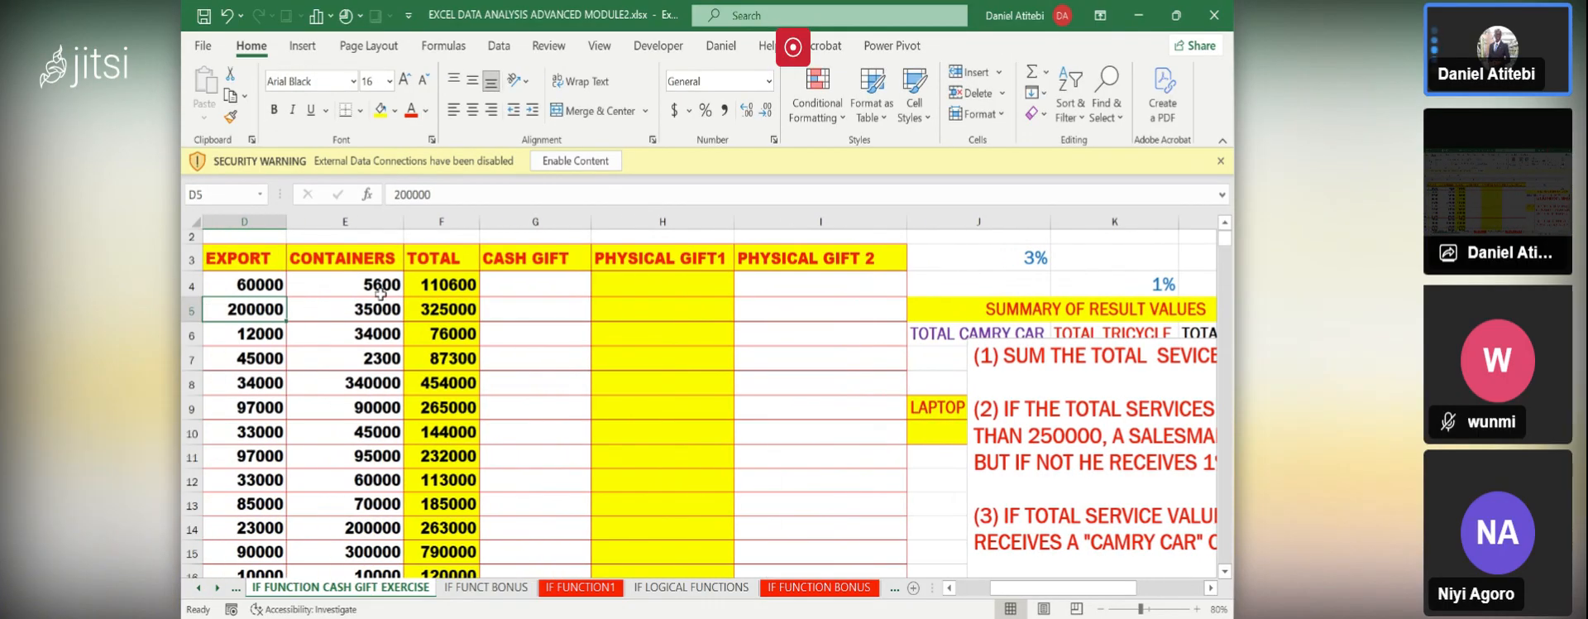
left_click(438, 284)
left_click_drag(438, 284, 449, 464)
key("ctrl+z")
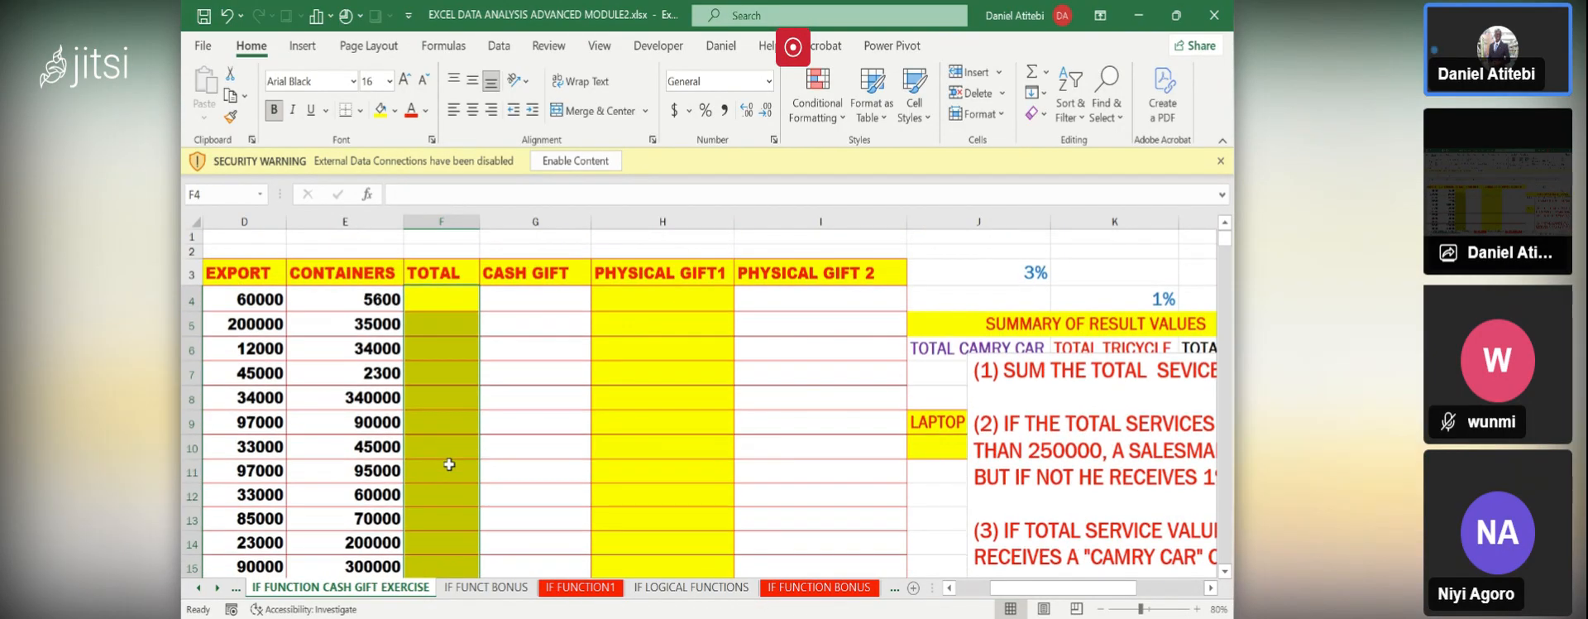
- Move the exercise instructions text box beside the PHYSICAL GIFT1 column, just below the header row
left_click(968, 405)
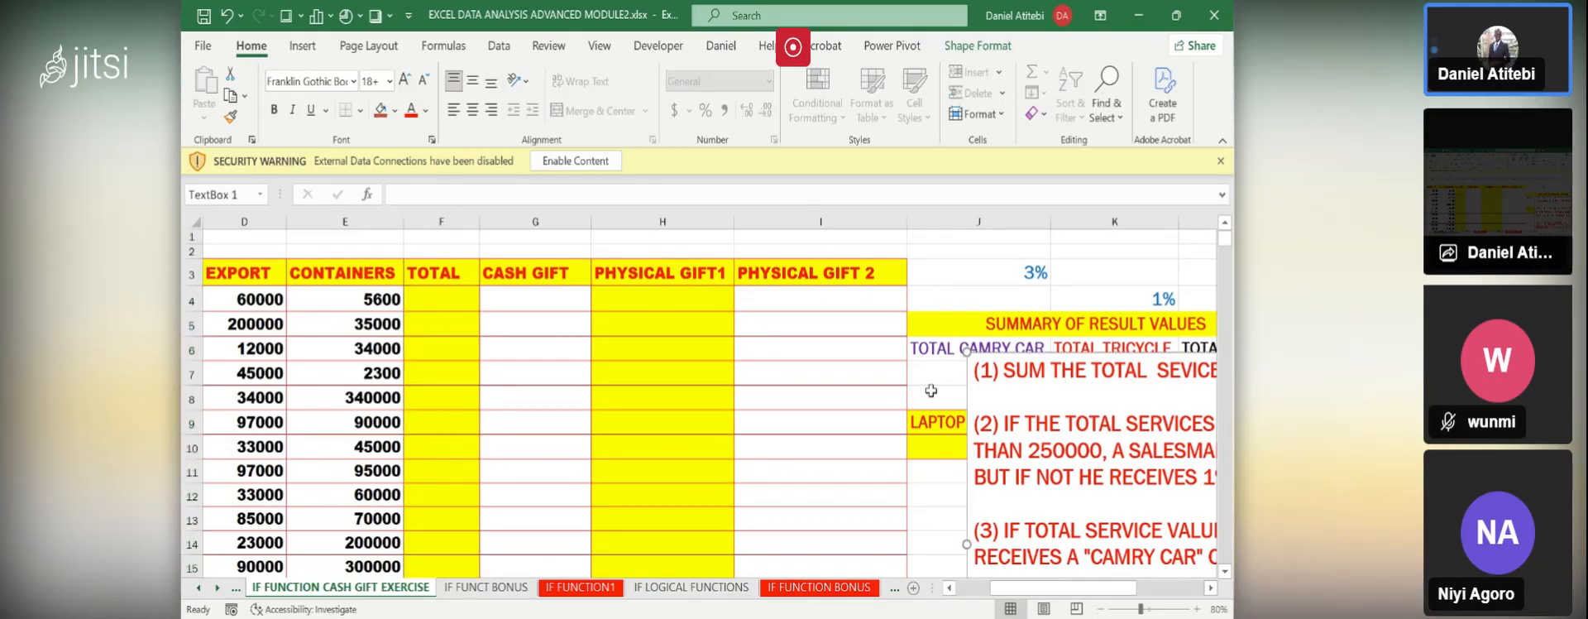
left_click_drag(968, 399, 566, 384)
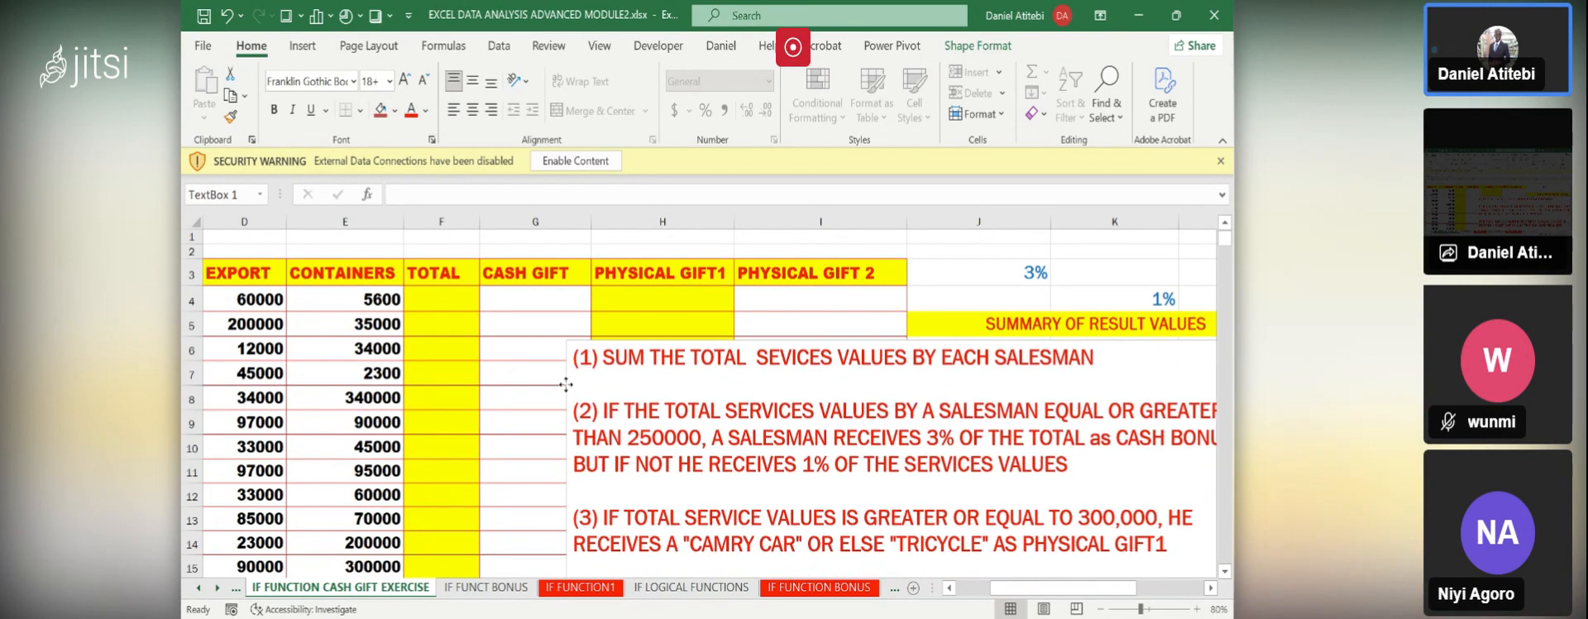
left_click_drag(566, 383, 831, 322)
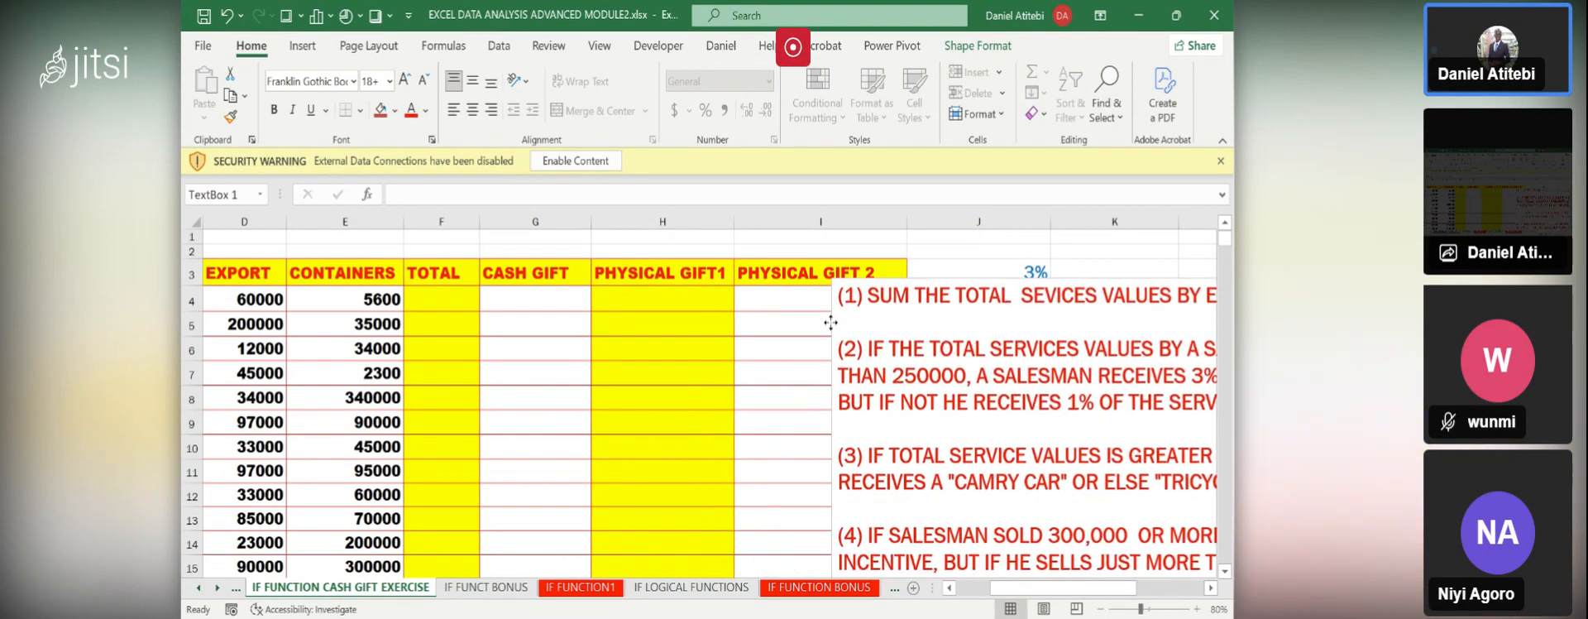
- Fill the TOTAL column from F4 down with each salesman's sum, using =SUM(C4:E4) in F4
left_click_drag(454, 298, 425, 427)
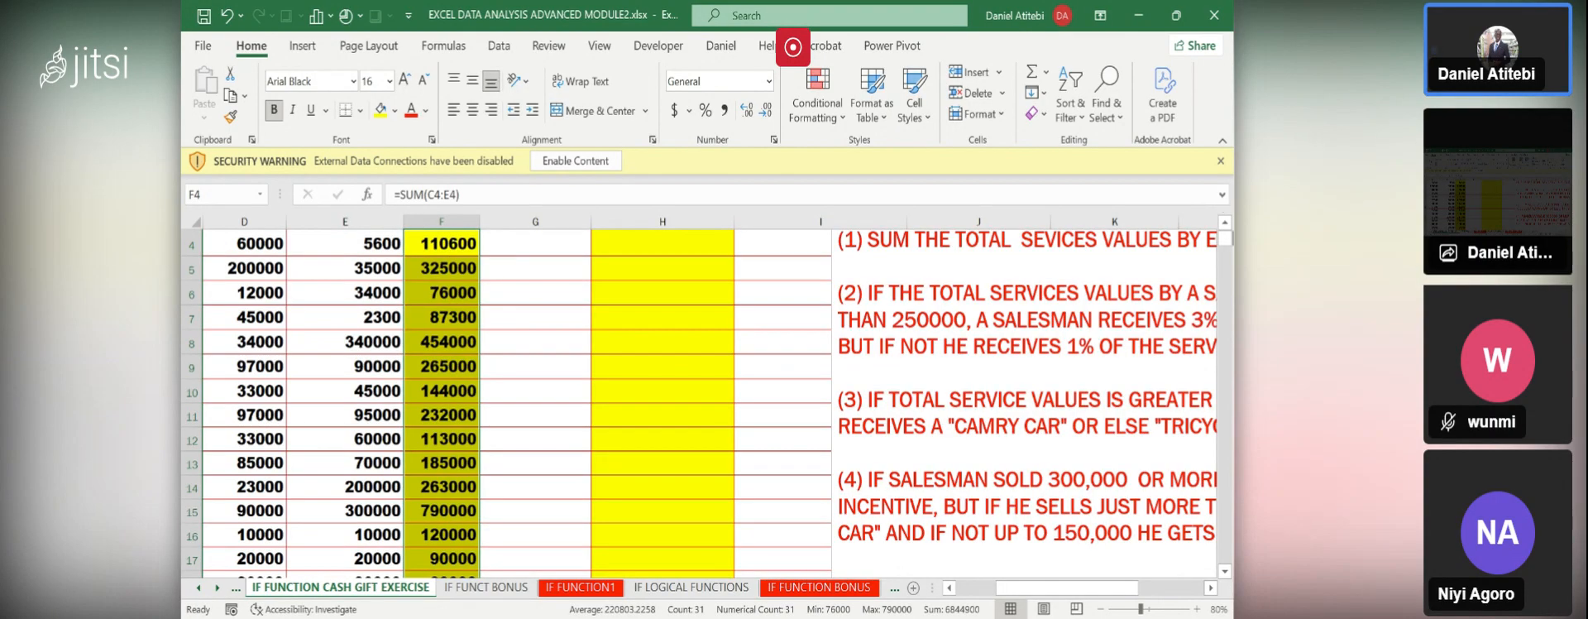
left_click(573, 285)
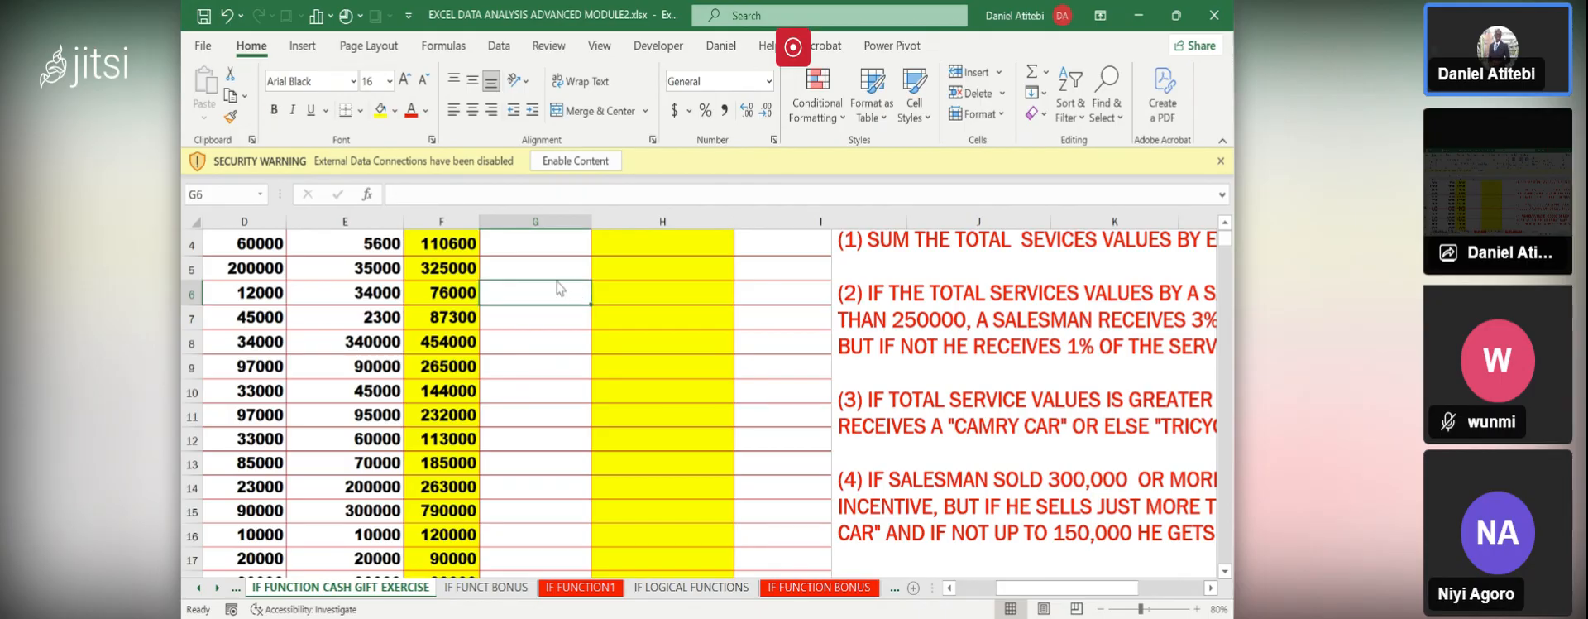
left_click(552, 271)
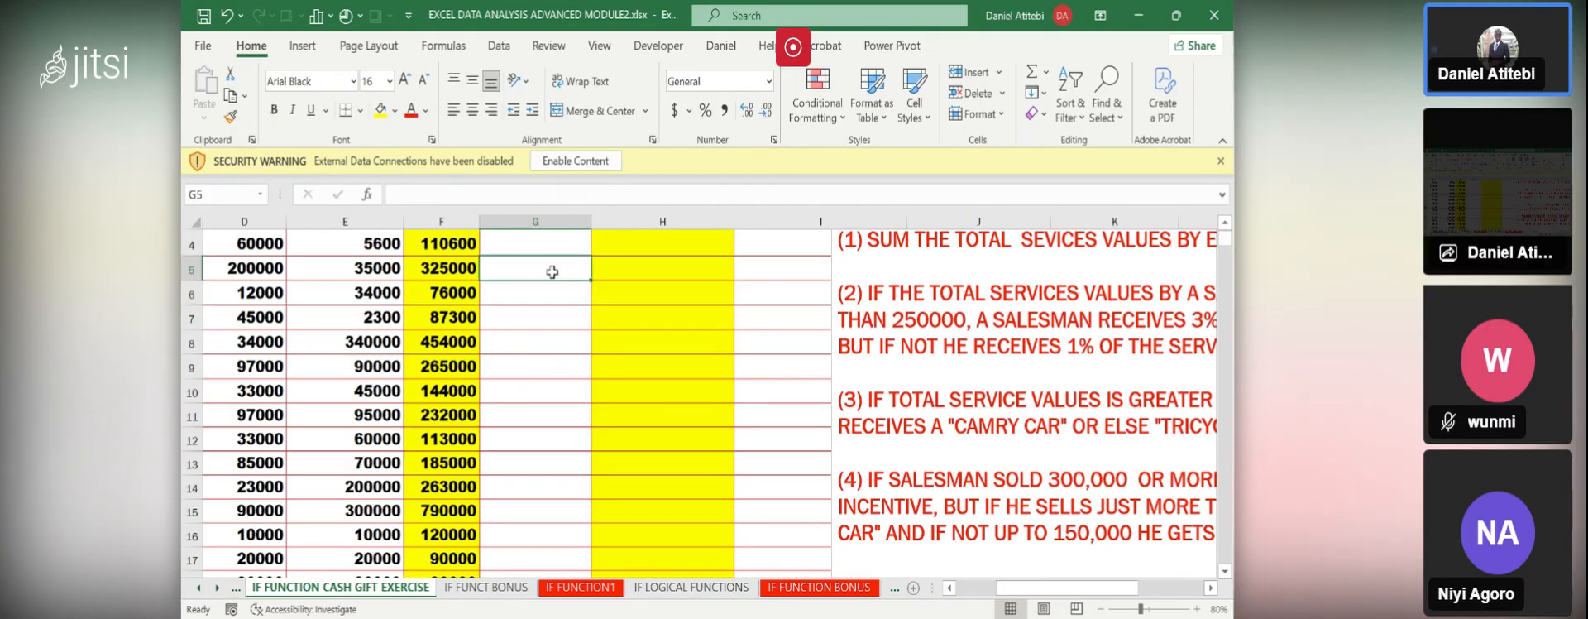
- Move the exercise instructions text box over the gift columns so that the full width of its text can be read
key("Left")
key("Left")
key("Left")
key("Left")
key("Up")
key("Up")
key("Up")
key("Up")
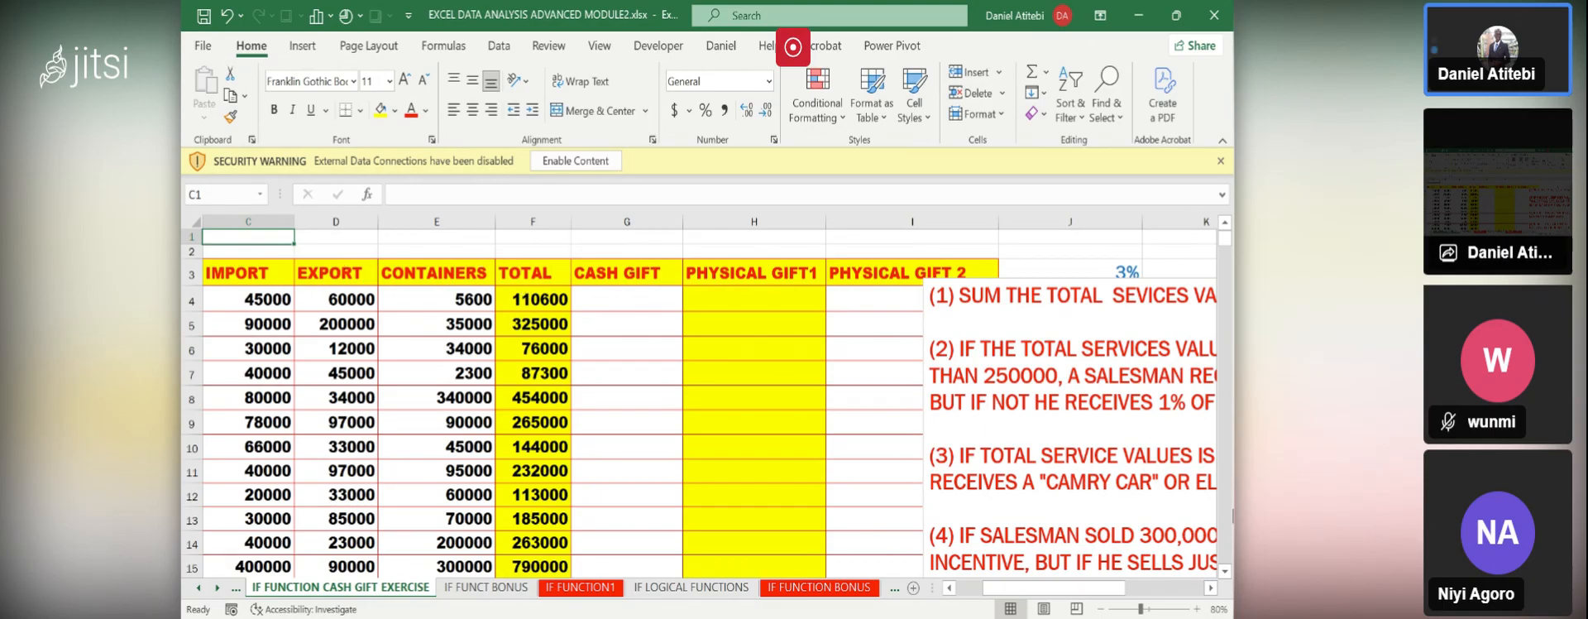
left_click(1212, 587)
left_click(1212, 588)
left_click(1212, 588)
left_click(1212, 588)
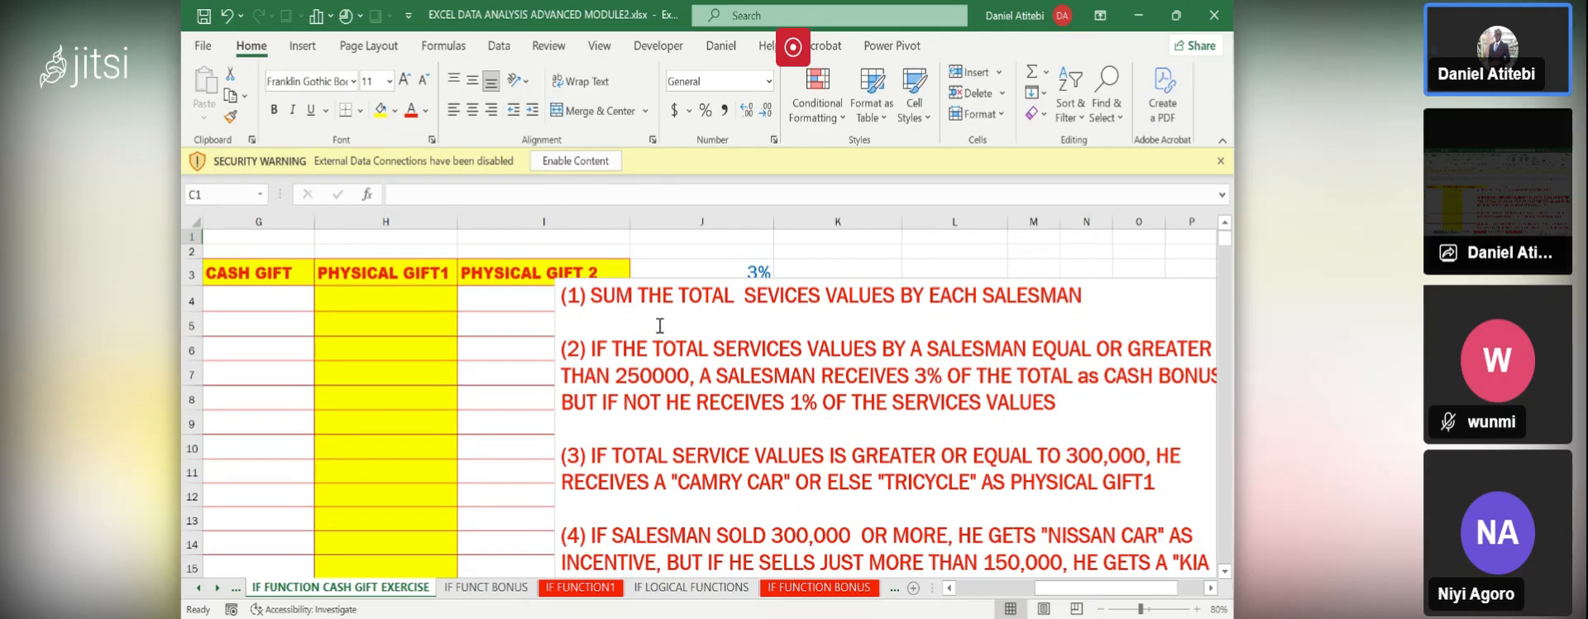
left_click(707, 282)
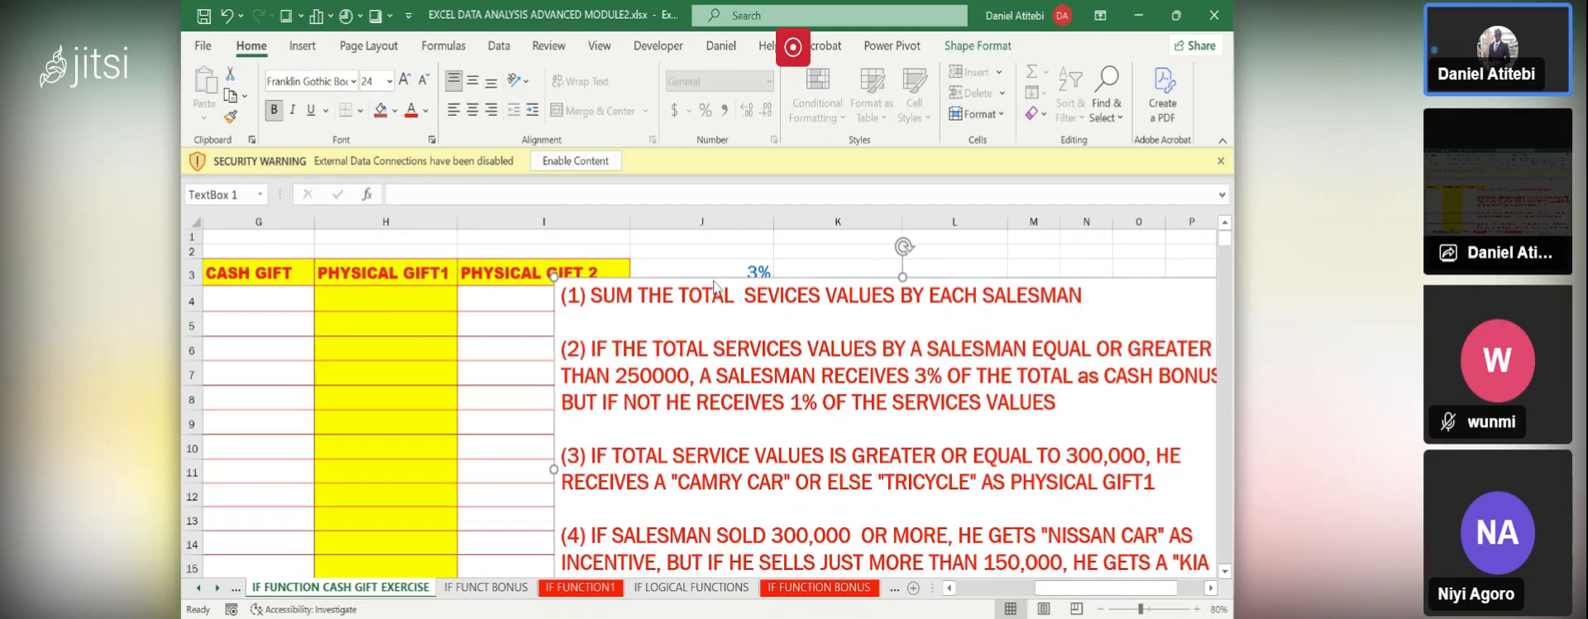
left_click_drag(707, 282, 574, 287)
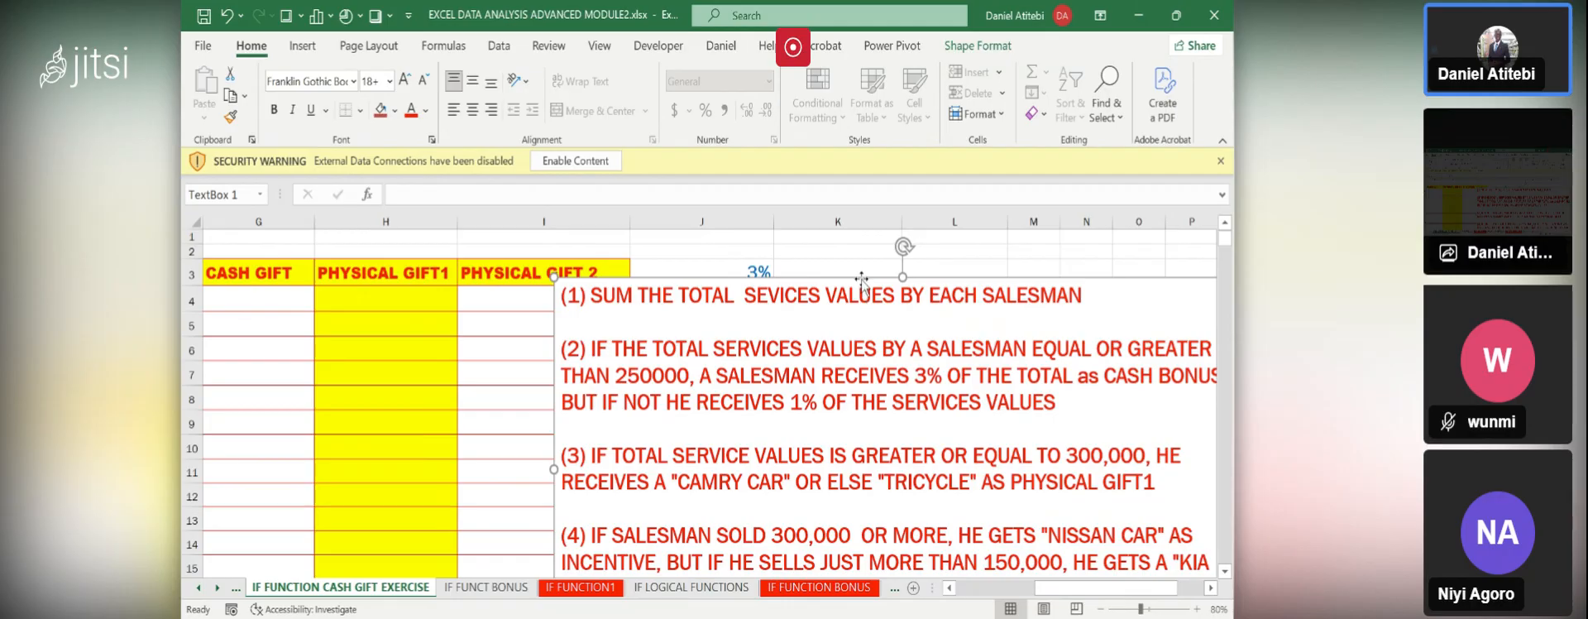
left_click_drag(861, 278, 606, 285)
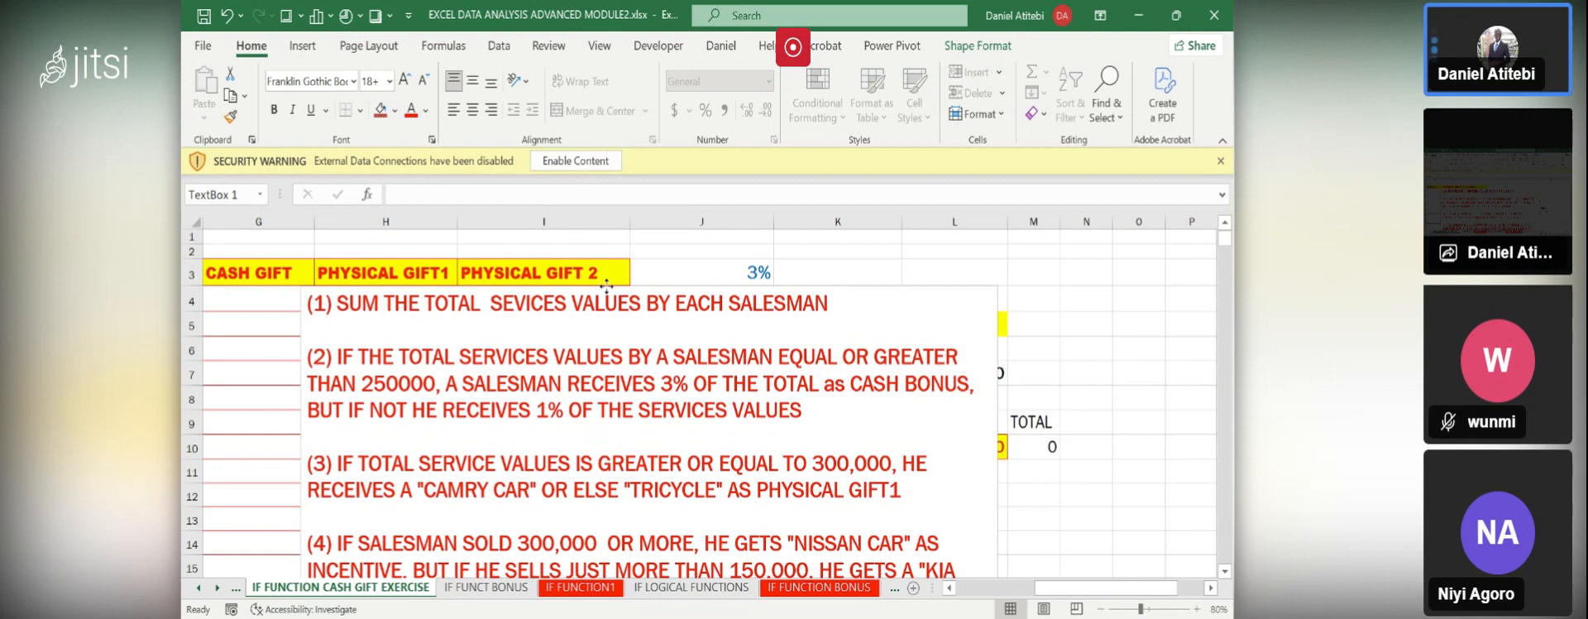
left_click(607, 285)
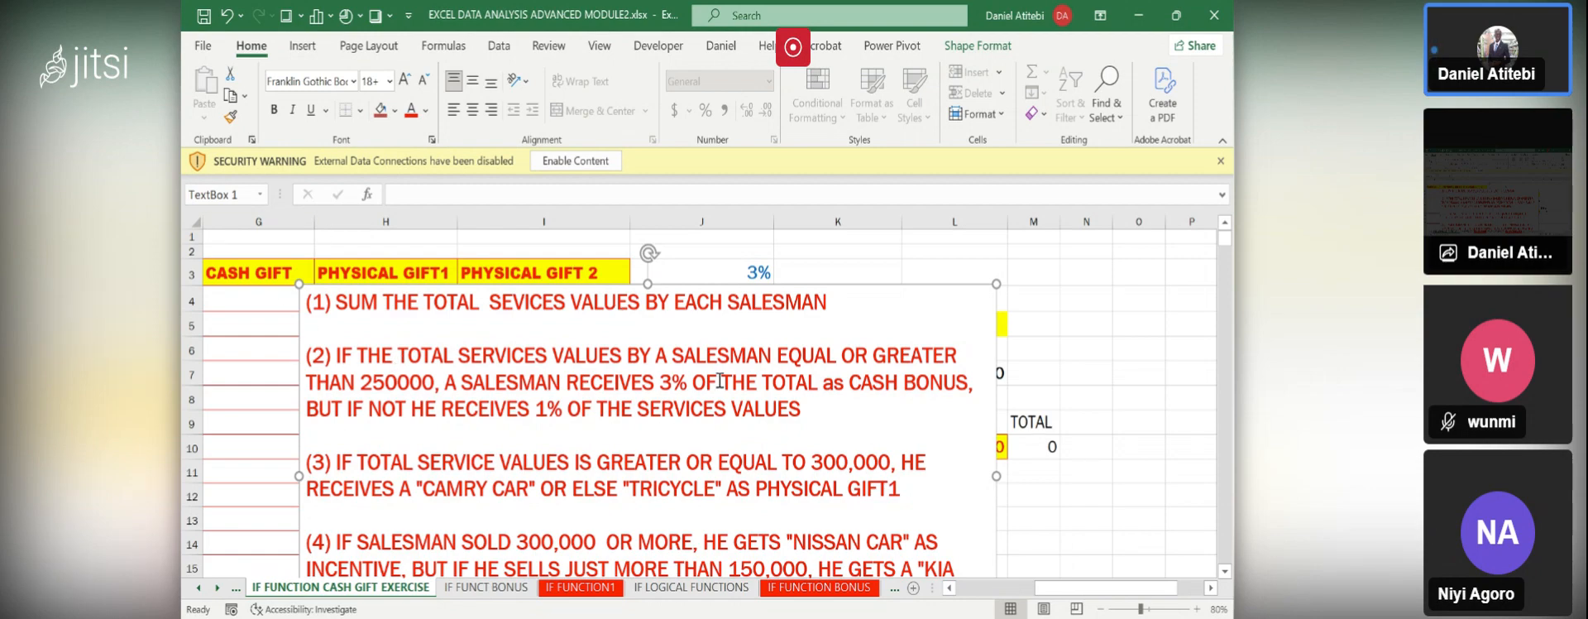
- Move the exercise instructions text box off the CASH GIFT column, to start in column H from row 5
left_click(268, 323)
key("Left")
key("Left")
key("Left")
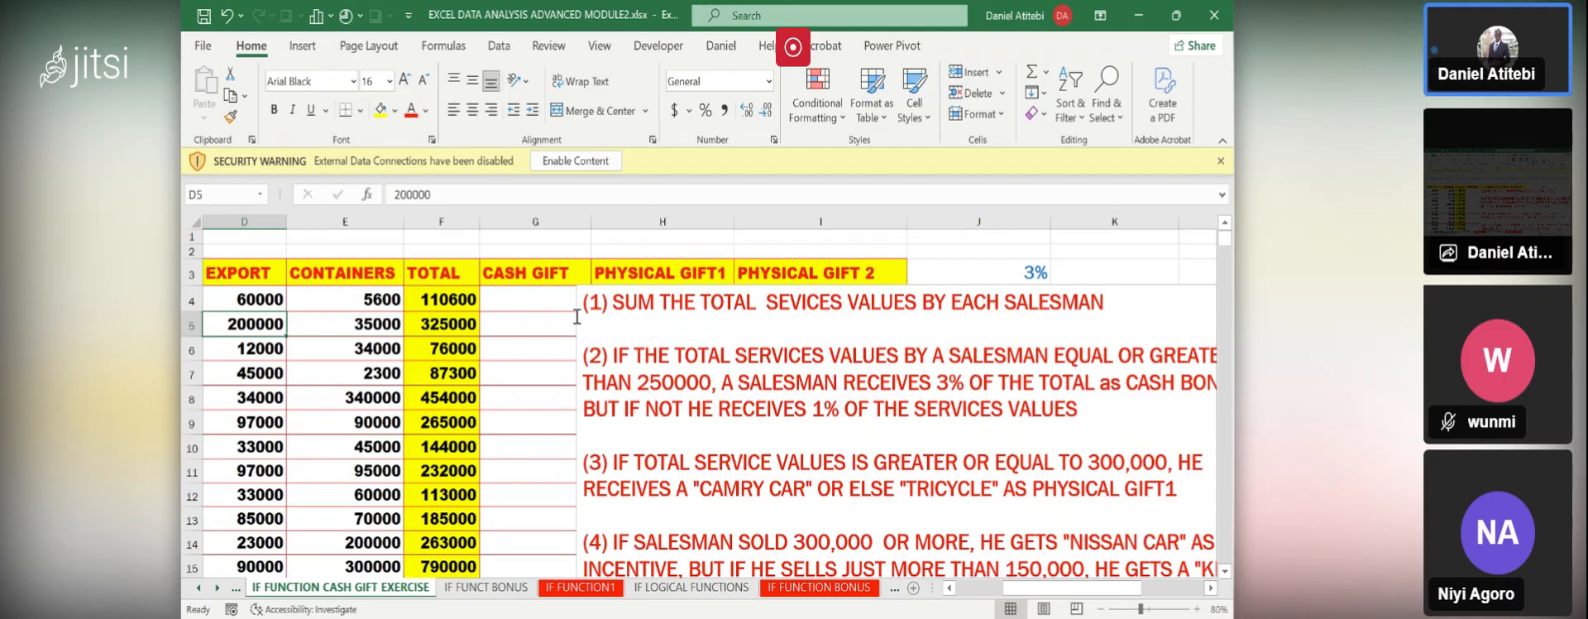
left_click(577, 317)
left_click_drag(577, 317, 671, 356)
- Start an IF formula in the first CASH GIFT cell, G4, with the condition F4>=250000
left_click(552, 298)
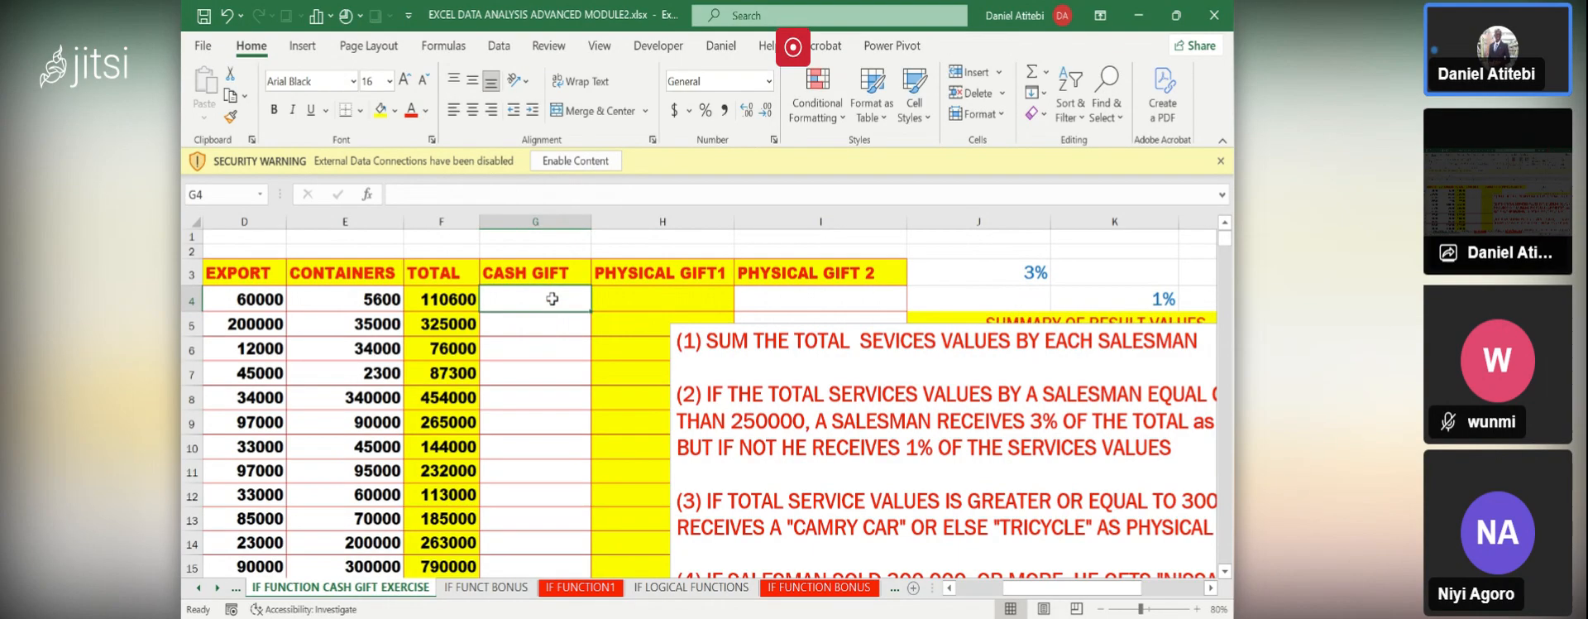
type("=if")
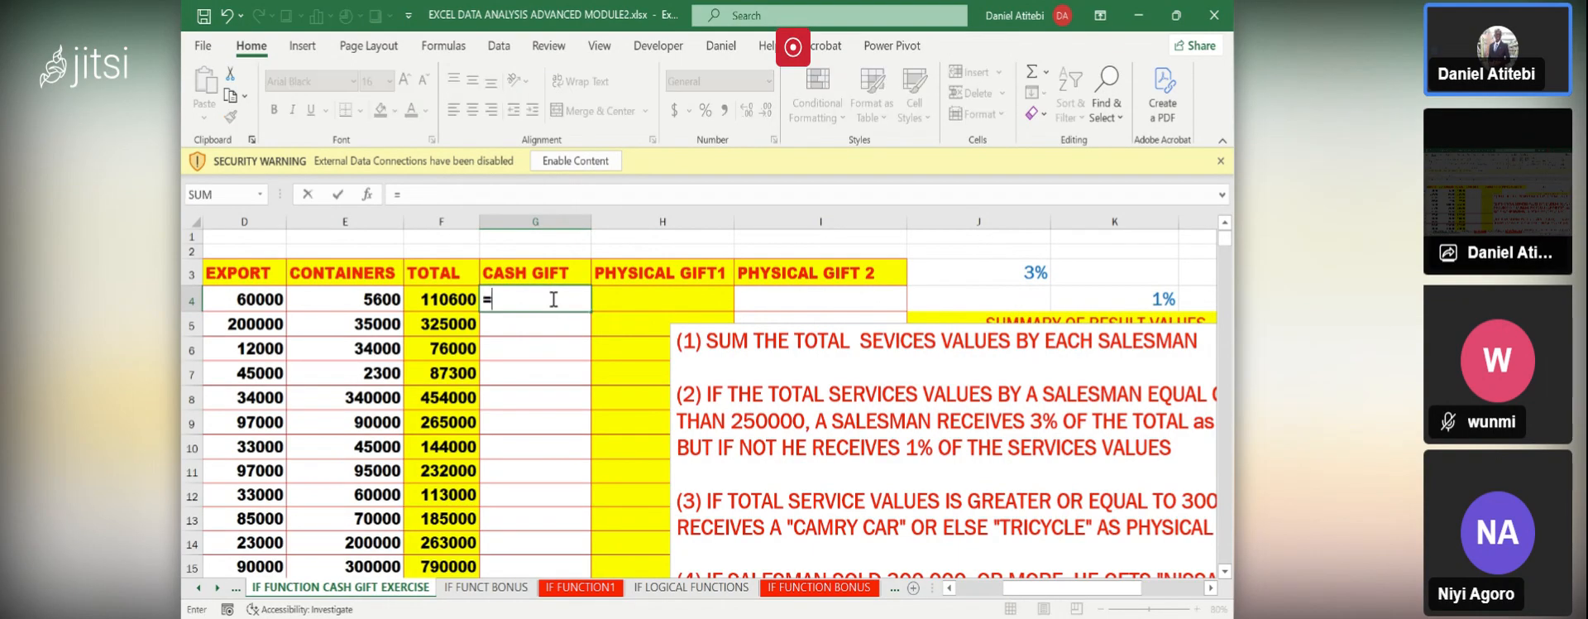
double_click(502, 324)
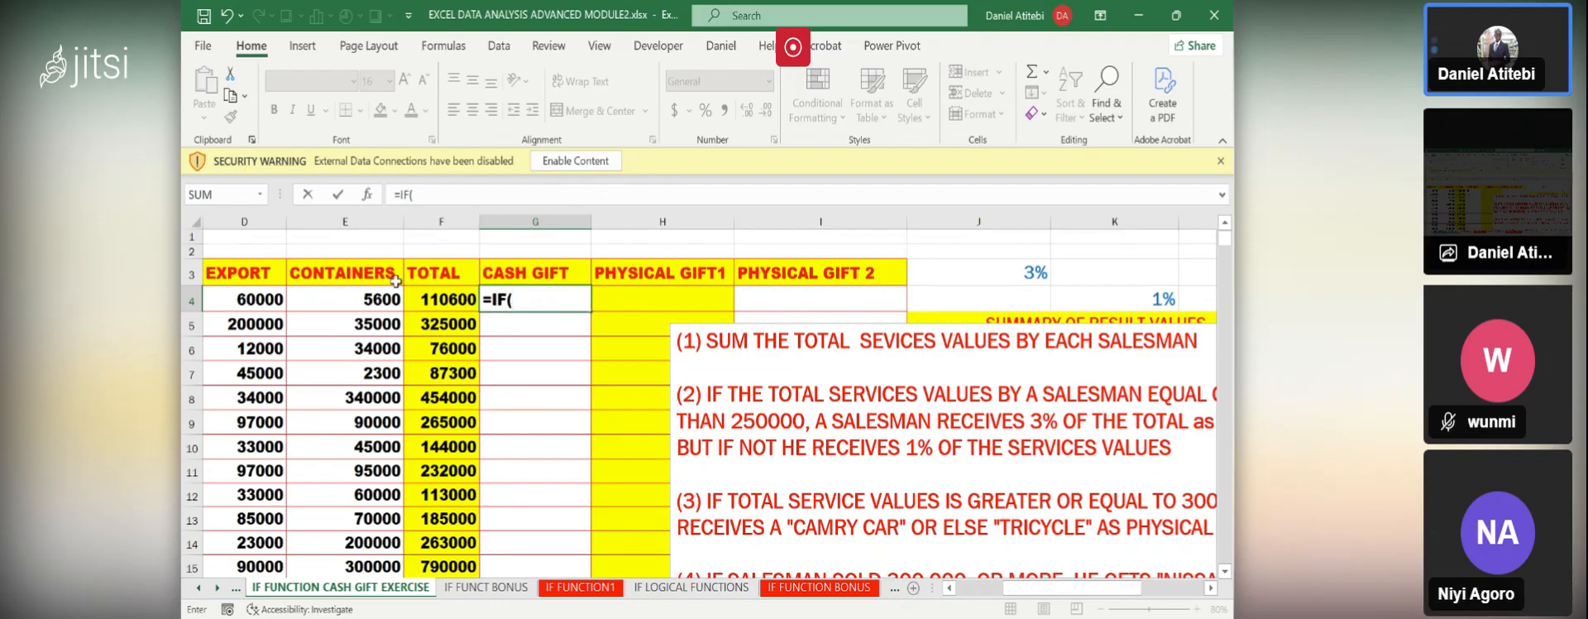
left_click(437, 300)
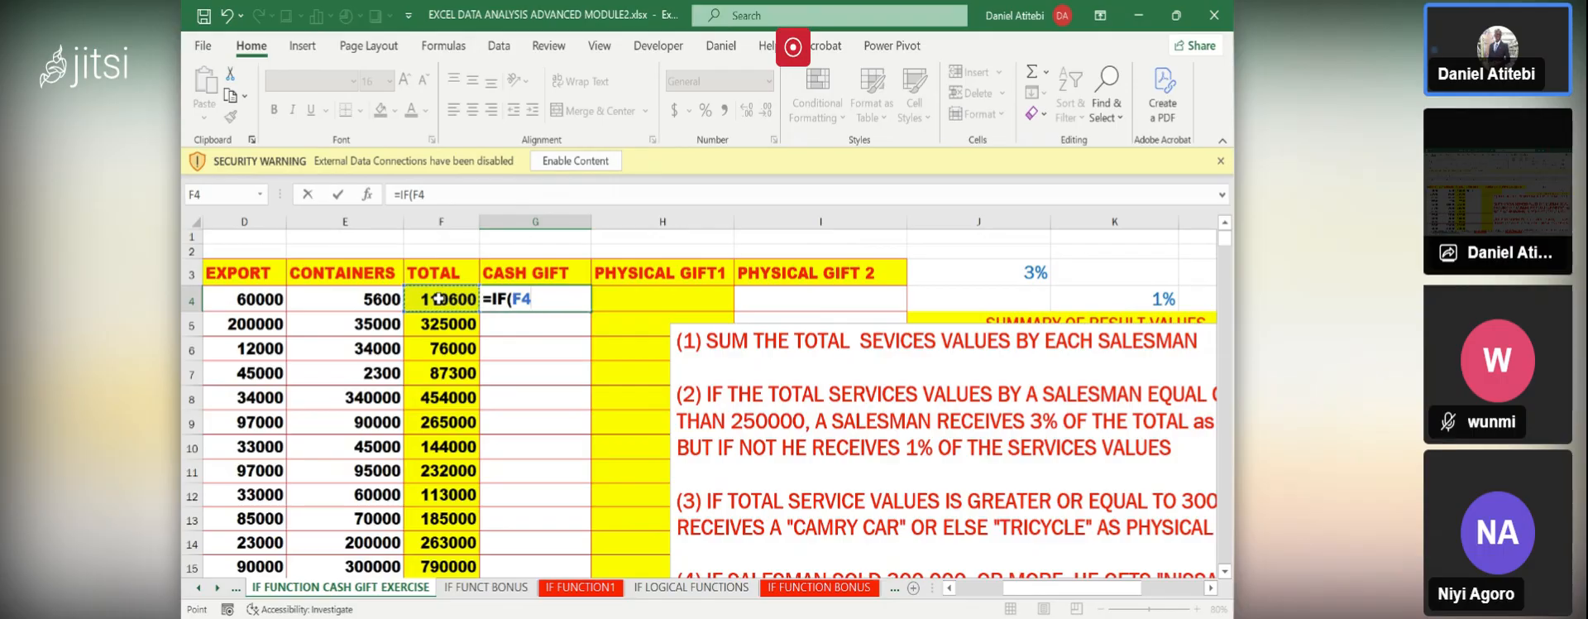
type(">=")
type("250")
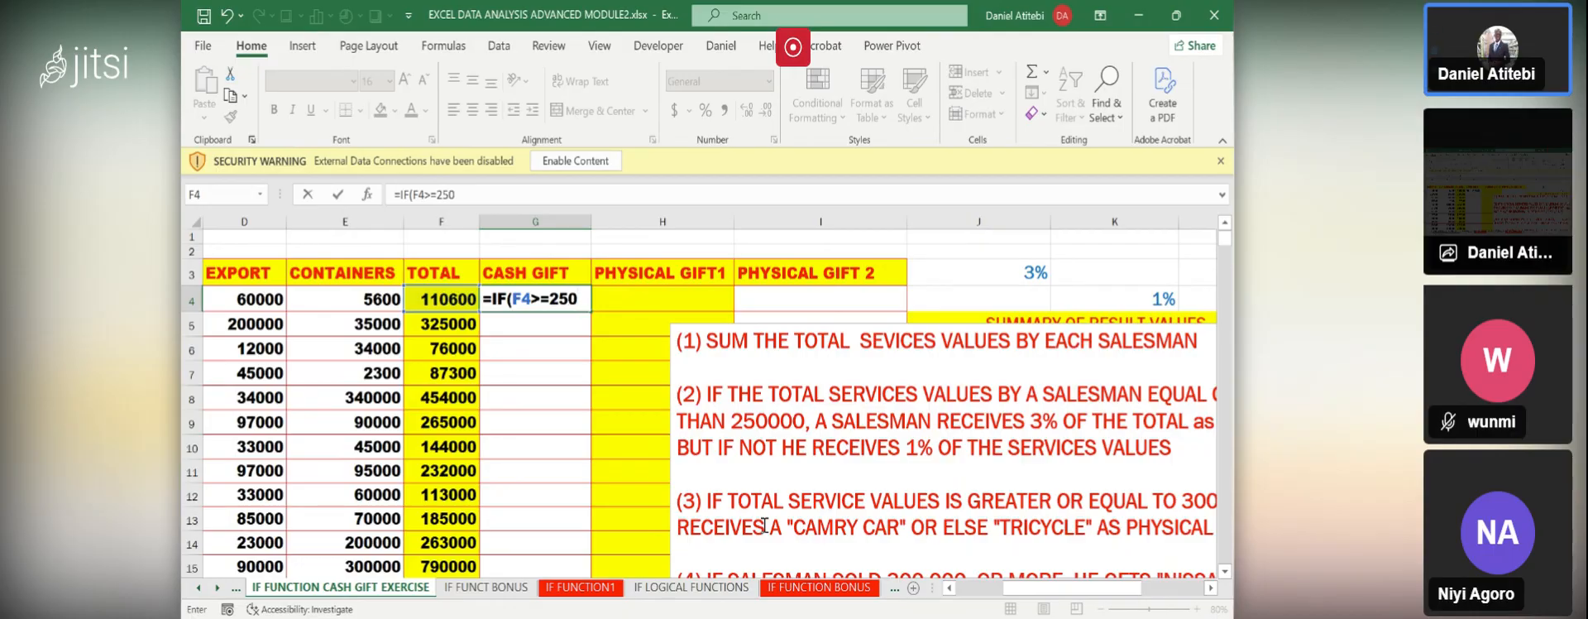
type("000")
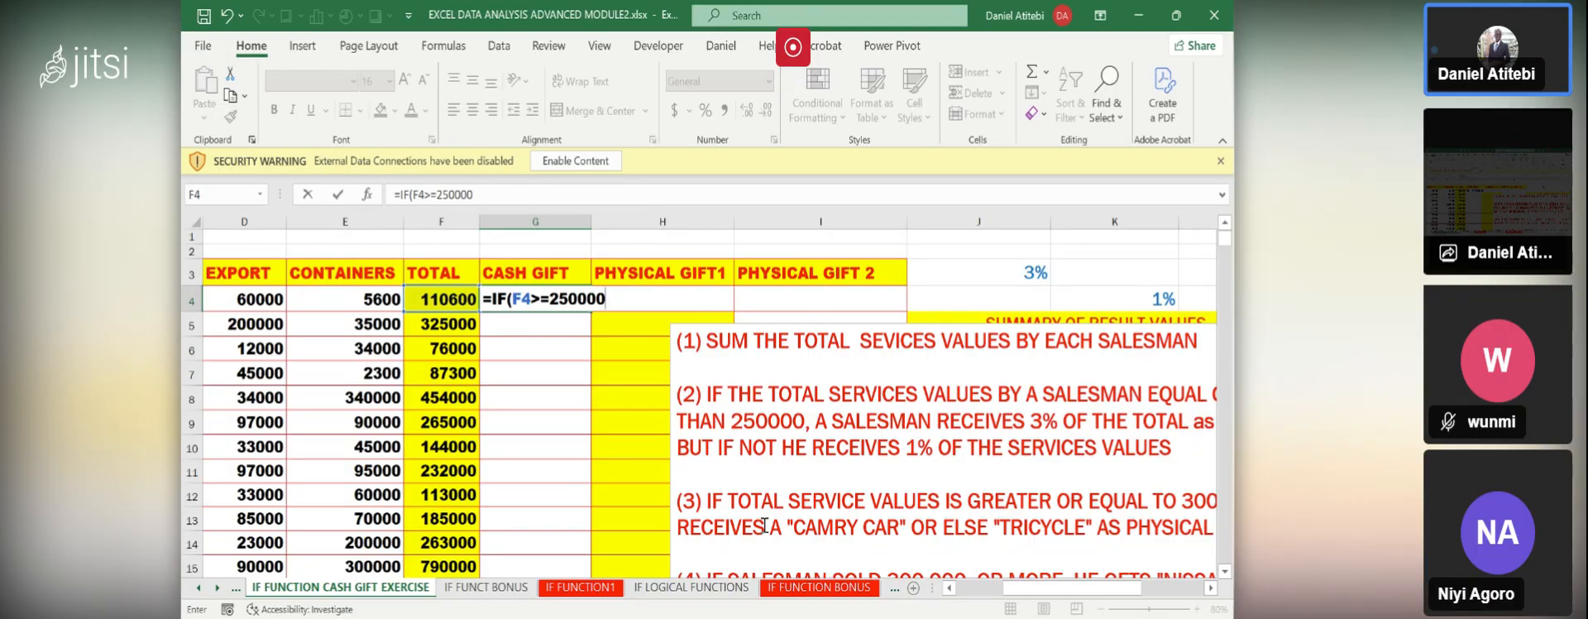
- Add $J$3*F4 as the value-if-true argument of the G4 IF formula, with an absolute reference to the 3% rate
type(",")
left_click(1023, 269)
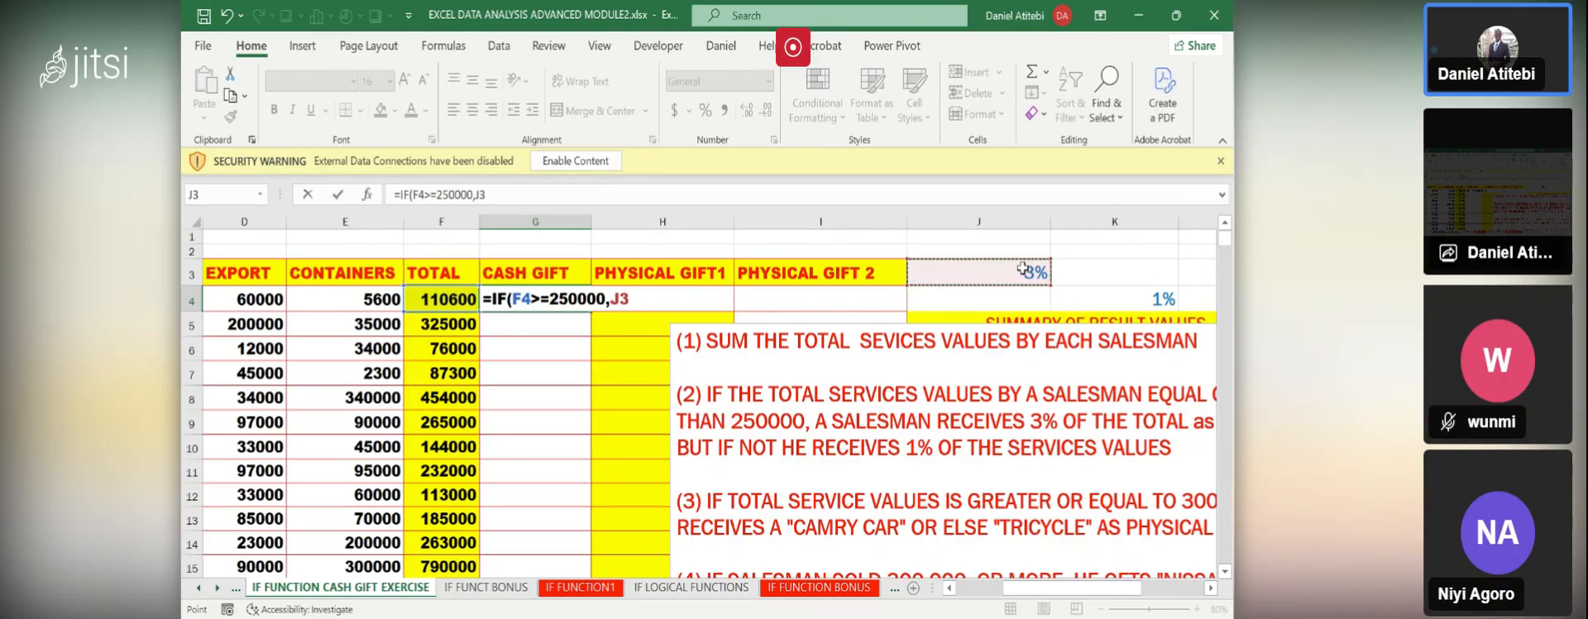
key("F4")
type("*")
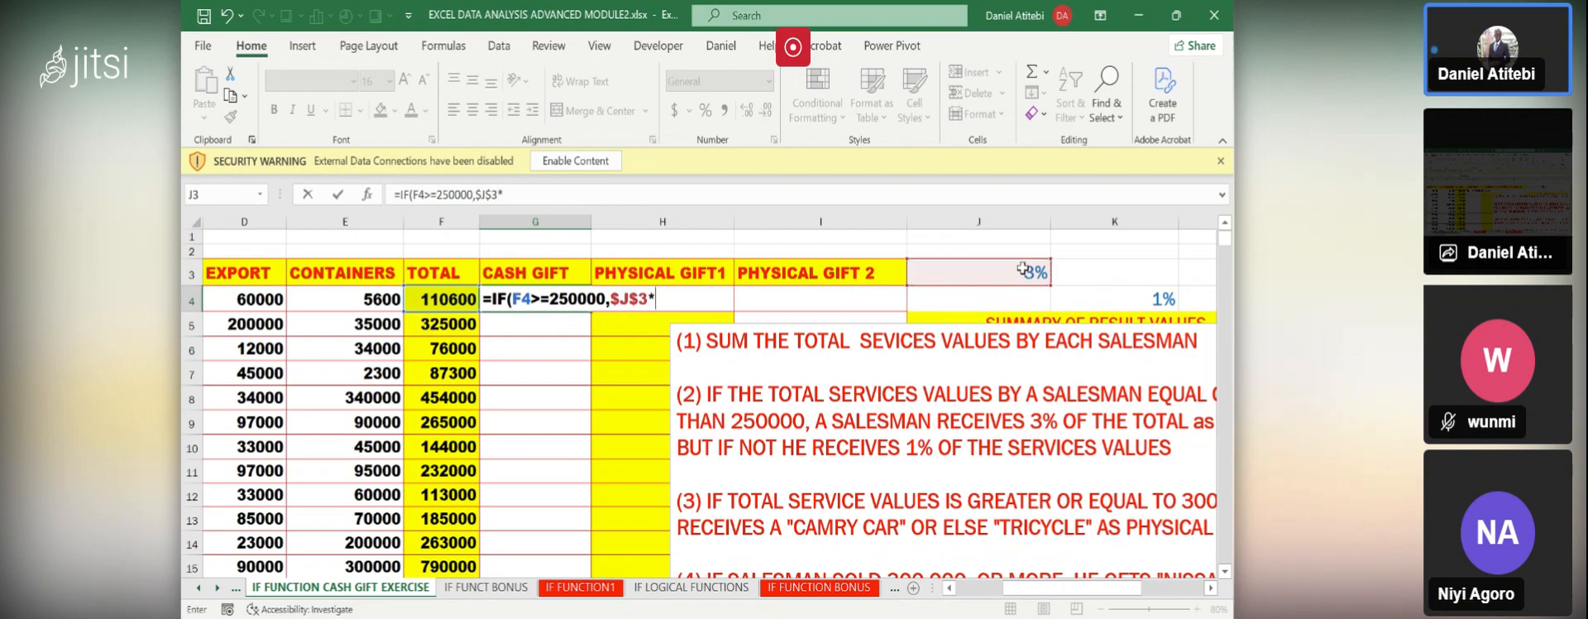
left_click(441, 298)
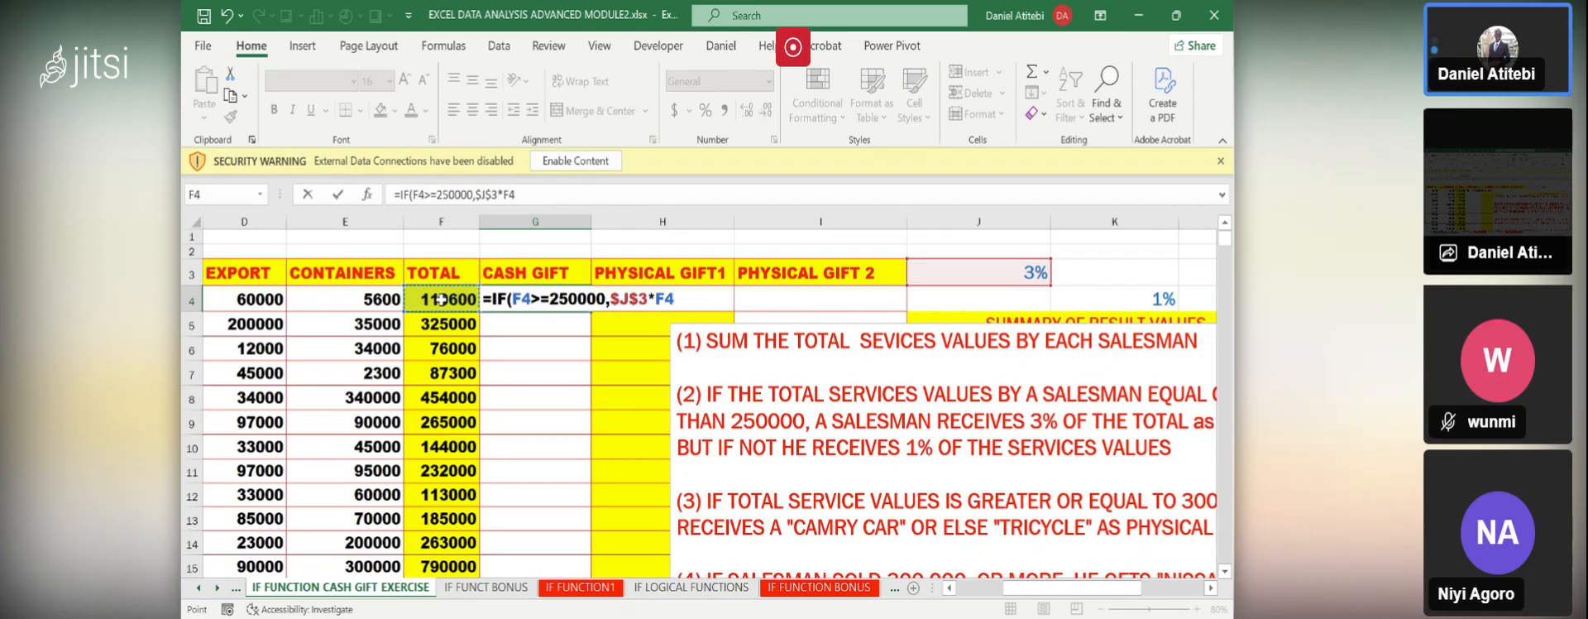
type(",")
left_click(1155, 299)
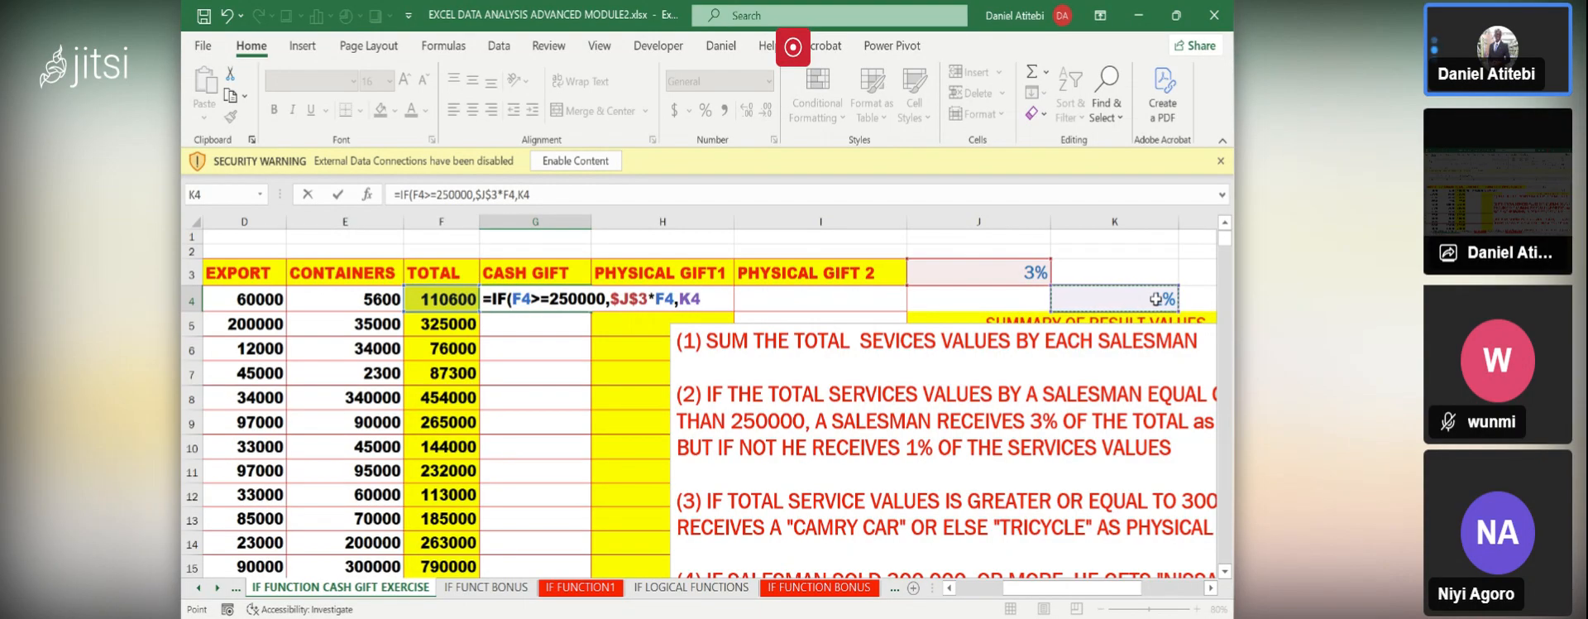
key("F4")
type("8")
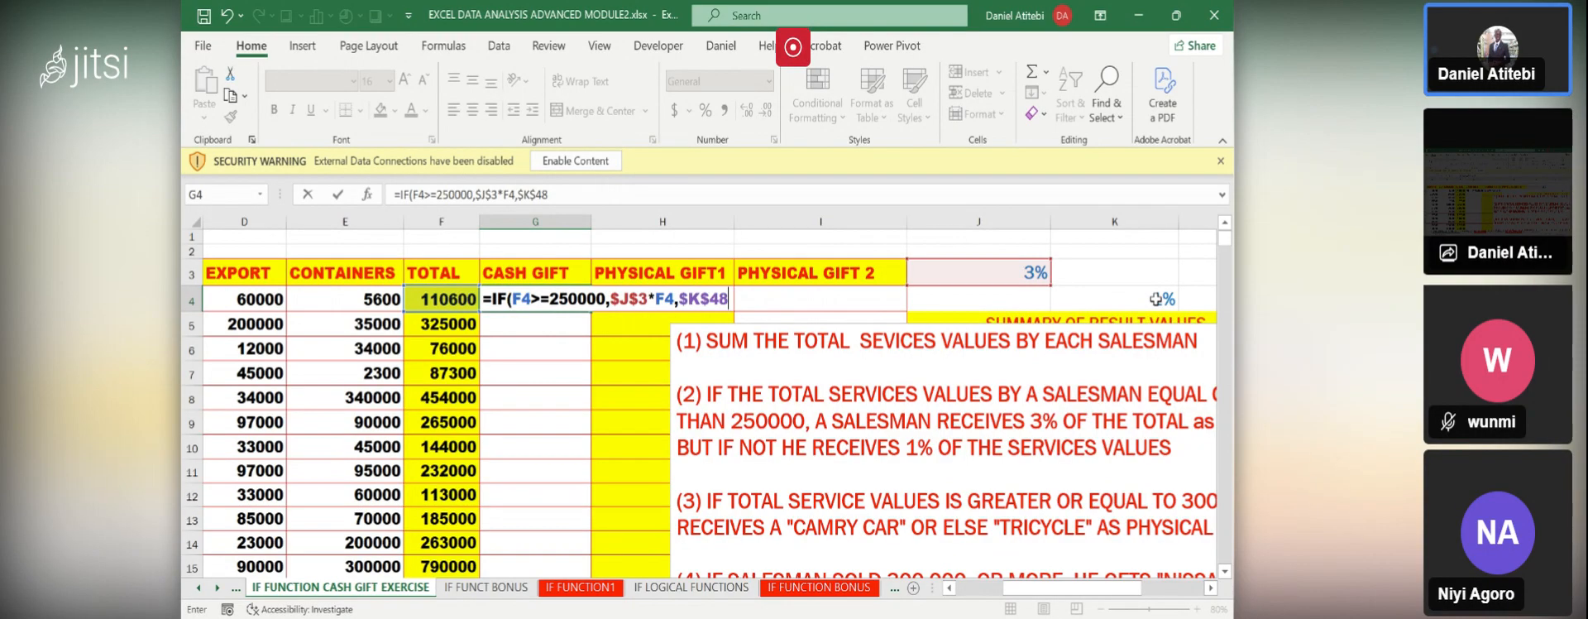
key("BackSpace")
key("BackSpace")
key("BackSpace")
key("BackSpace")
key("BackSpace")
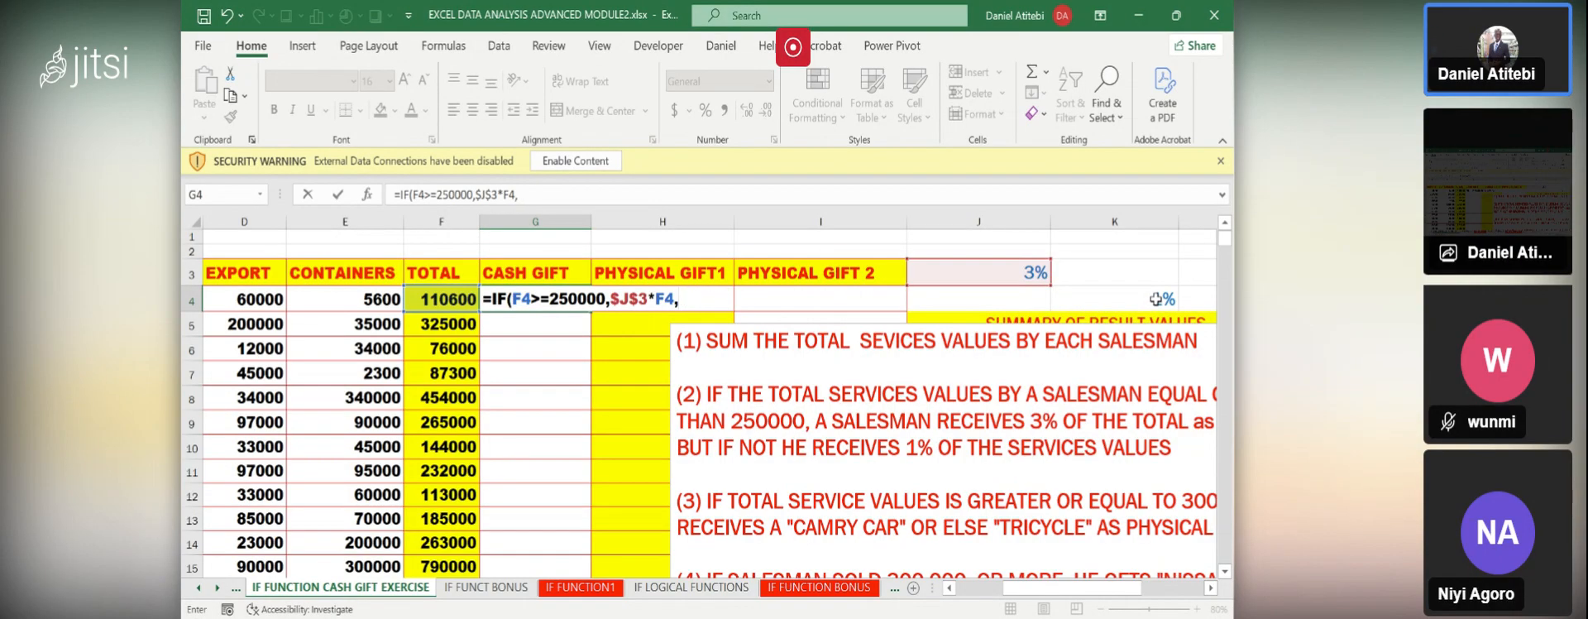
- Complete the G4 formula with $K$4*F4 as the value-if-false argument, using an absolute reference to the 1% rate
left_click(1147, 298)
left_click(1146, 298)
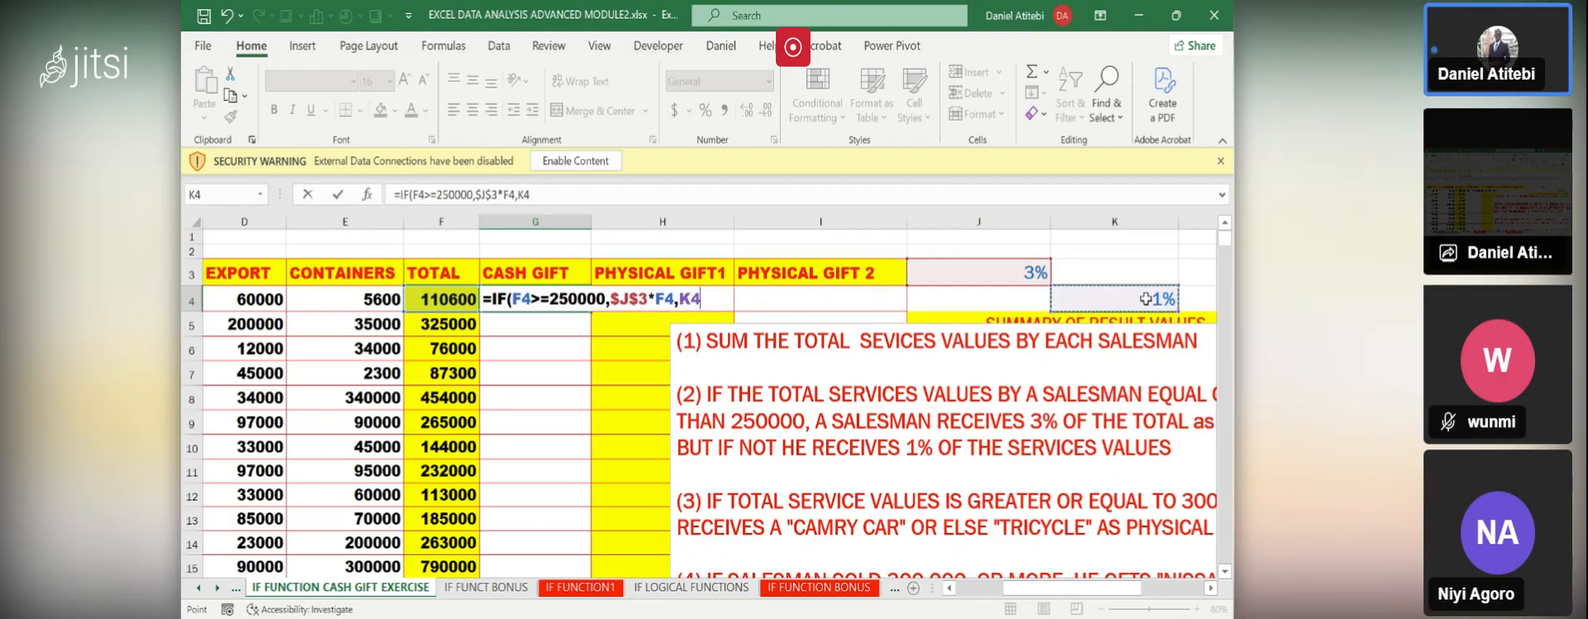
key("F4")
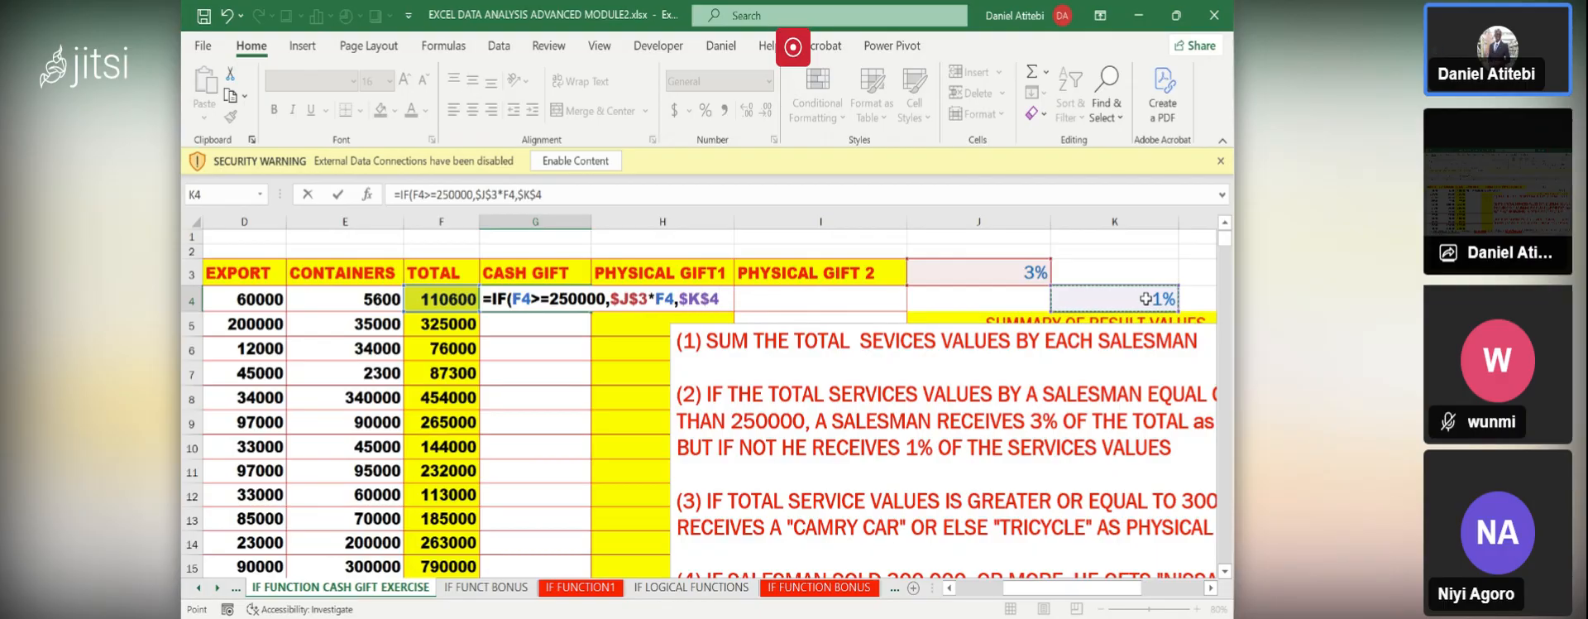
type("*")
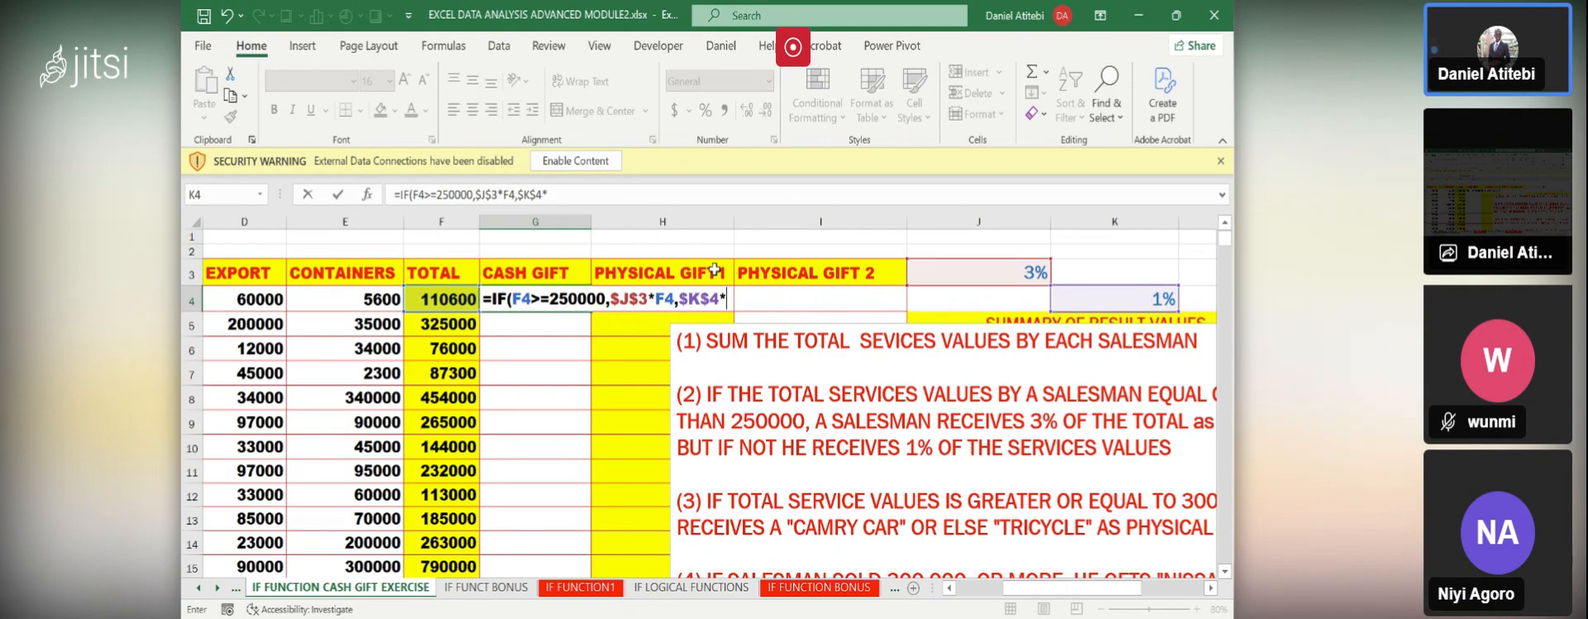
left_click(446, 302)
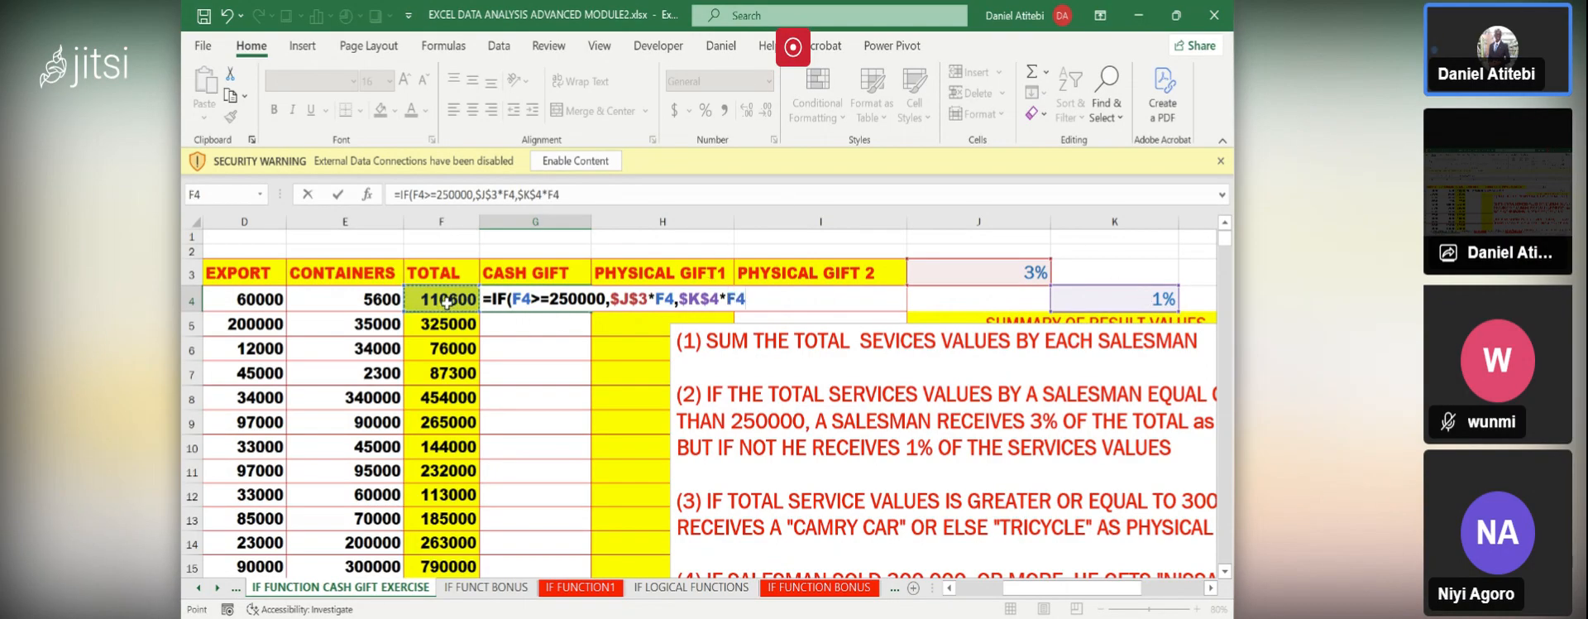
type(")")
key("Return")
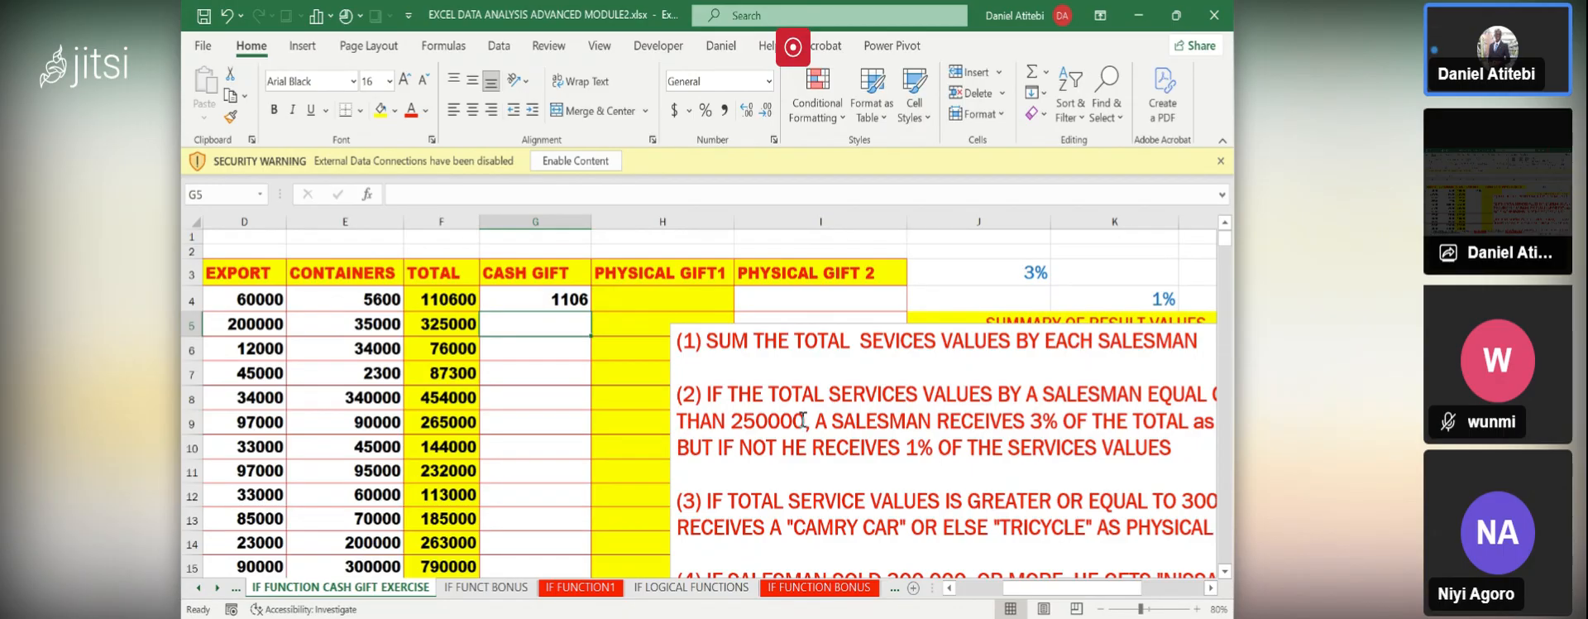
- Check the cell references in the G4 formula and copy it down the whole CASH GIFT column
left_click(584, 303)
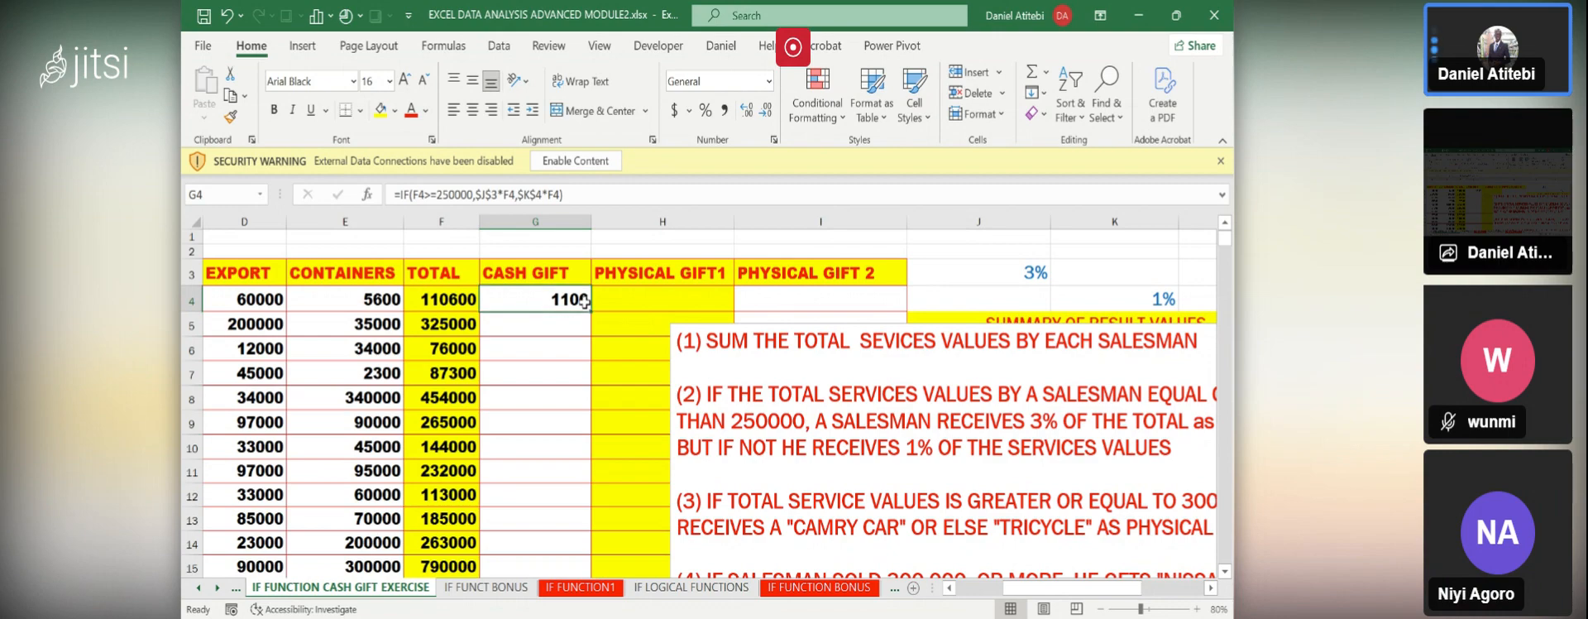
double_click(584, 303)
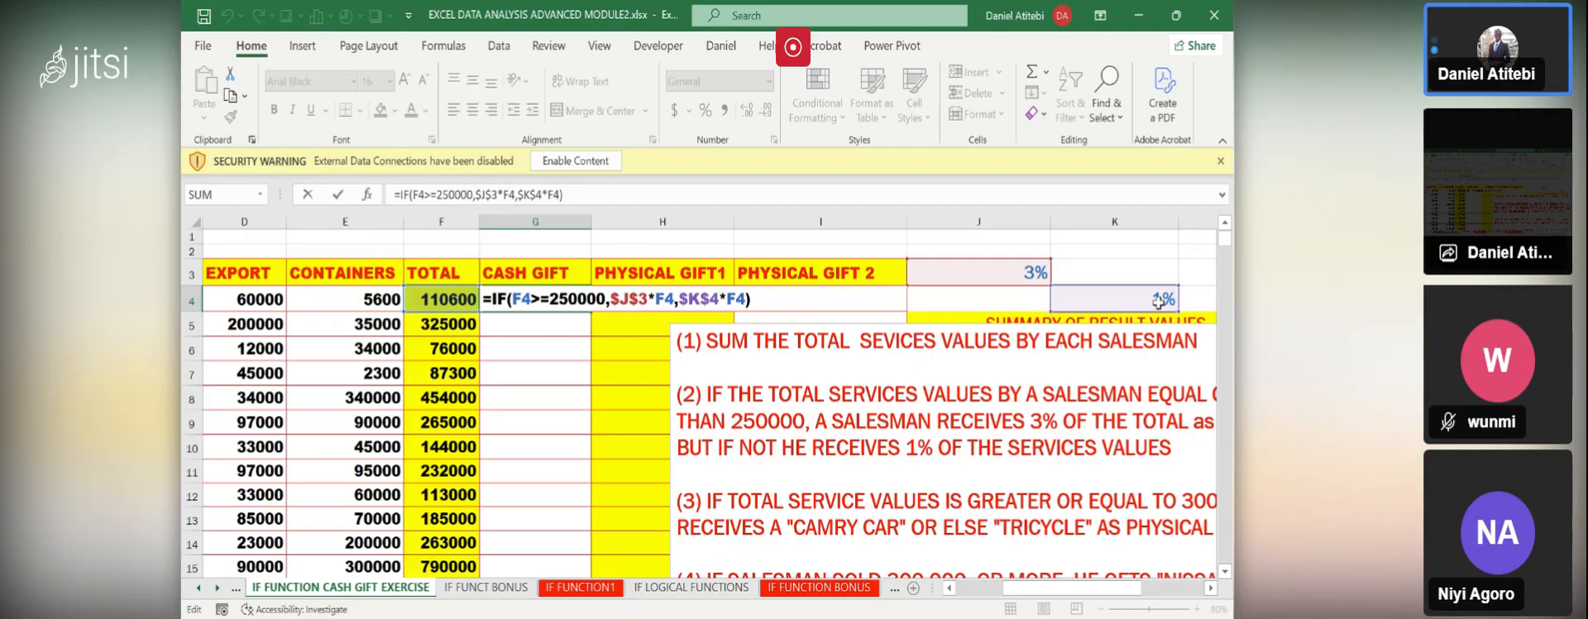
left_click(1200, 303)
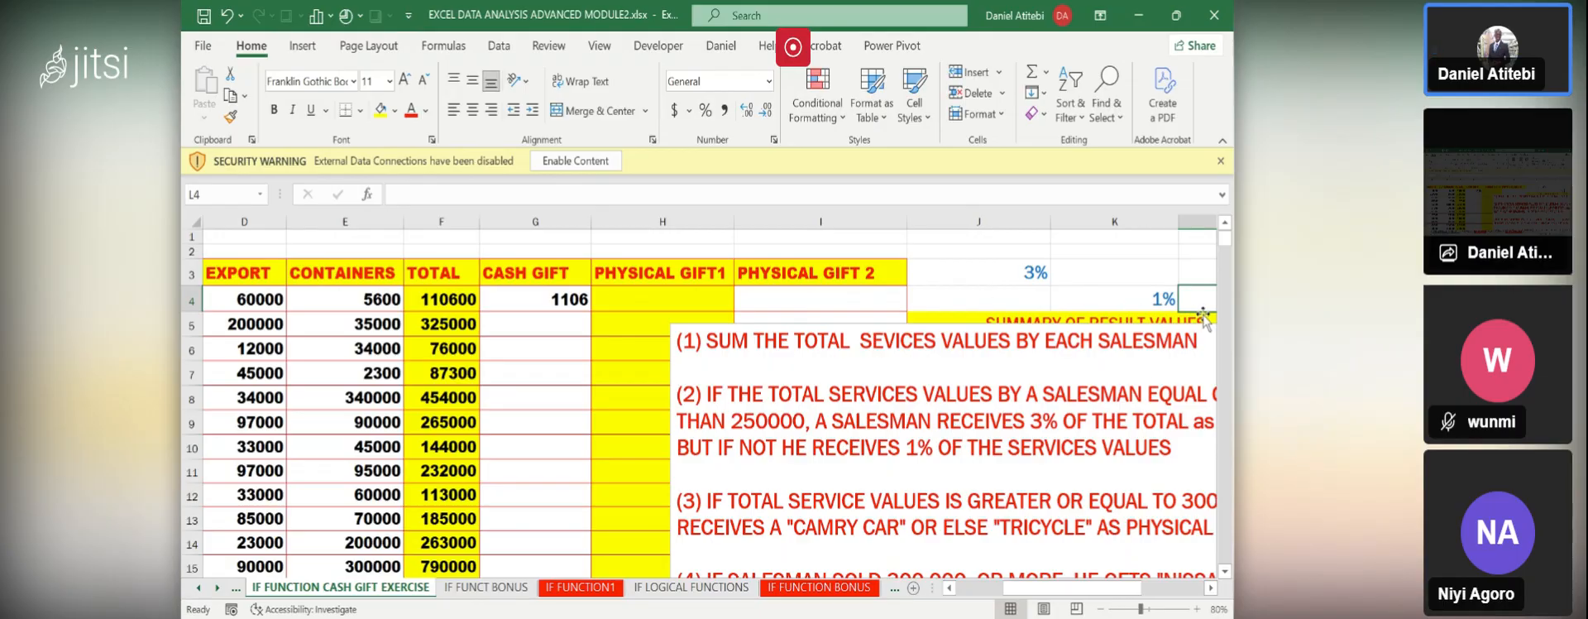
left_click(571, 302)
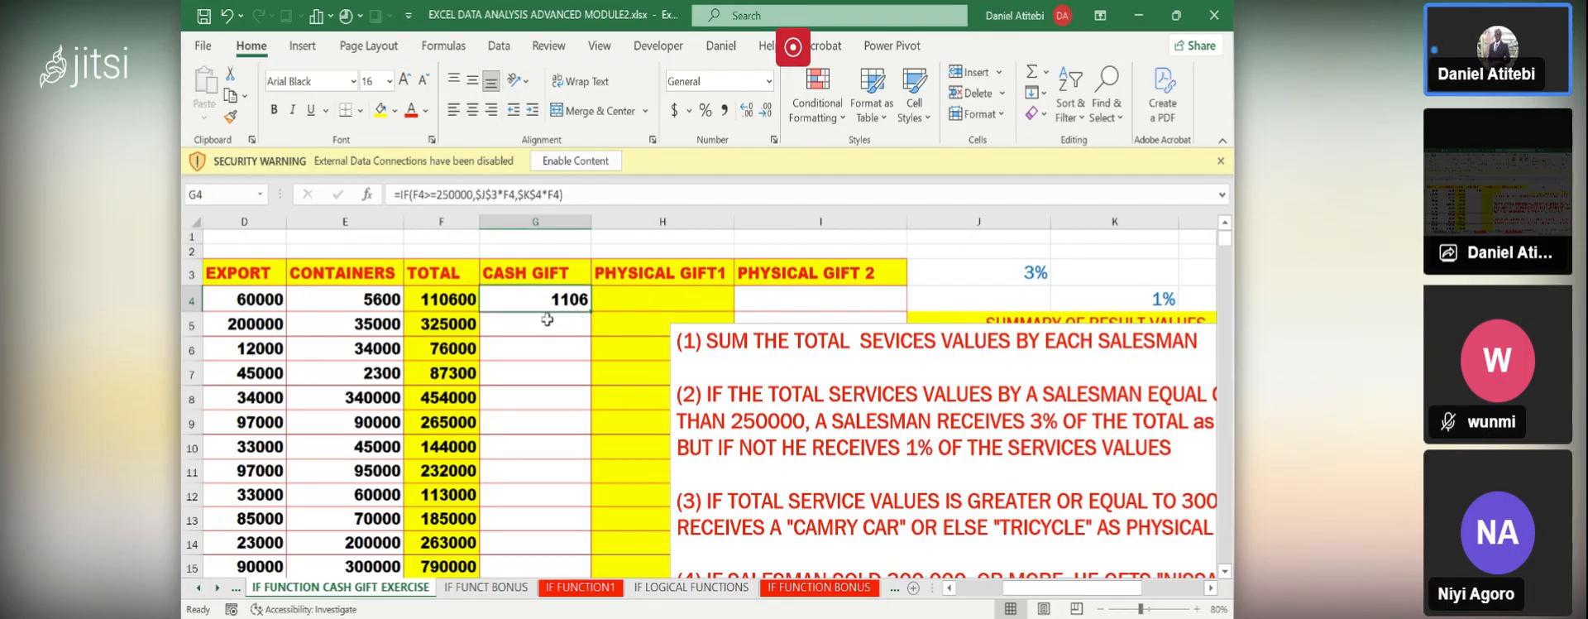
double_click(589, 313)
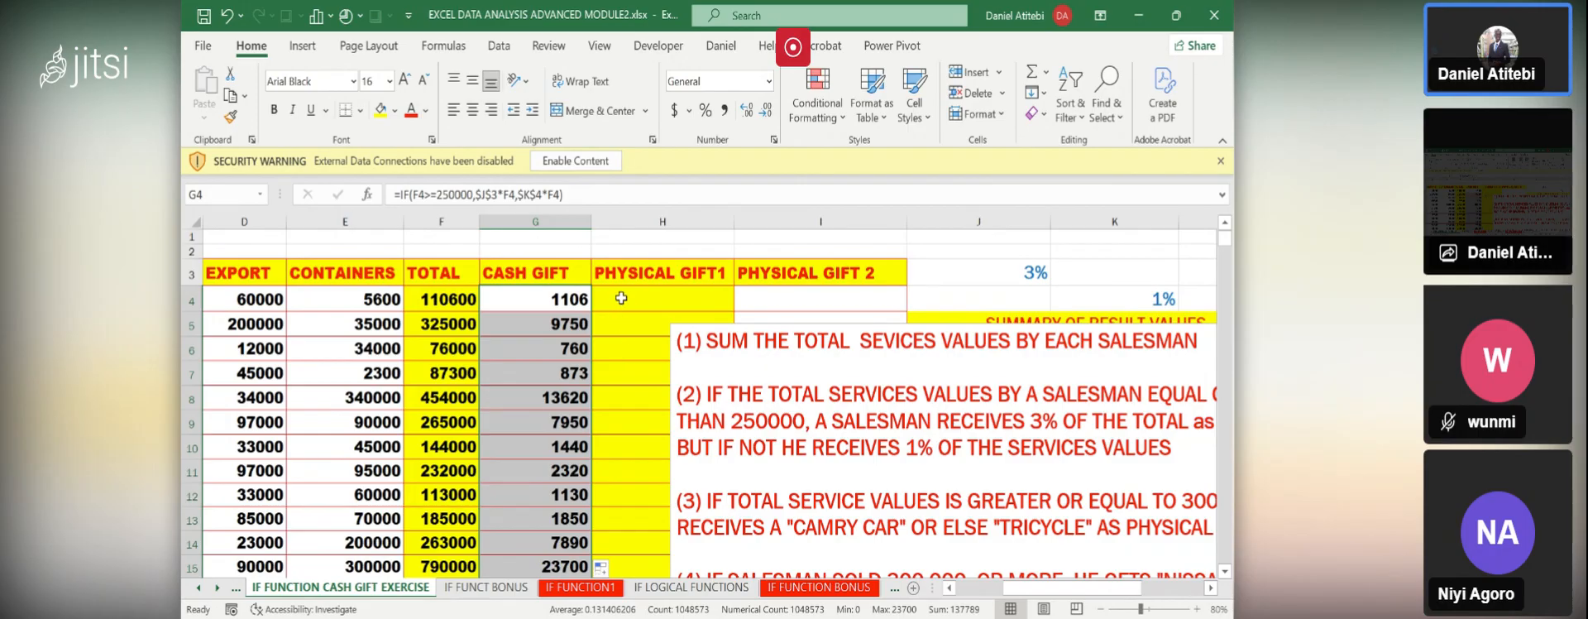
- Start an IF formula in the first PHYSICAL GIFT1 cell, H4, with the condition F4>=300000
left_click(621, 298)
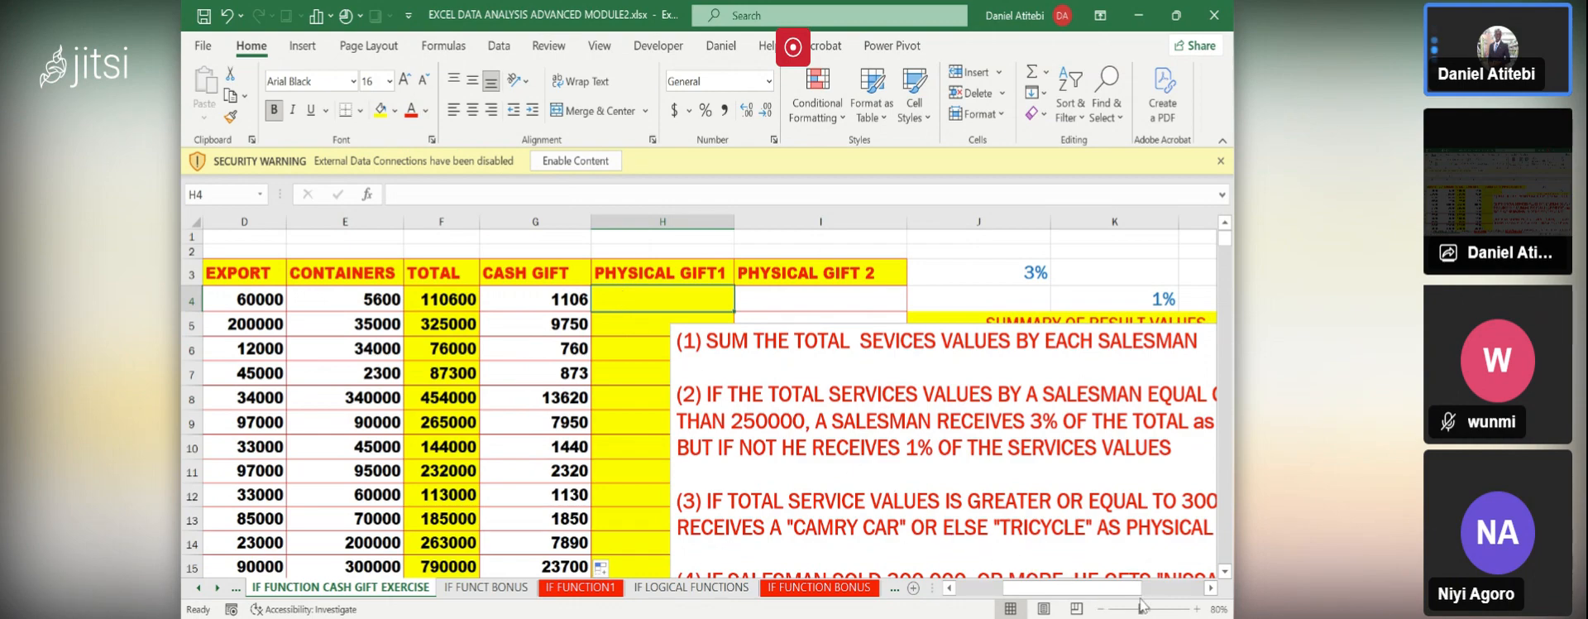
left_click(1211, 587)
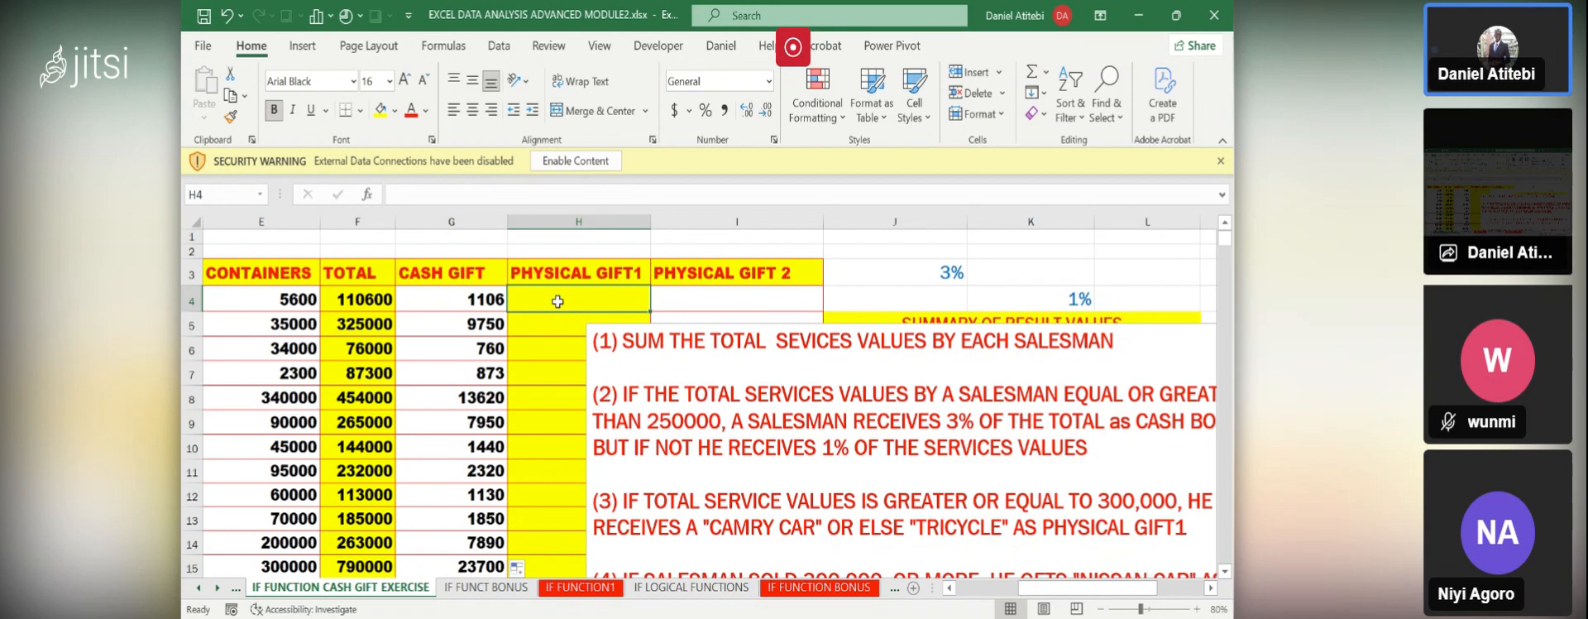
type("=if")
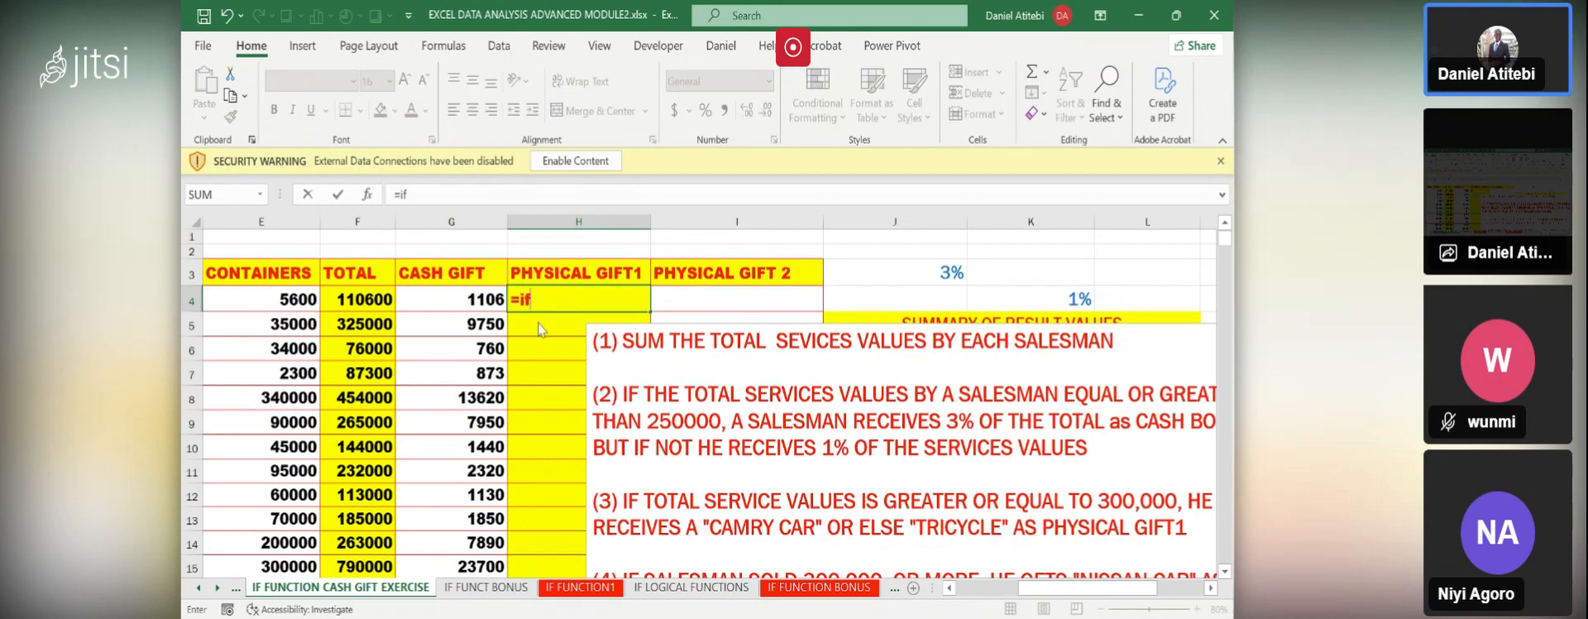
key("Tab")
left_click(371, 299)
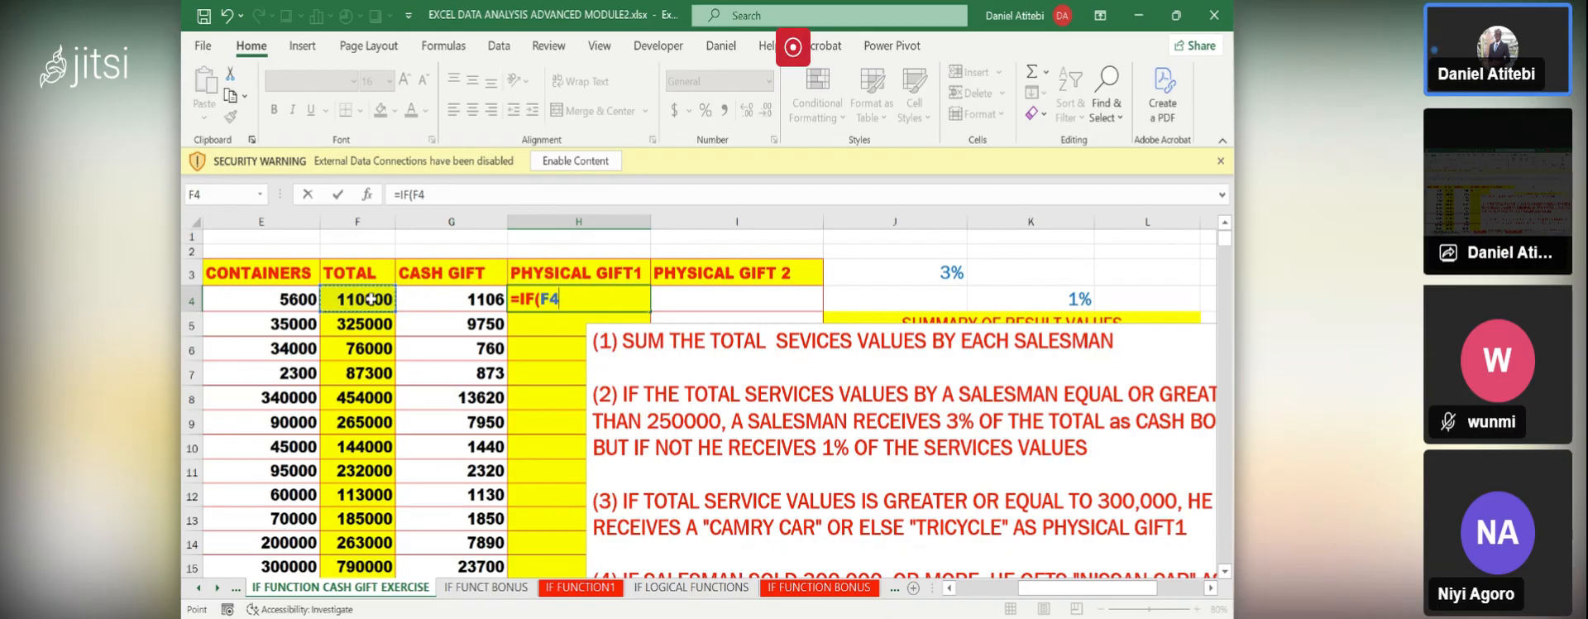
type(">=300")
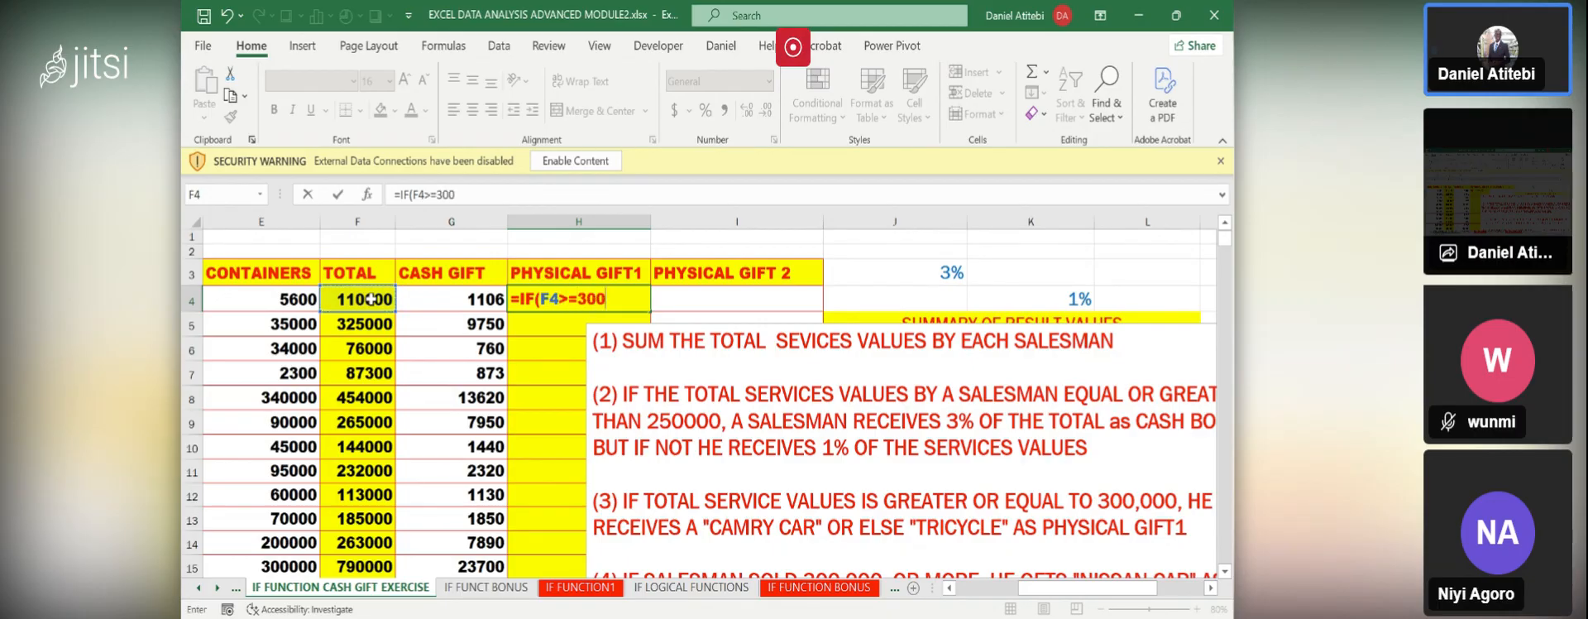
type("000,")
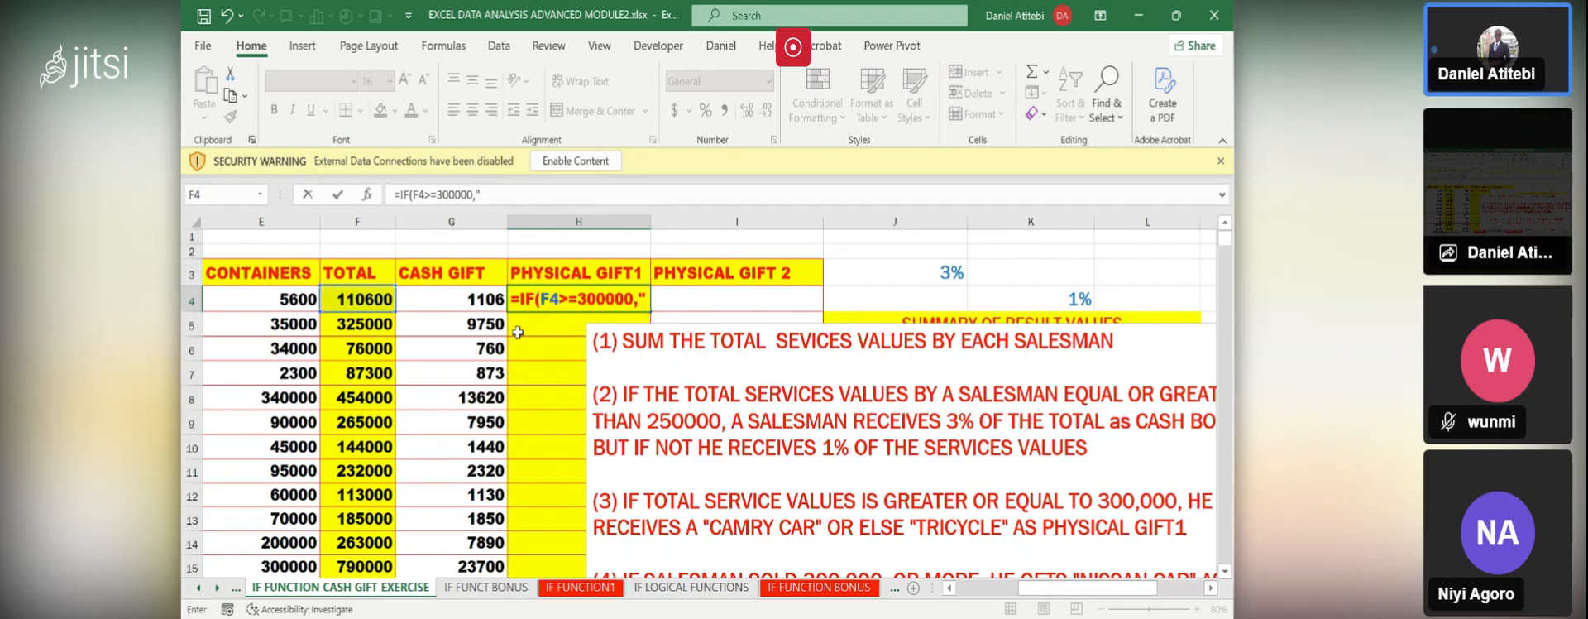
type("ca")
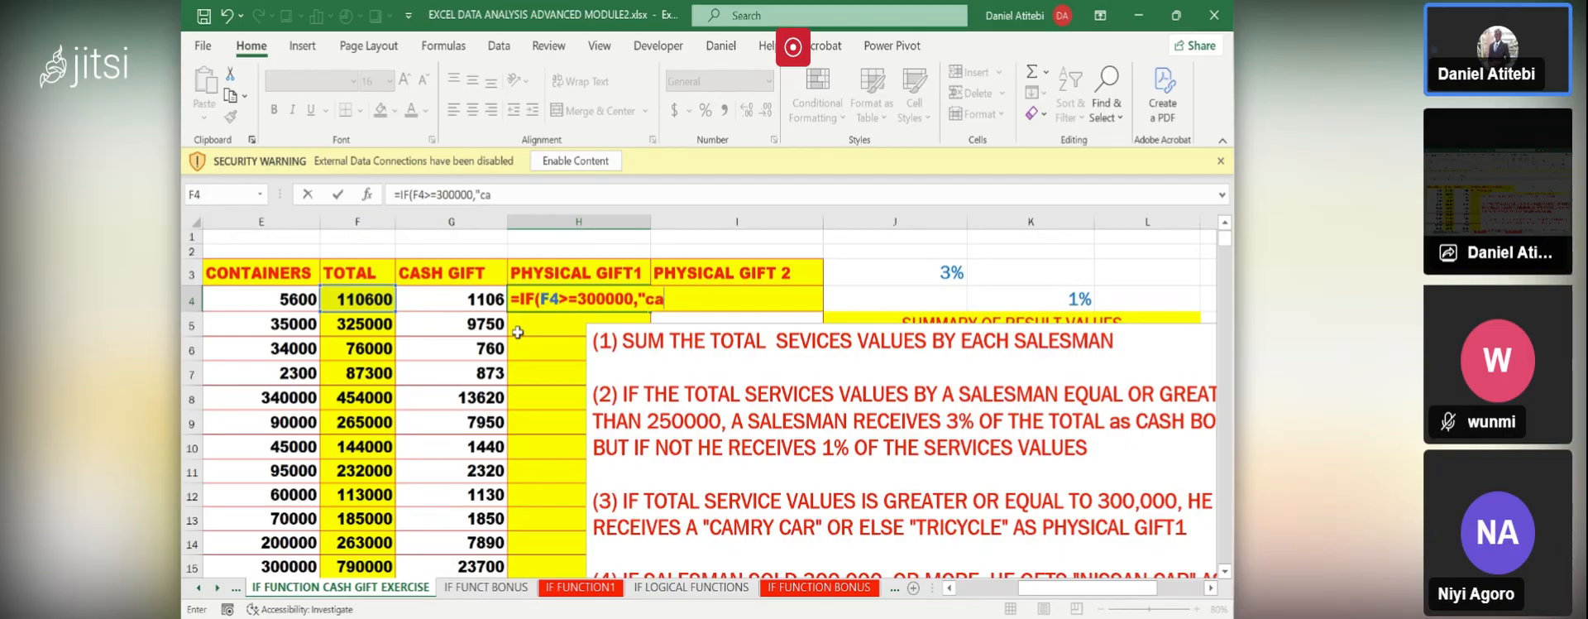
type("mry")
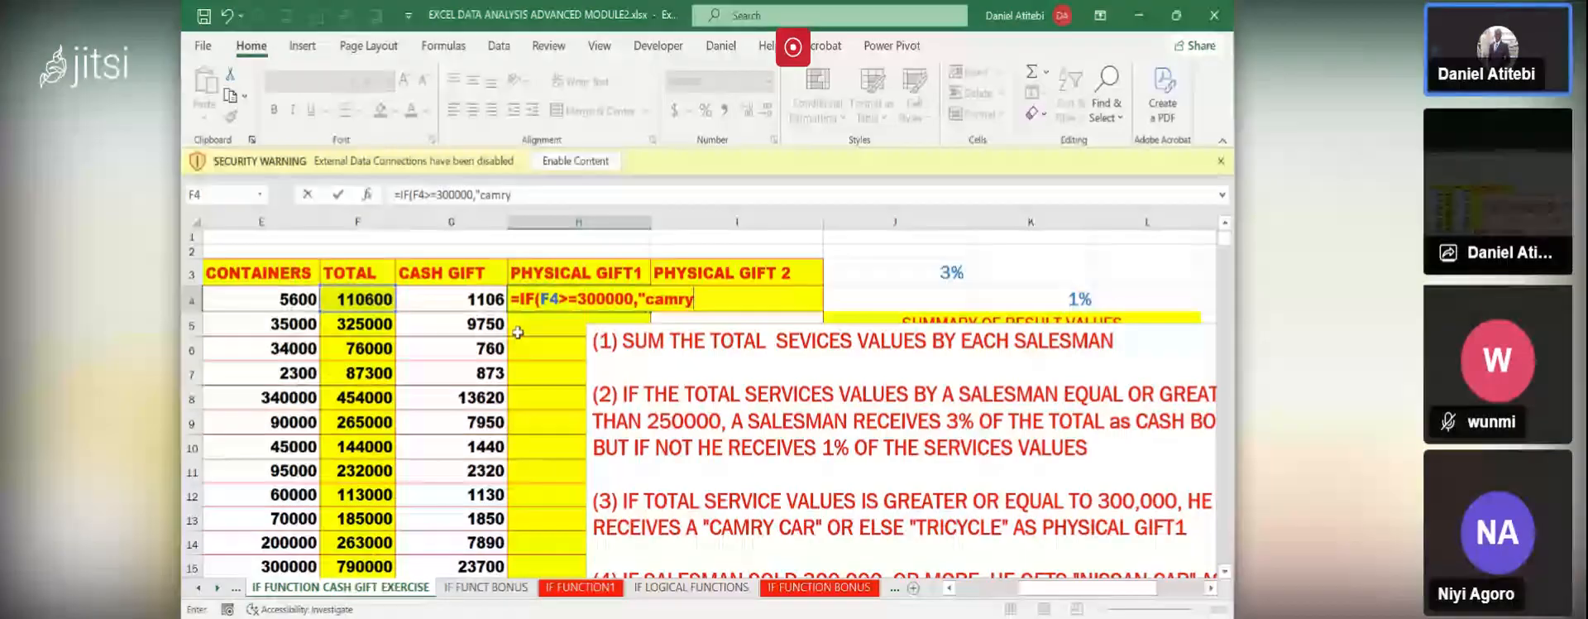
key("BackSpace")
key("BackSpace")
key("BackSpace")
key("BackSpace")
key("BackSpace")
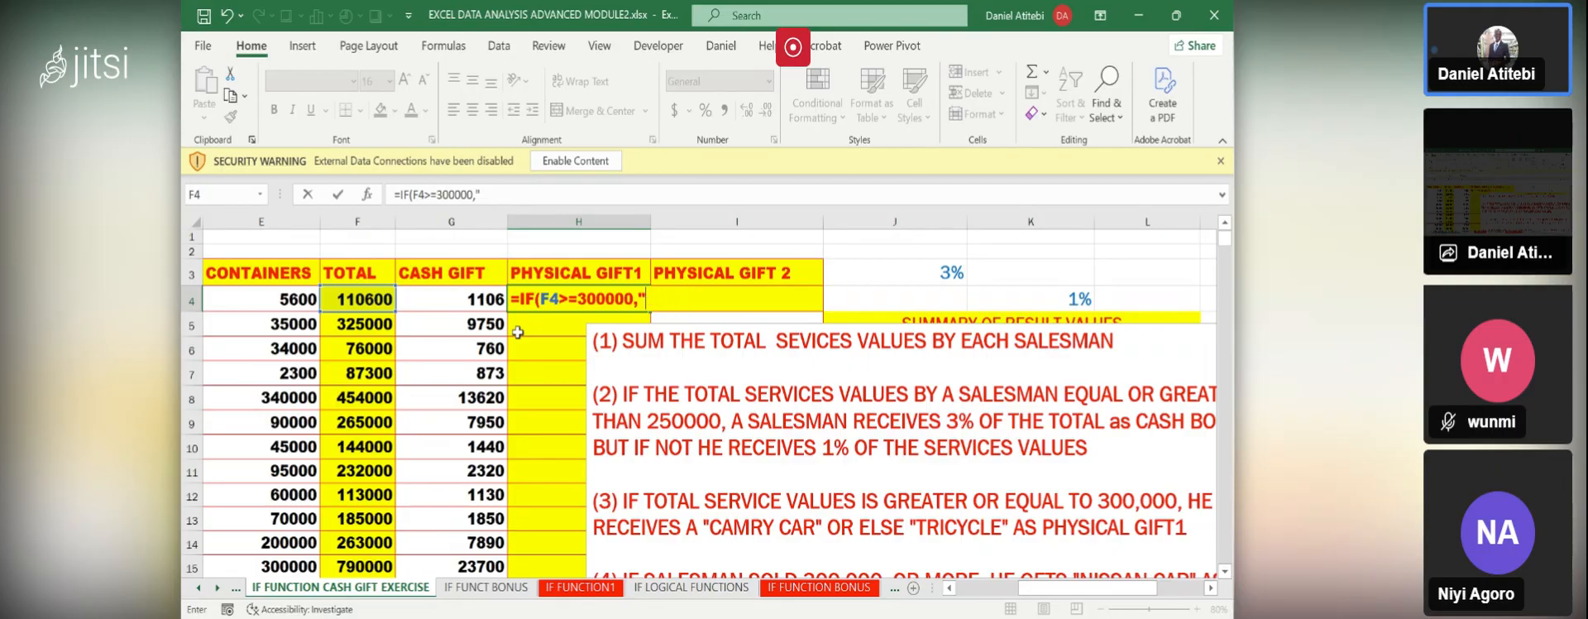
- Complete the H4 IF formula with "CAMRY" as the value if true and "TRICYCLE" as the value if false
type("CAMRY")
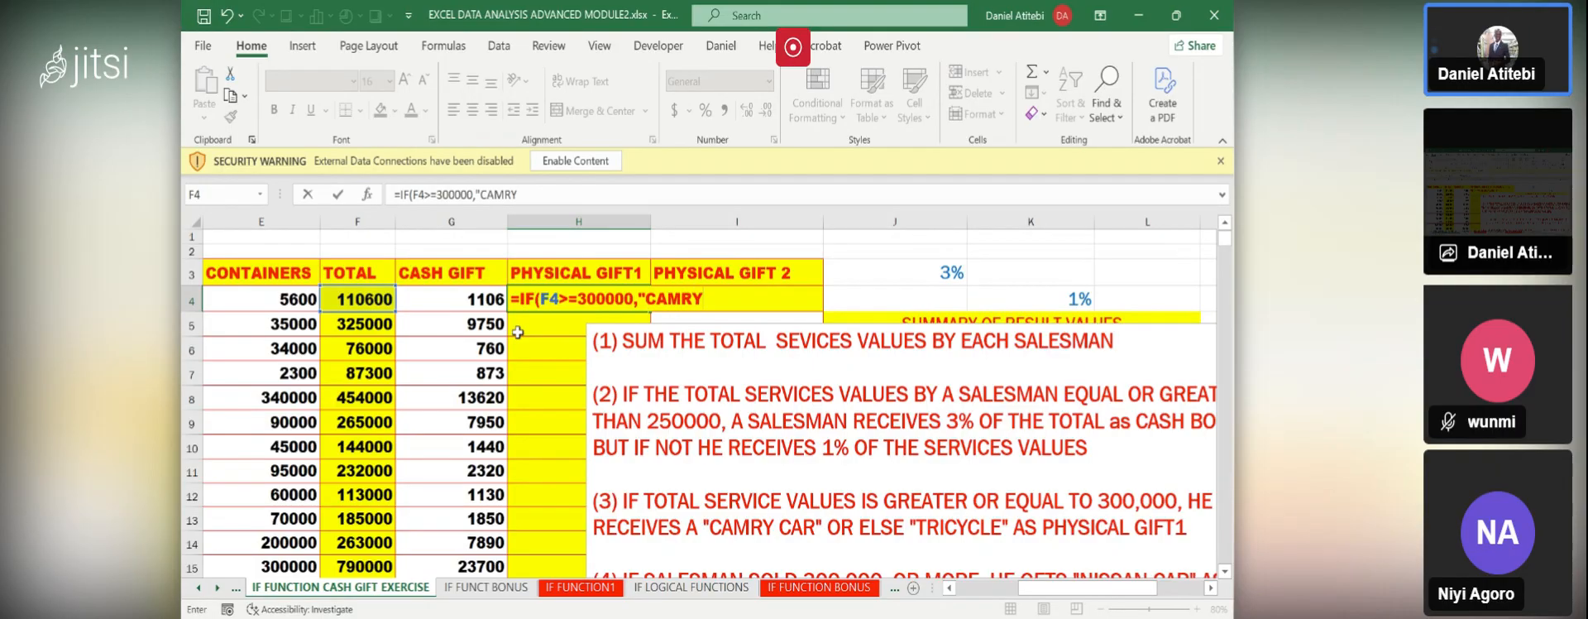
type("\"")
type(",")
type("\"")
type(",\"TRI")
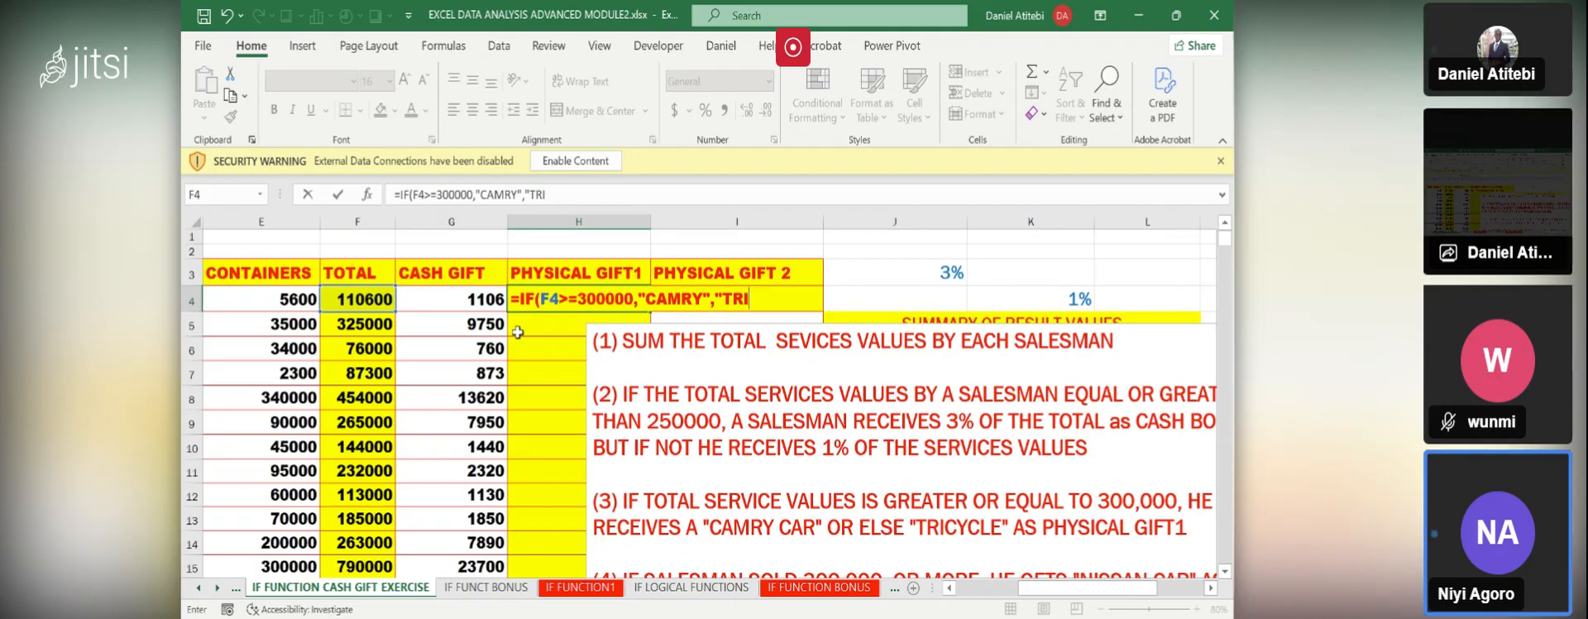
type("CYCL")
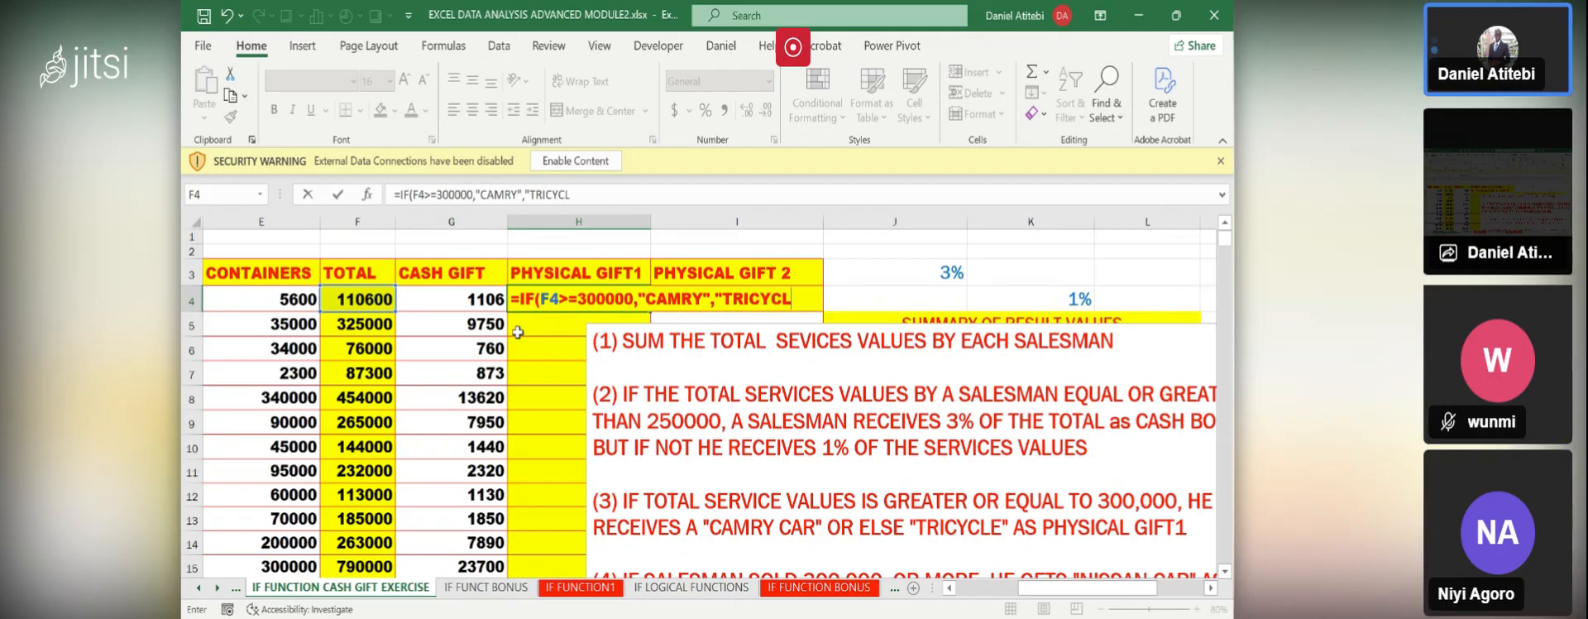
type("E\")")
key("Return")
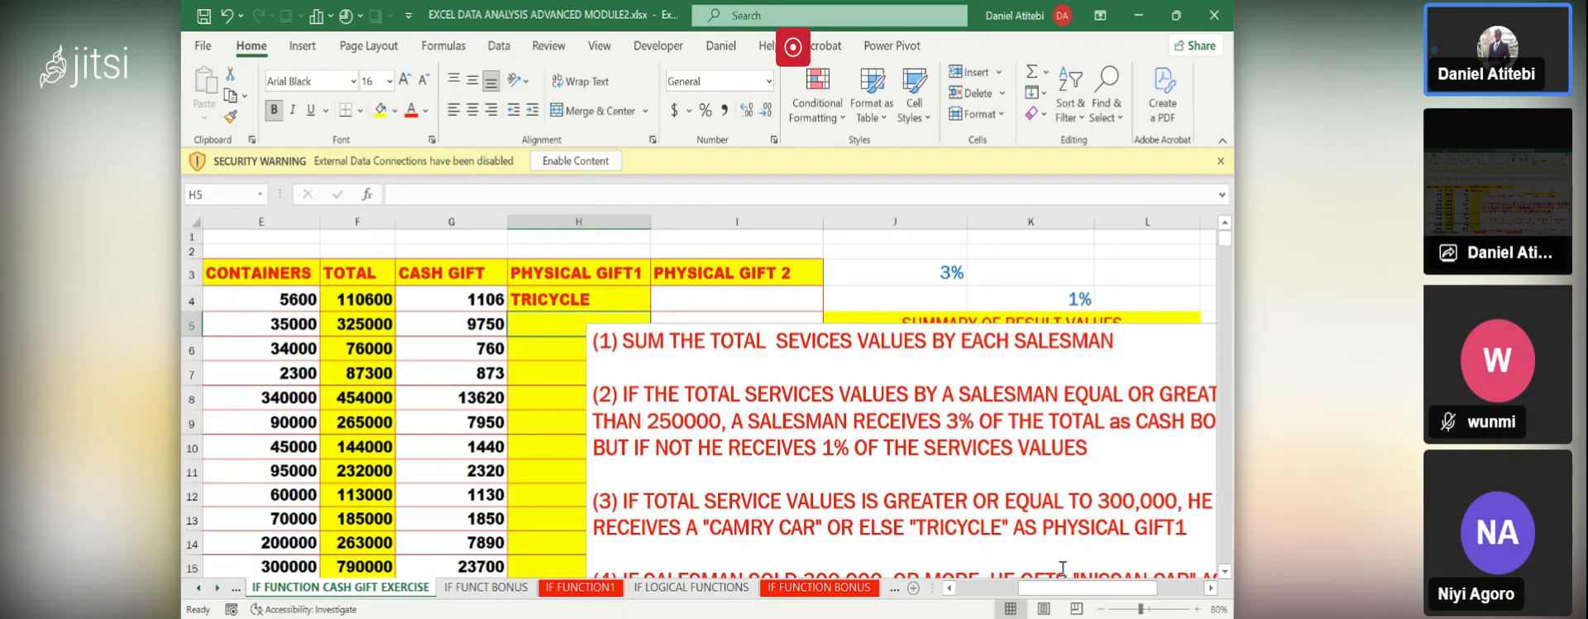
- Move the exercise instructions text box off the PHYSICAL GIFT1 column to start in column I near row 4, and select H5
left_click(689, 323)
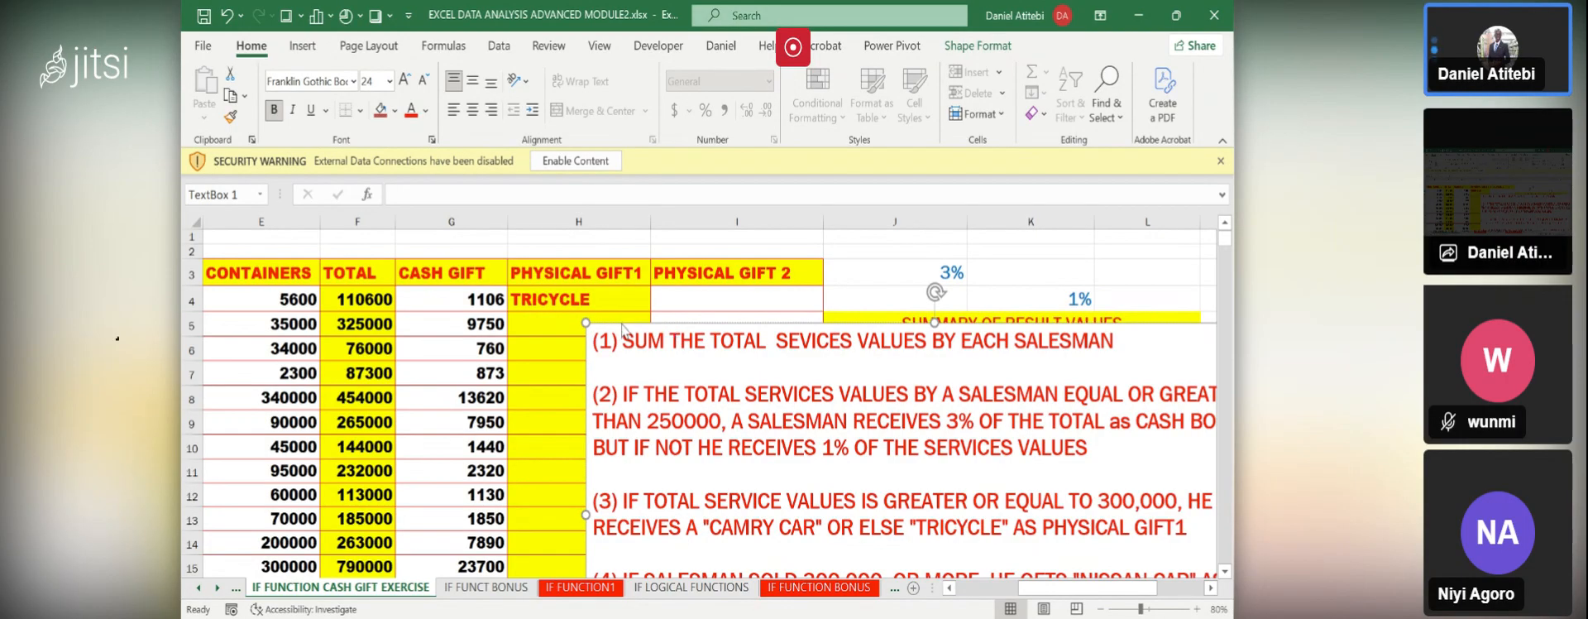
left_click_drag(622, 328, 834, 290)
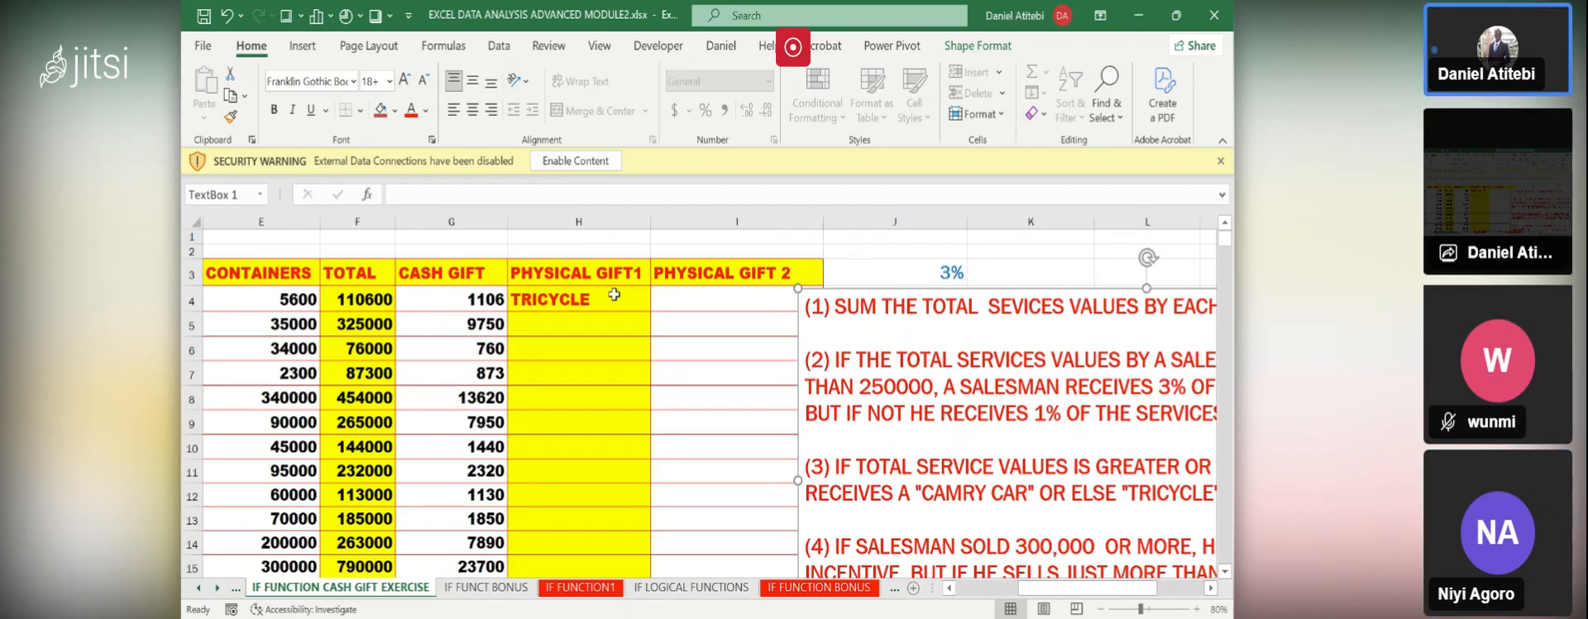
left_click(611, 325)
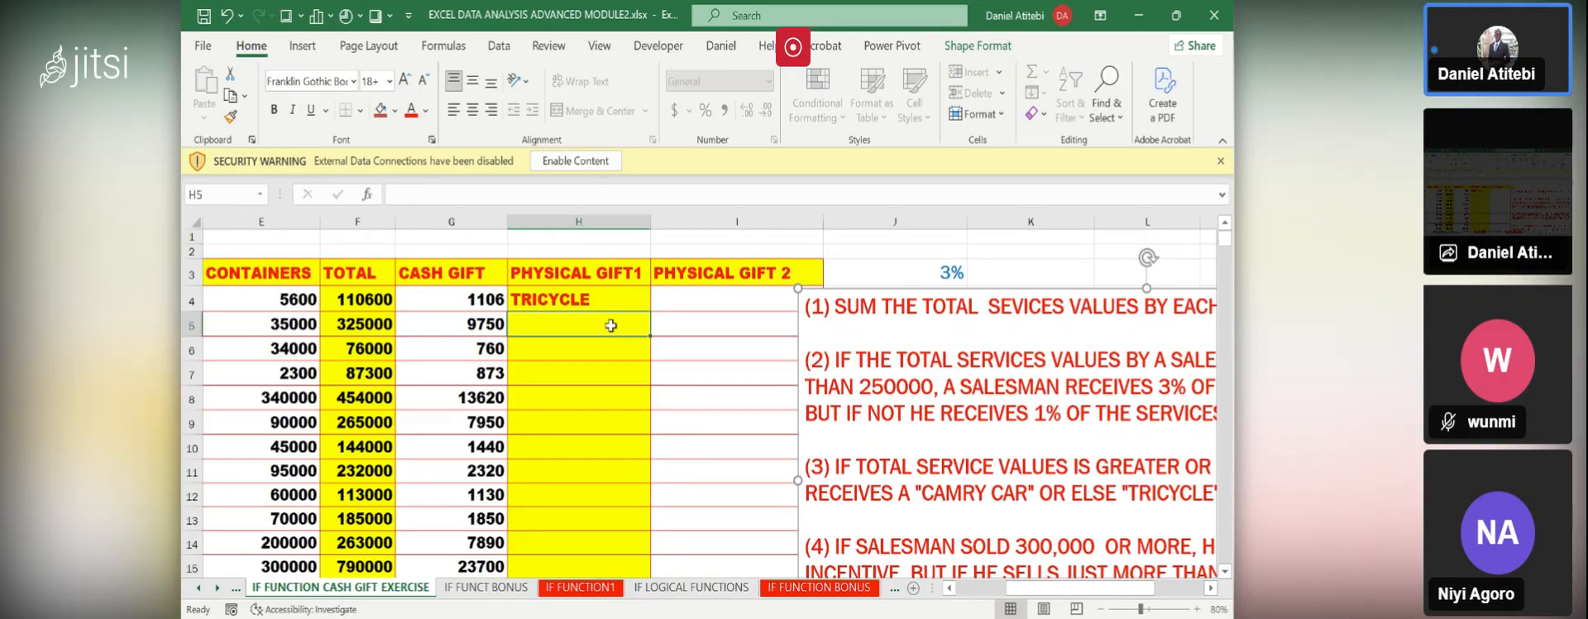
type("NULL")
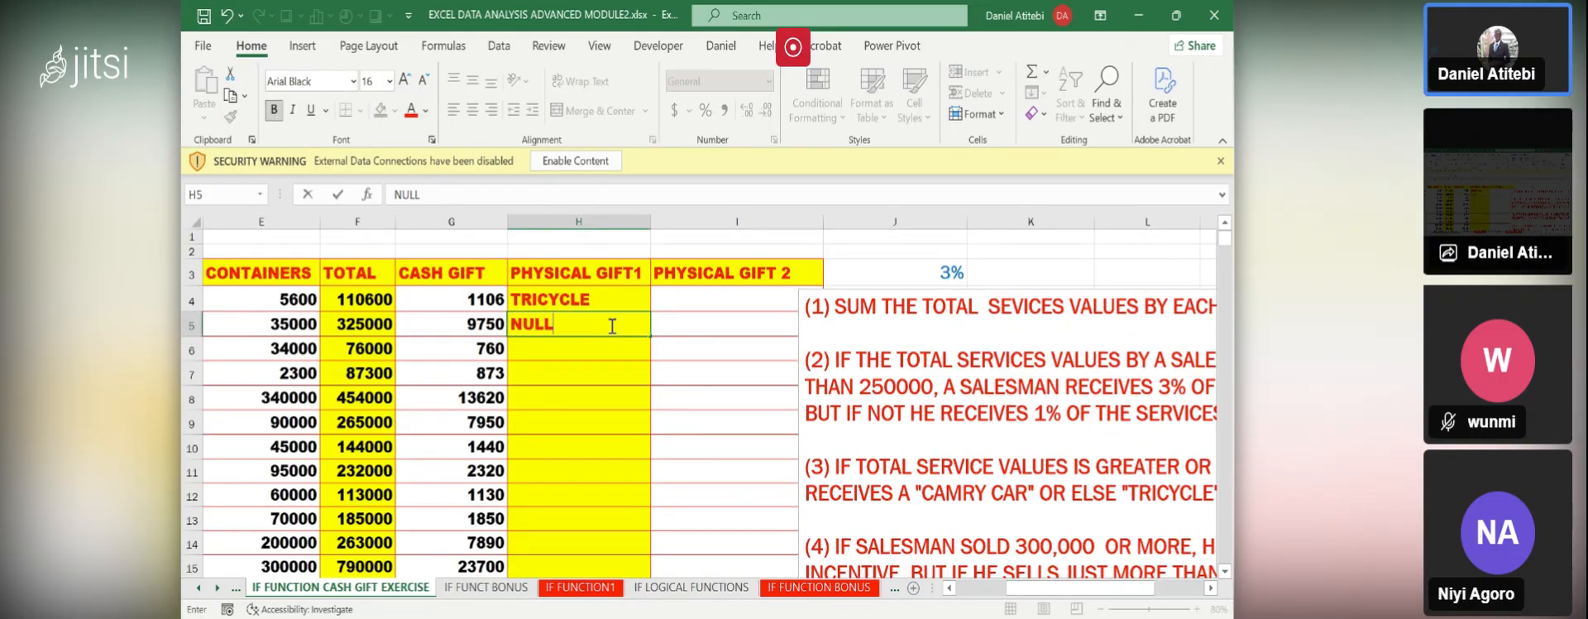
key("BackSpace")
key("BackSpace")
key("BackSpace")
key("BackSpace")
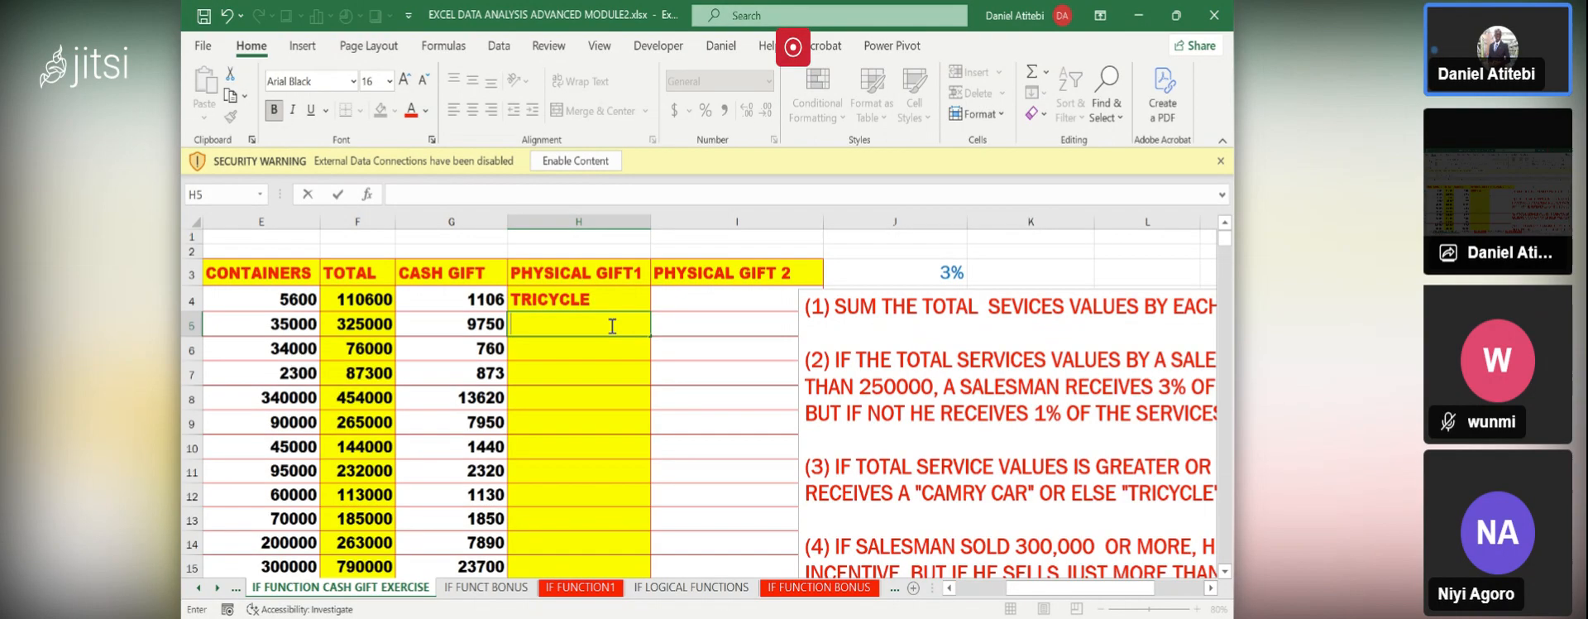
type("#")
key("BackSpace")
left_click(555, 328)
type("NULL")
key("ctrl+Return")
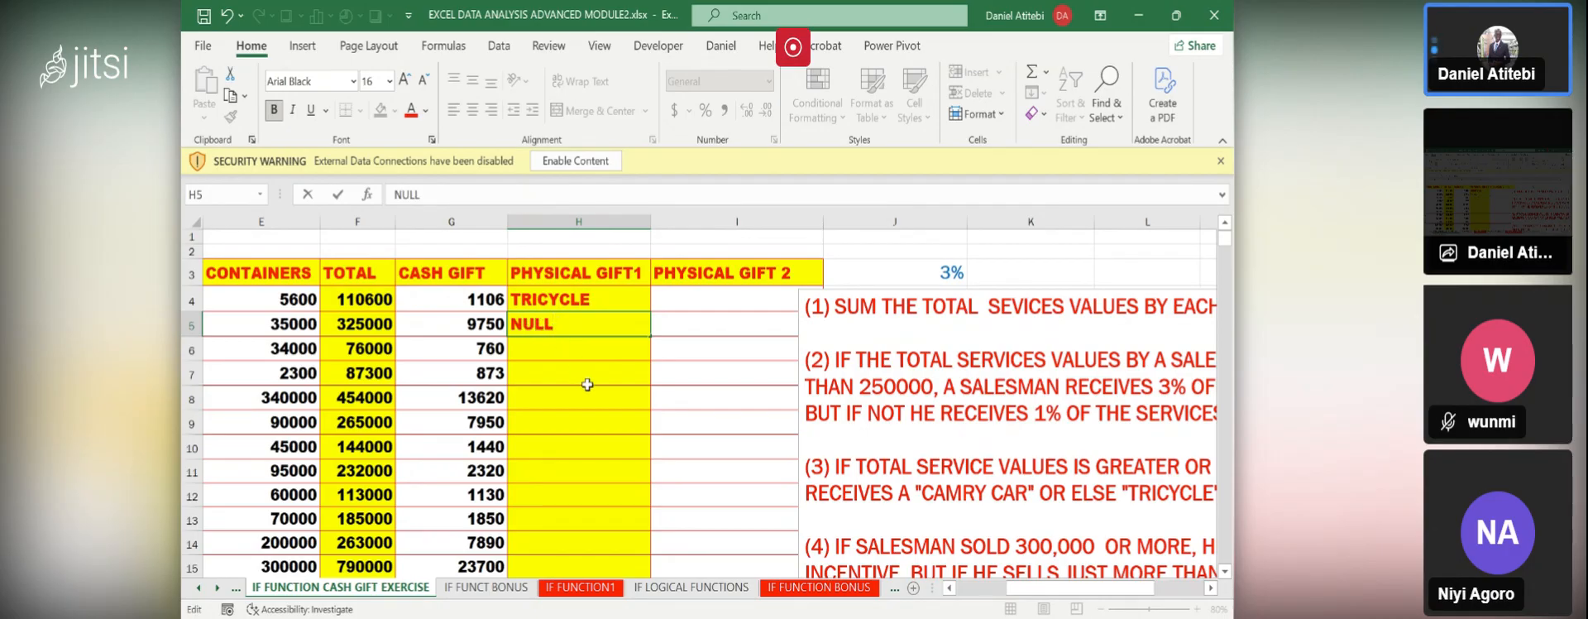
key("BackSpace")
key("BackSpace")
key("BackSpace")
key("BackSpace")
- Copy the H4 formula down the PHYSICAL GIFT1 column to H13 and check the formula in H4
left_click(580, 303)
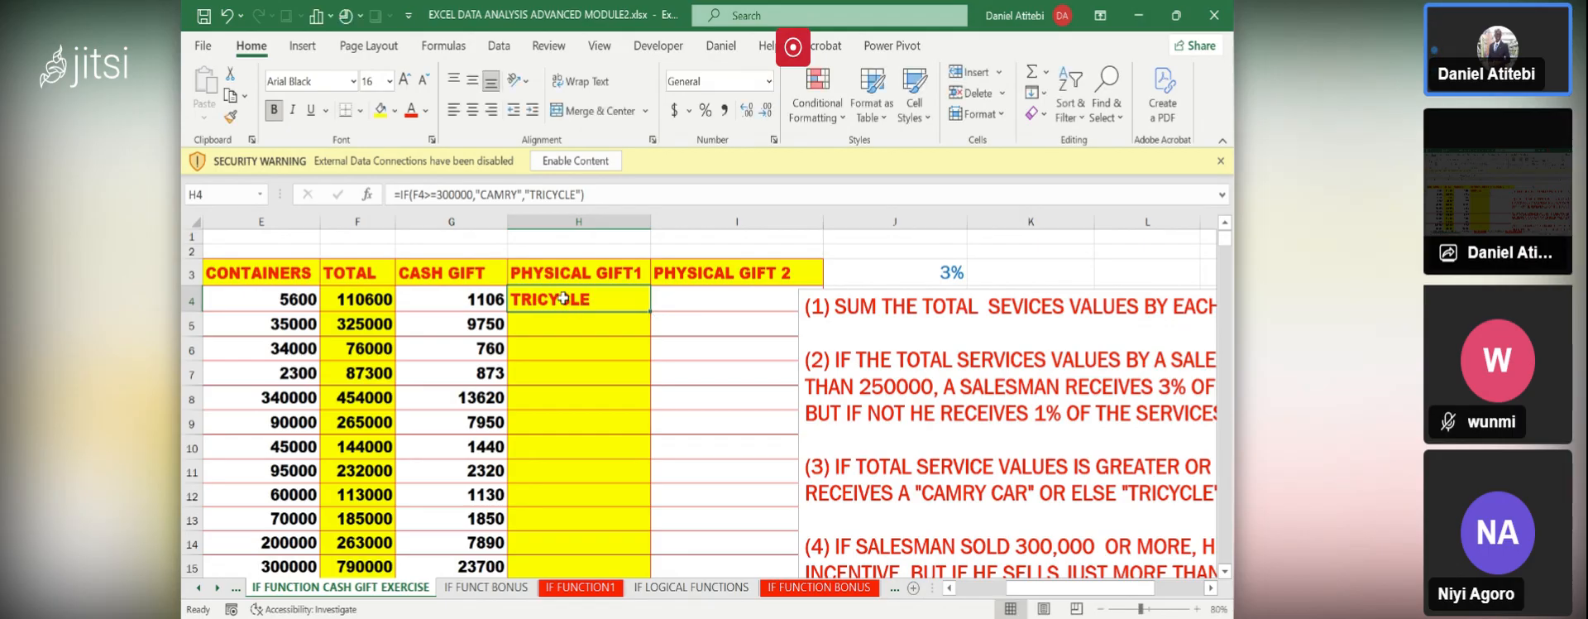
left_click_drag(650, 311, 651, 533)
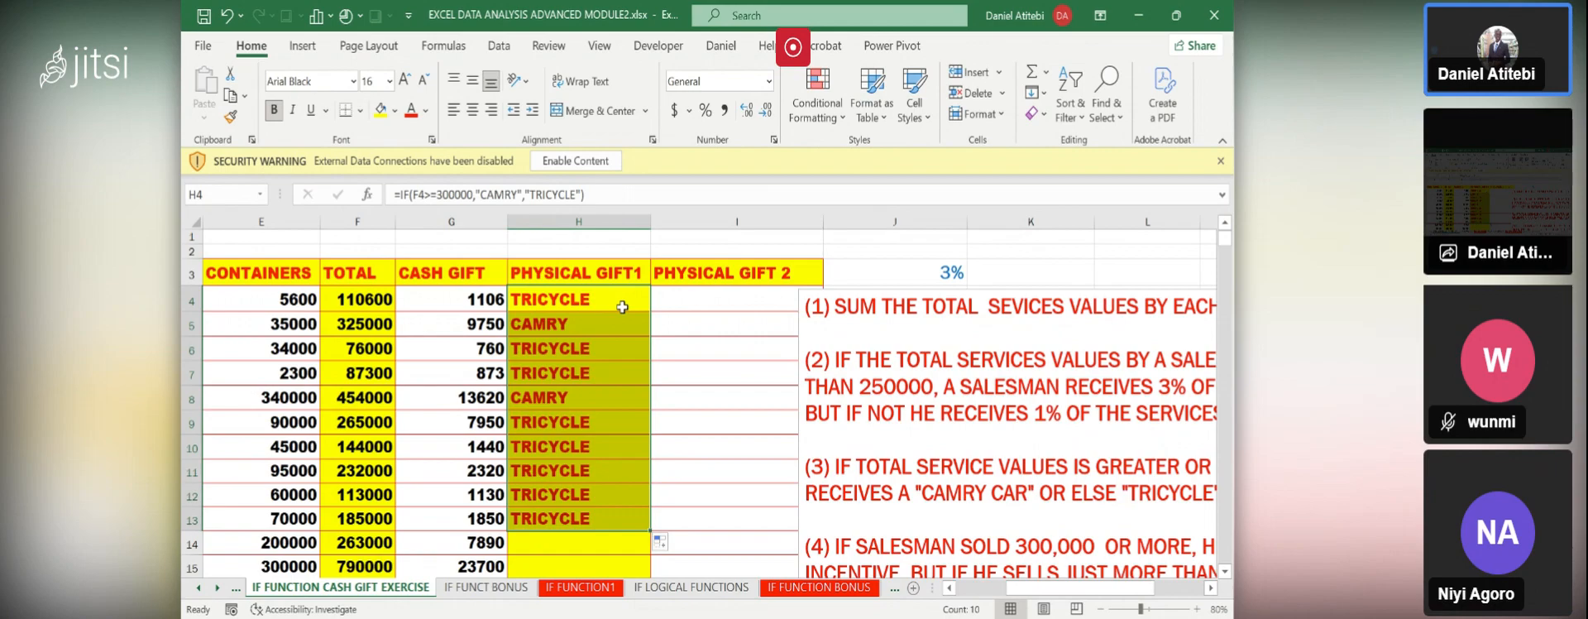
left_click(692, 303)
left_click(575, 300)
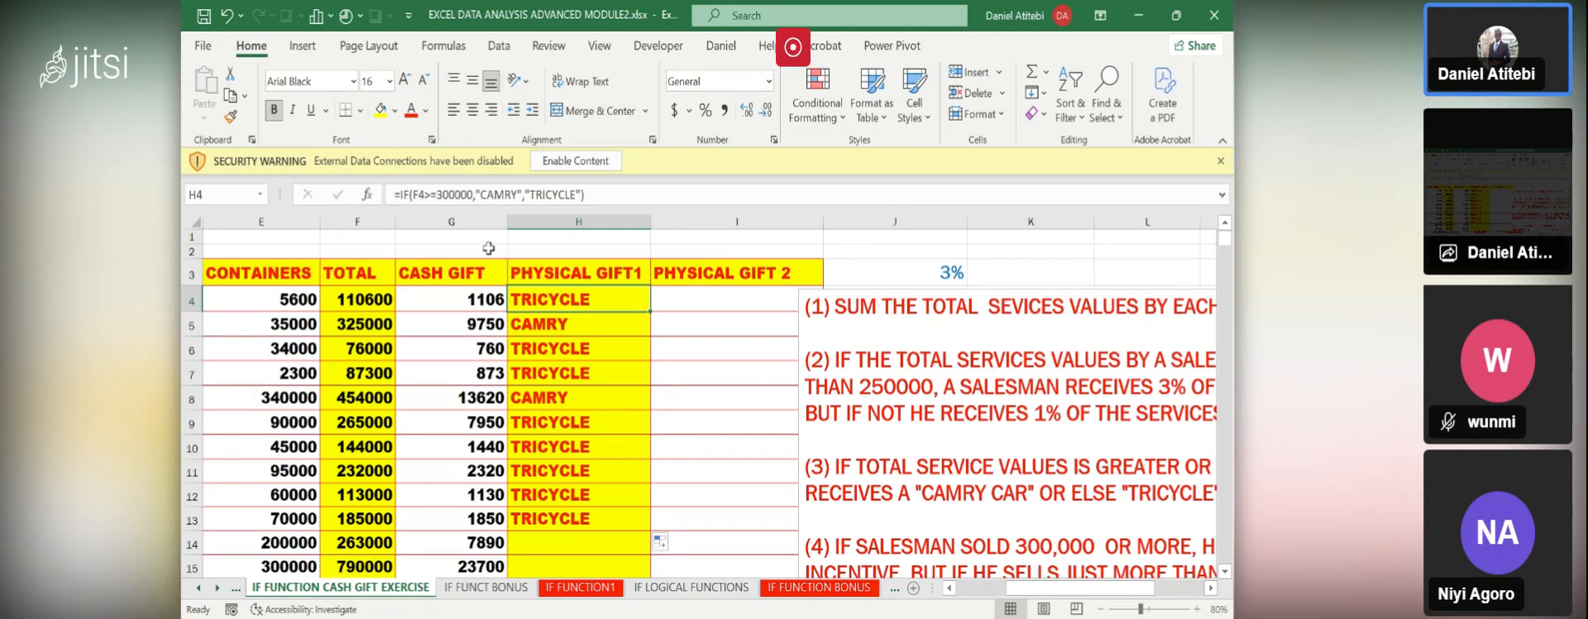
left_click(432, 196)
type("=")
- Examine instruction (4) in the exercise text box for the rule that determines PHYSICAL GIFT 2
left_click(696, 303)
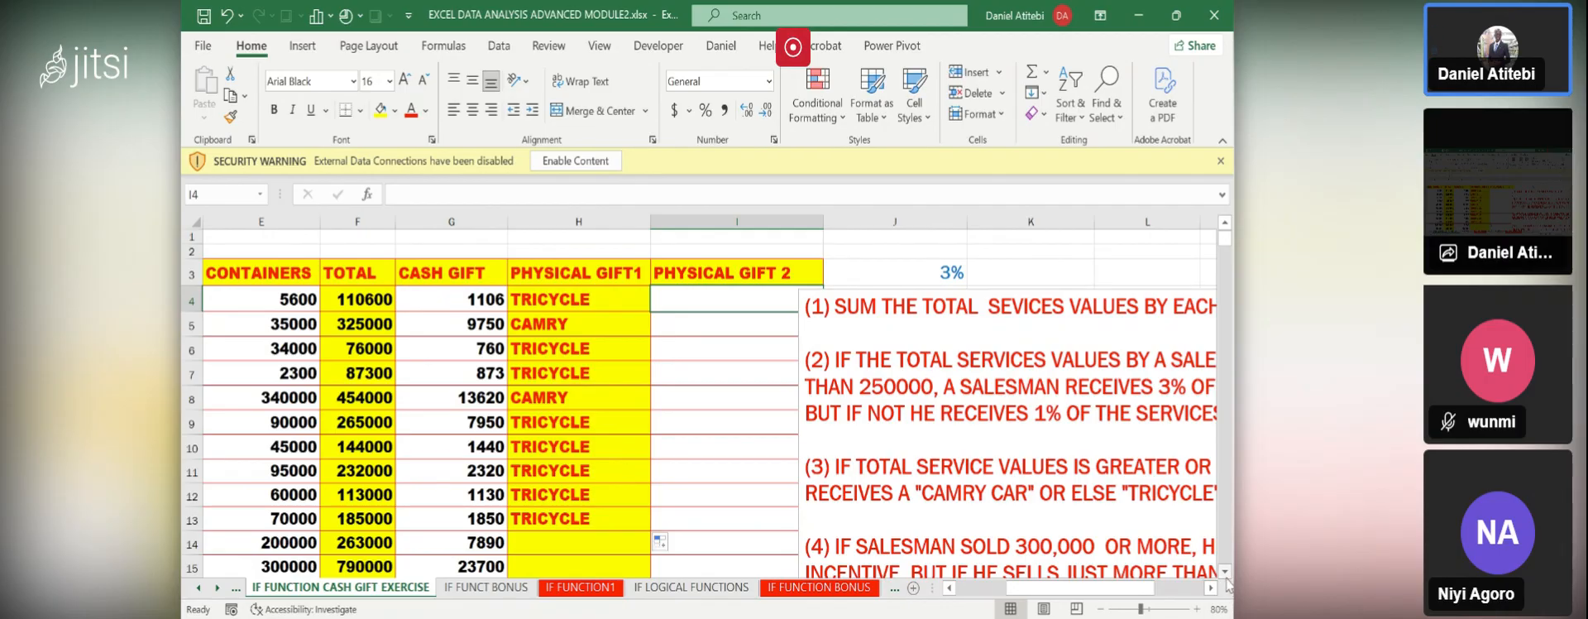
left_click(762, 421)
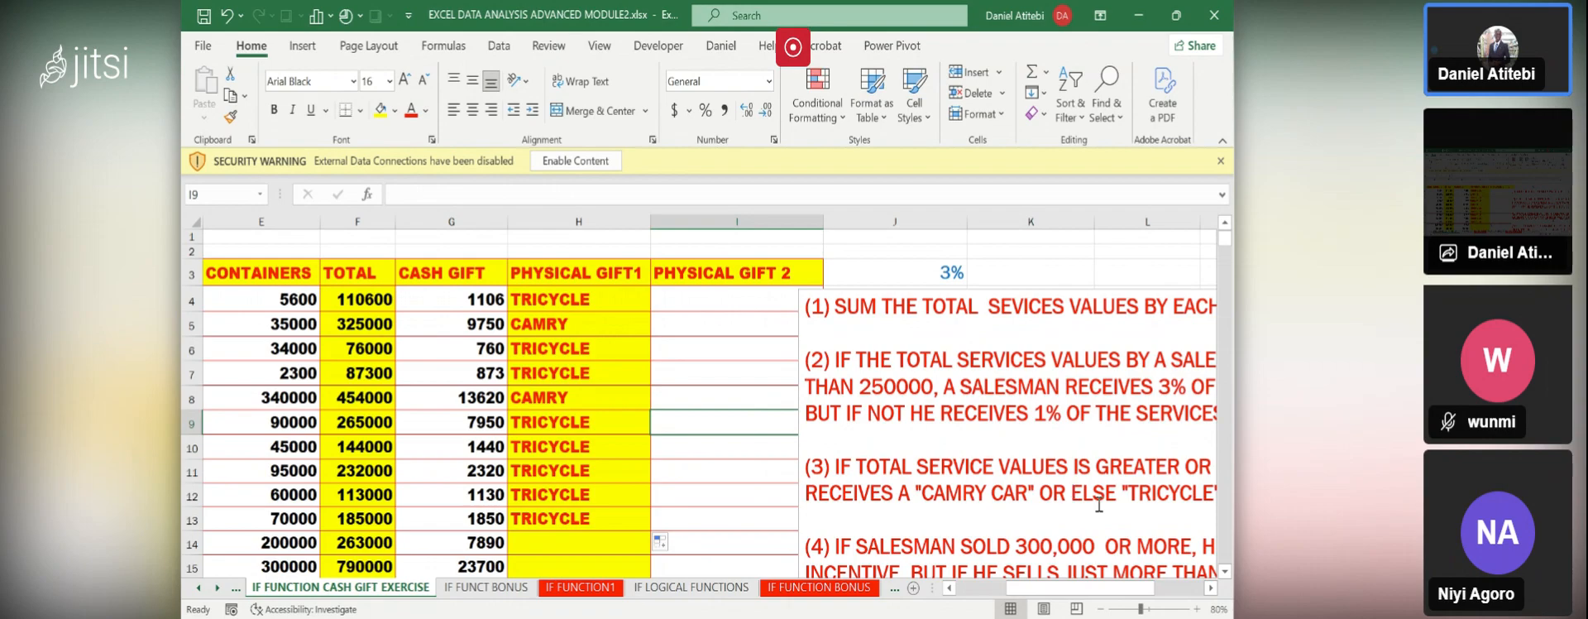
scroll(1229, 583, "down", 2)
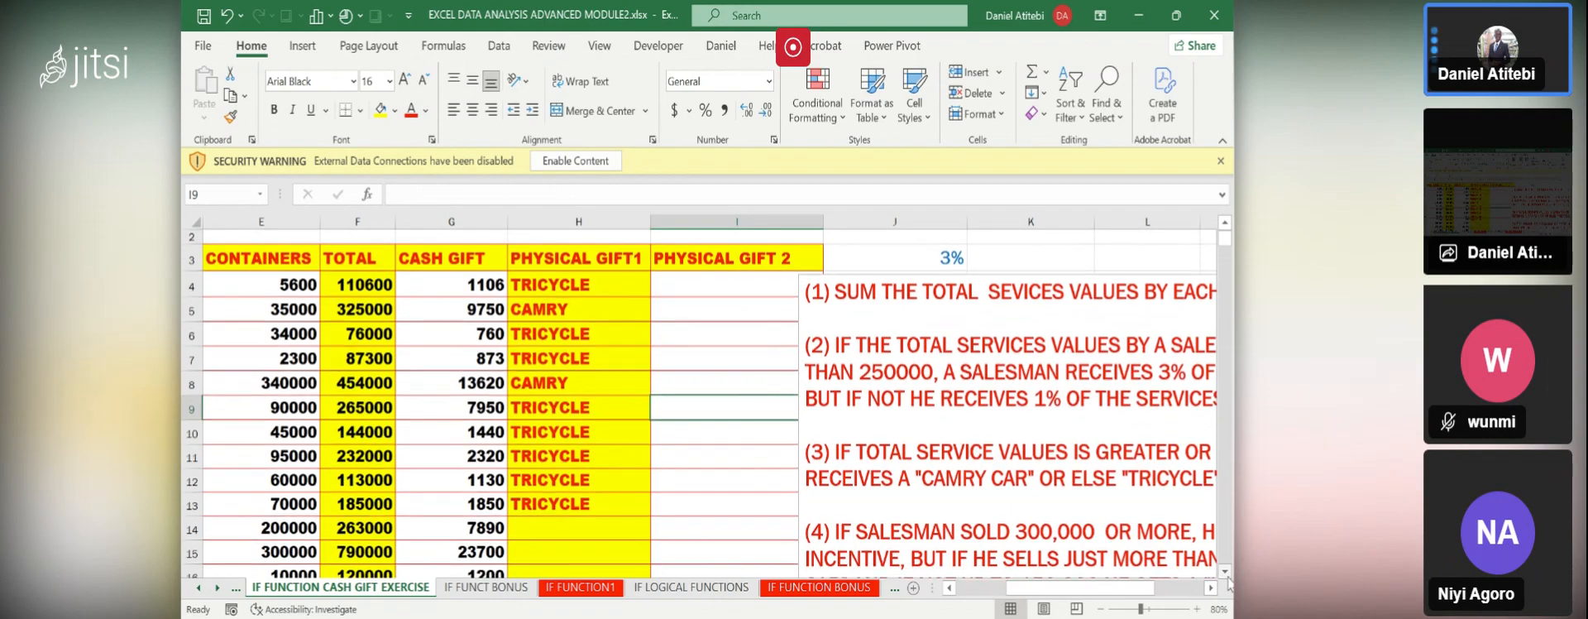
scroll(1229, 582, "down", 1)
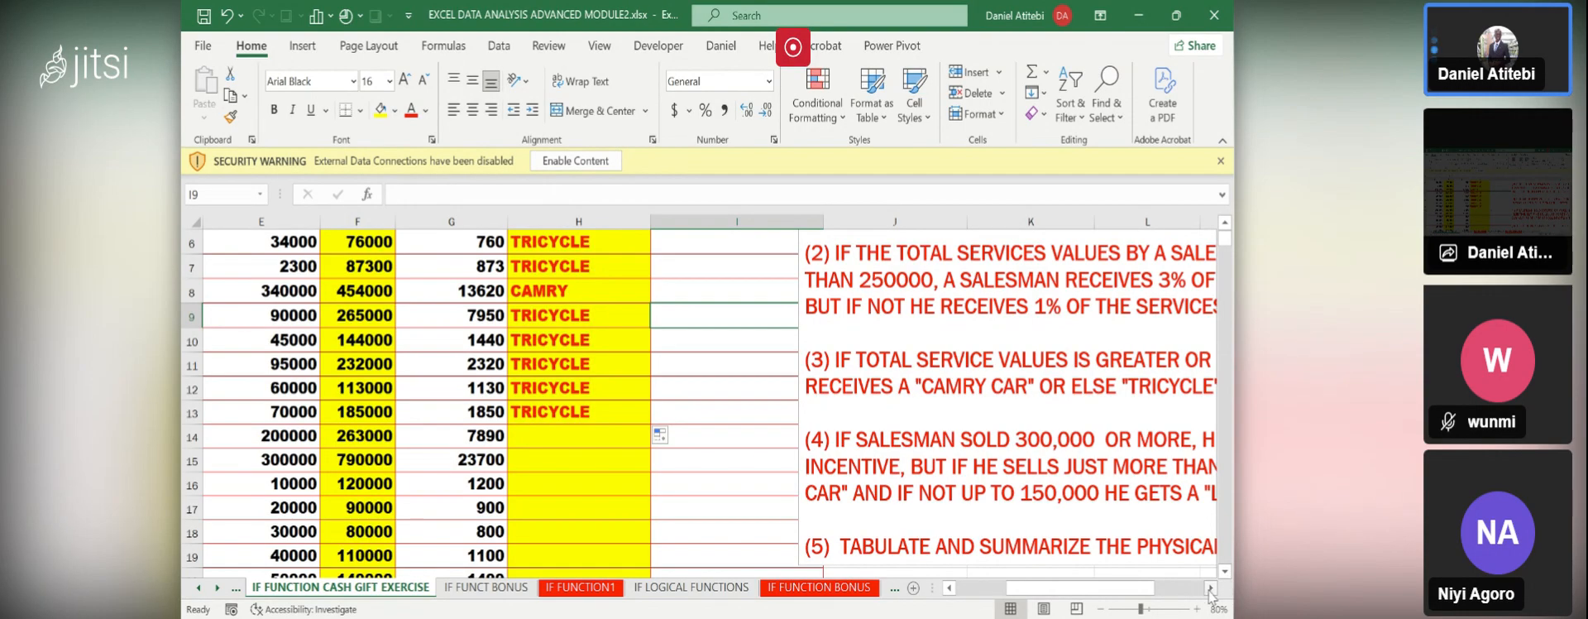
left_click(1211, 588)
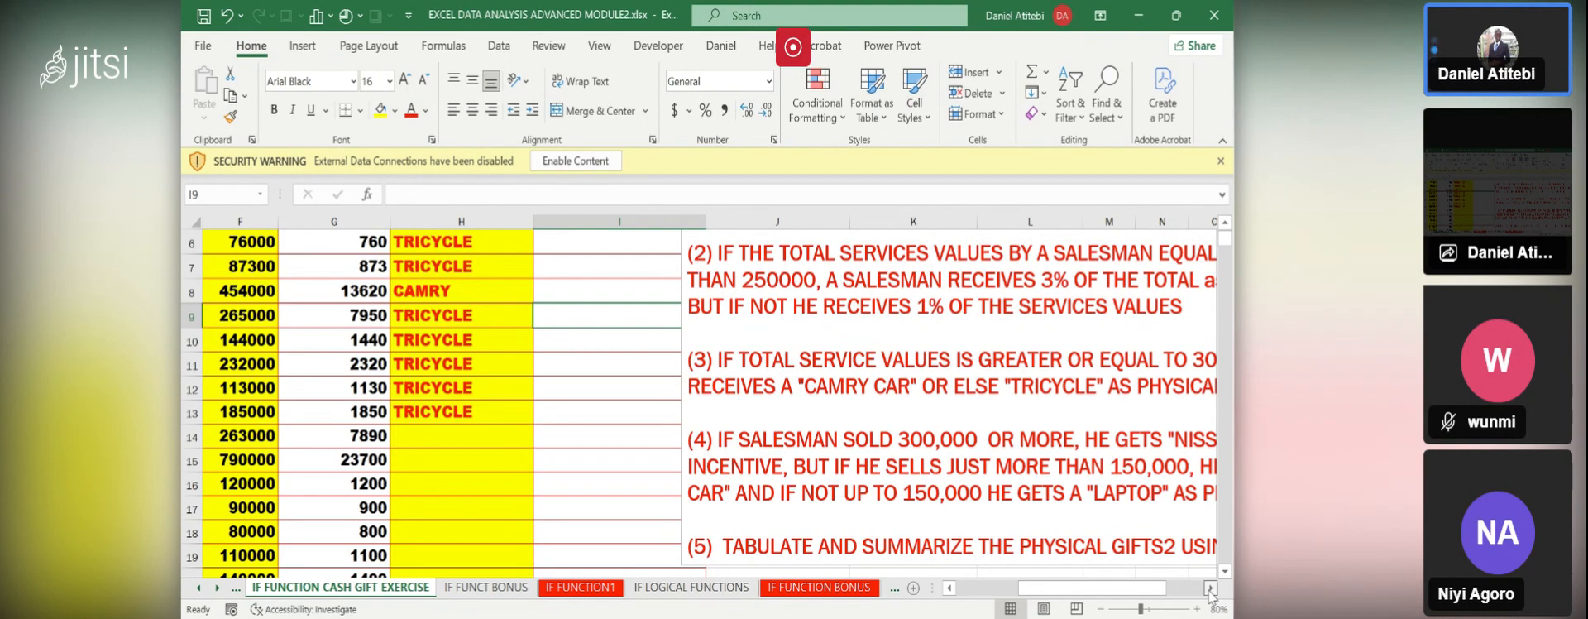
left_click(1210, 588)
left_click(1210, 588)
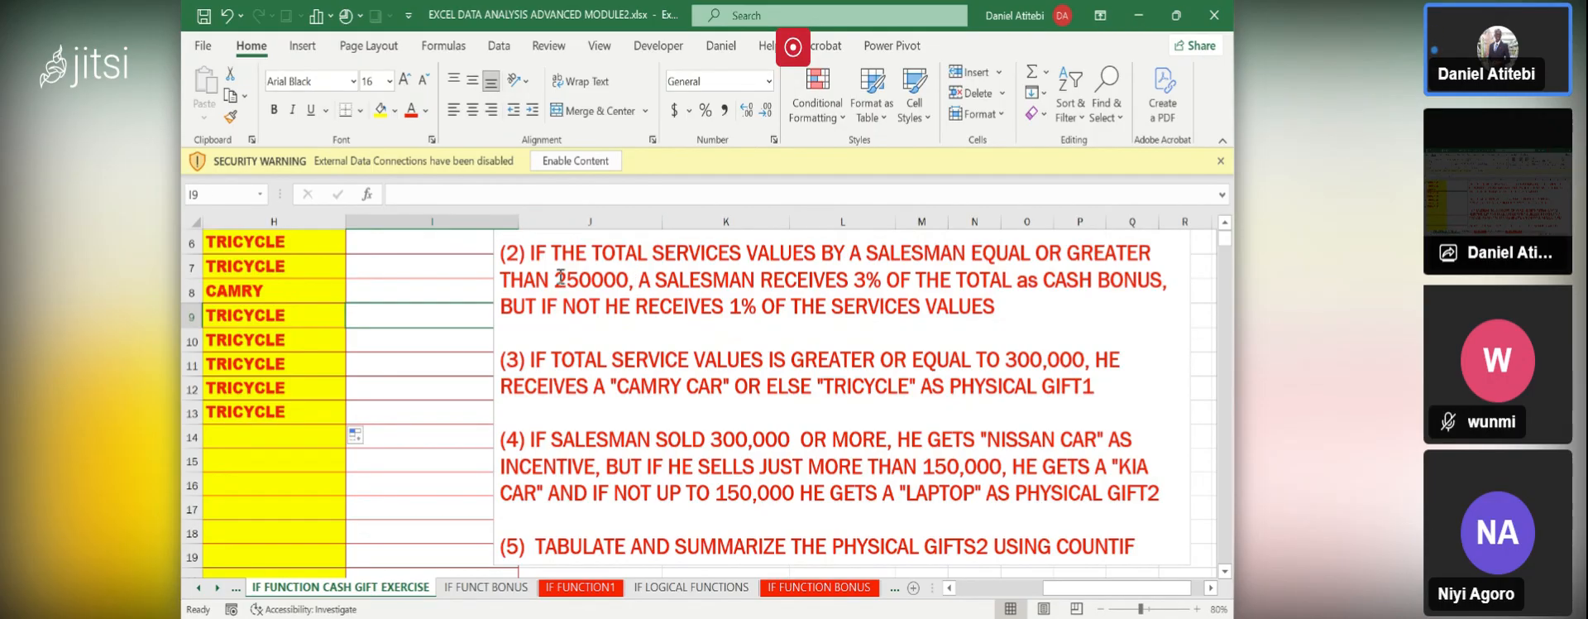
- Move the exercise instructions text box slightly up and to the right so it clears the PHYSICAL GIFT 2 column
left_click(452, 245)
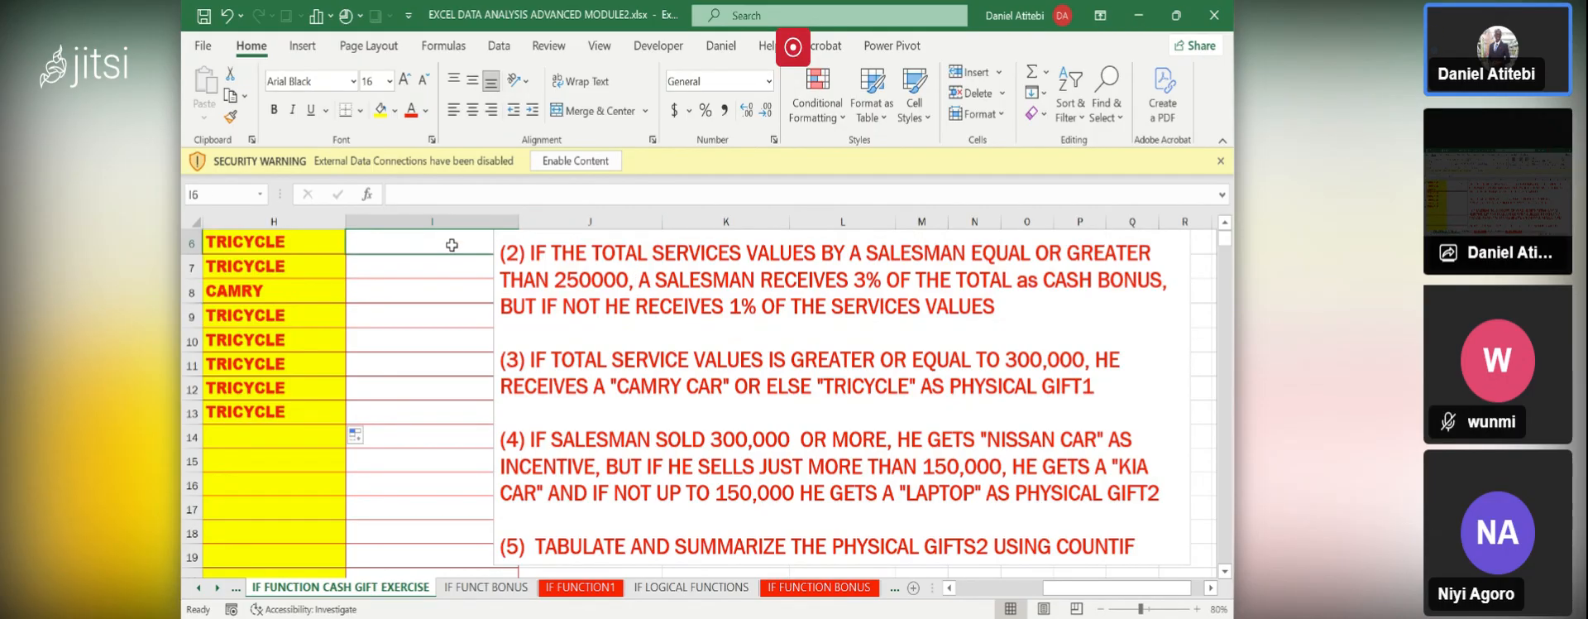
key("Up")
key("Up")
key("Up")
key("Up")
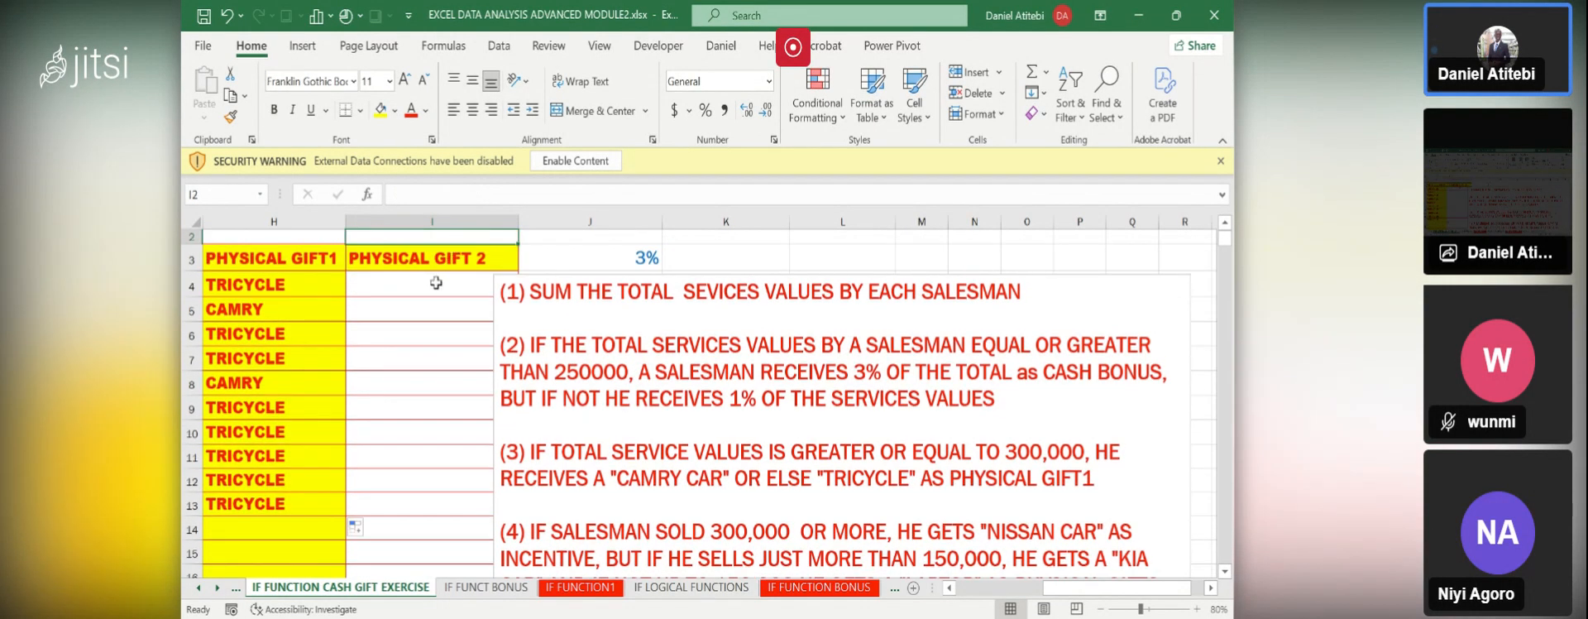
left_click(435, 284)
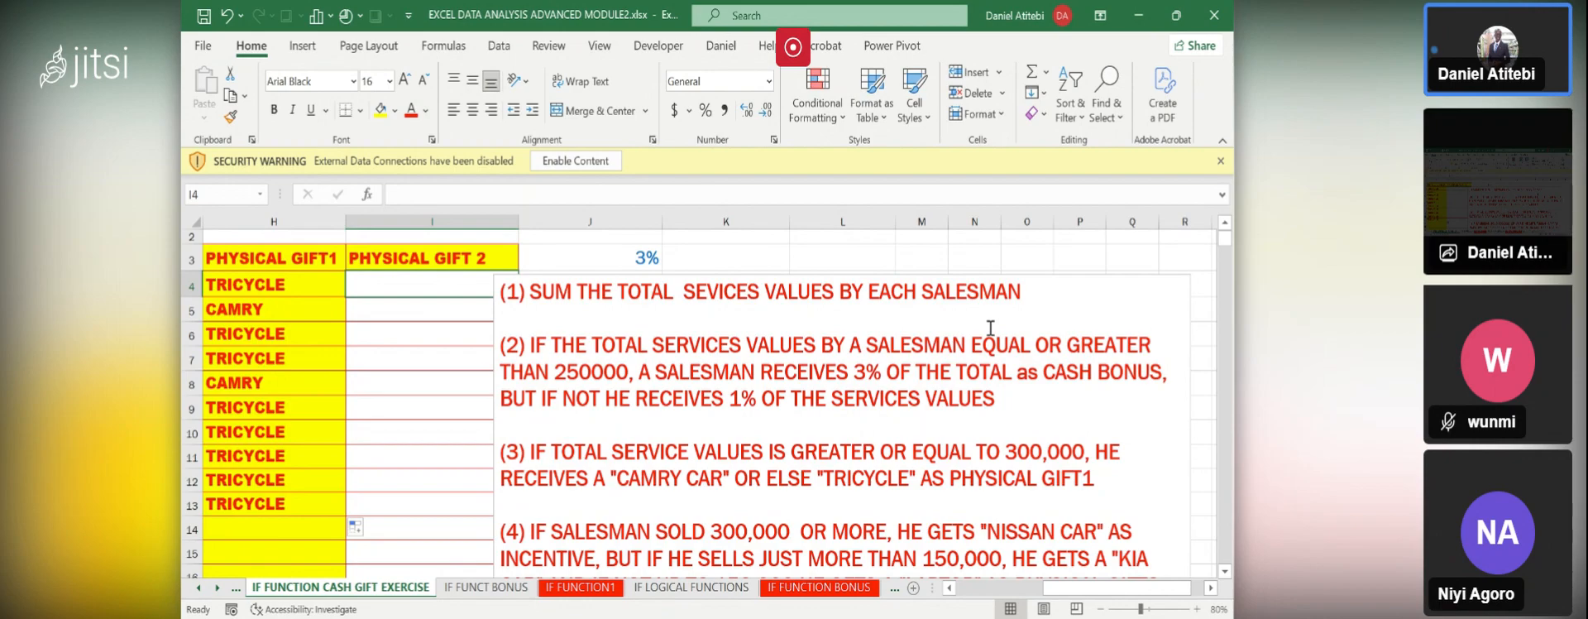
left_click(1036, 273)
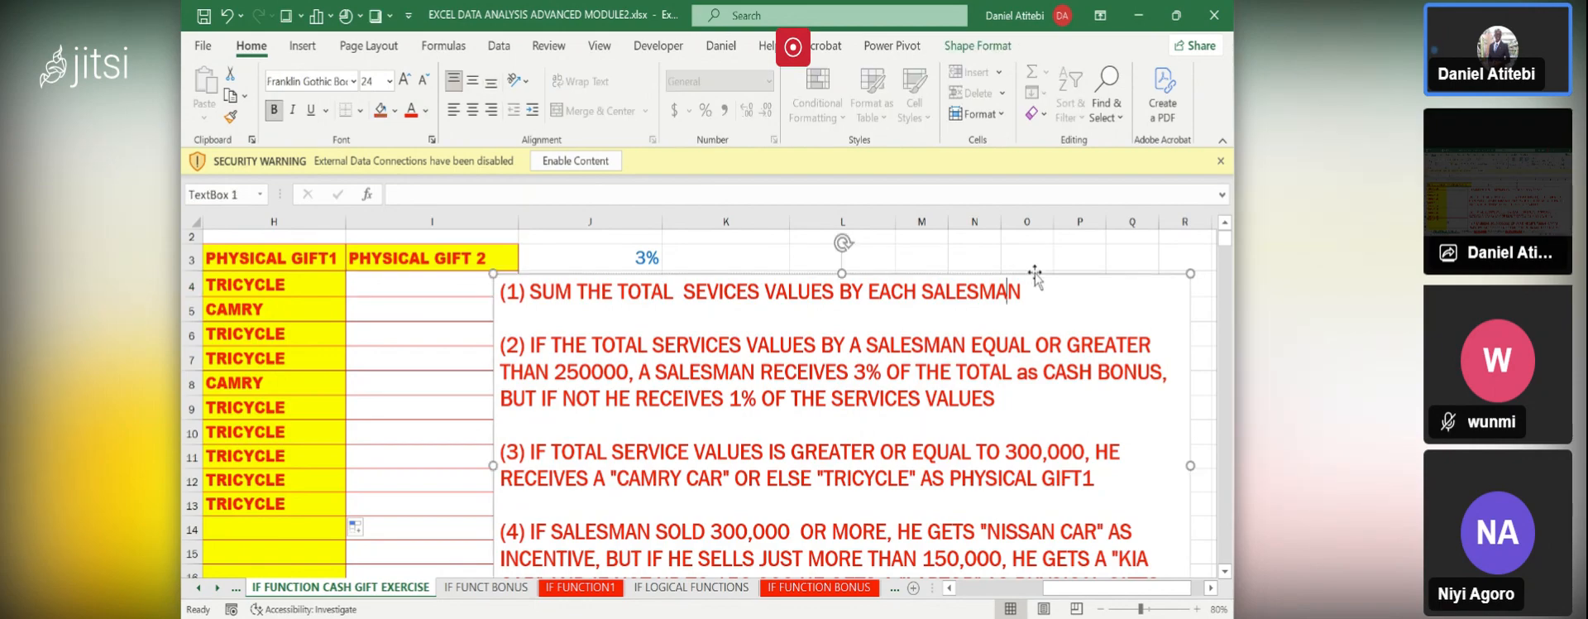
left_click(1036, 273)
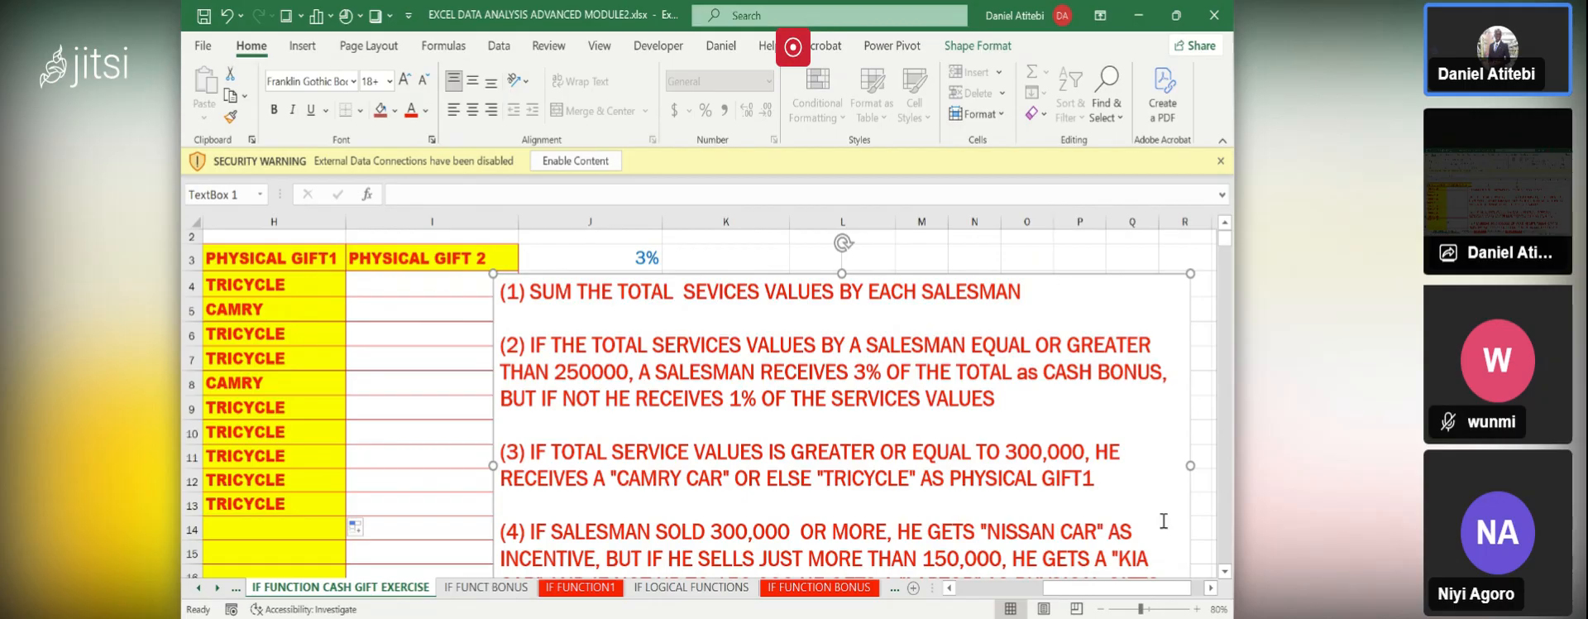
key("Up")
key("Up")
key("Up")
key("Up")
key("Up")
key("Up")
key("Up")
key("Up")
key("Up")
key("Up")
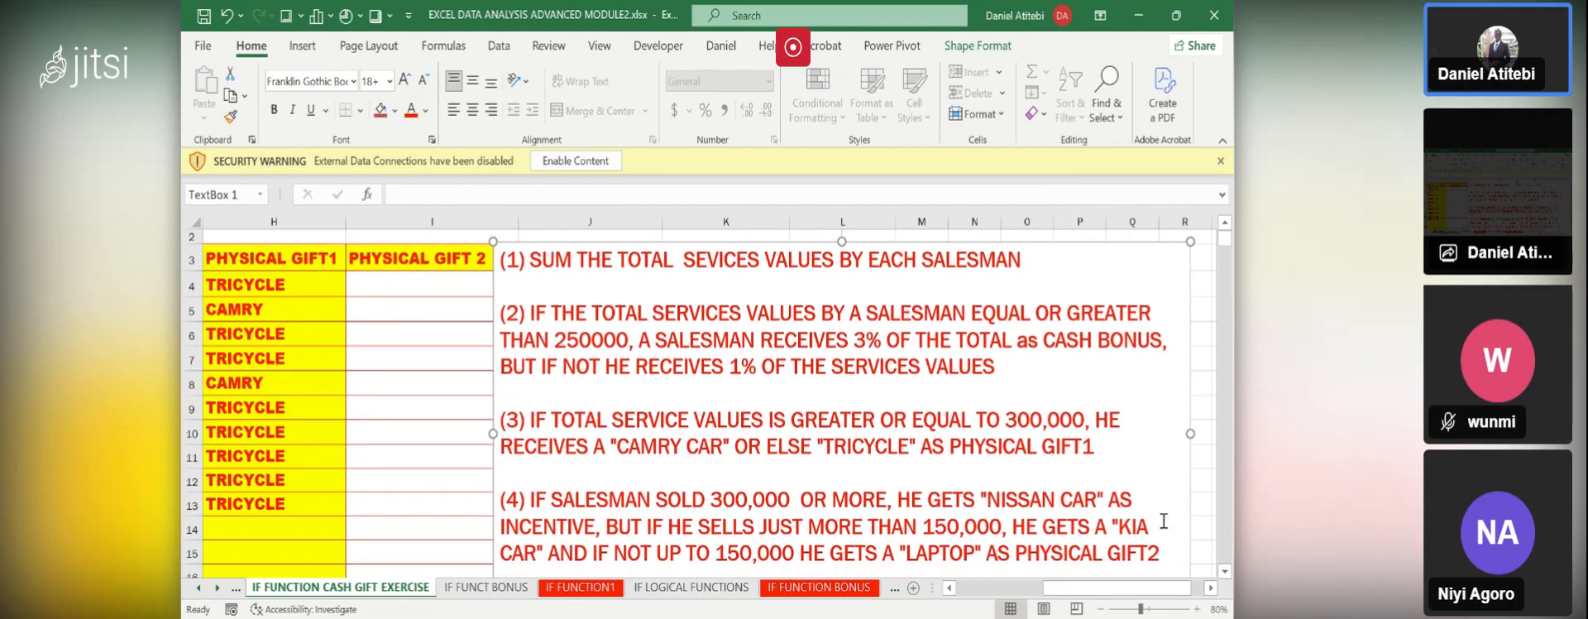
key("Right")
key("Right")
key("Right")
key("Right")
key("Right")
key("Right")
key("Right")
key("Right")
key("Right")
key("Right")
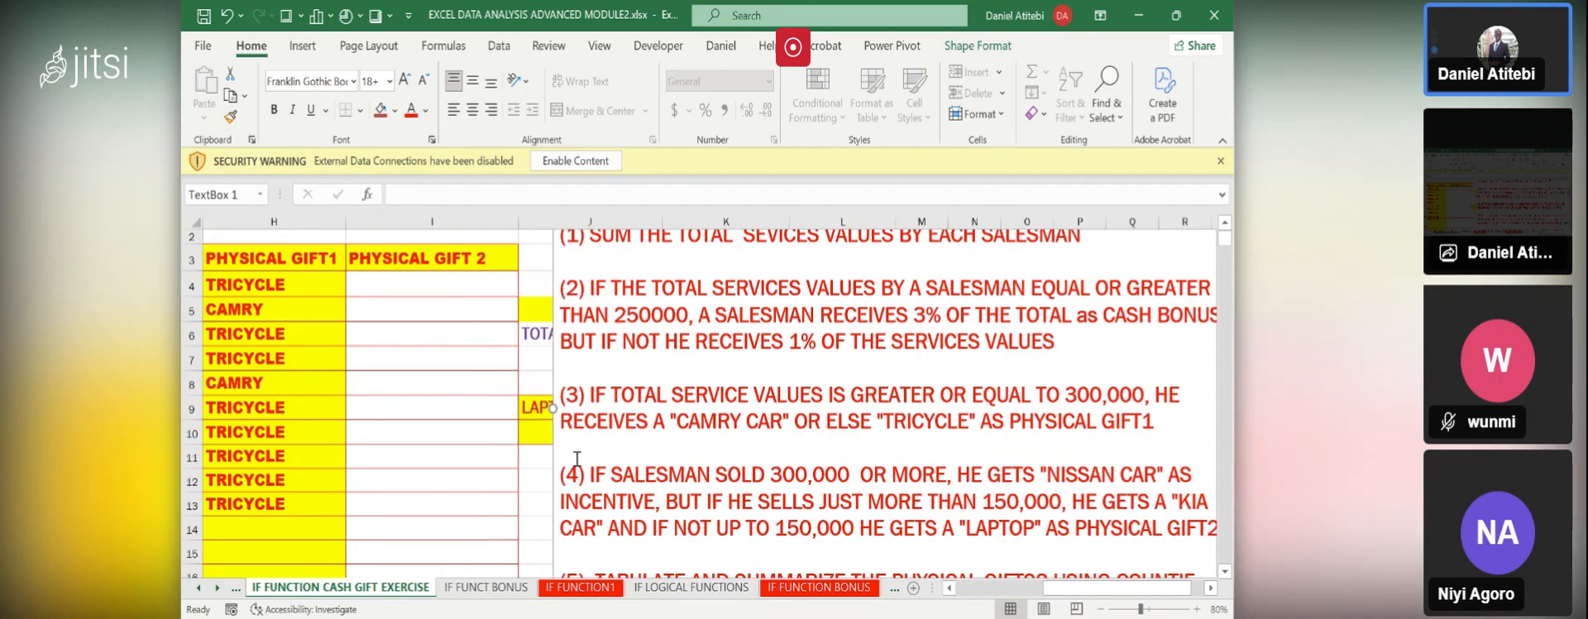
- Start an IF formula in the first PHYSICAL GIFT 2 cell, I4, with the condition F4>=300000
left_click(419, 281)
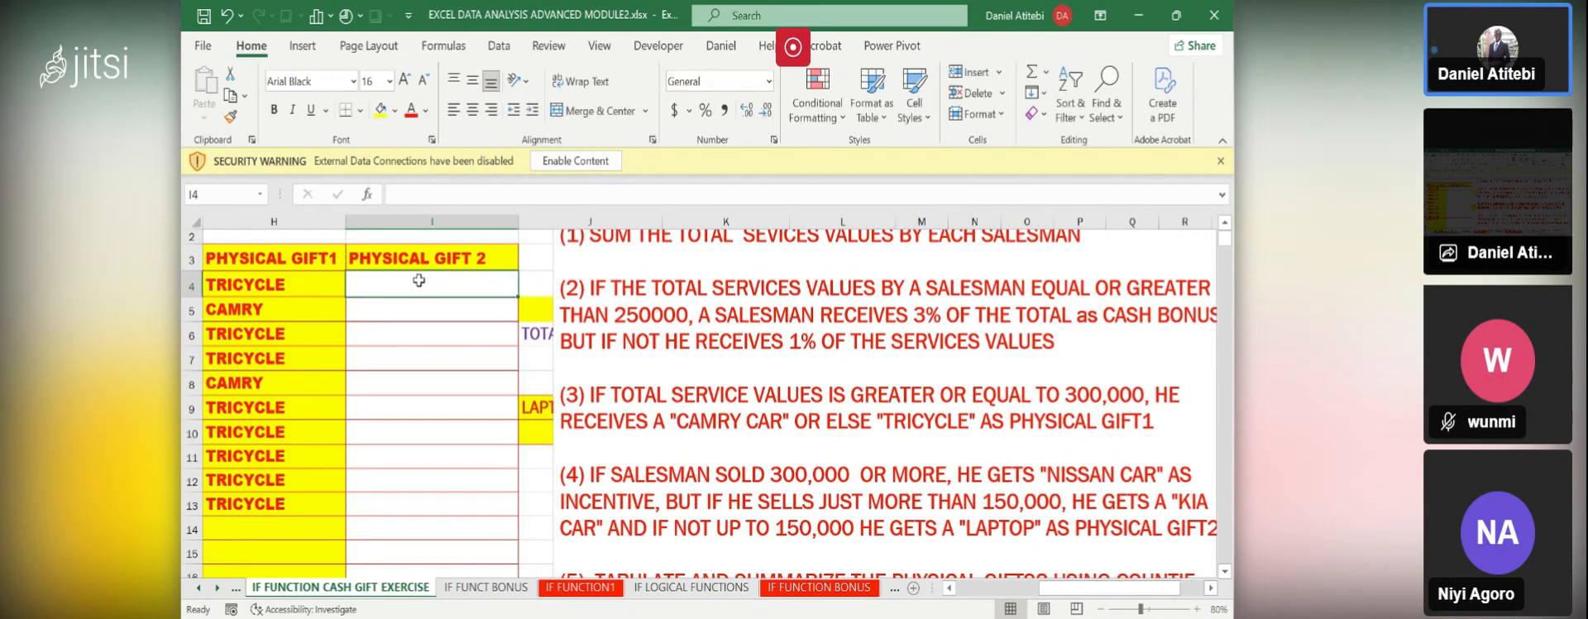
type("=IF")
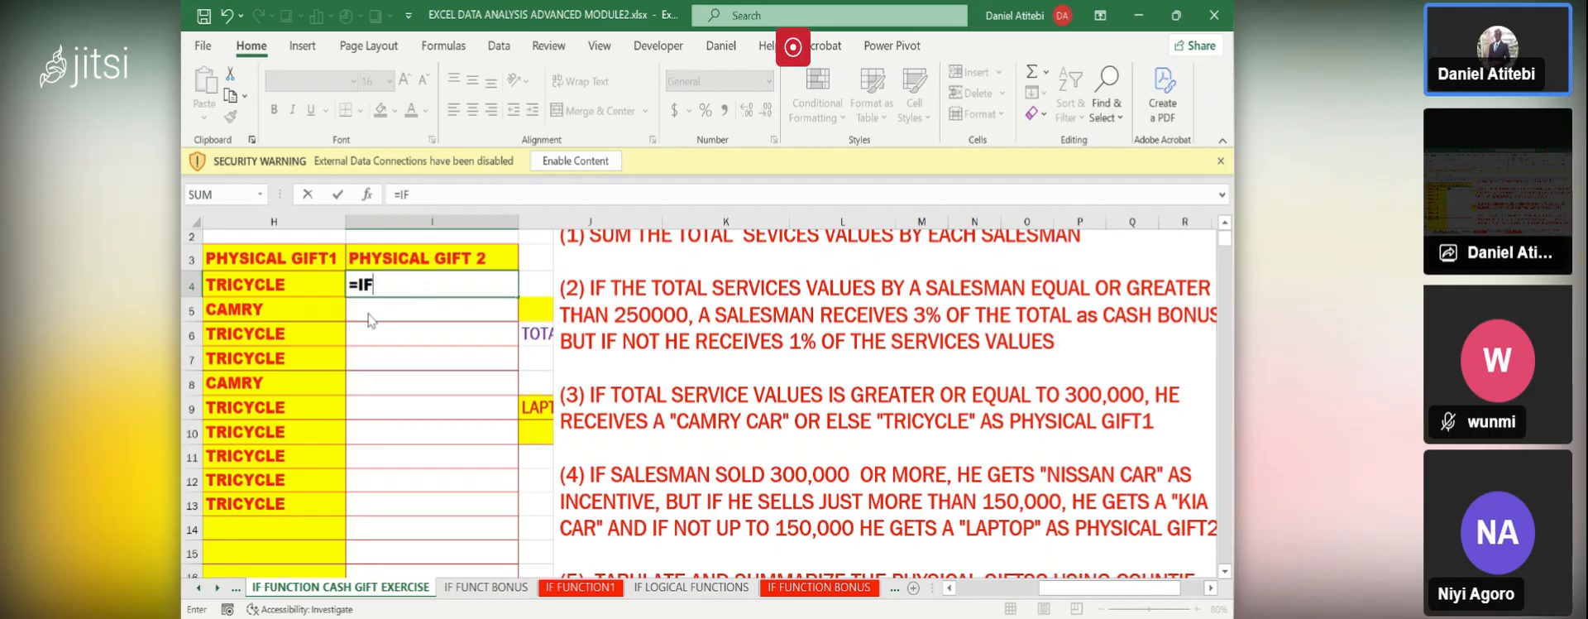
type("(")
left_click(949, 588)
left_click(949, 587)
left_click(949, 587)
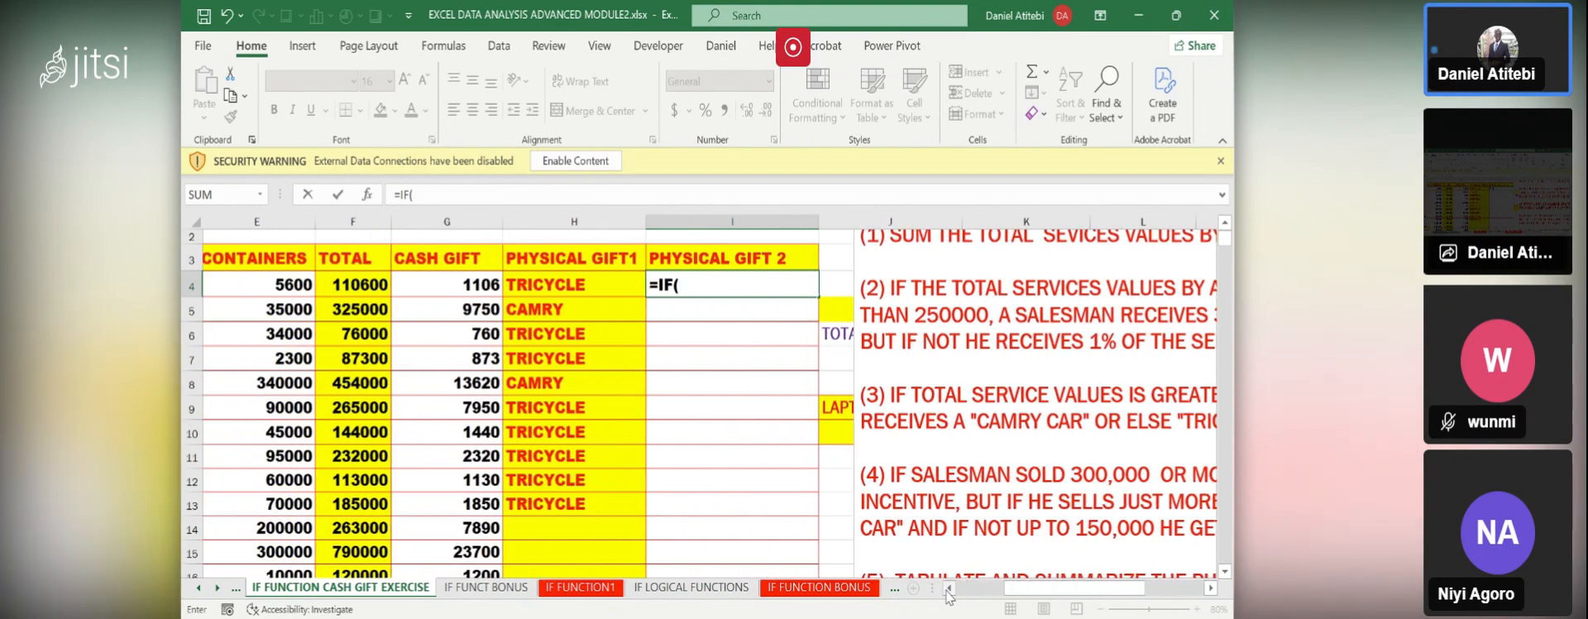
left_click(353, 285)
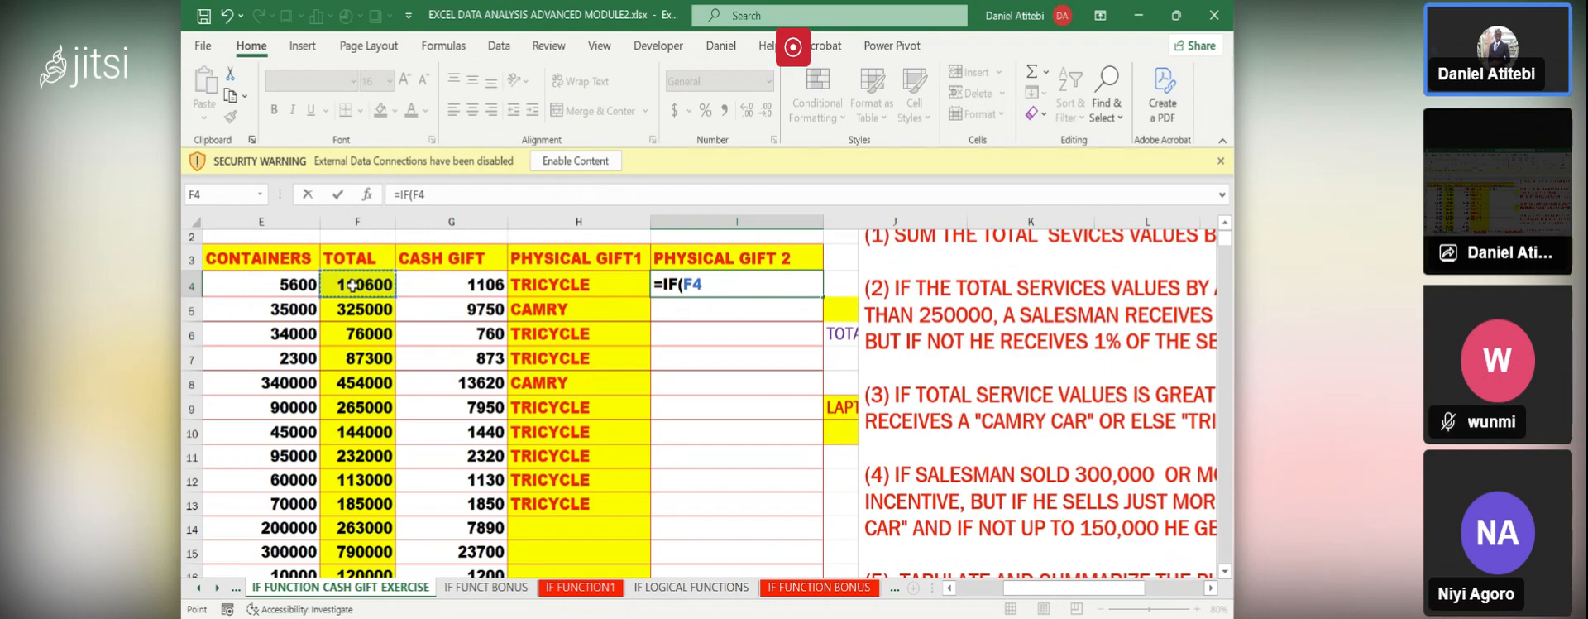
type(">=")
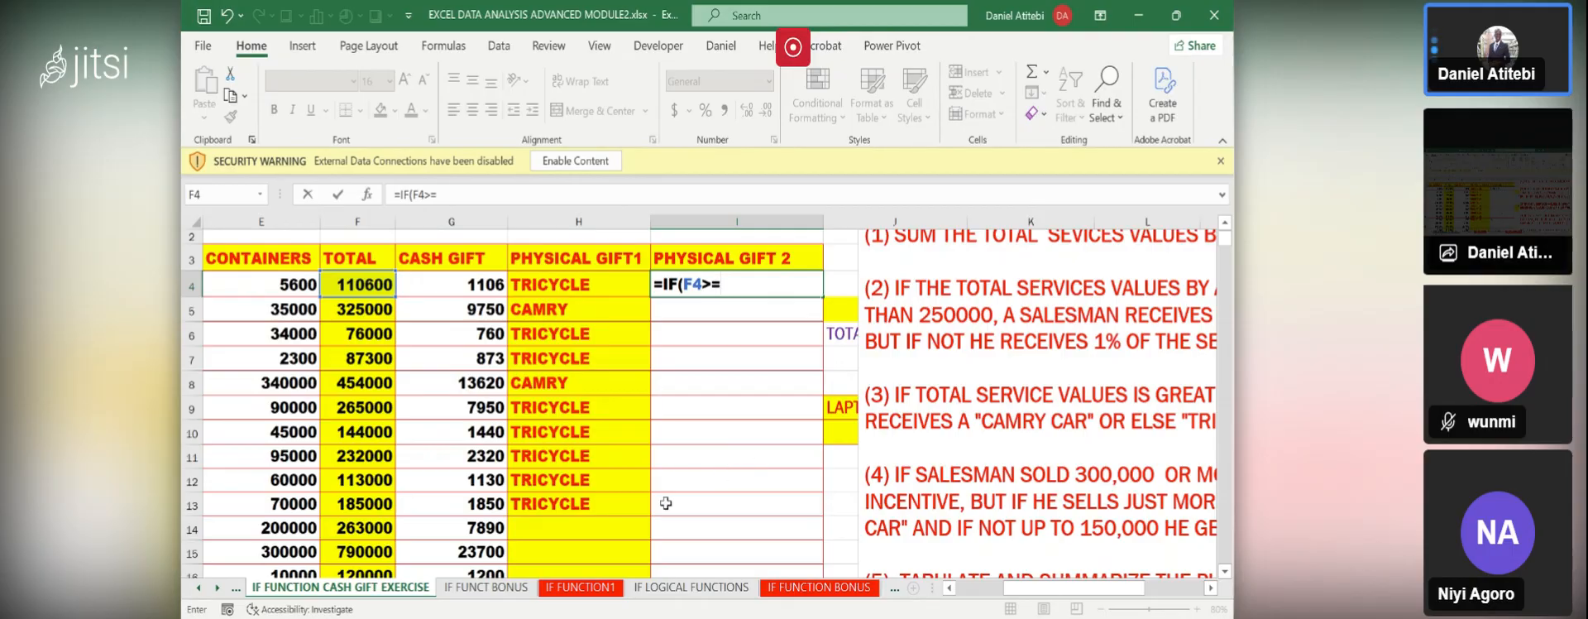
type("300000")
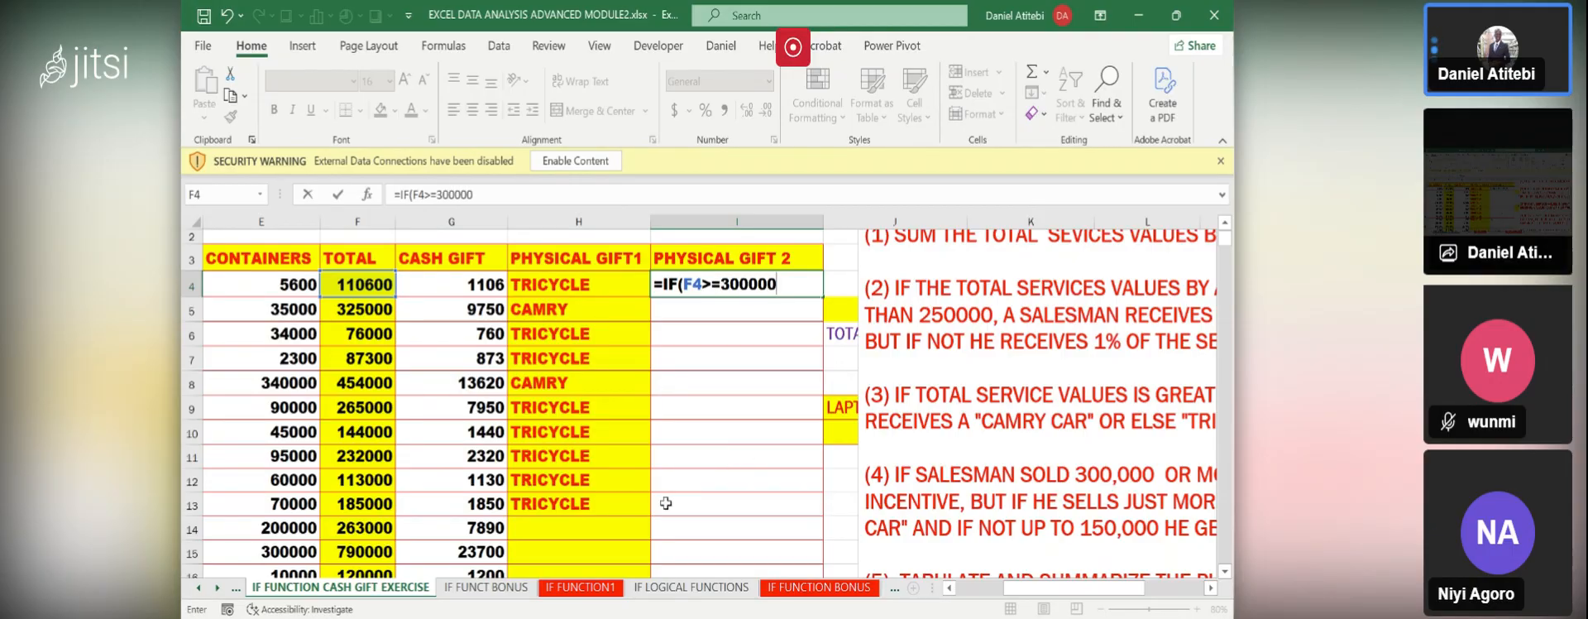
type(",")
- Add "NISSAN" as the value if true in the I4 formula and open a nested IF for the value if false
left_click(1213, 587)
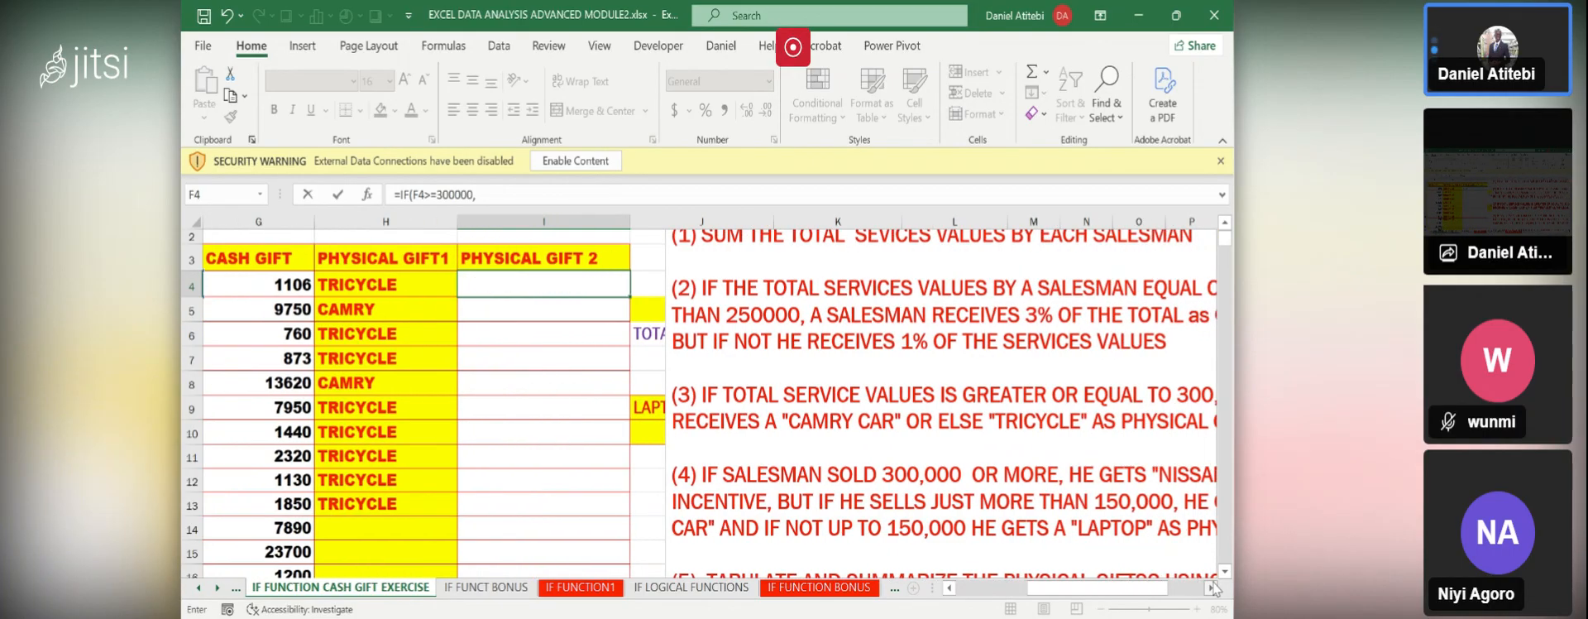
left_click(1213, 588)
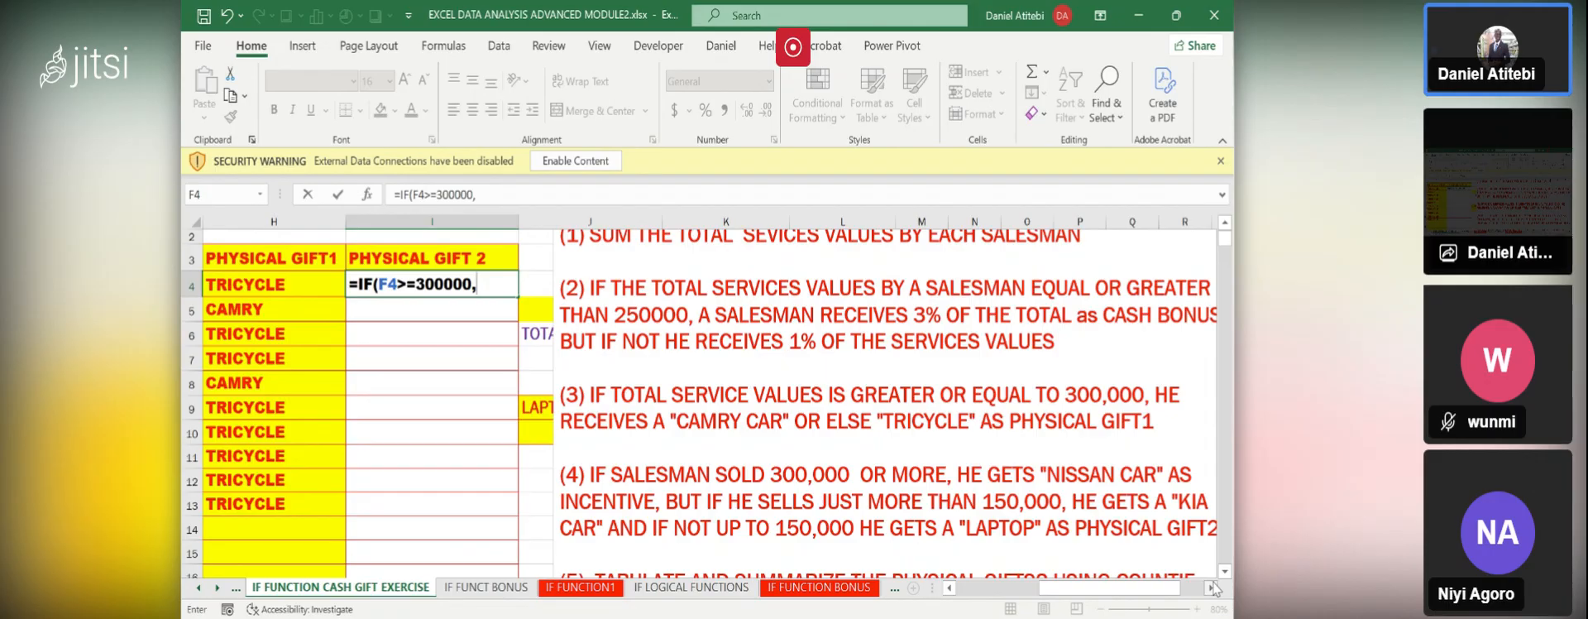
type("\"NISSA")
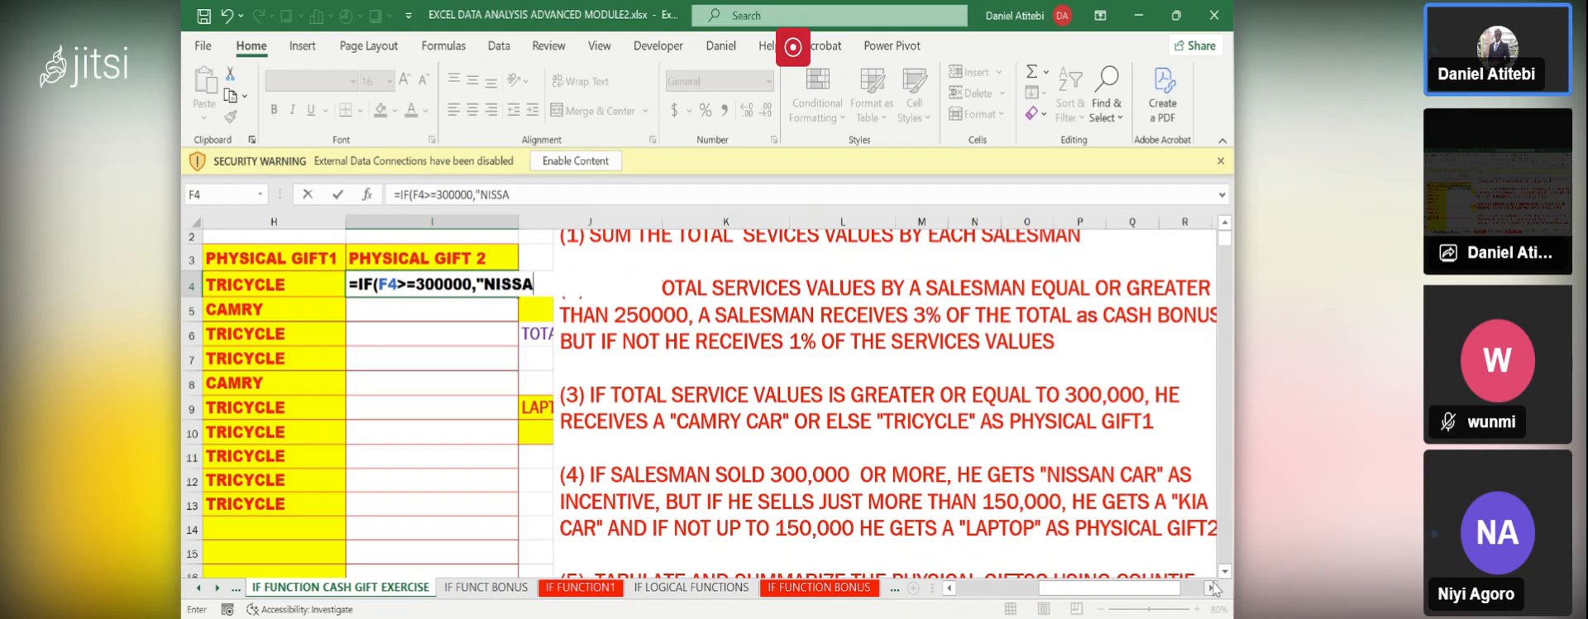
type("N\",IF")
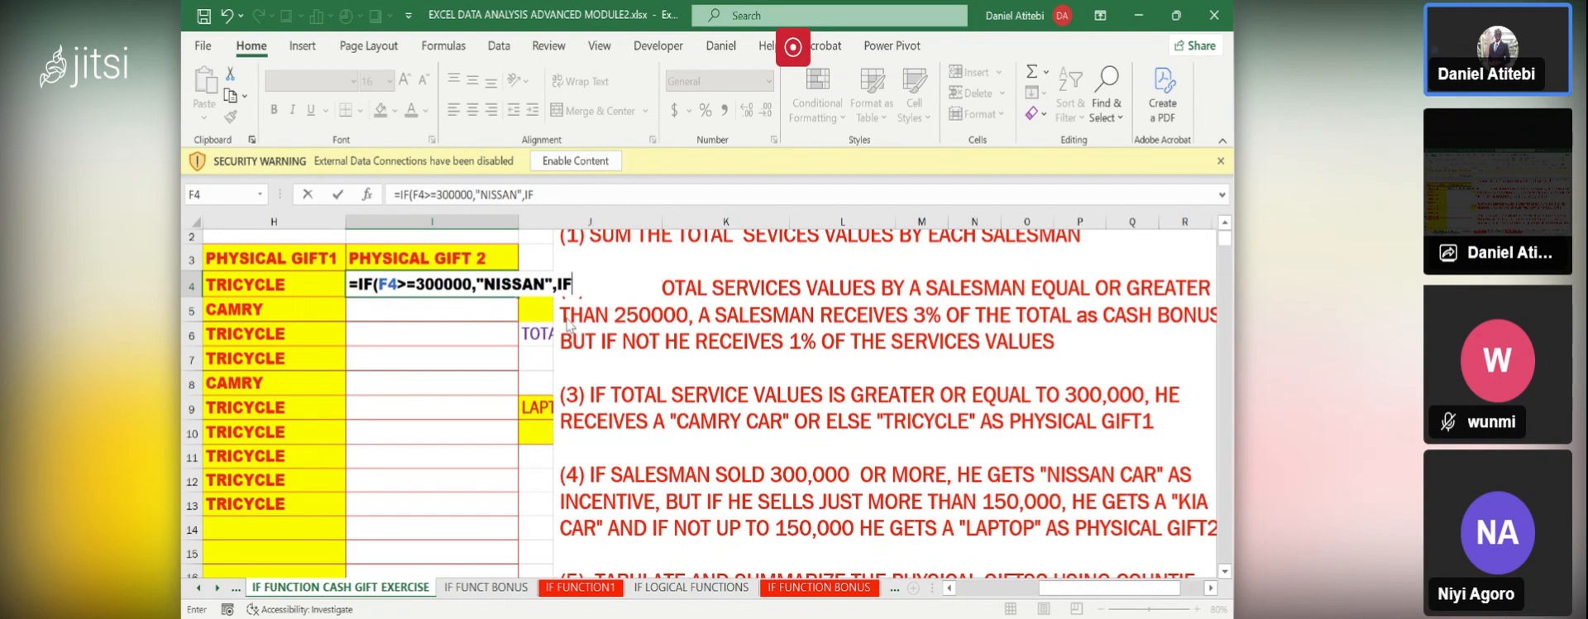
type("(")
left_click(949, 588)
left_click(949, 588)
left_click(949, 588)
left_click(949, 588)
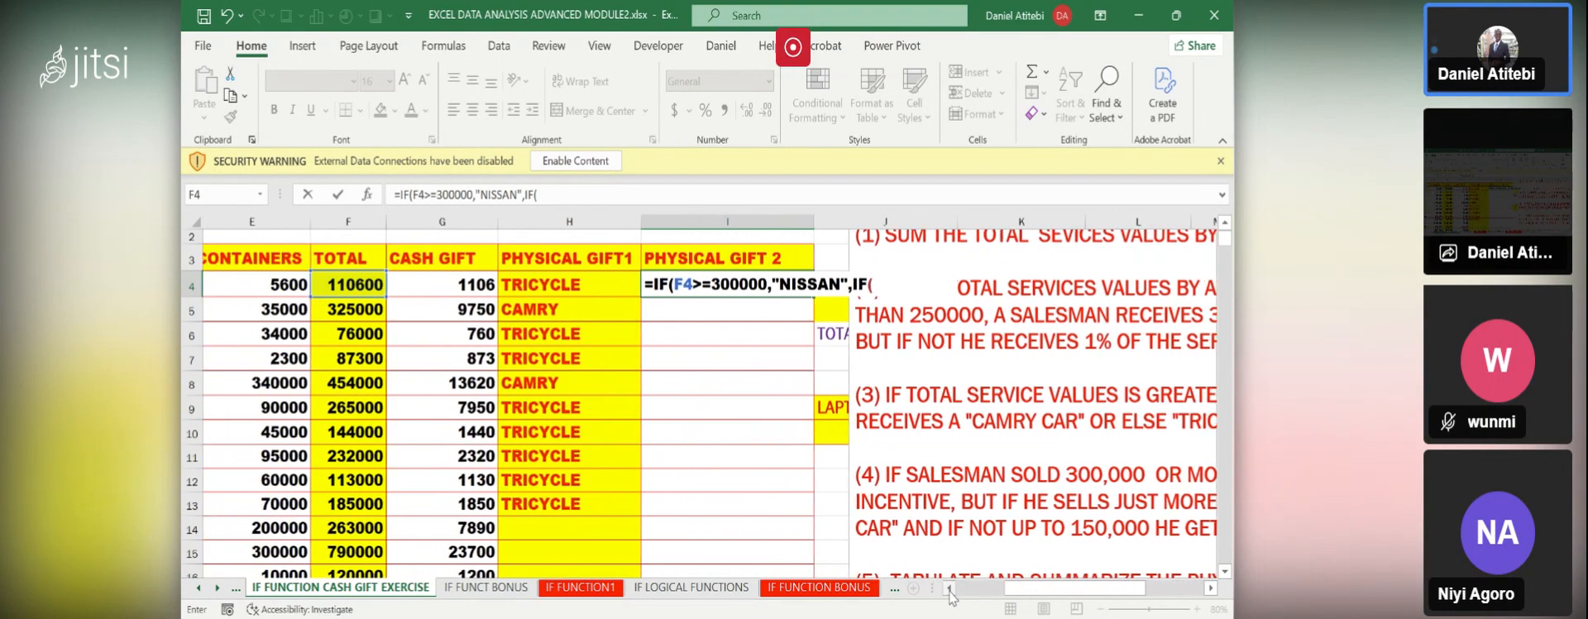
left_click(362, 289)
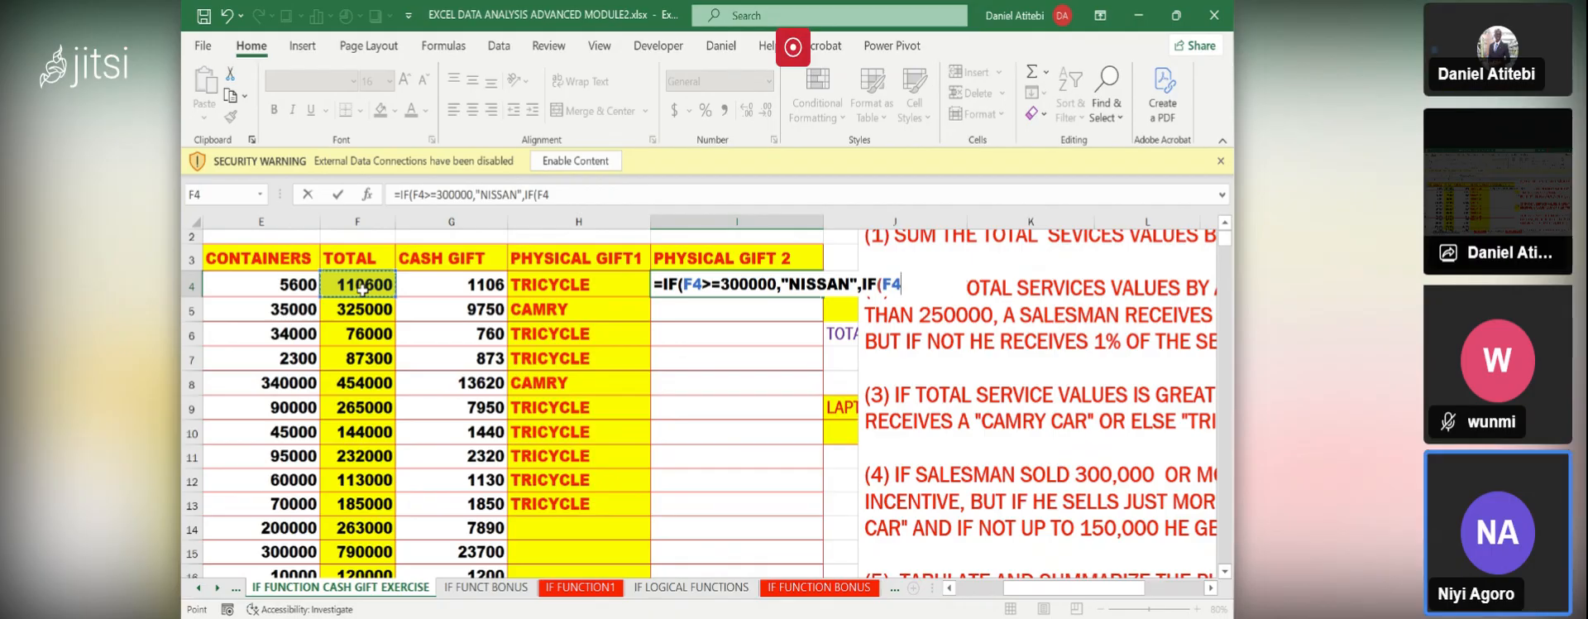
type(">=")
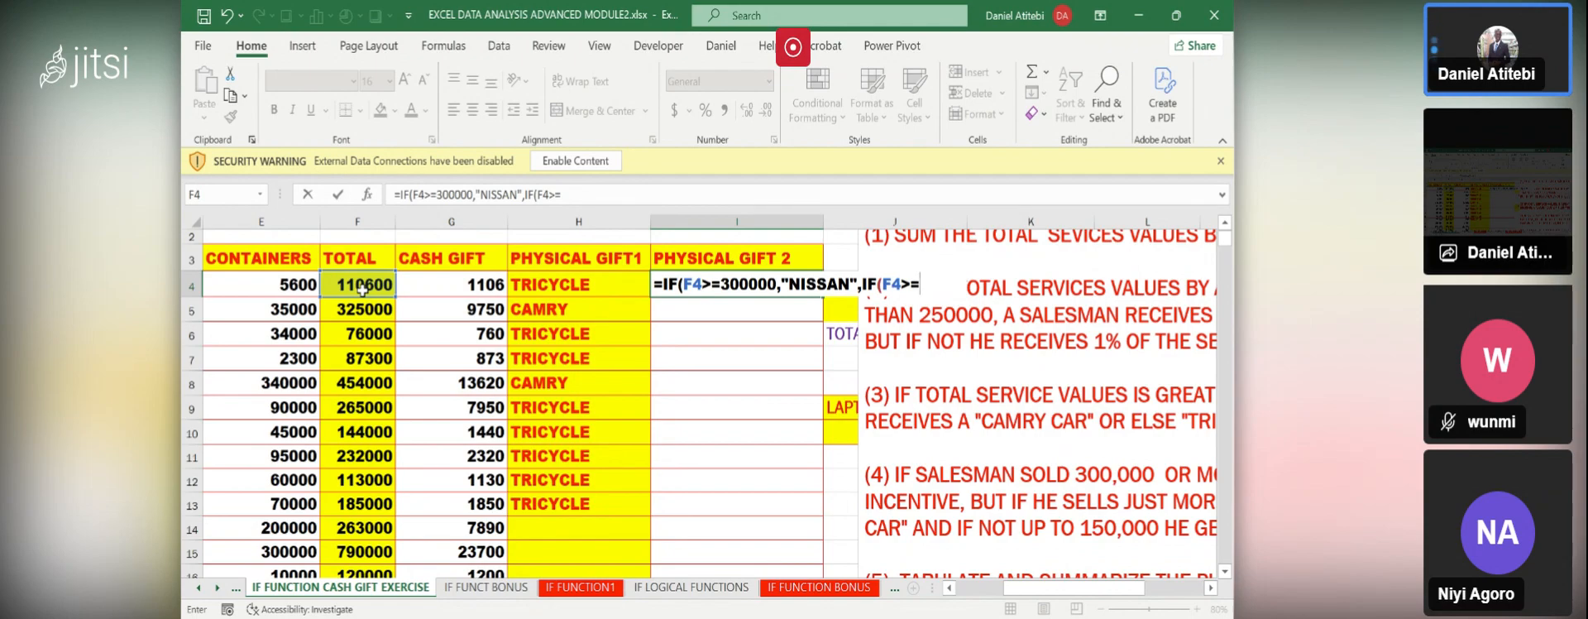
key("BackSpace")
key("BackSpace")
key("BackSpace")
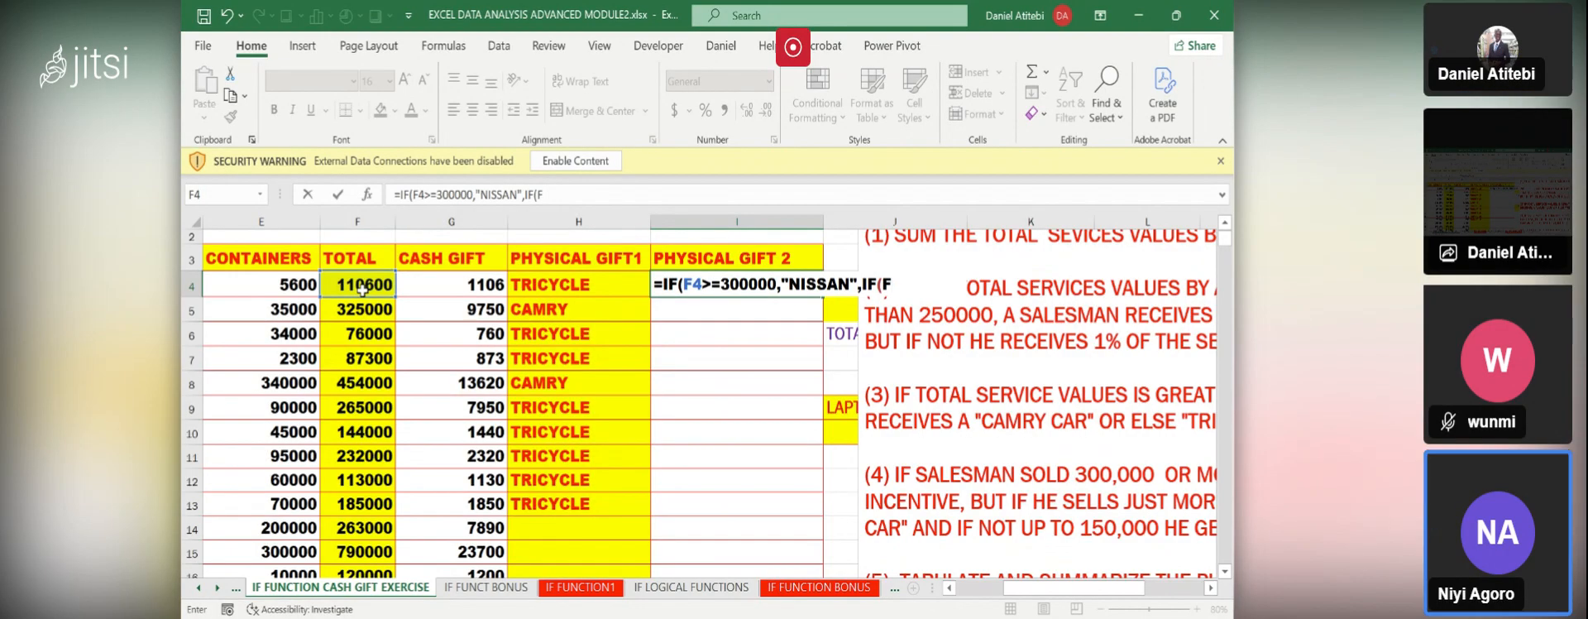
key("BackSpace")
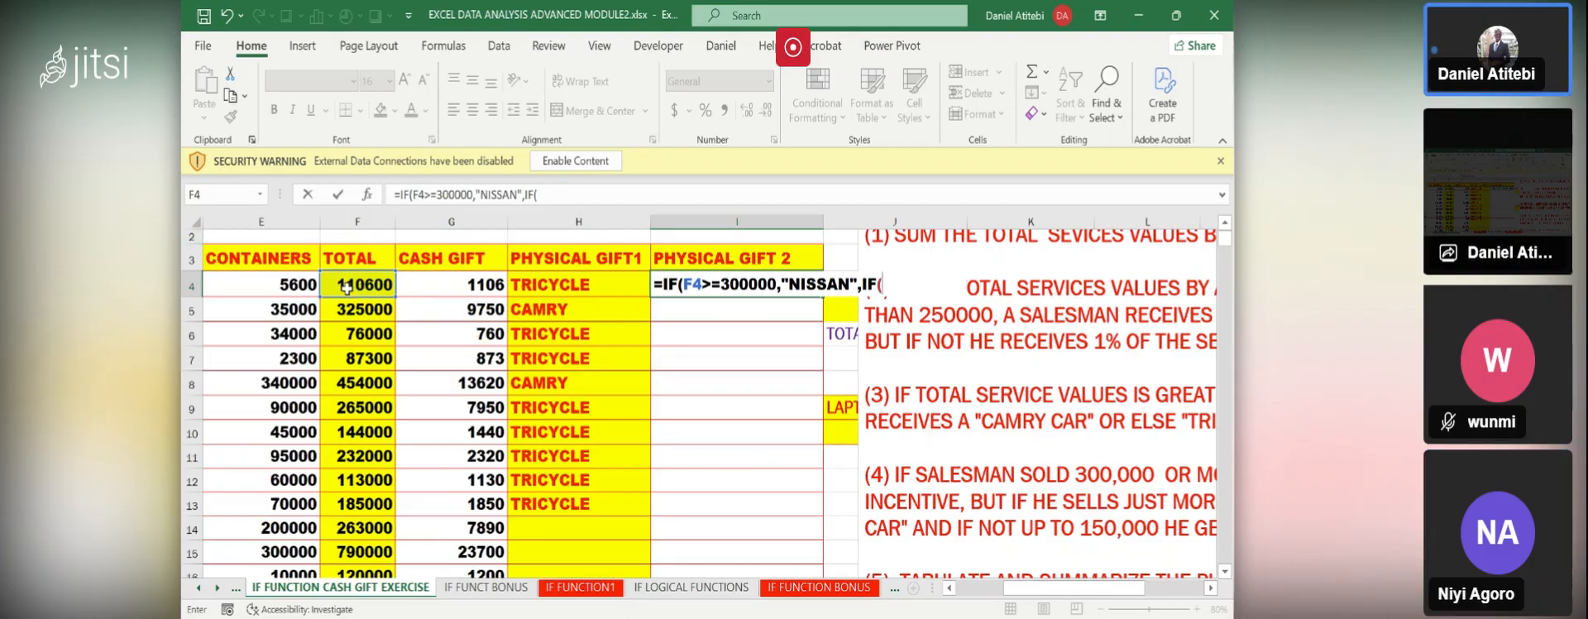
- Enter the condition F4>150000 in the nested IF of the I4 formula
left_click(350, 286)
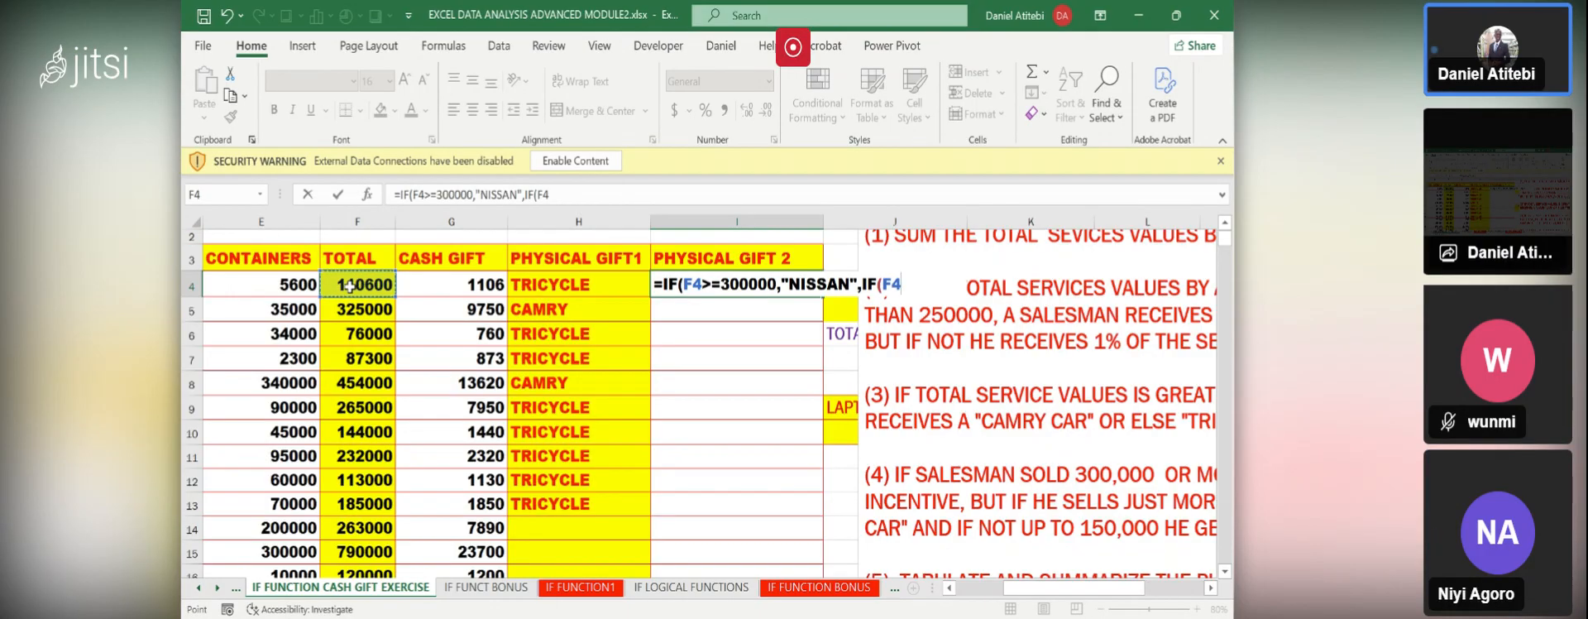
left_click(1211, 588)
left_click(1212, 588)
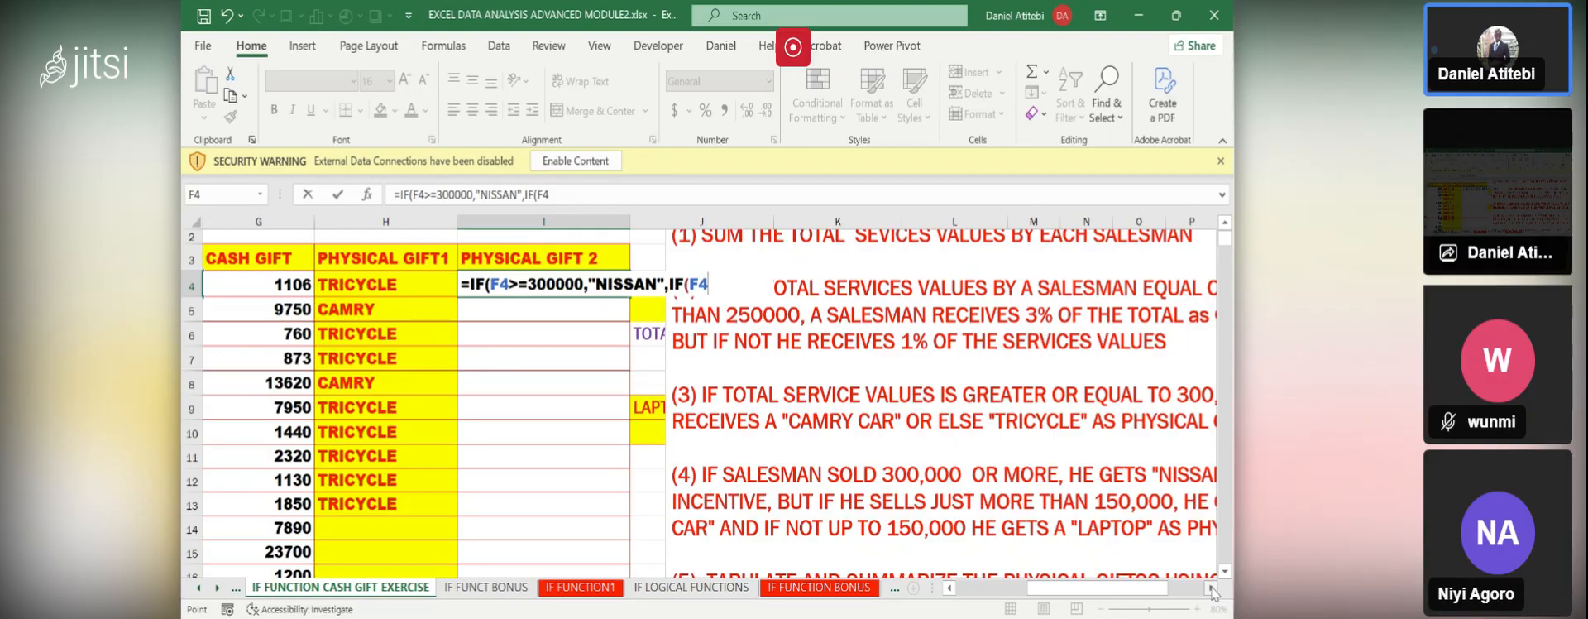
type(">")
type("150000")
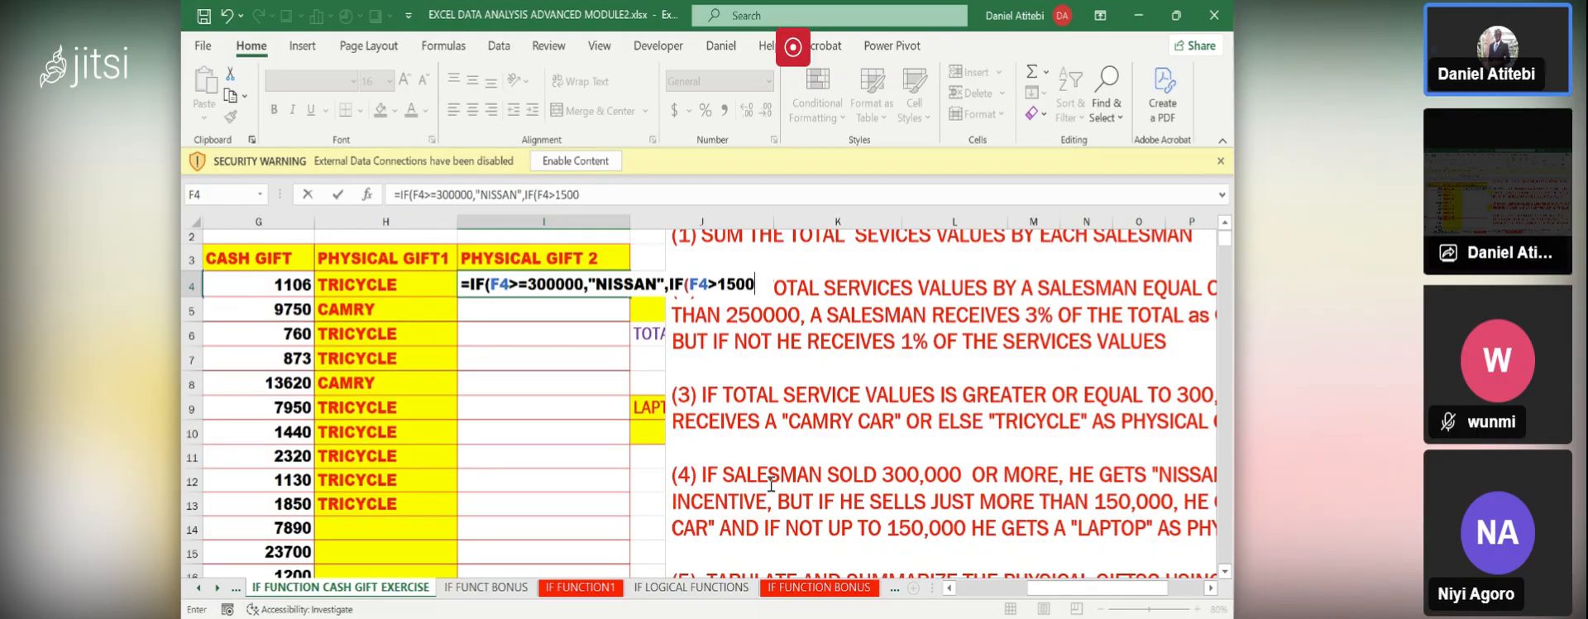
type(",")
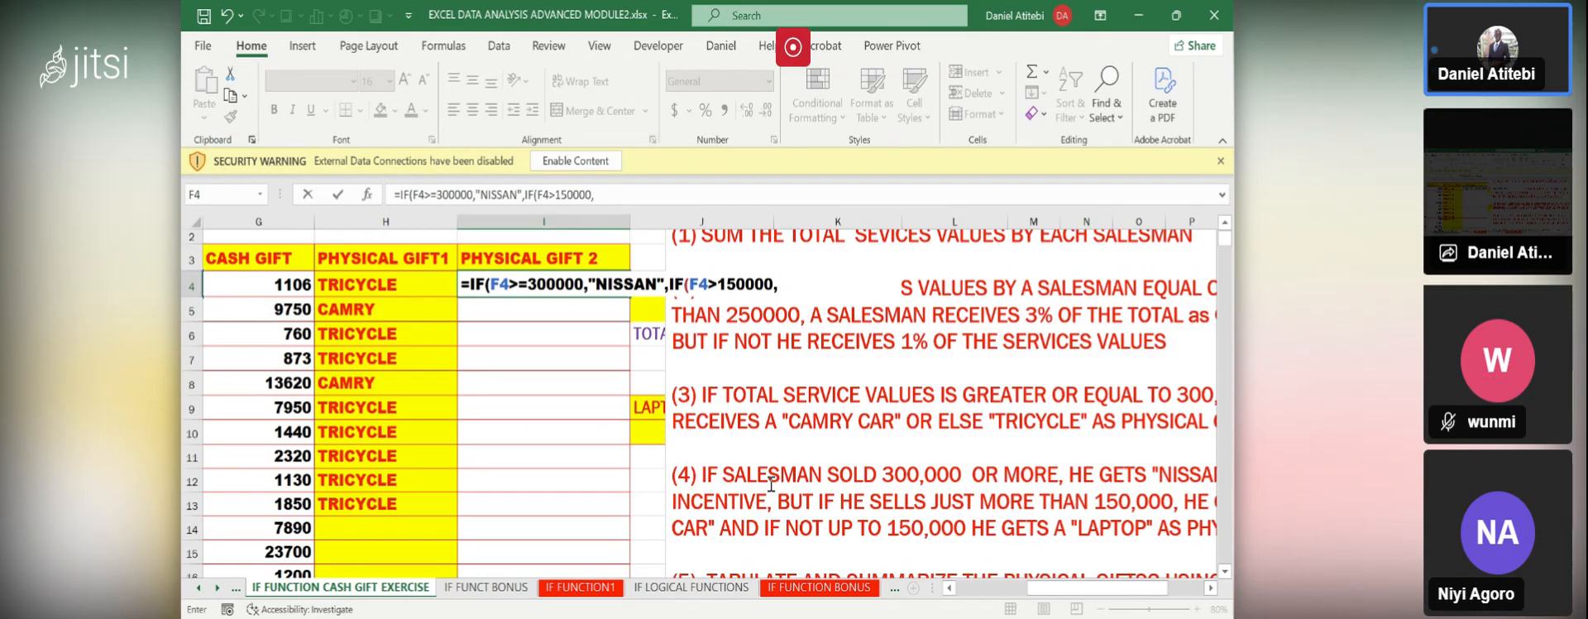
- Complete the nested IF in I4 with "KIA" as value if true and "LAPTOP" as value if false
left_click(1211, 588)
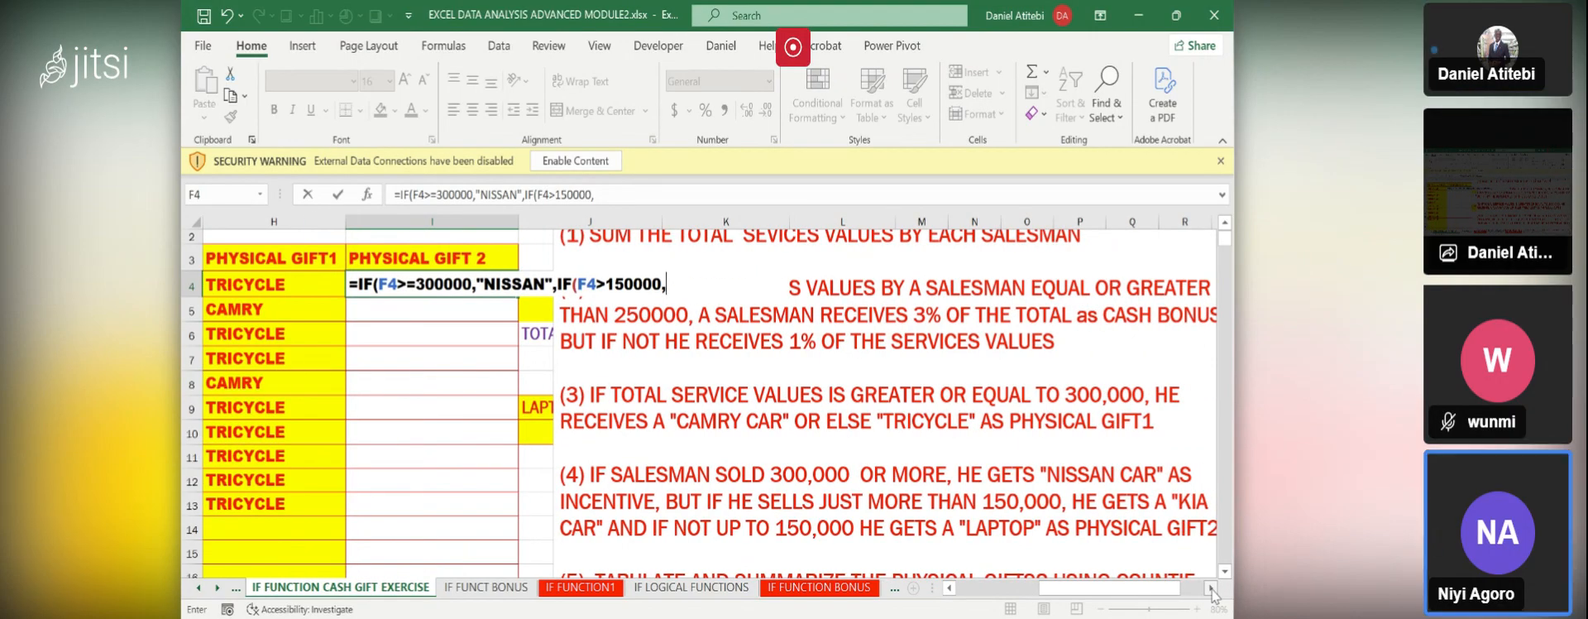
type("\"K")
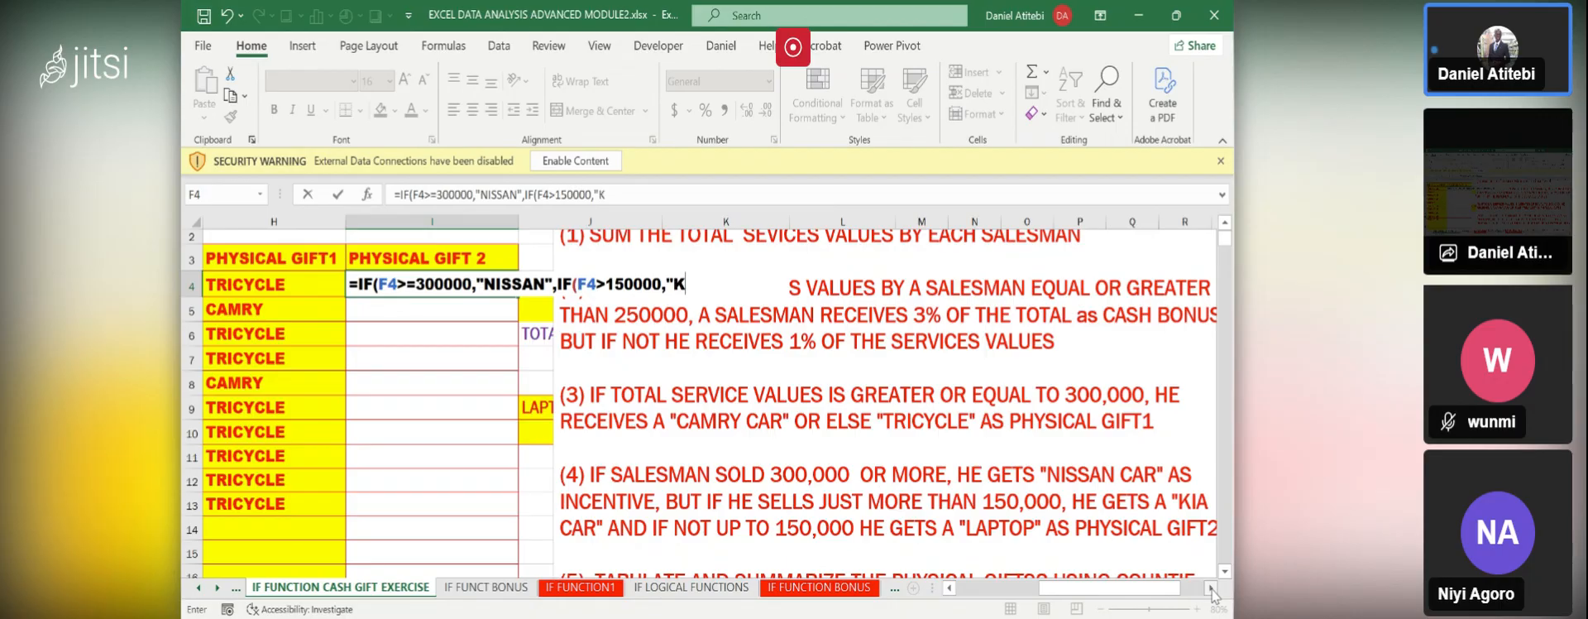
type("IA\",")
type("\"LAPTOP")
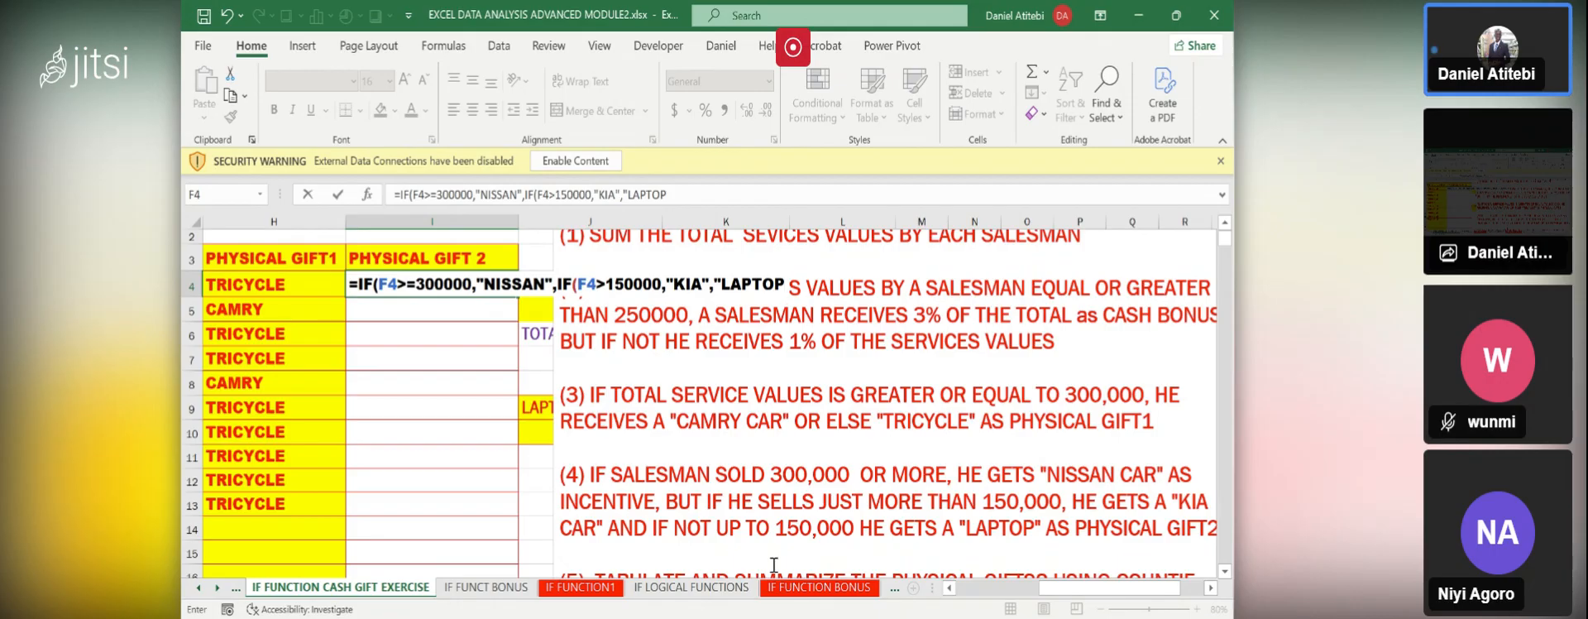
type("\"")
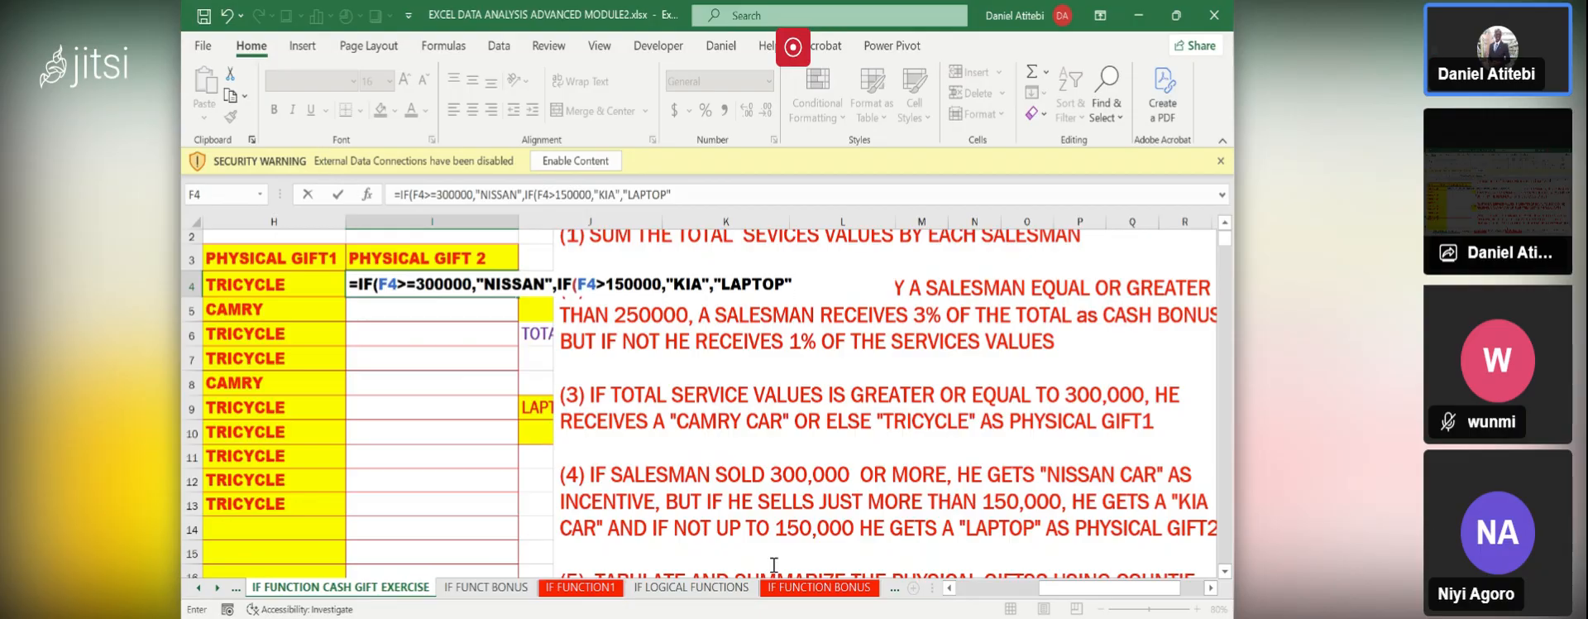
type("))")
key("Return")
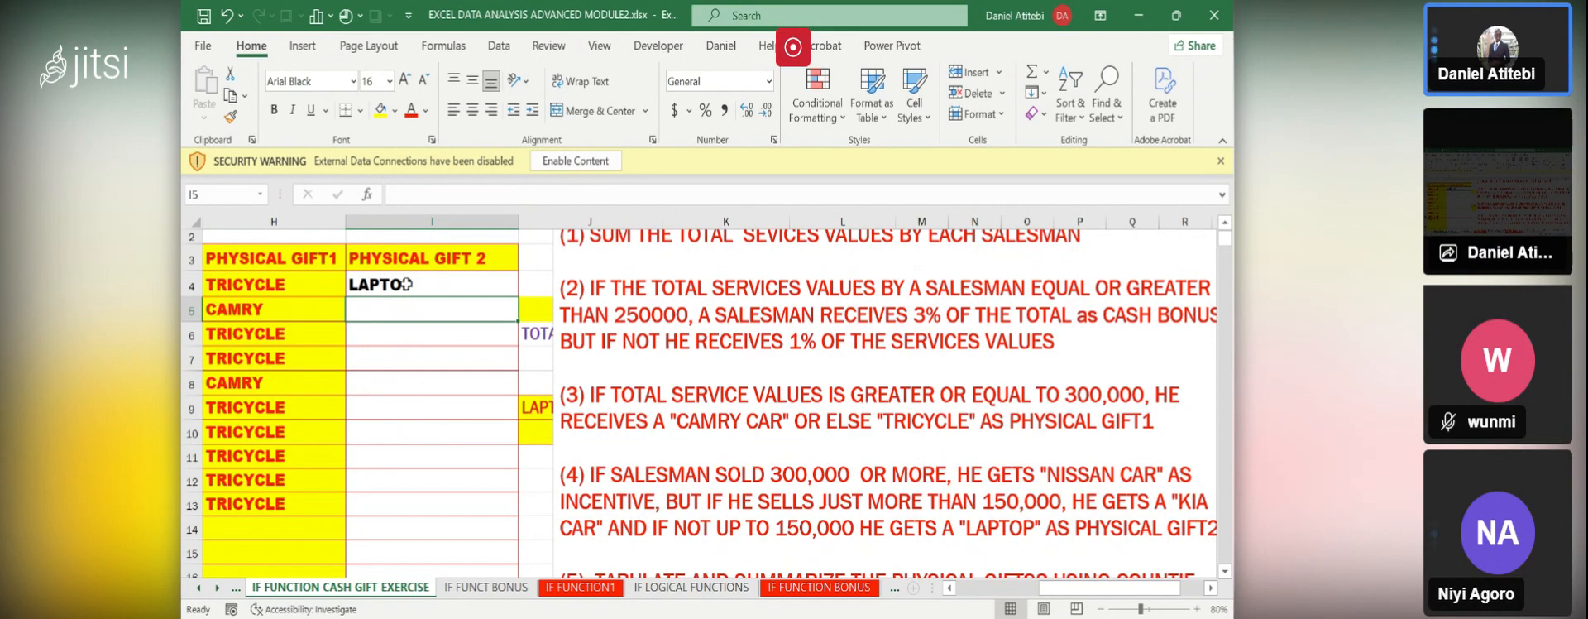
- Review the nested IF formula in I4 and fill it down the PHYSICAL GIFT 2 column to I18
left_click(406, 283)
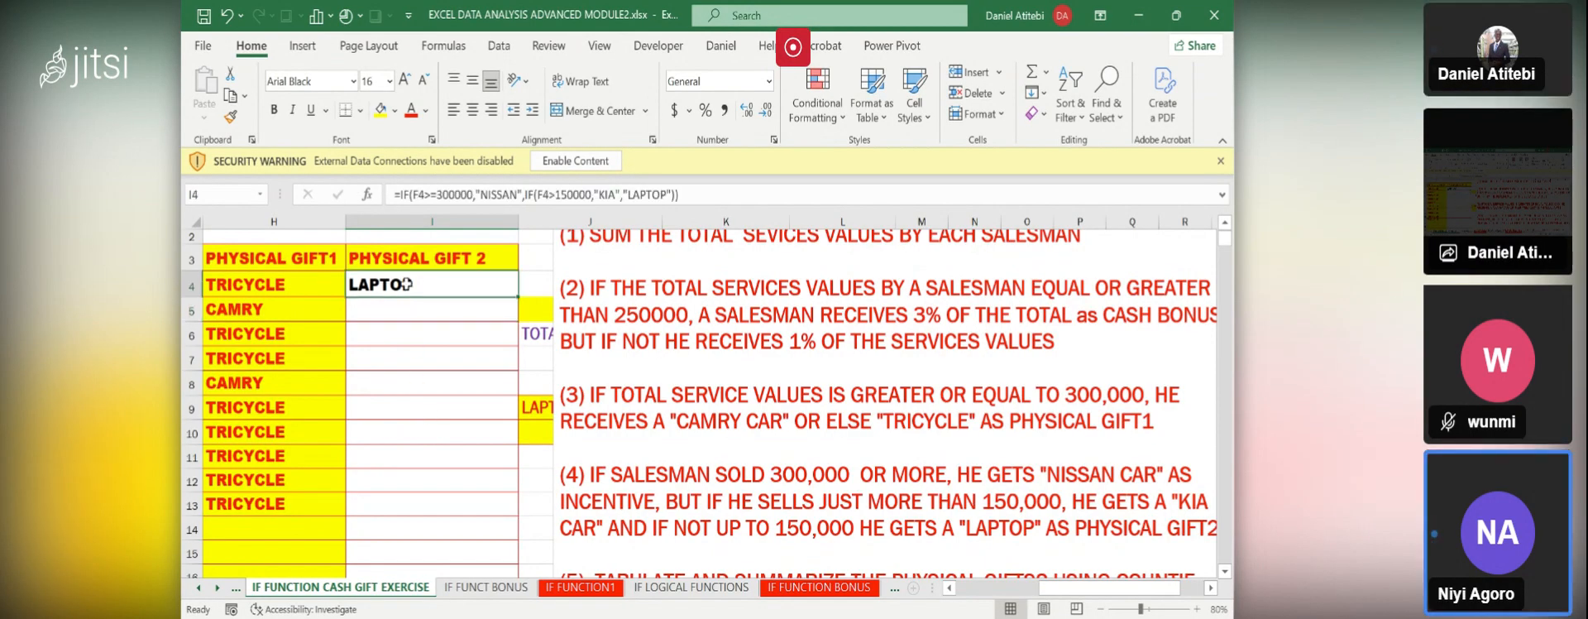
double_click(406, 284)
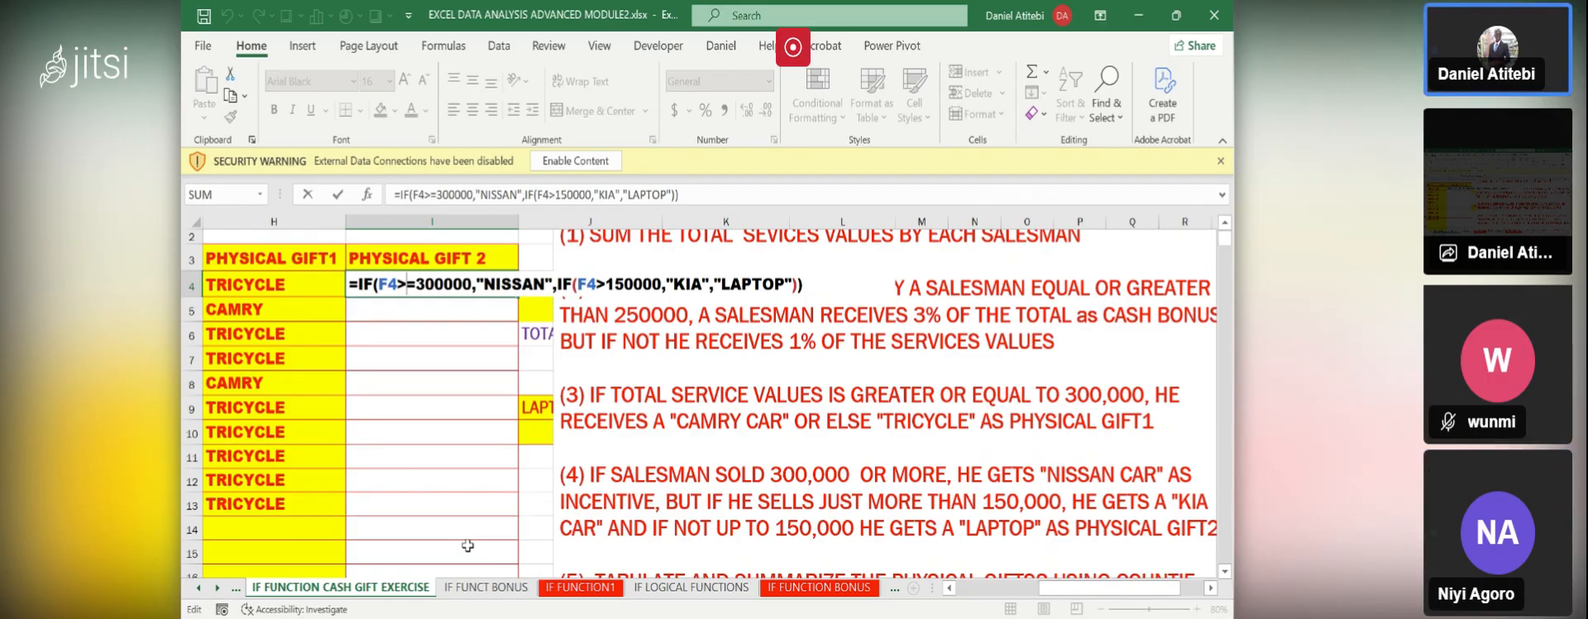
key("Return")
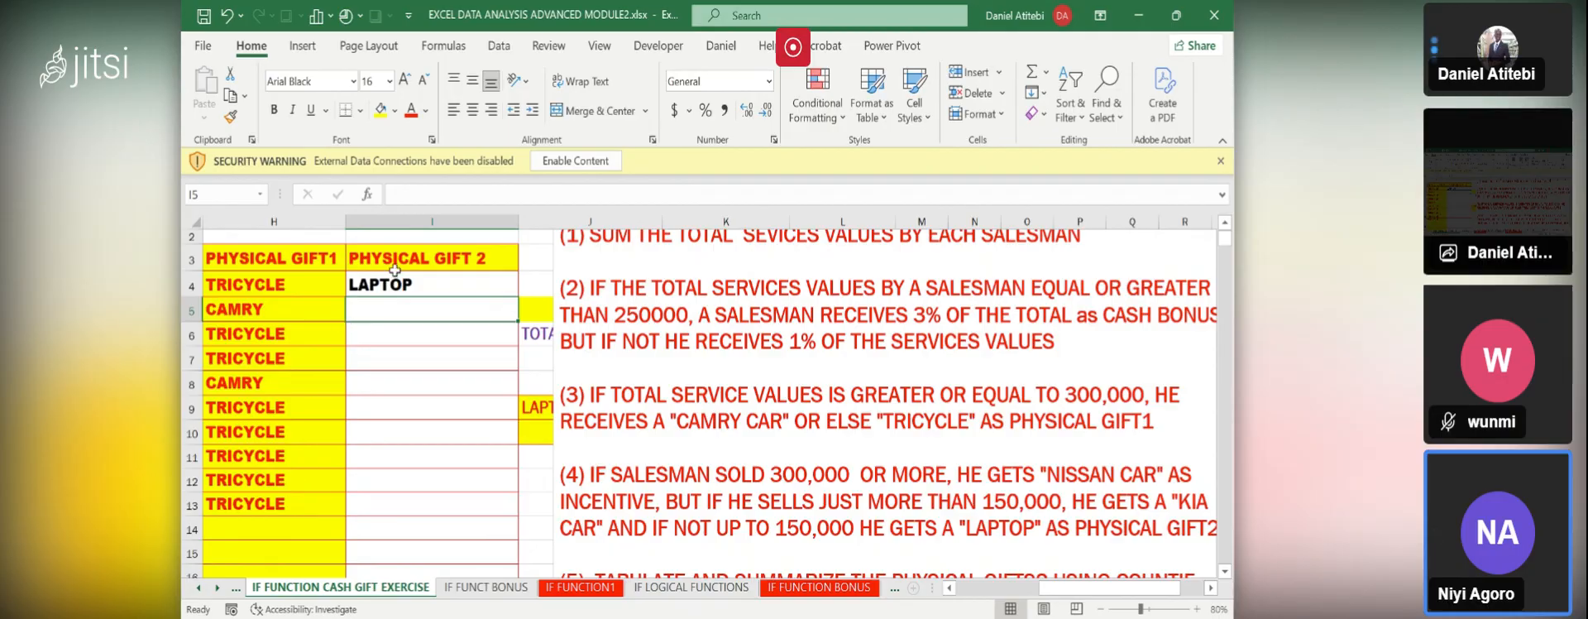
left_click(443, 286)
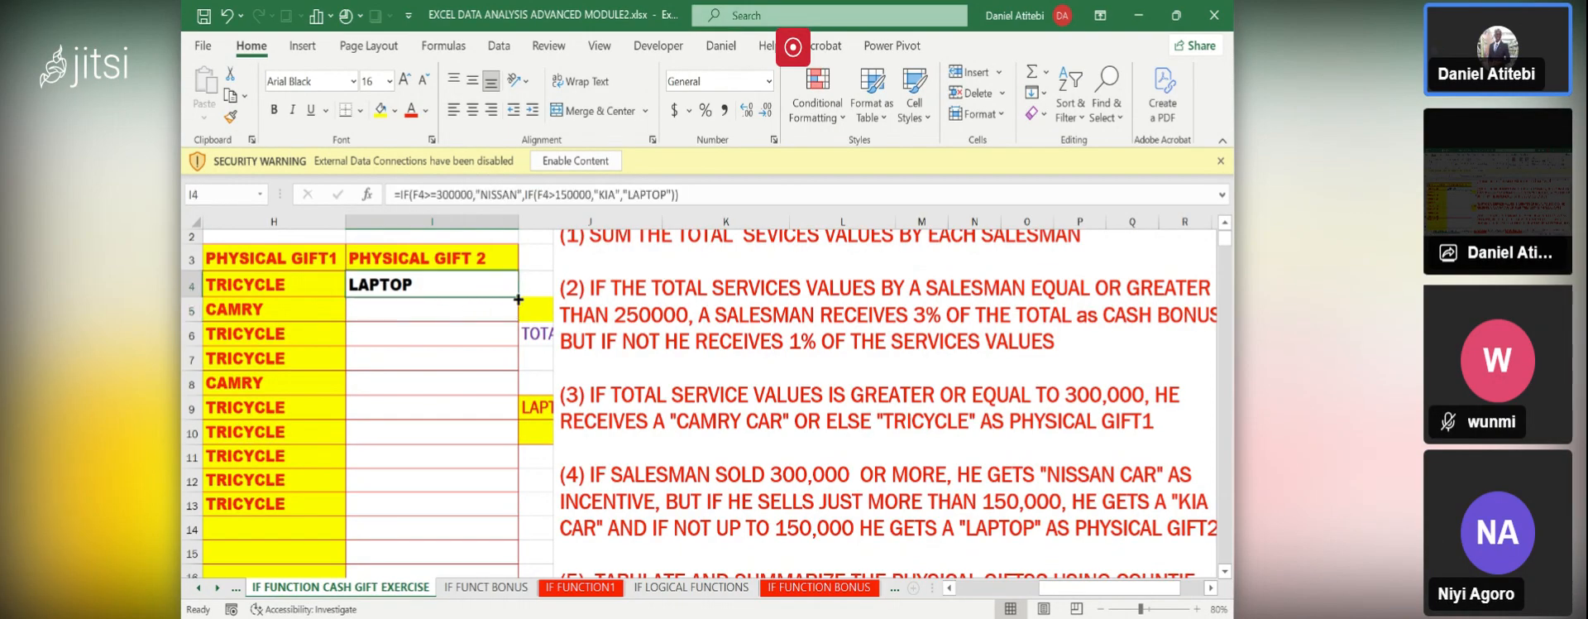
left_click_drag(519, 300, 540, 538)
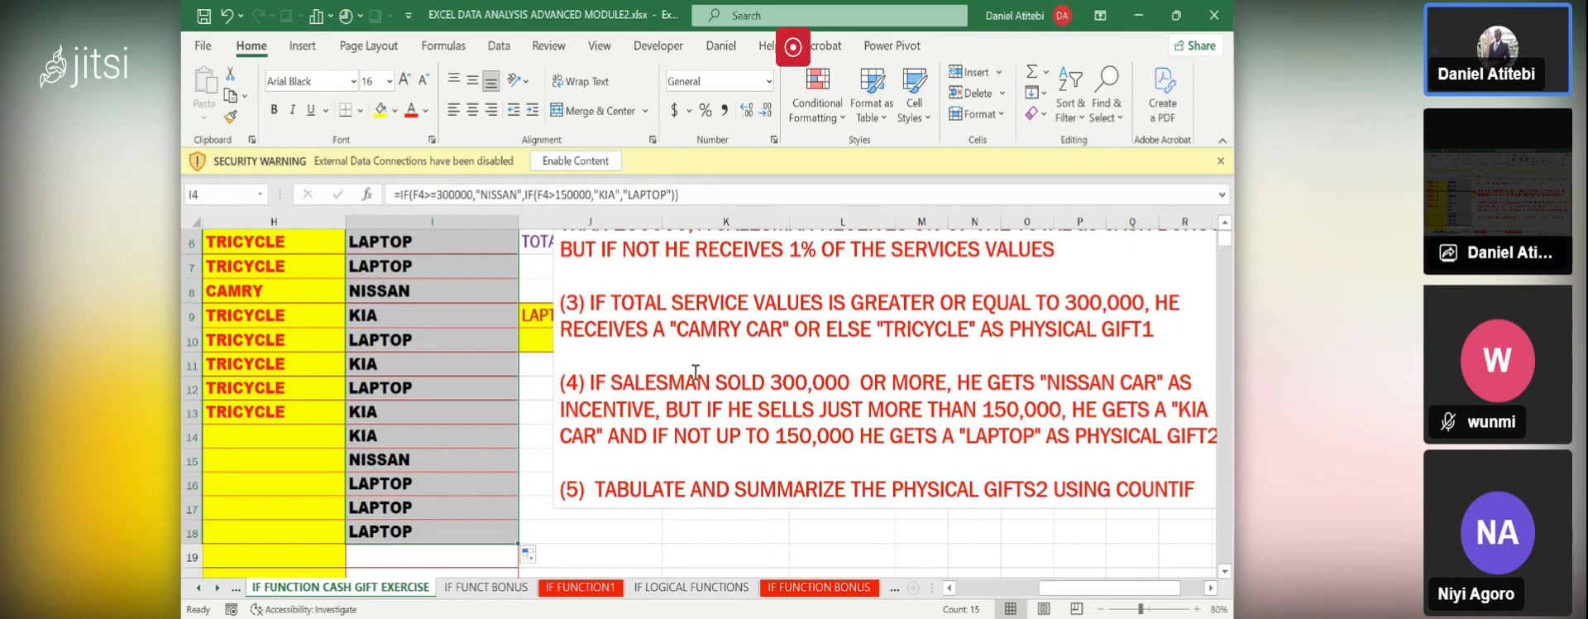
- Examine the filled PHYSICAL GIFT 2 column from the lower rows up to its header, including the formula in I8
left_click(535, 383)
key("Up")
key("Up")
key("Up")
key("Up")
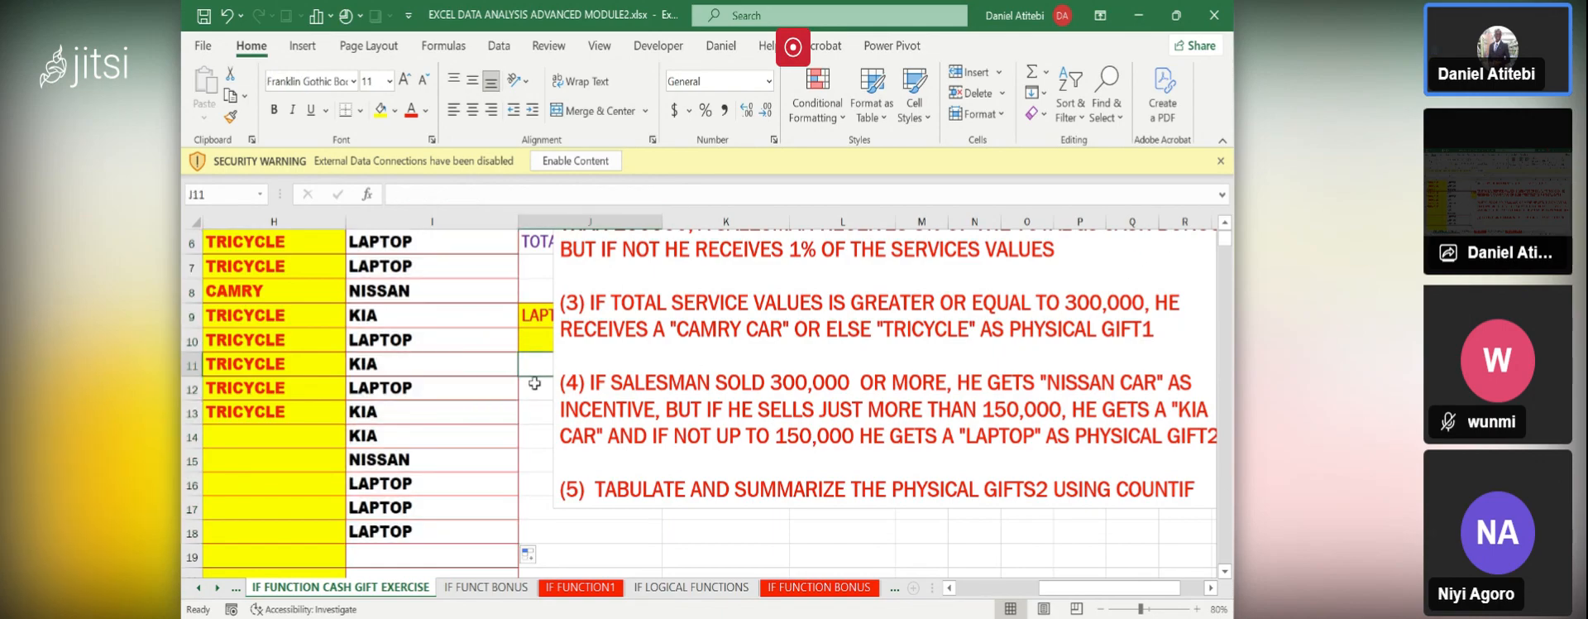
key("Up")
key("Up")
key("Up")
key("Up")
key("Up")
key("Up")
key("Up")
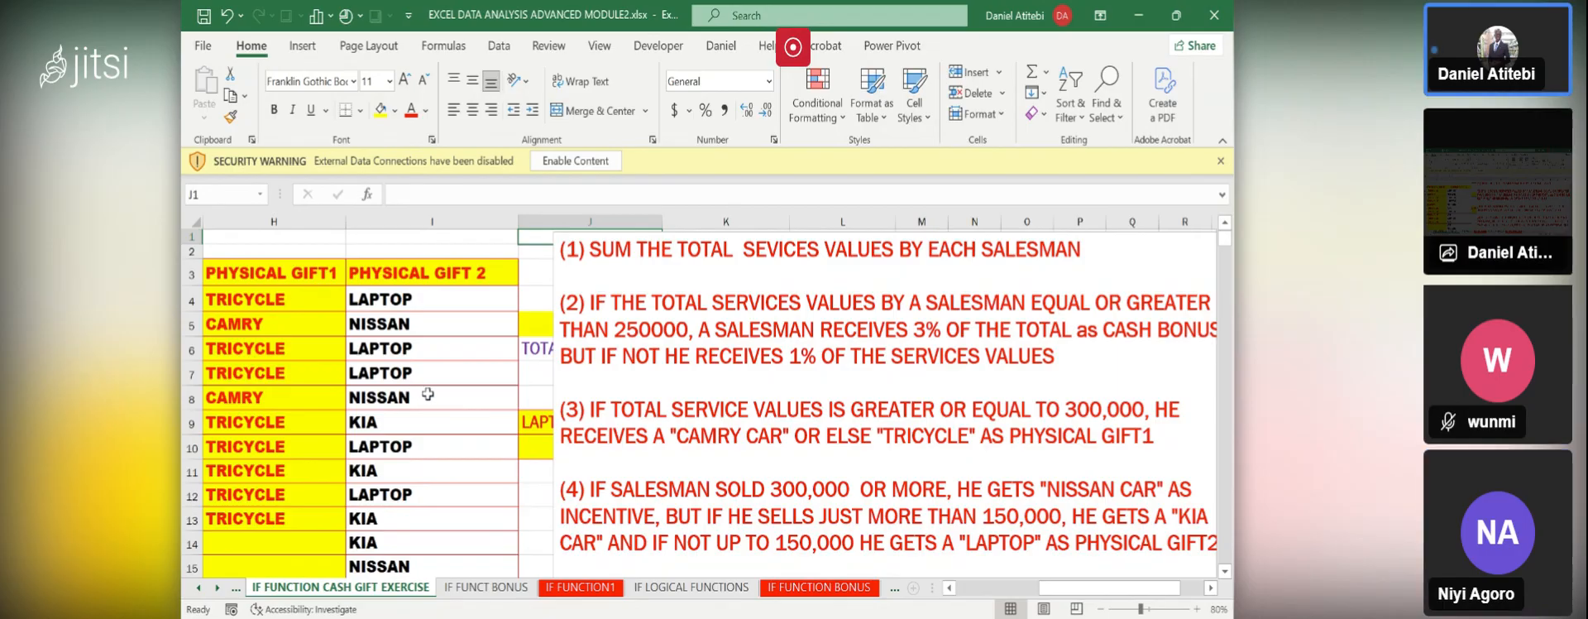
left_click(428, 394)
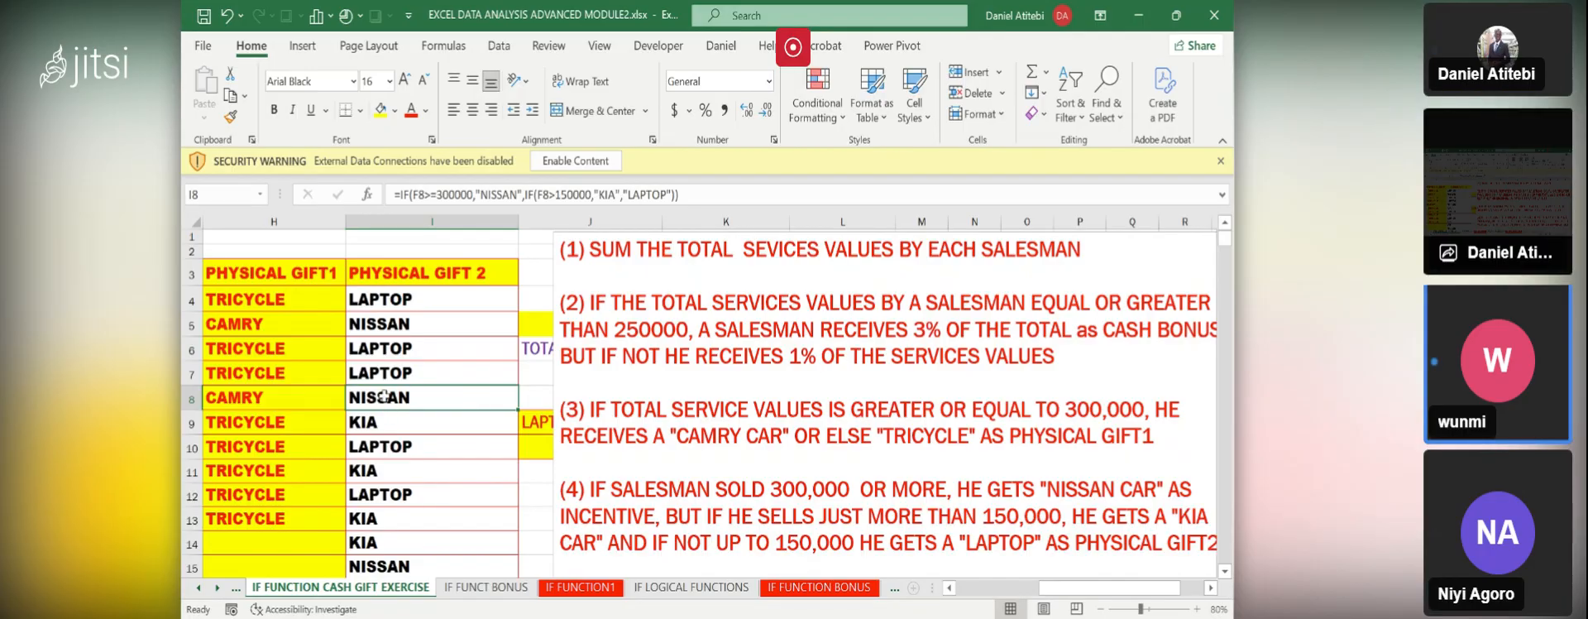
- Switch to the MULTIPLE IF FUNCT STATEMENTS worksheet with the quarterly production bonus exercise
left_click(236, 589)
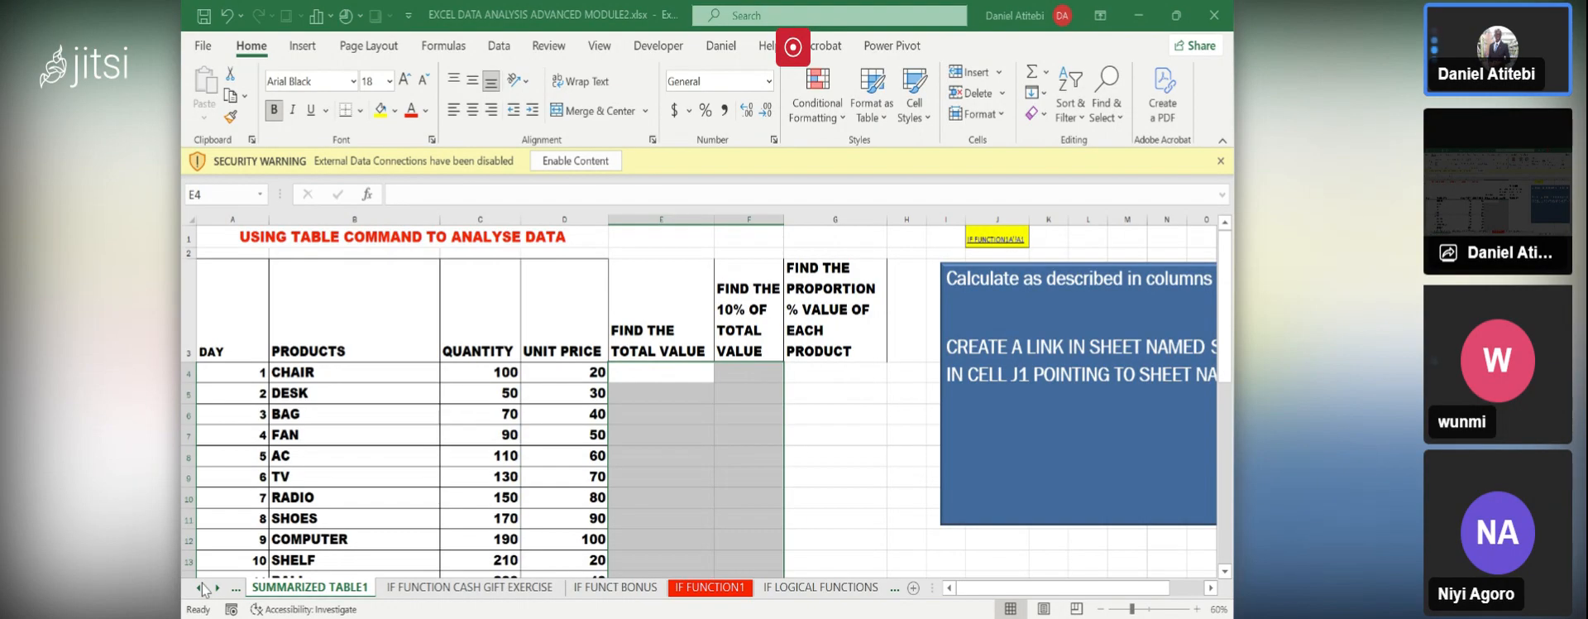
key("Return")
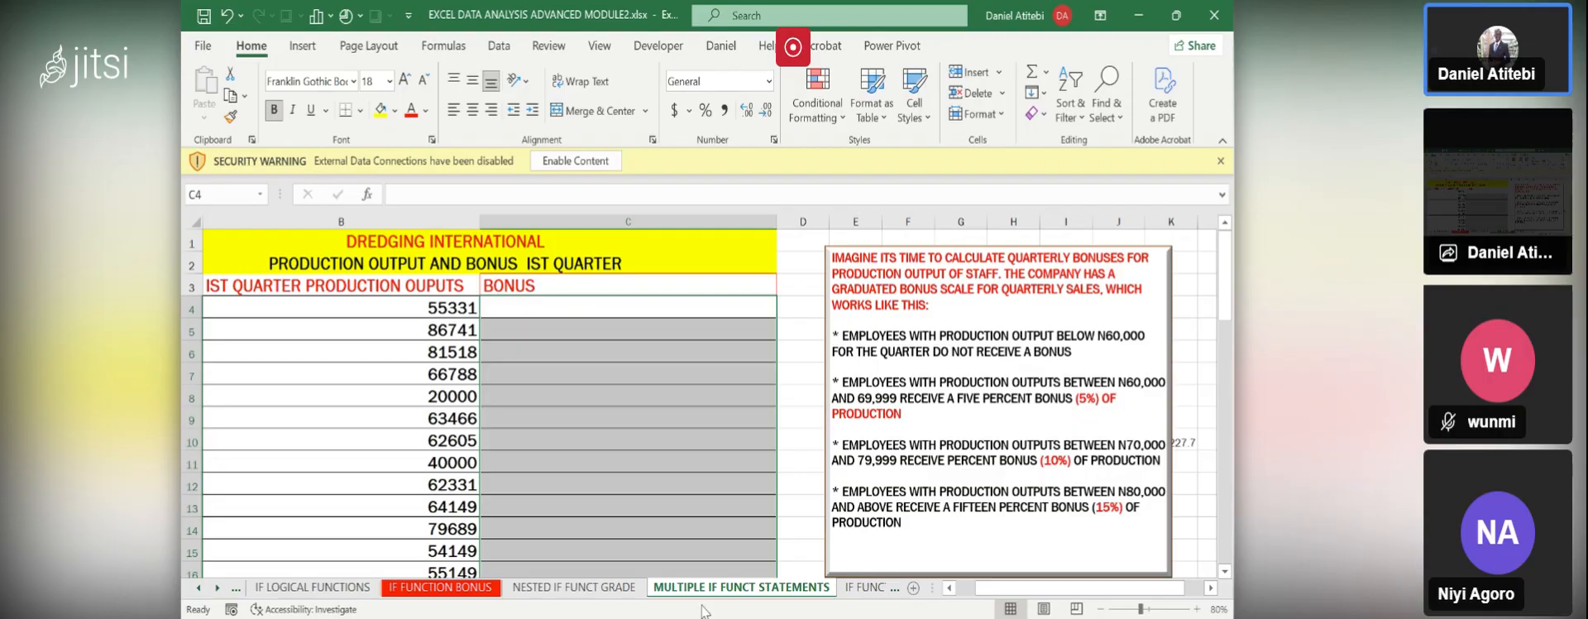
mouse_move(1024, 541)
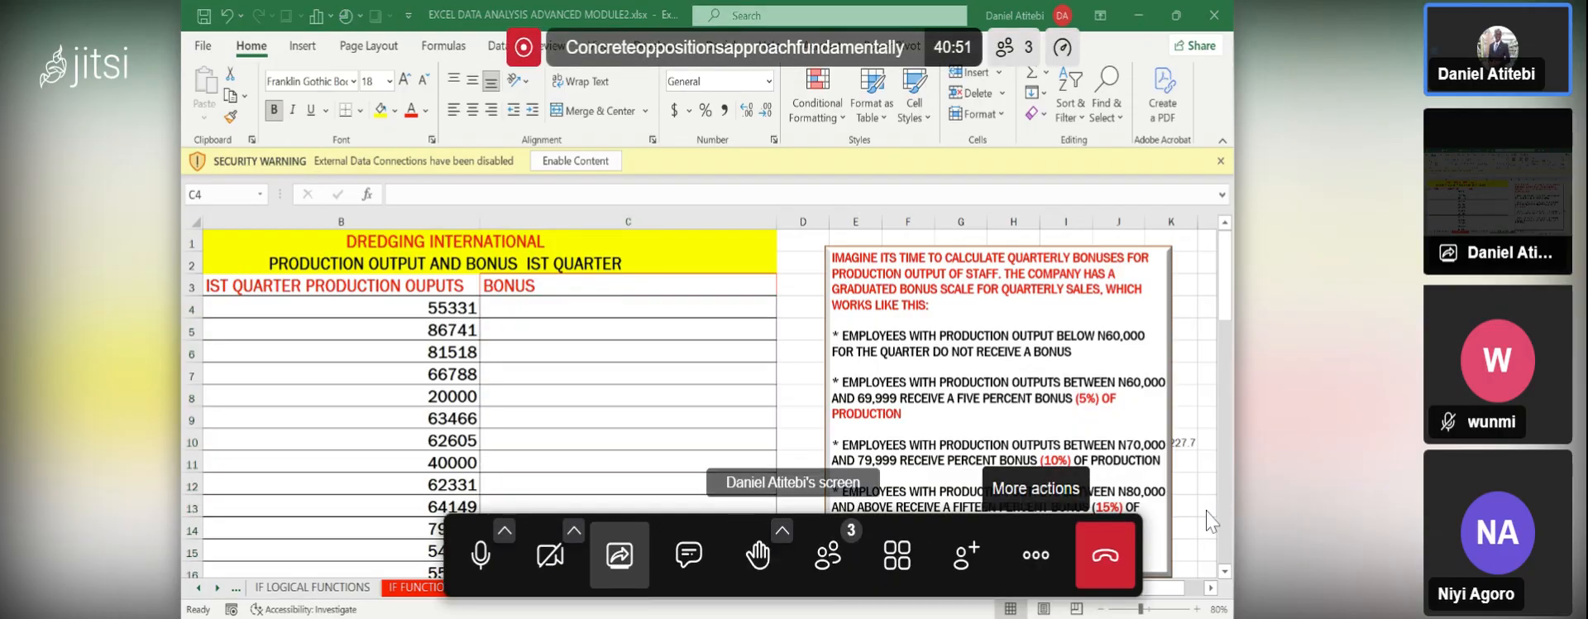
left_click(1039, 566)
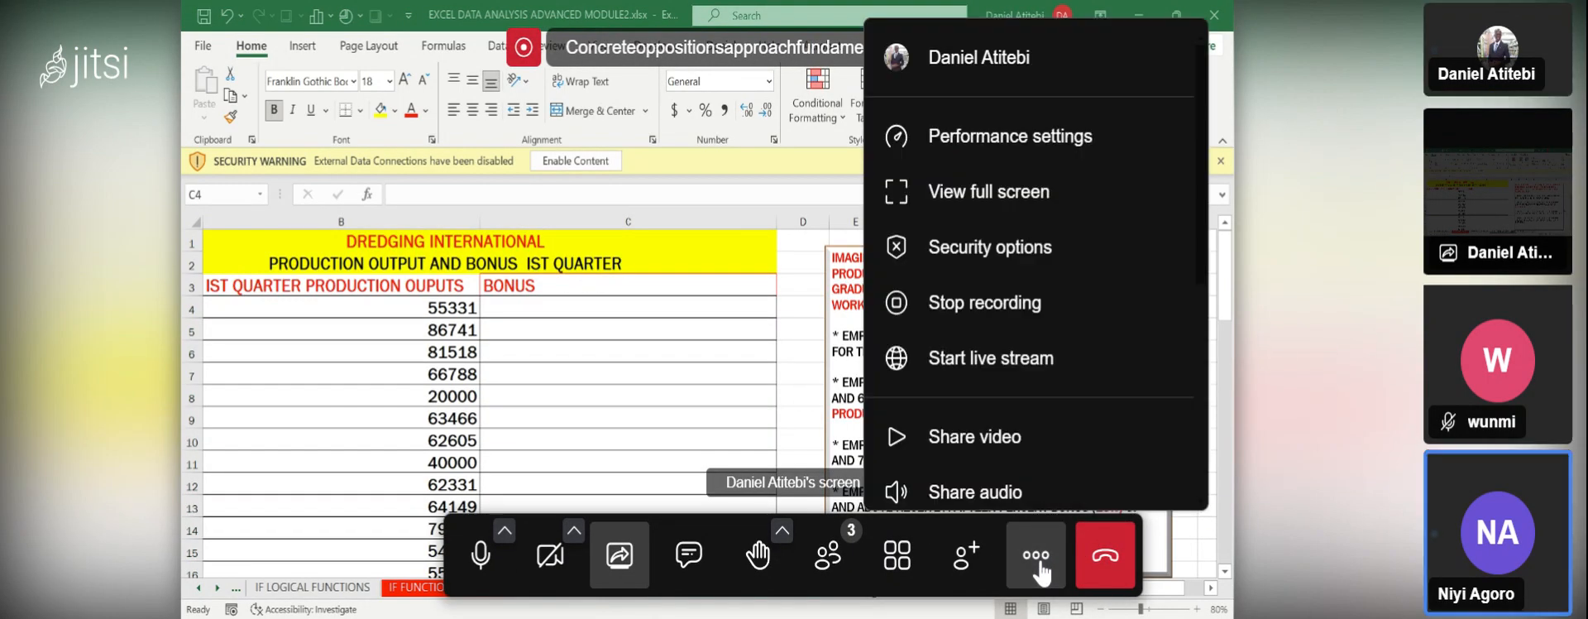
left_click(1335, 436)
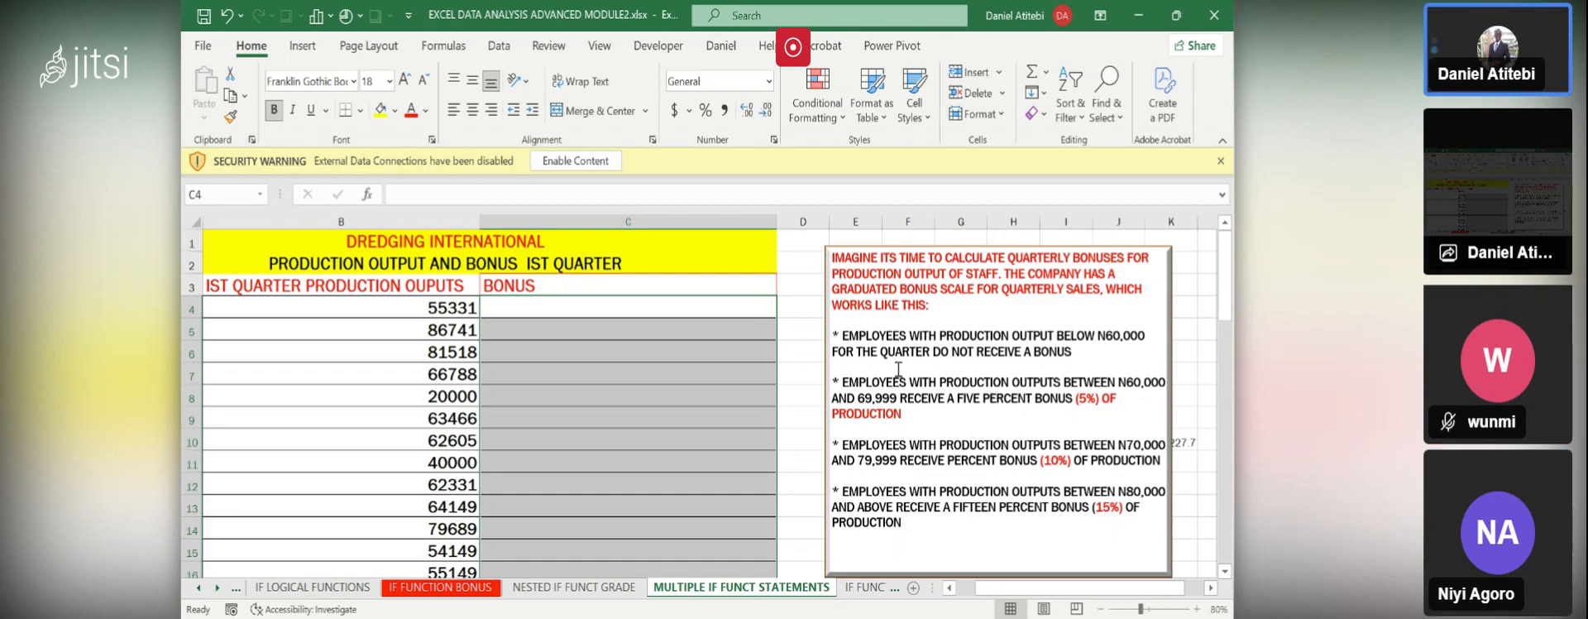
- Start an IF formula in the first BONUS cell, C4, with the condition B4<60000
left_click(632, 306)
type("=")
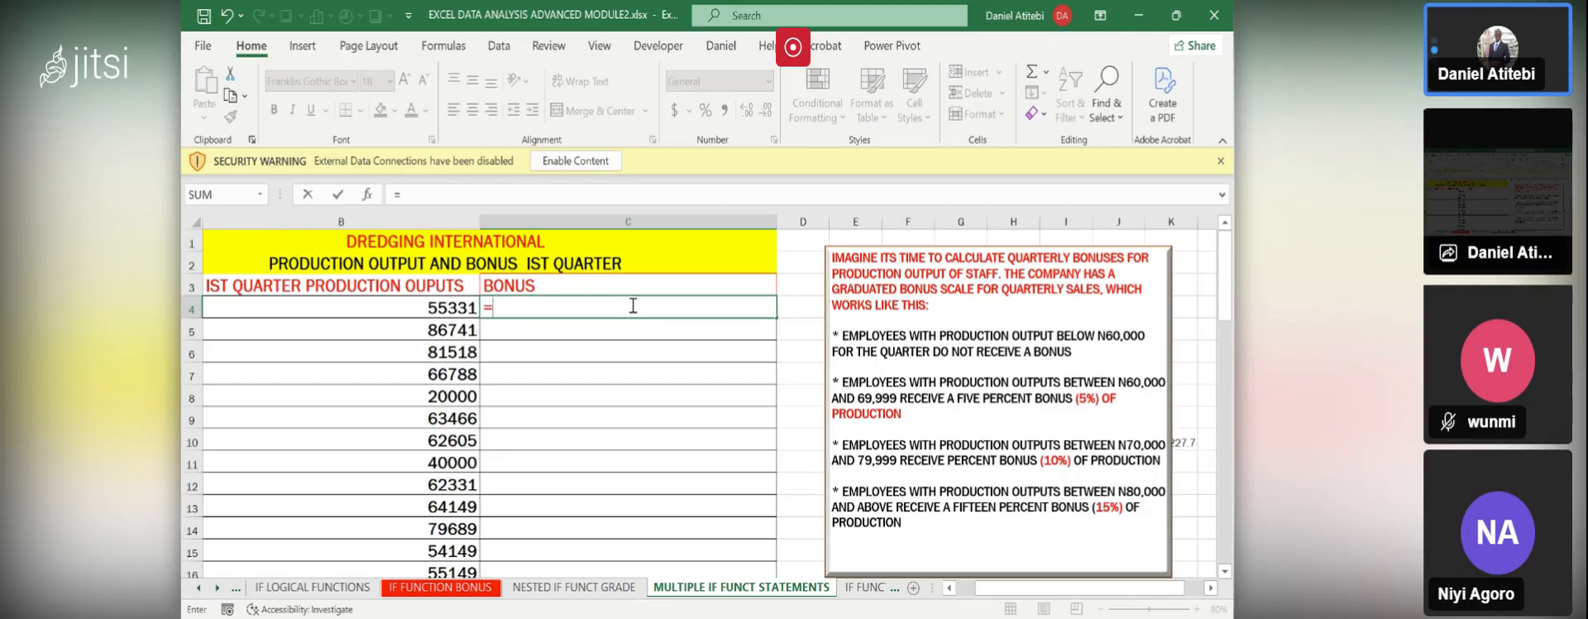
type("IF(")
left_click(448, 312)
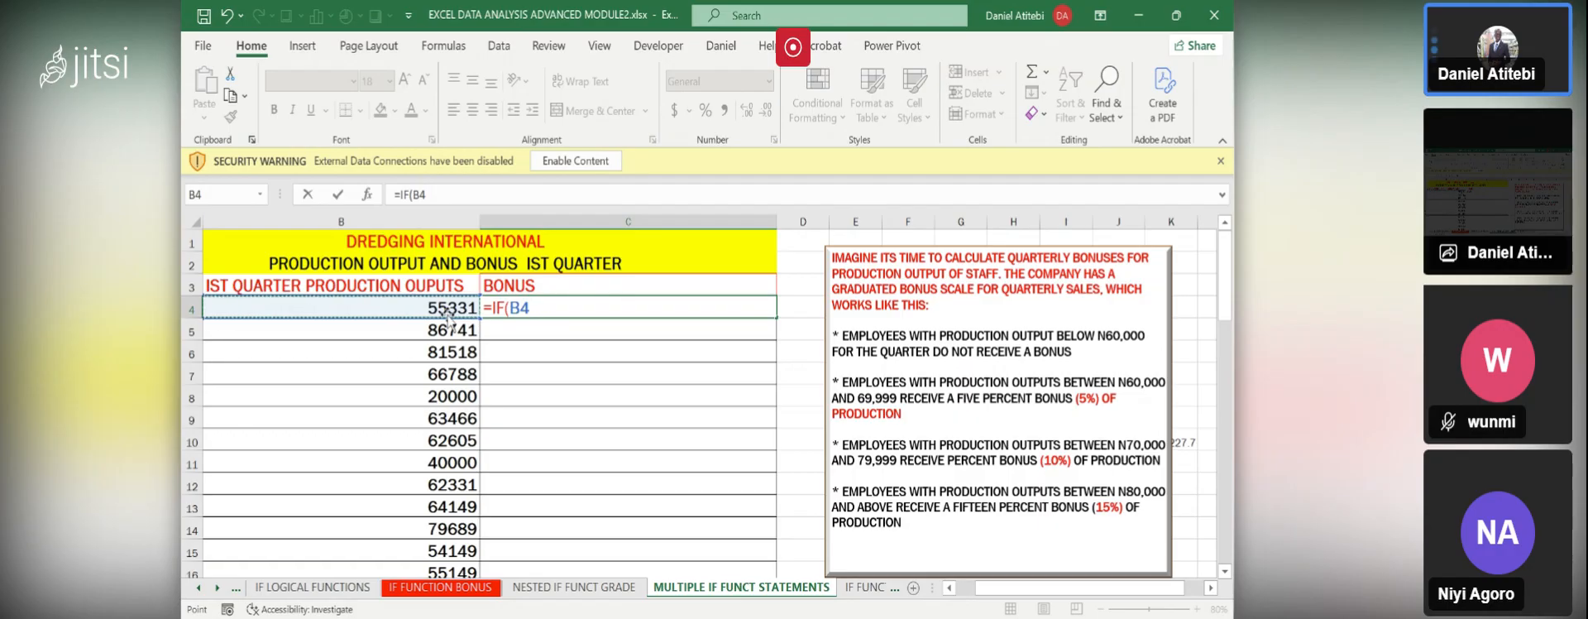
type("<")
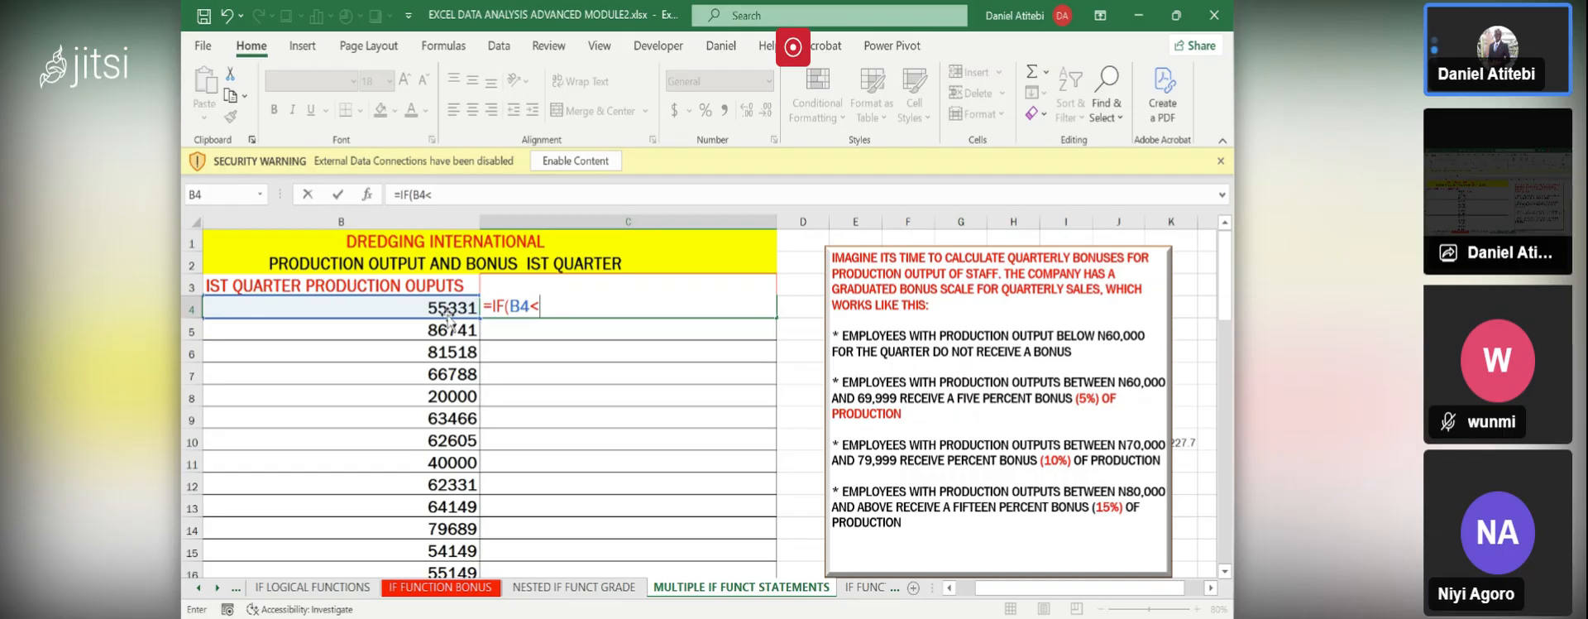
type("60000")
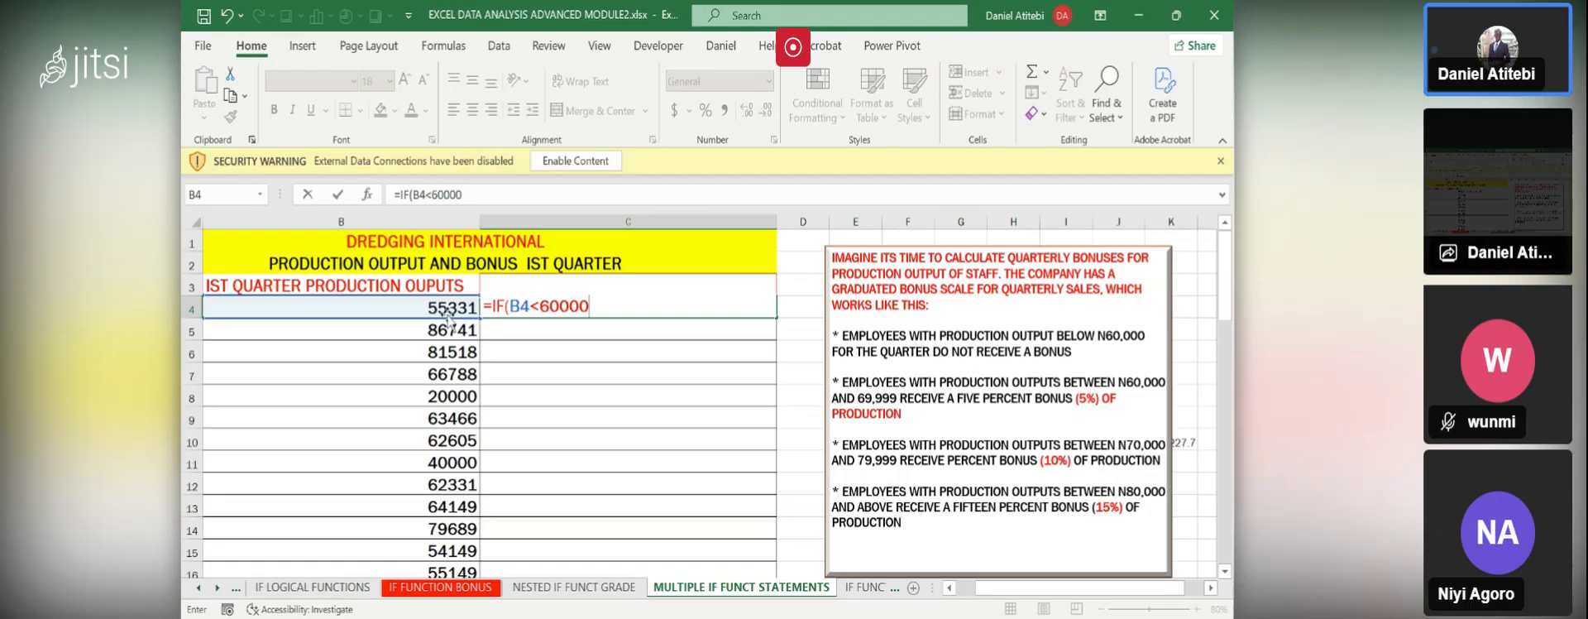
- Add 0*B4 as the value if true in the C4 formula and open a nested IF for the value if false
type(",")
type("0")
type("*")
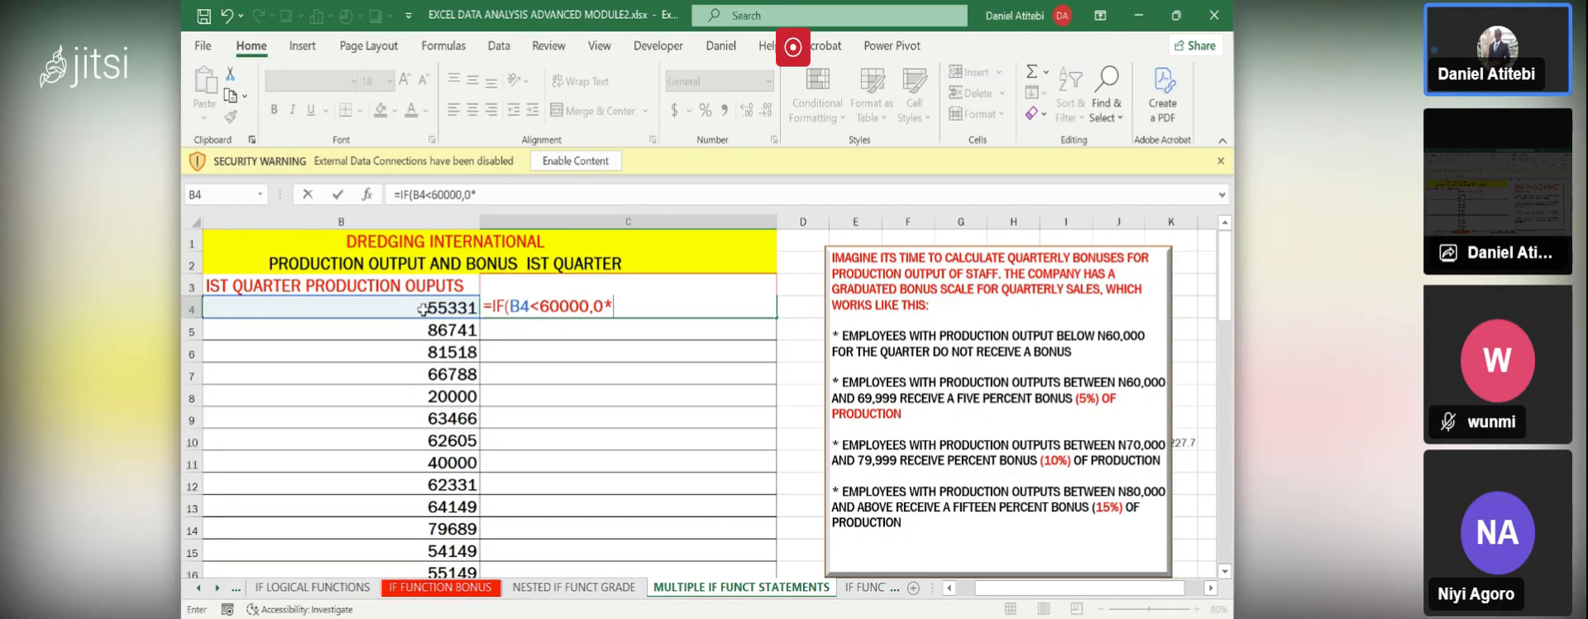
left_click(422, 308)
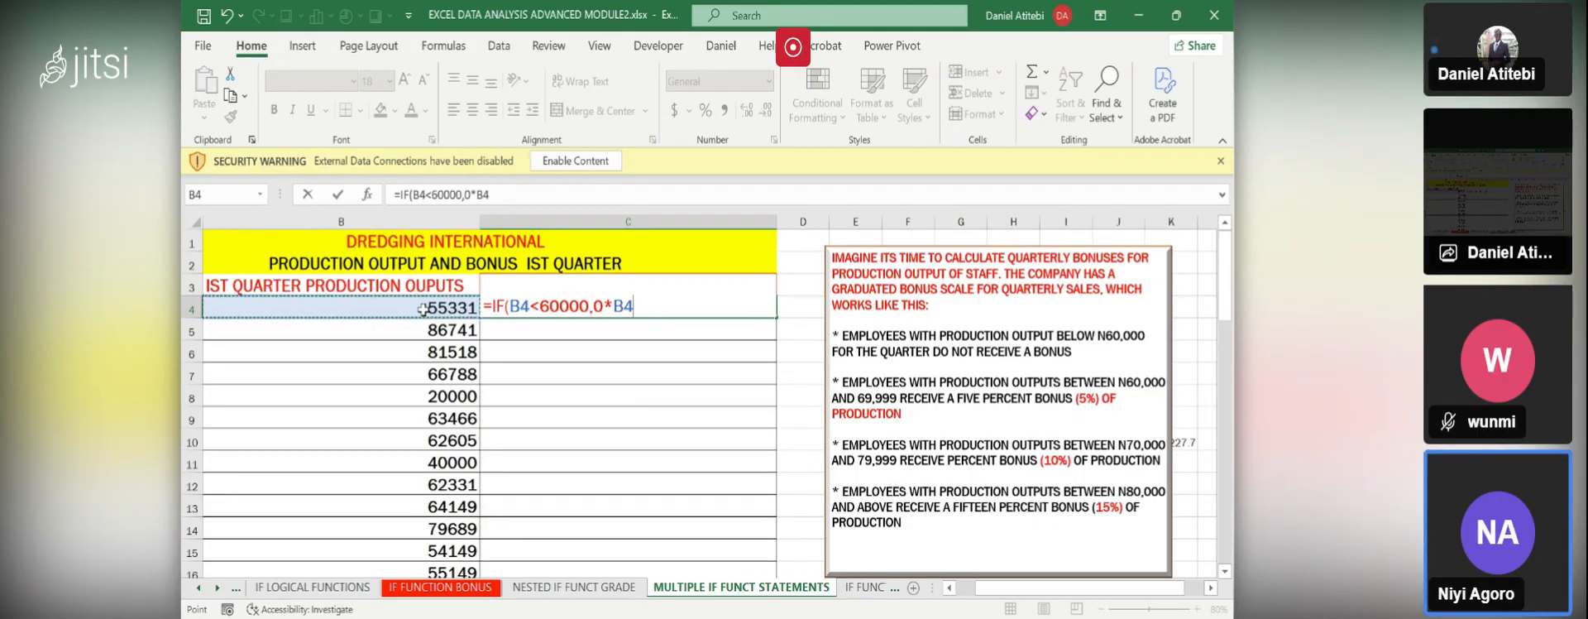
type(",")
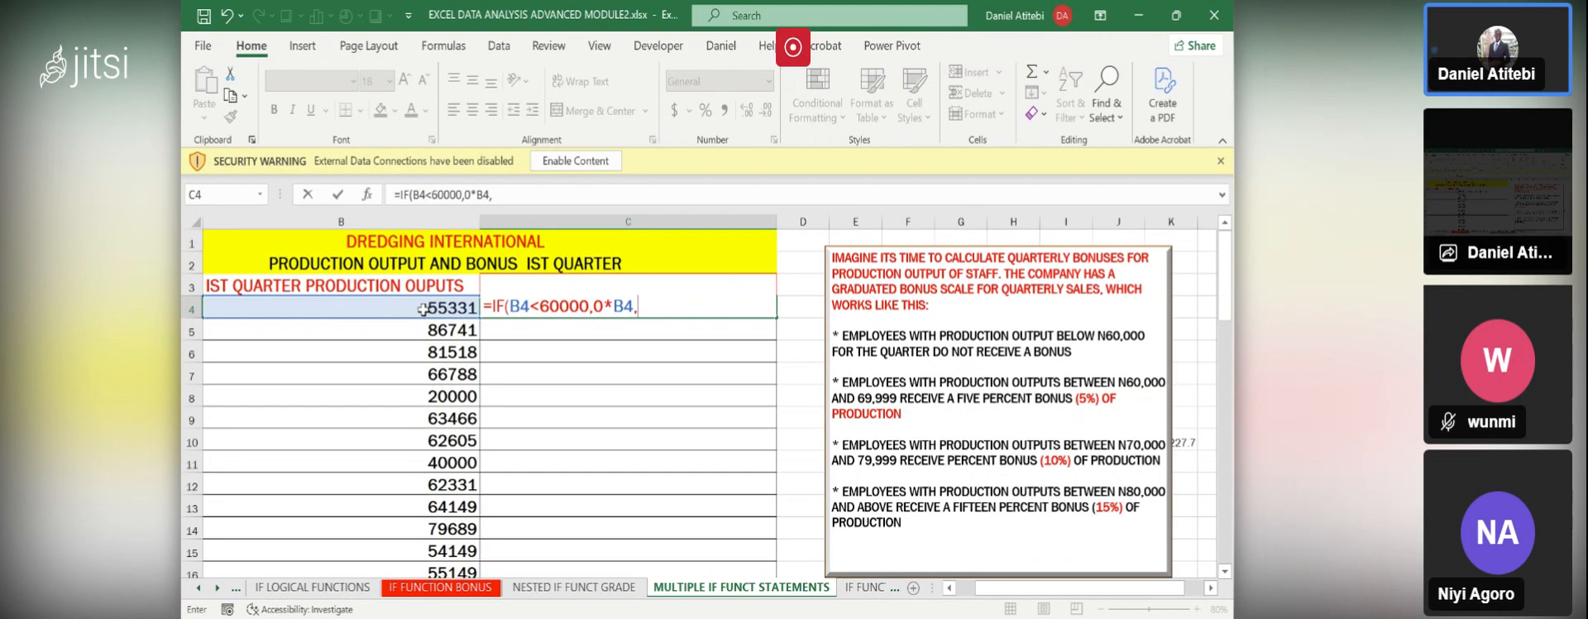
type("IF")
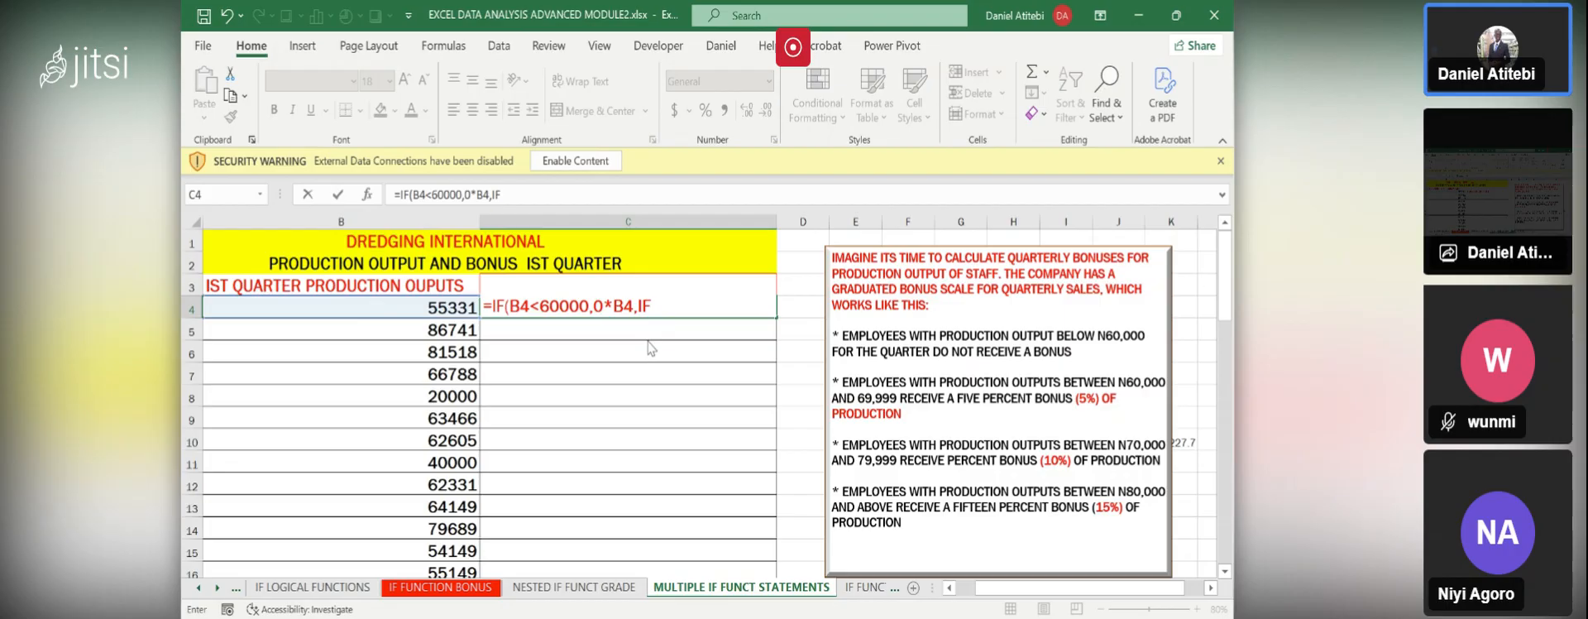
type("(")
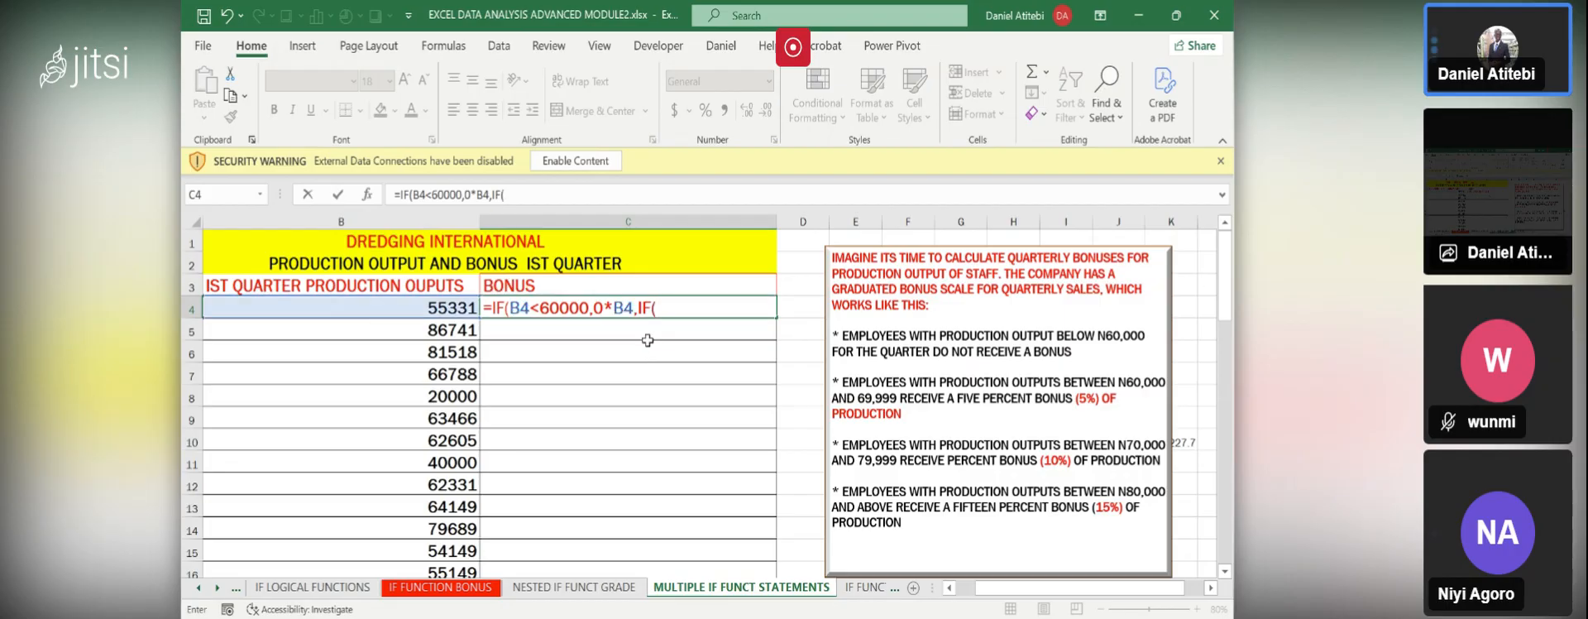
- Enter the condition B4<70000 in the nested IF of C4, with 5%*B4 as its value if true
left_click(443, 310)
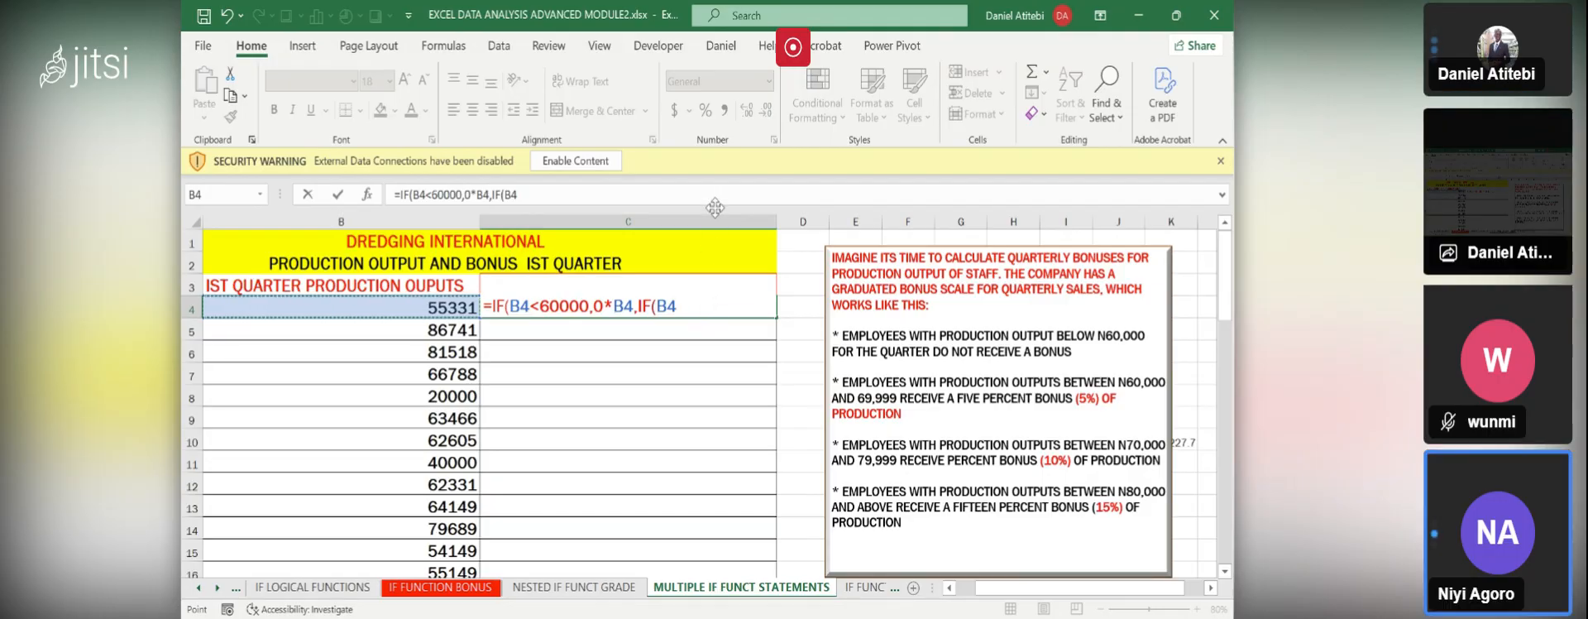
type("<")
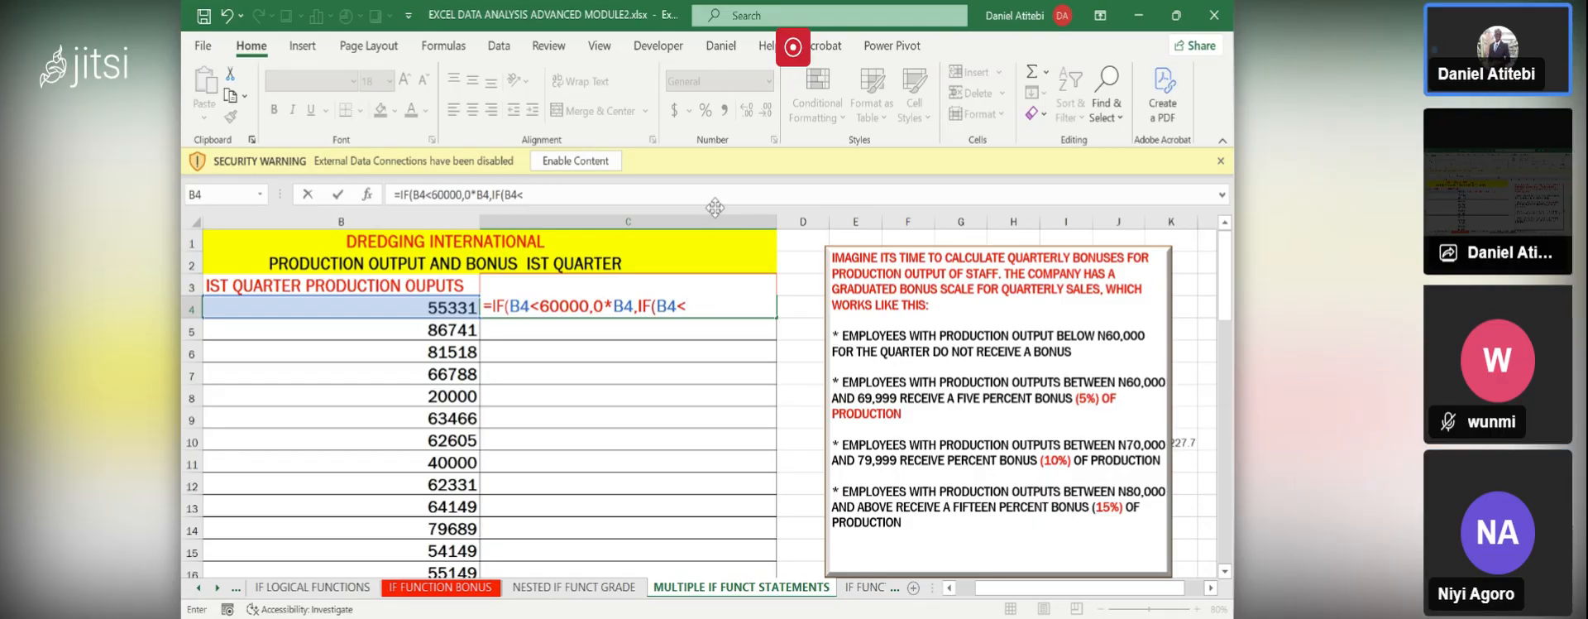
type("70000")
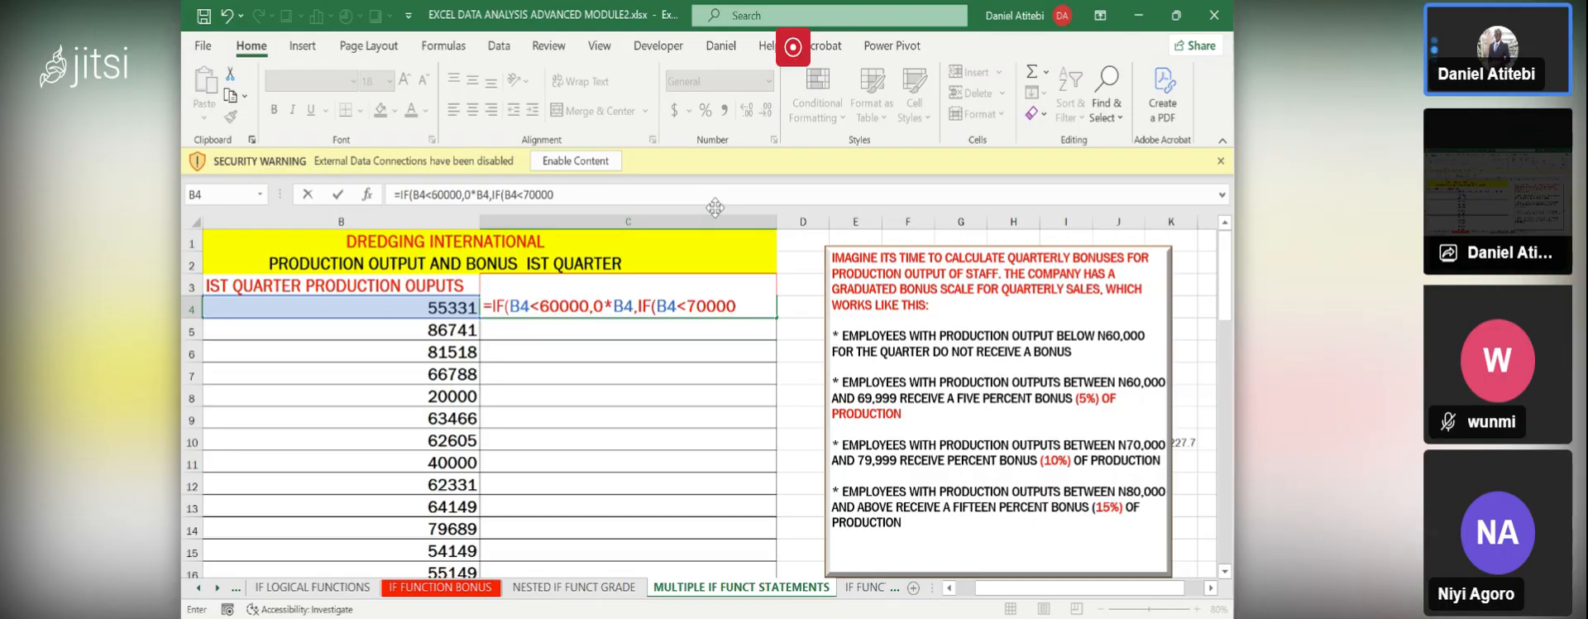
type(",5%*")
left_click(447, 309)
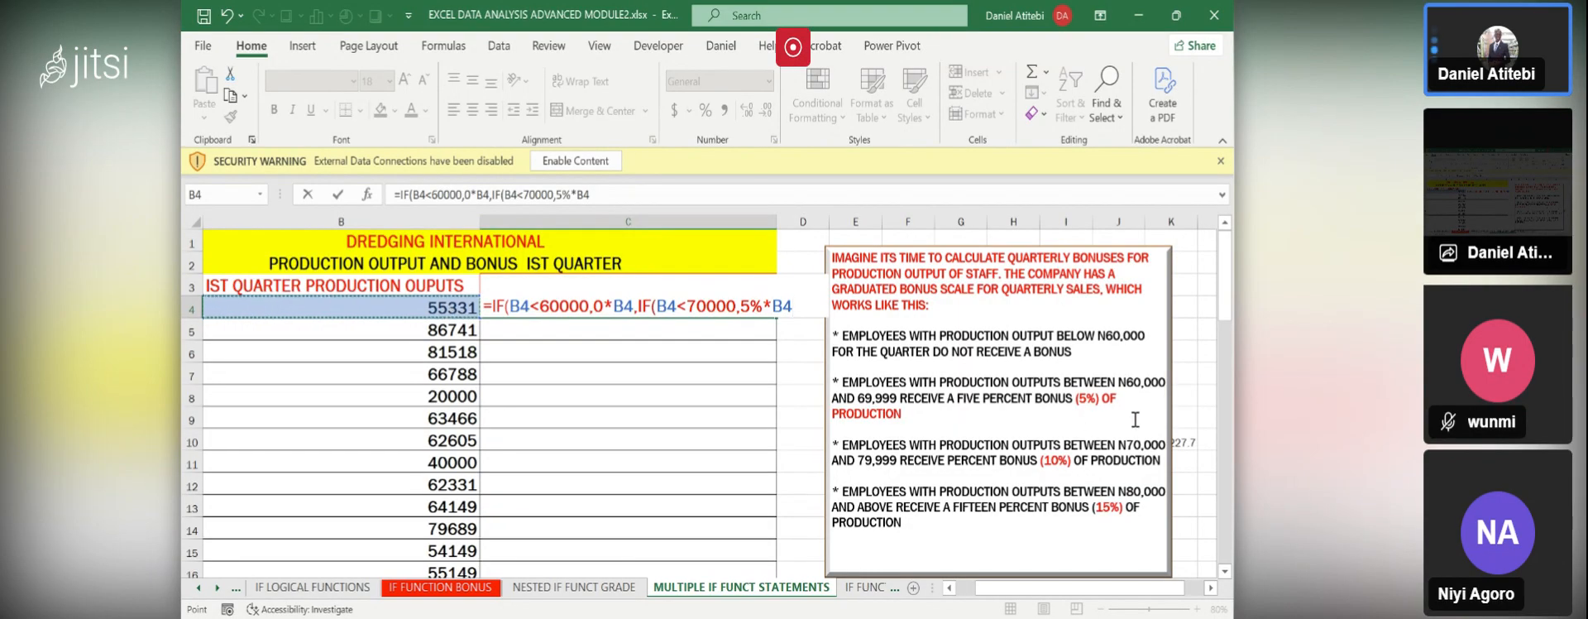
- Nest another IF as the value if false in the C4 formula, with the condition B4<80000 and 10%*B4 as its value if true
type(",")
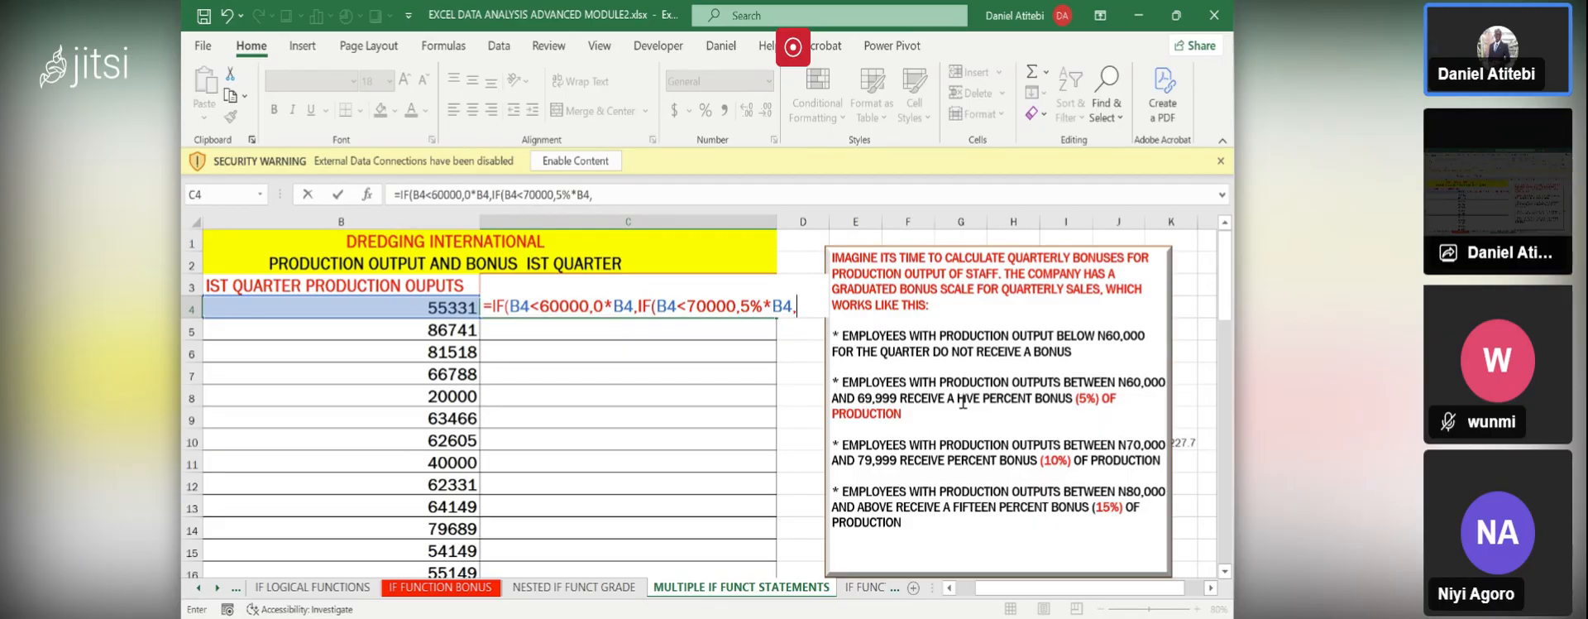
type("IF(")
left_click(379, 302)
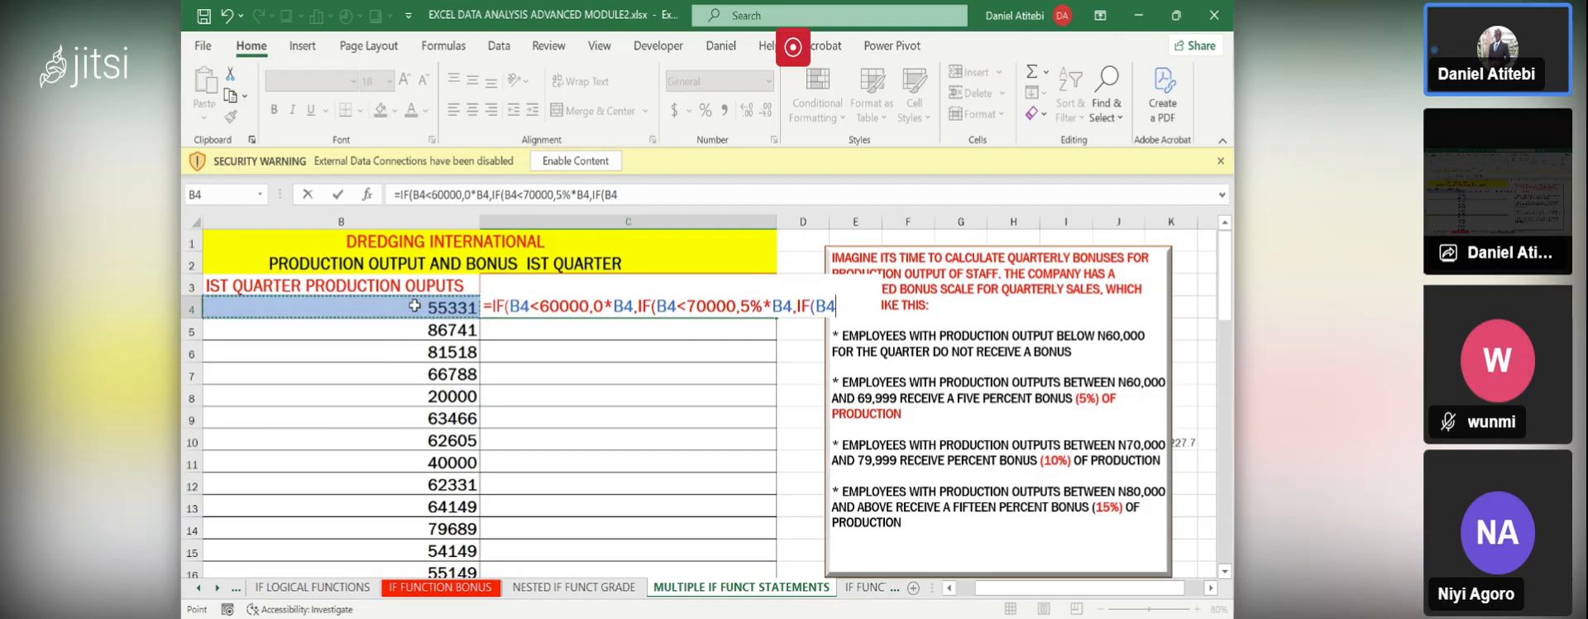
type("<80")
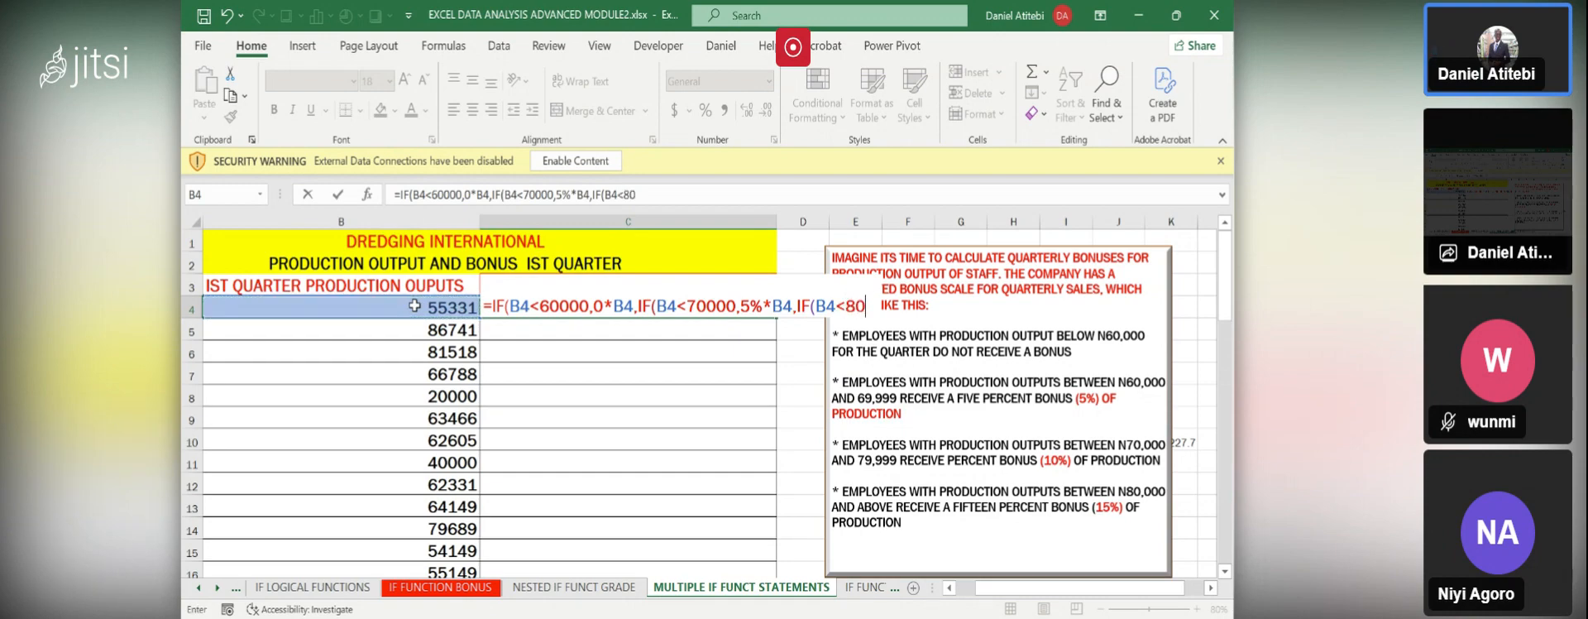
type("000")
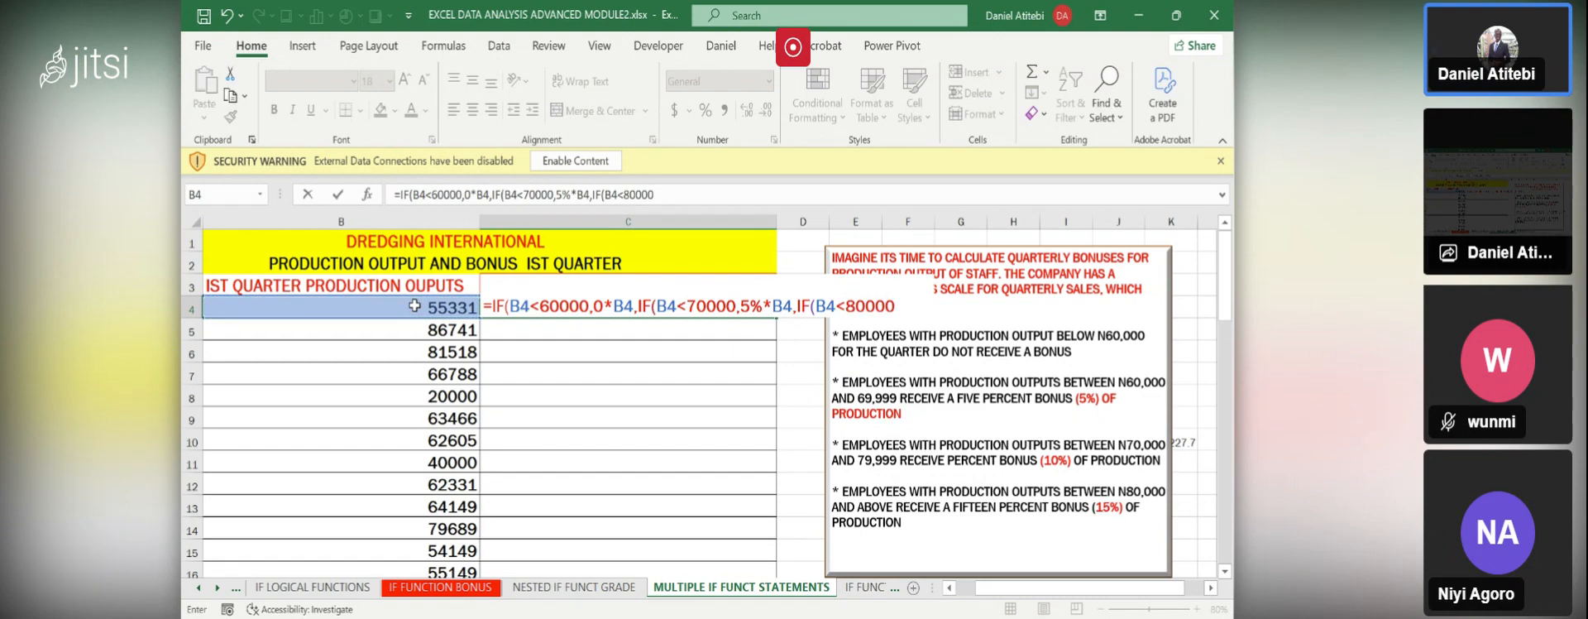
type(",10%*")
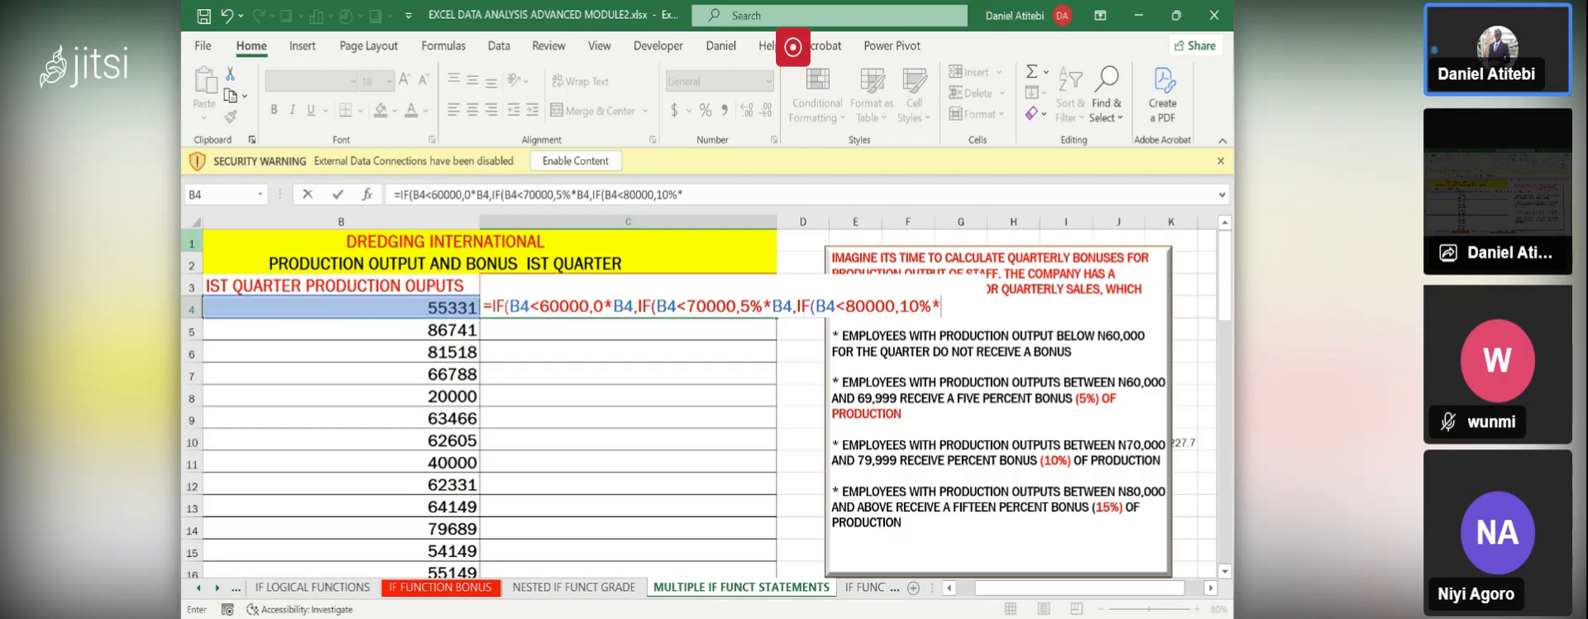
left_click(411, 308)
- Complete the C4 formula with 15%*B4 as the last value if false, close all three IFs, and fill it down to C15
type(",")
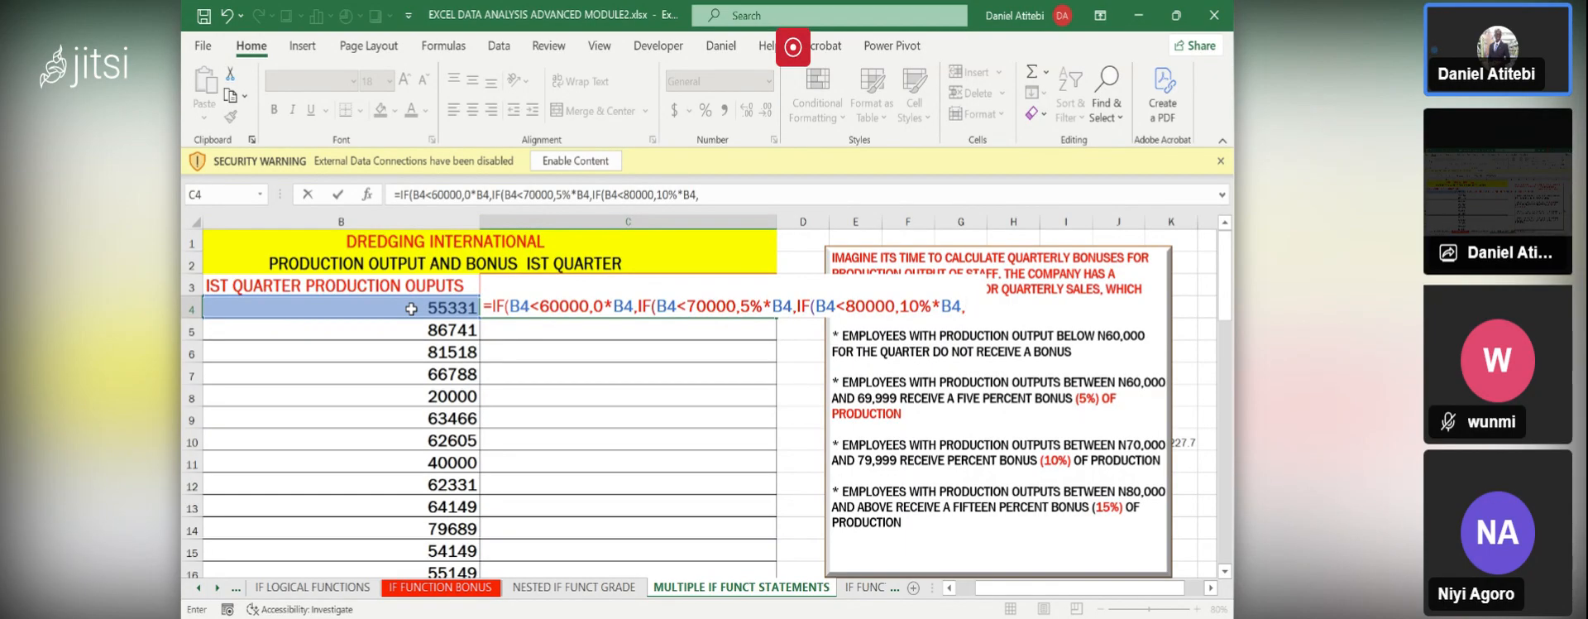
type("15")
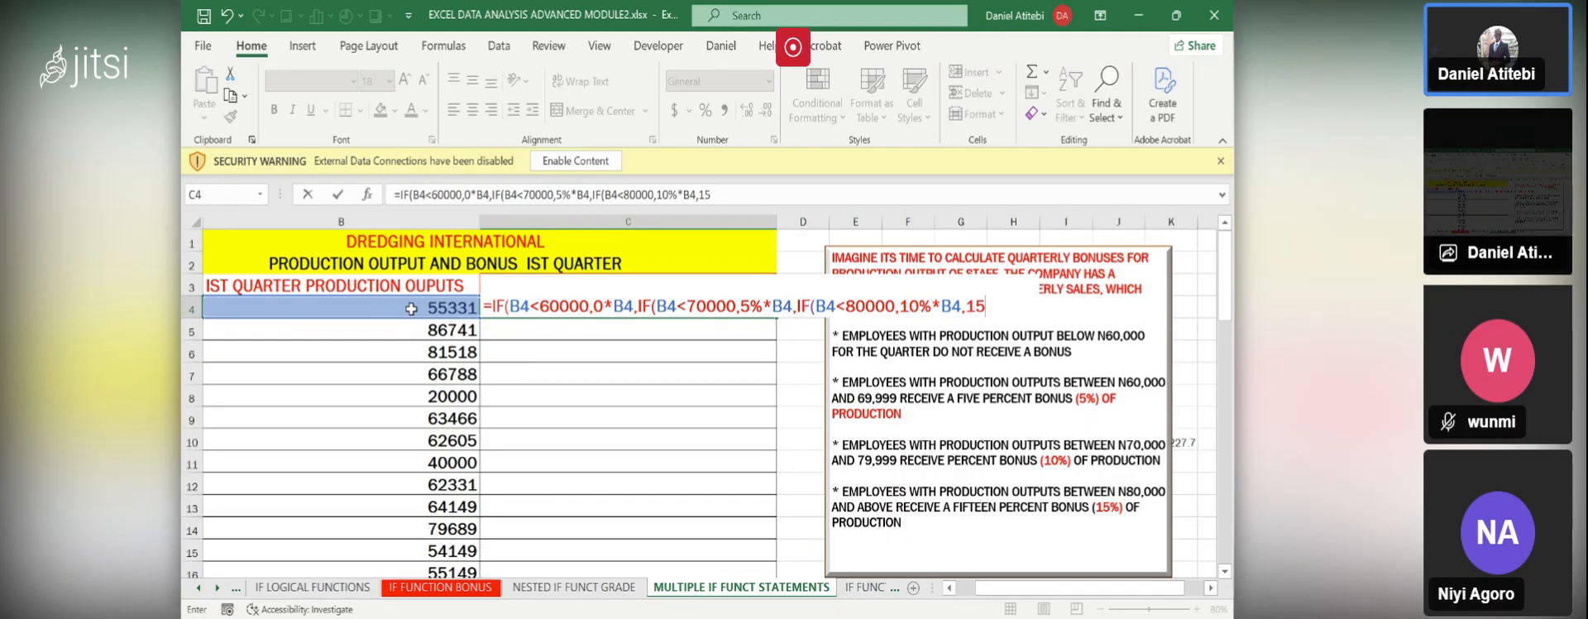
type("%*")
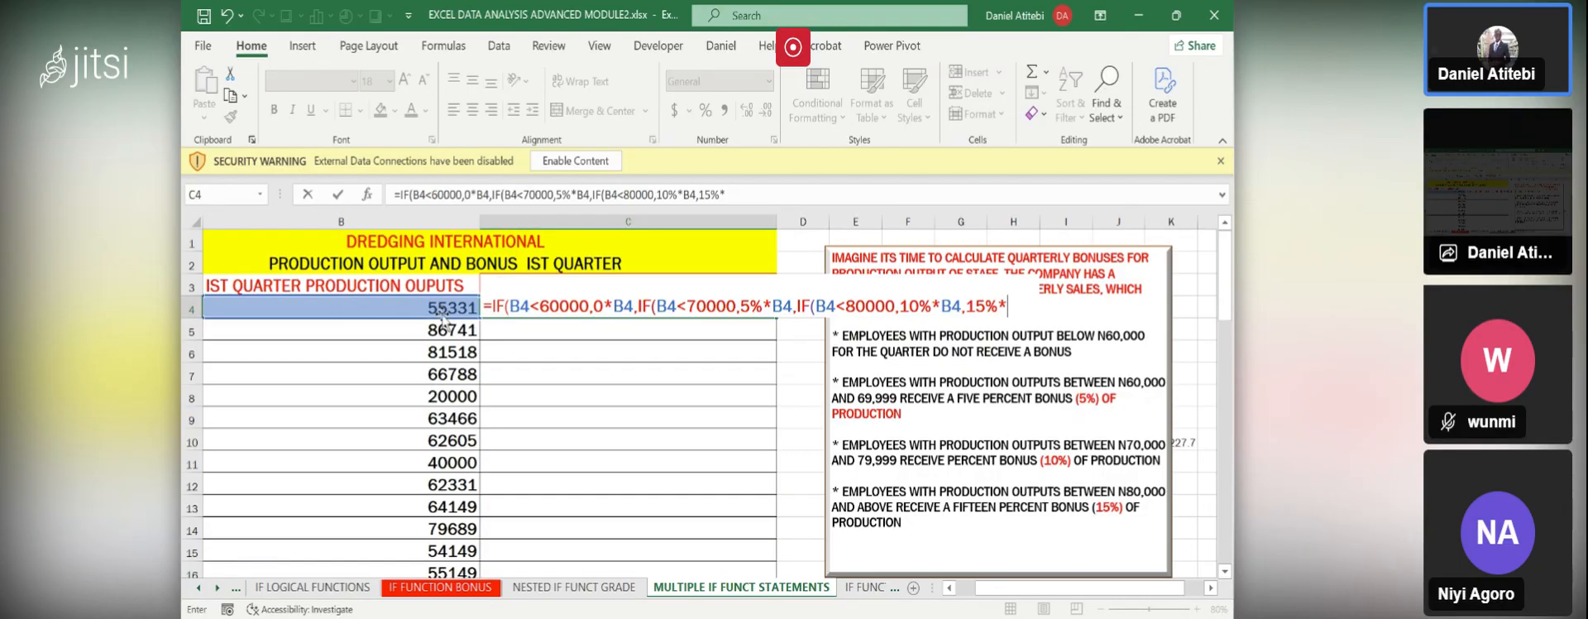
left_click(439, 311)
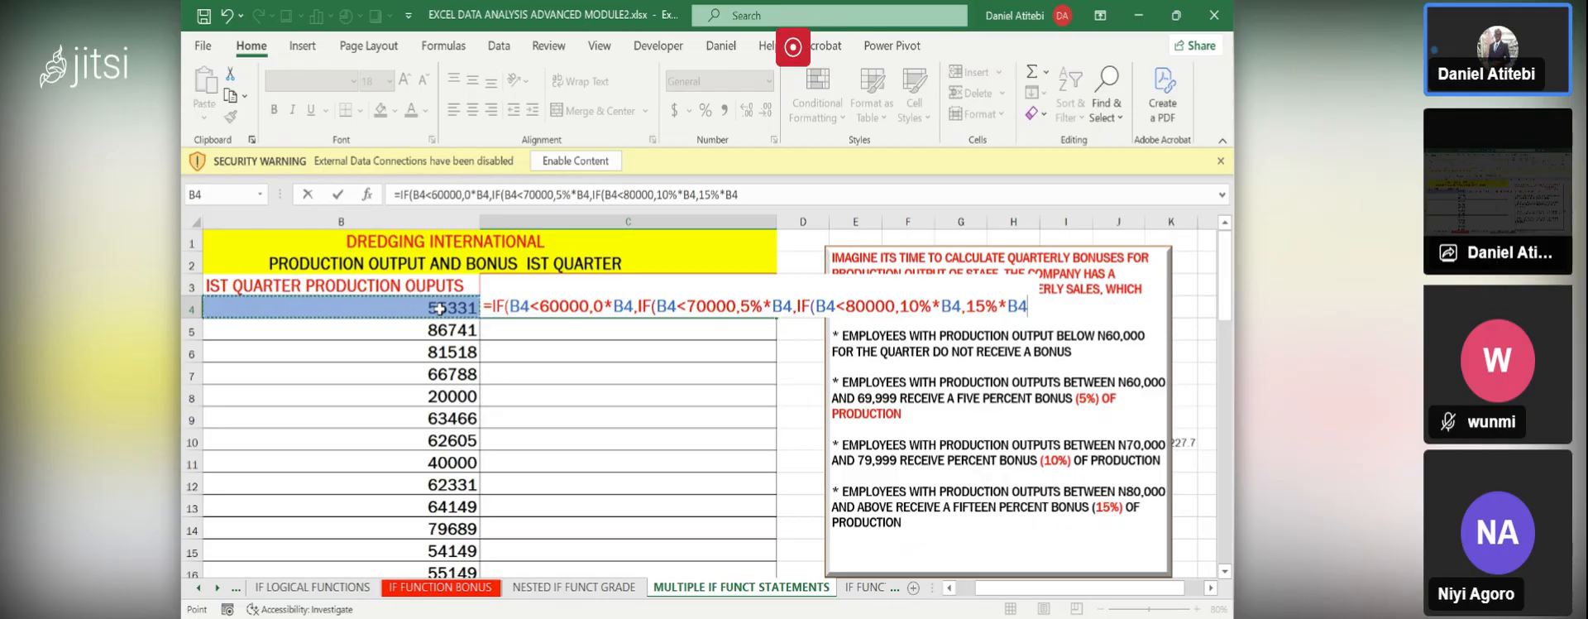
type(")")
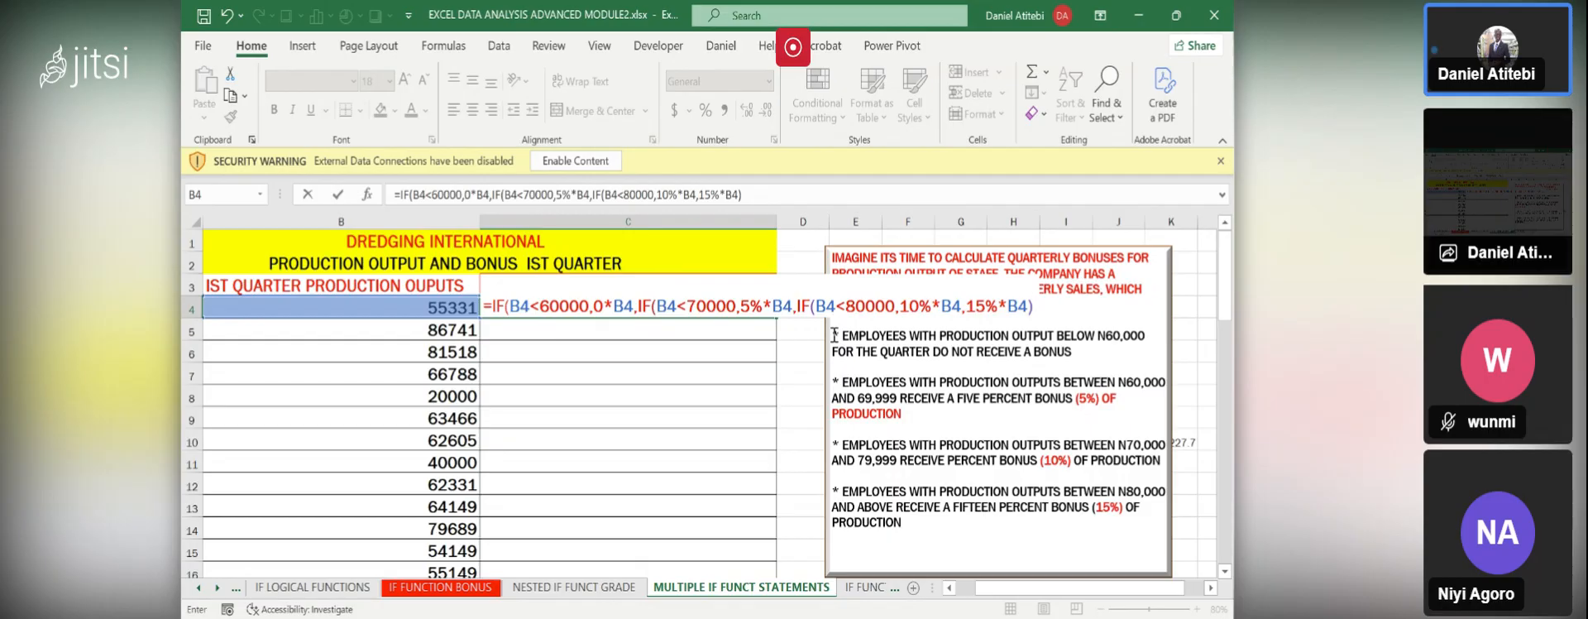
type(")")
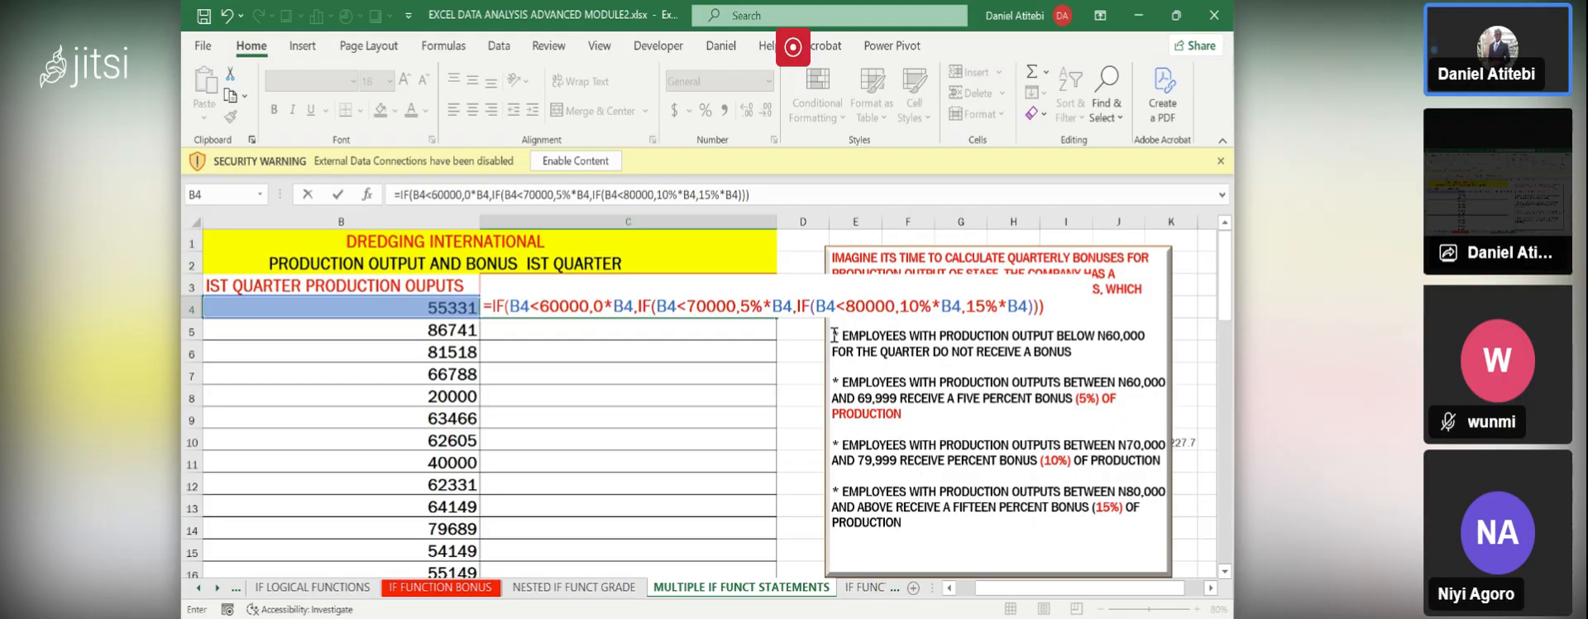
key("Return")
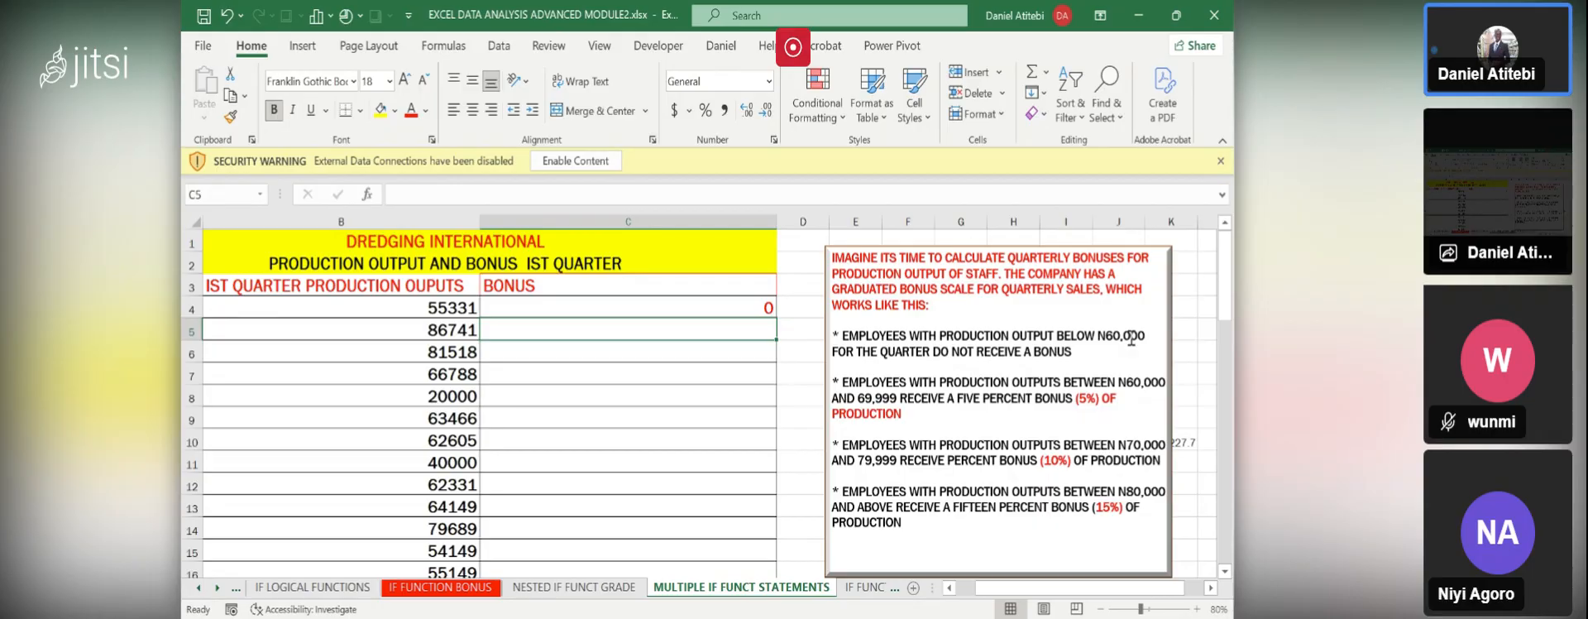
left_click(755, 307)
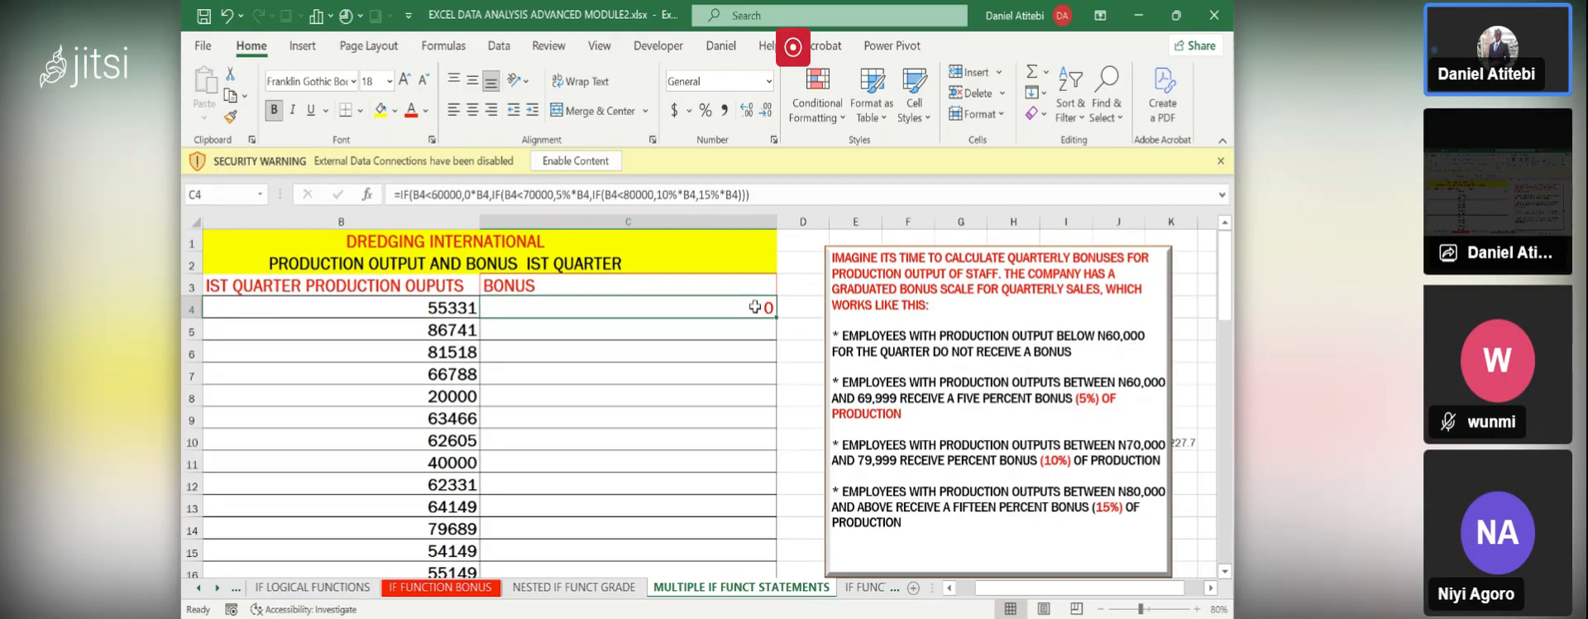
left_click_drag(774, 319, 793, 563)
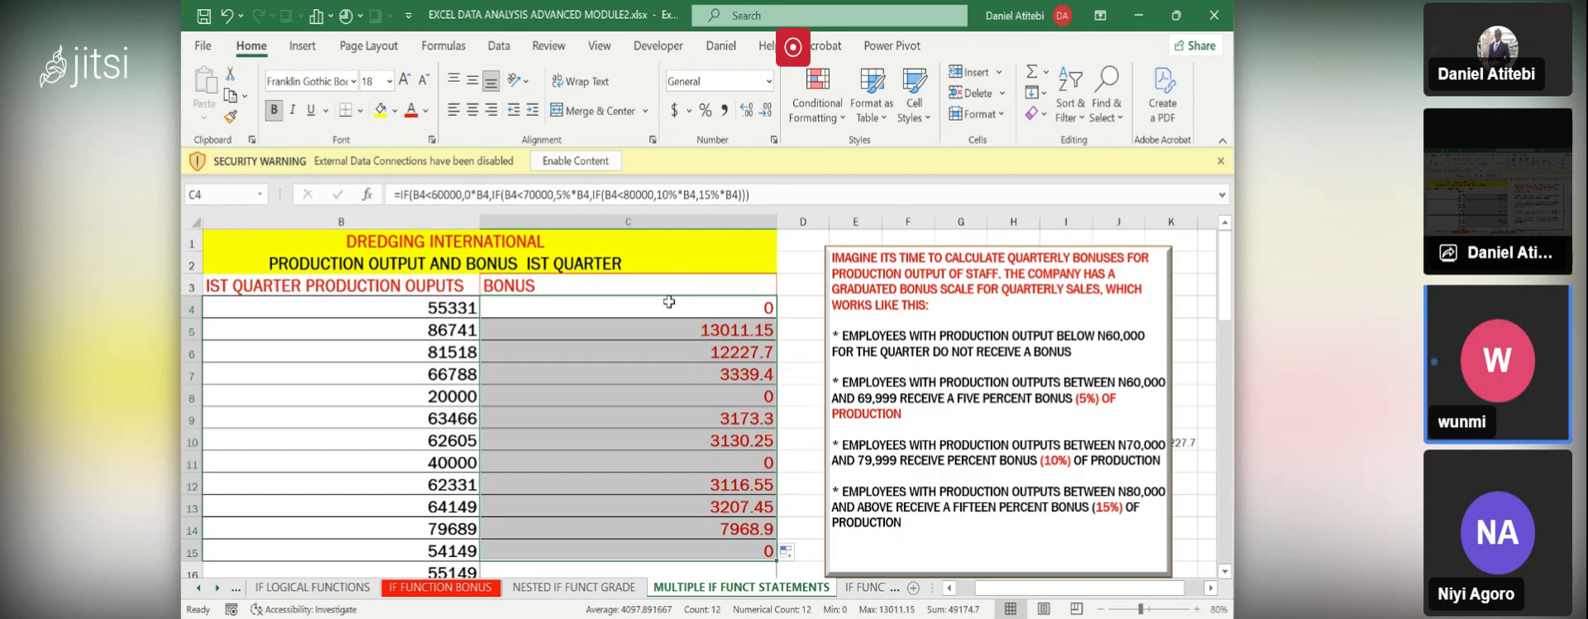
- Temporarily display the worksheet's formulas to examine the full nested IFs in the BONUS column, then restore the results
key("ctrl+grave")
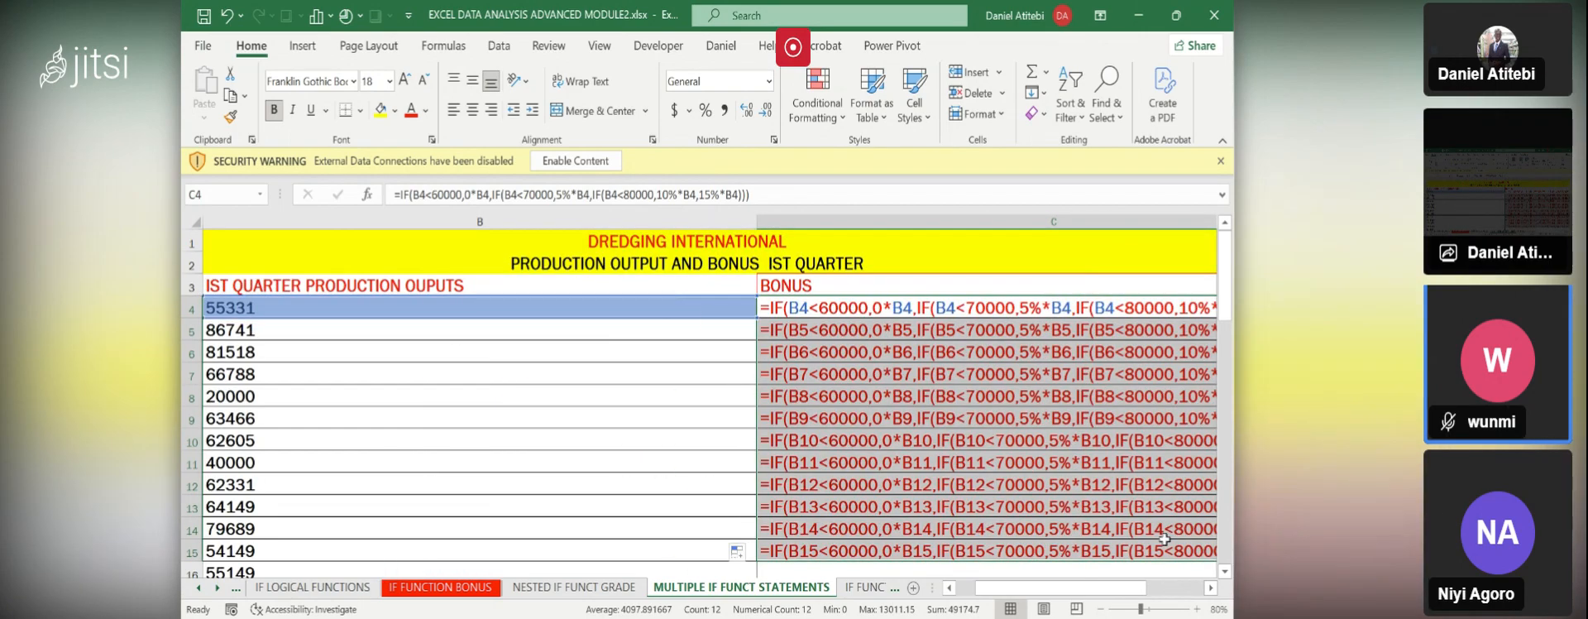
left_click(1209, 589)
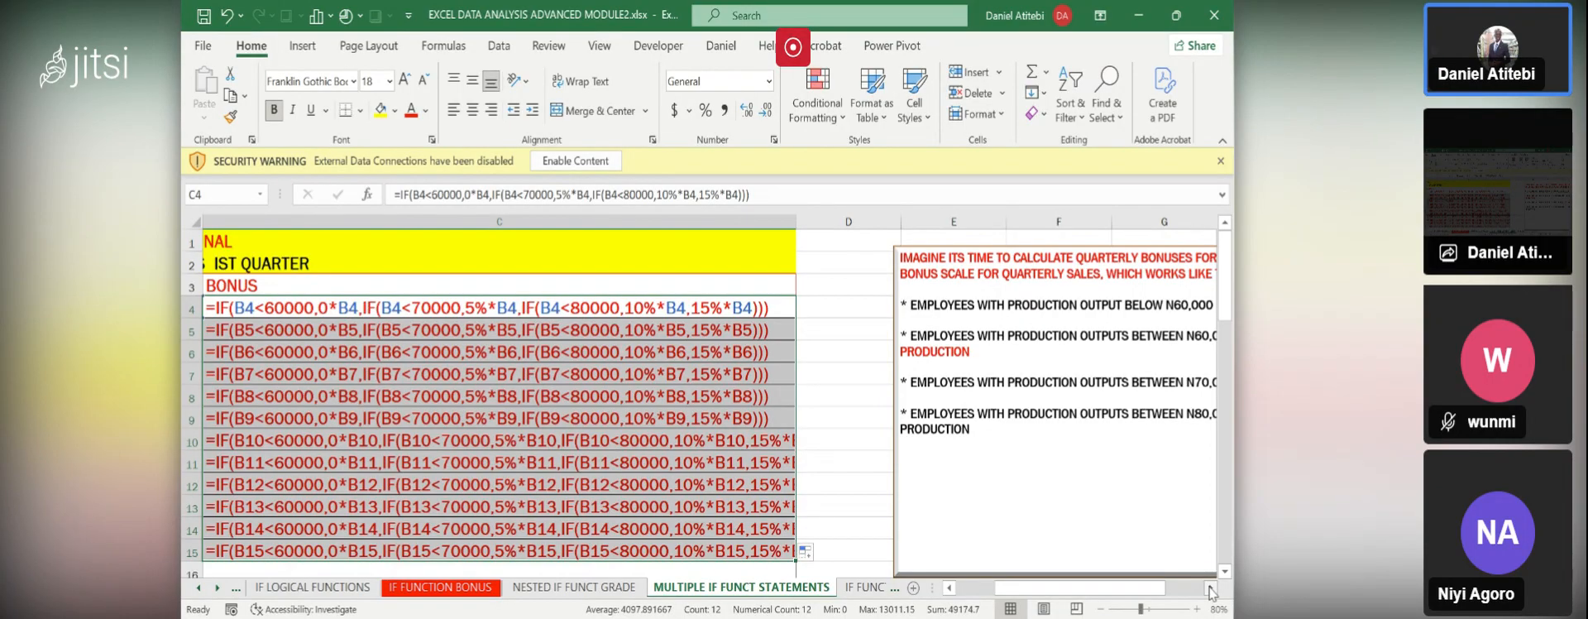
key("ctrl+grave")
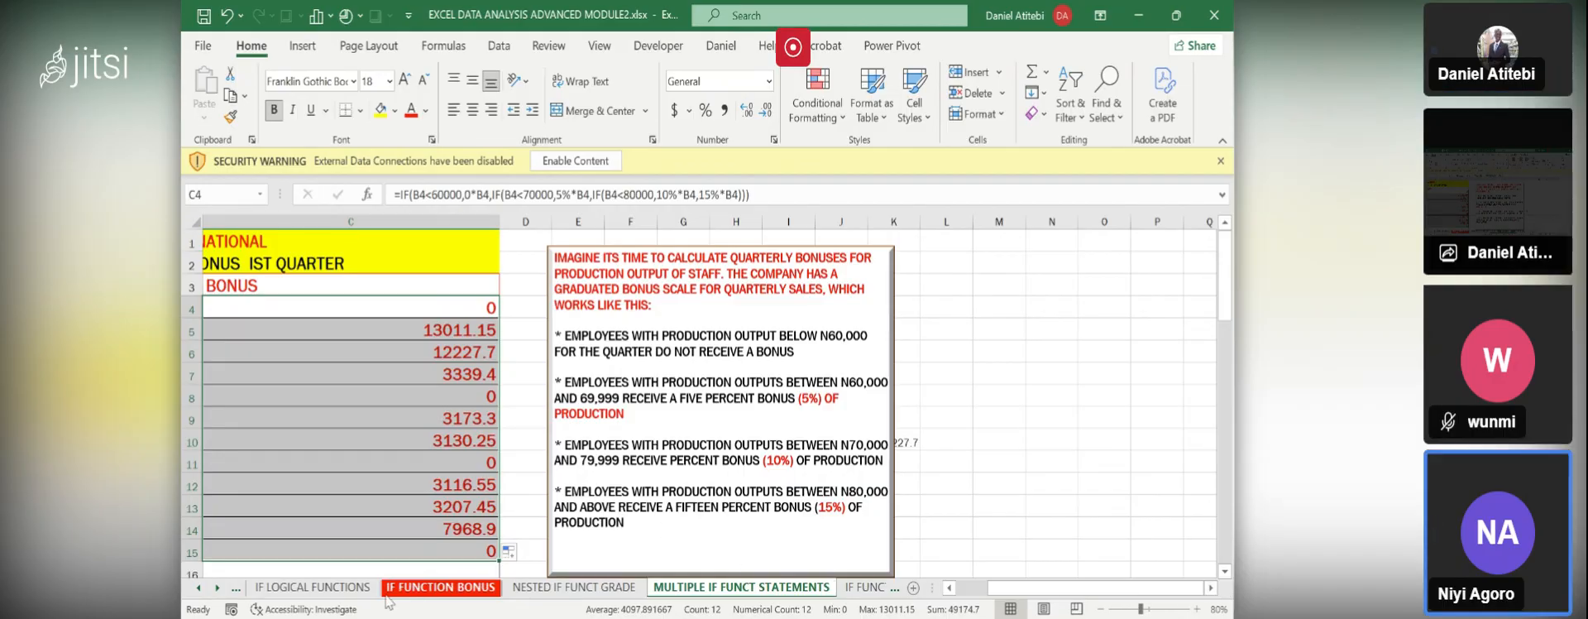
- Switch to the IF NESTED IF EXCEL worksheet with the flight status exercise
left_click(323, 589)
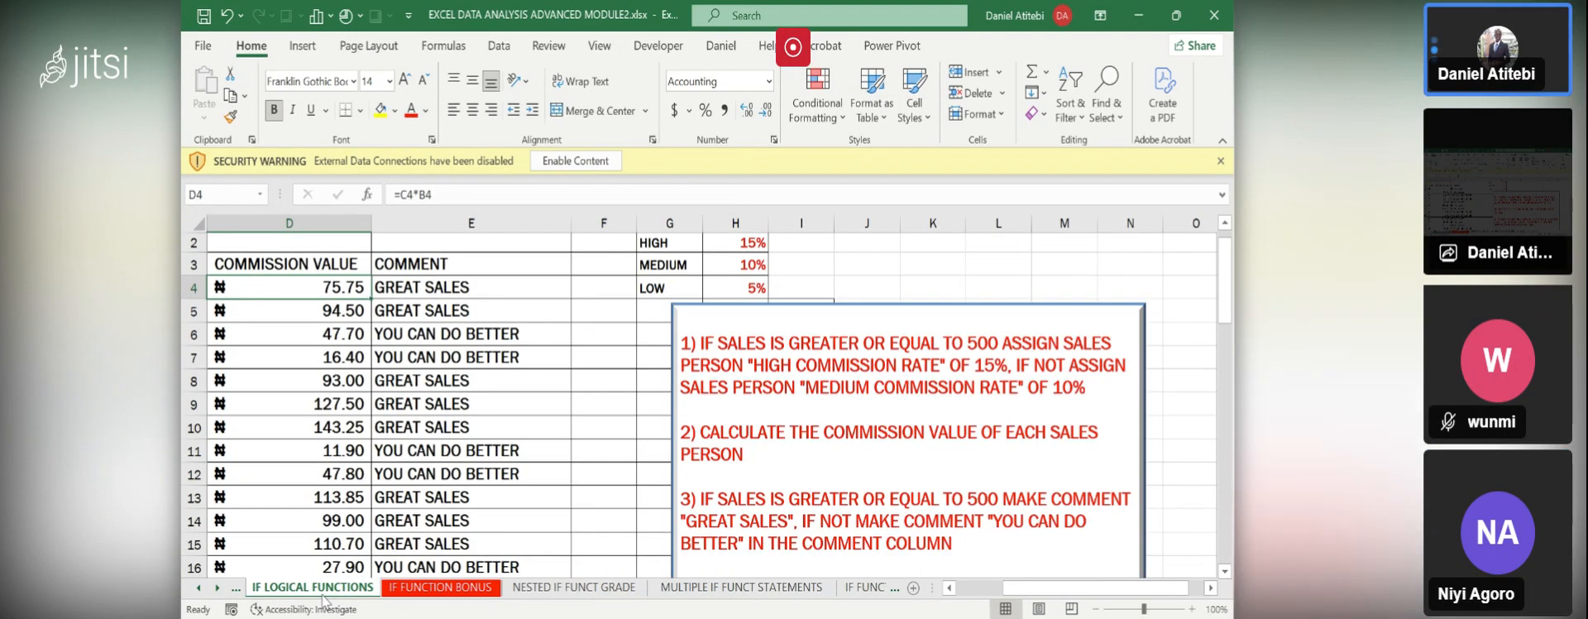
left_click(237, 588)
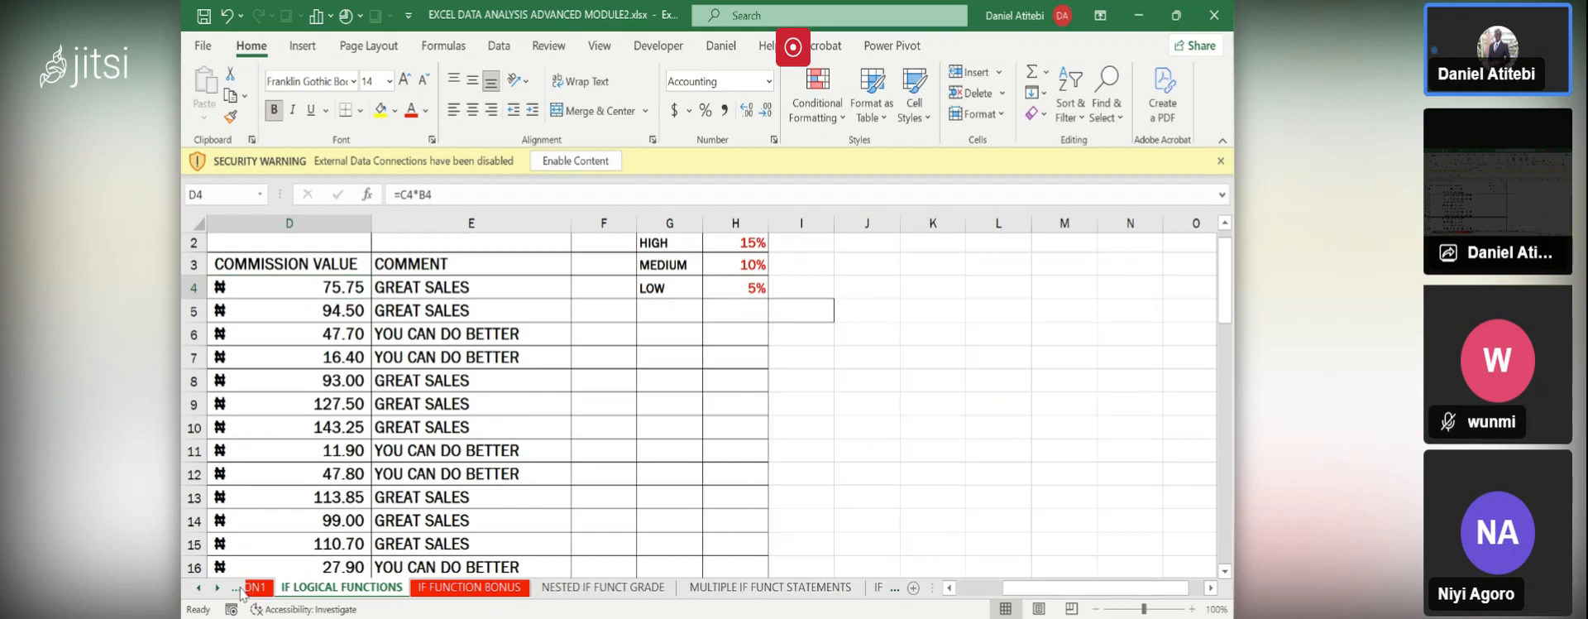
left_click(238, 588)
left_click(237, 588)
left_click(237, 589)
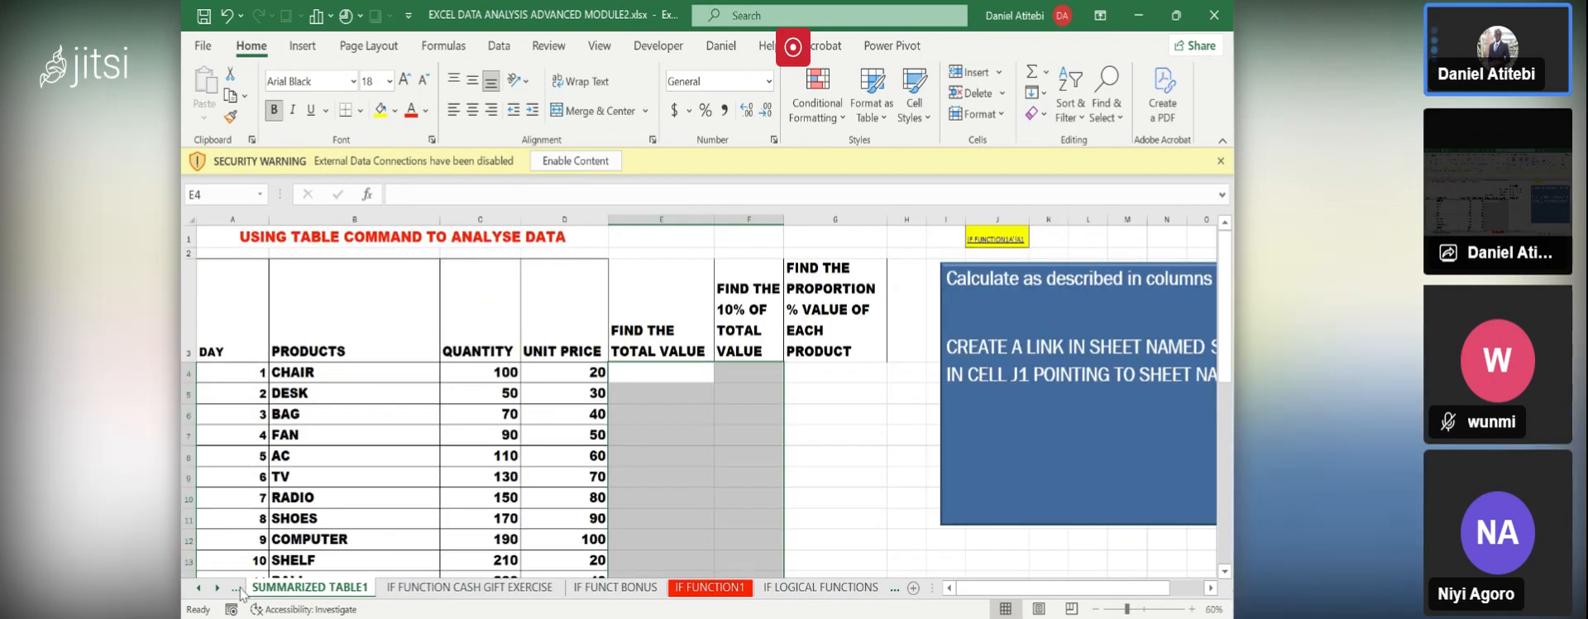
left_click(237, 588)
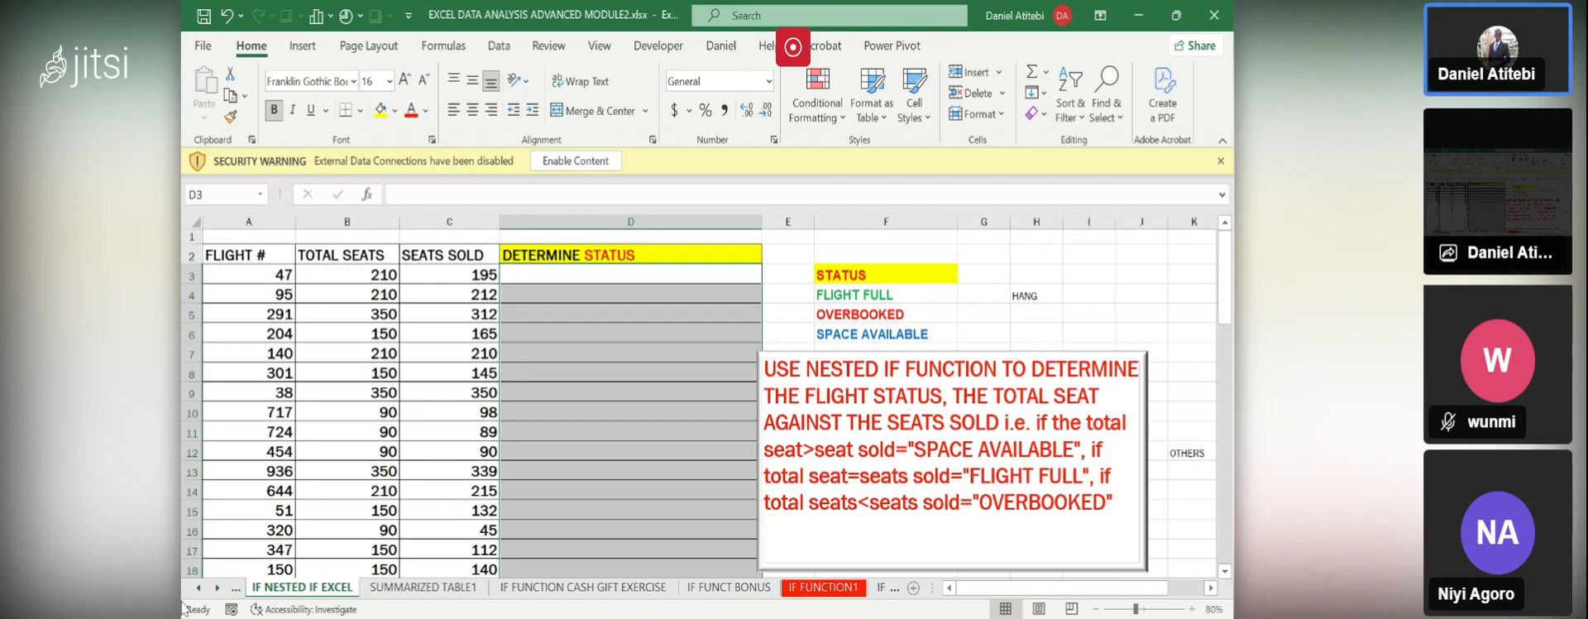
- Examine the flight table, the STATUS labels and the text box conditions comparing total seats with seats sold
left_click(270, 465)
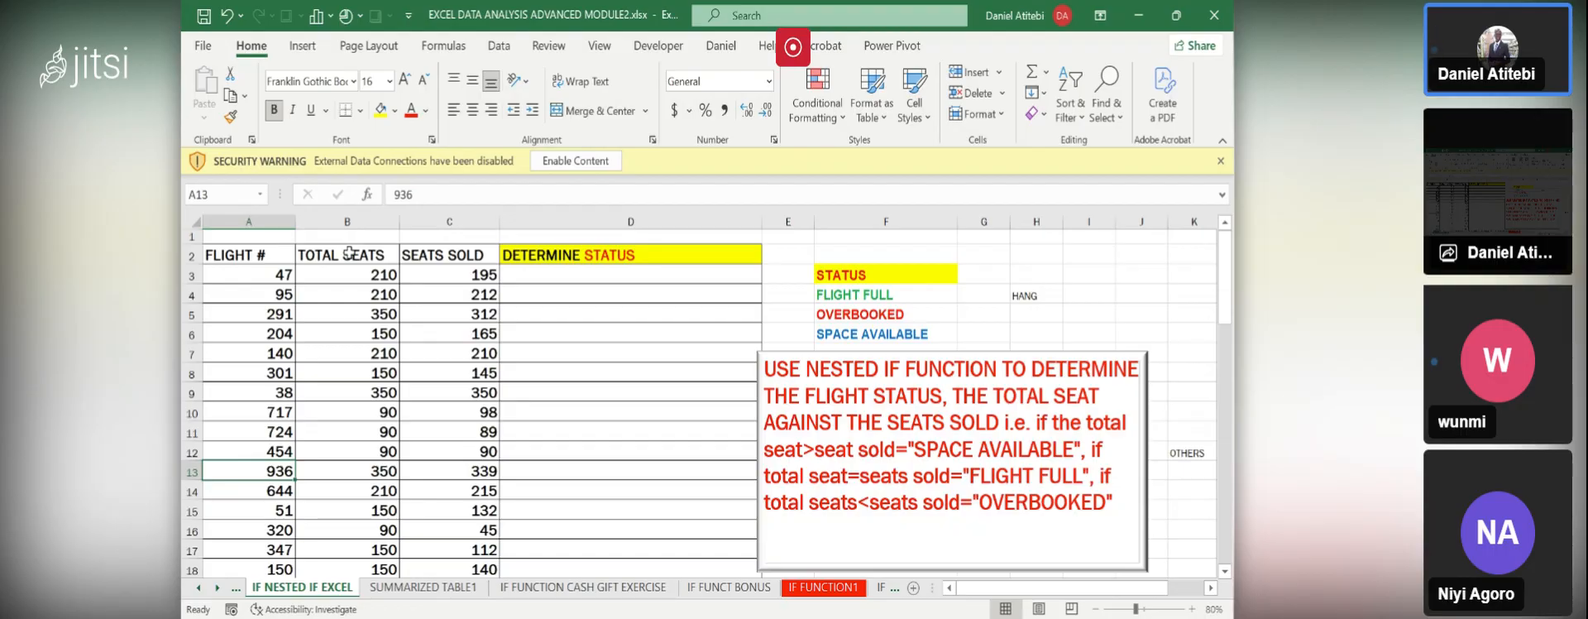
left_click(843, 295)
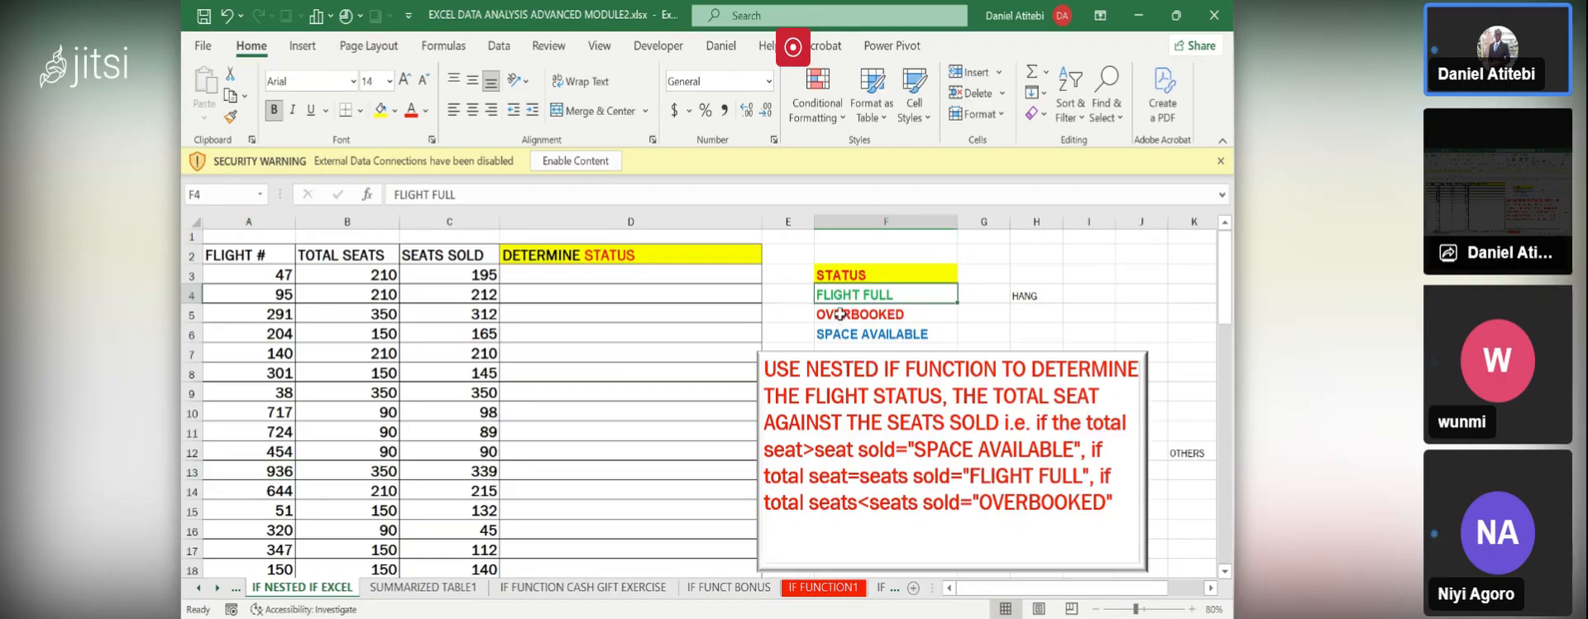
left_click(840, 317)
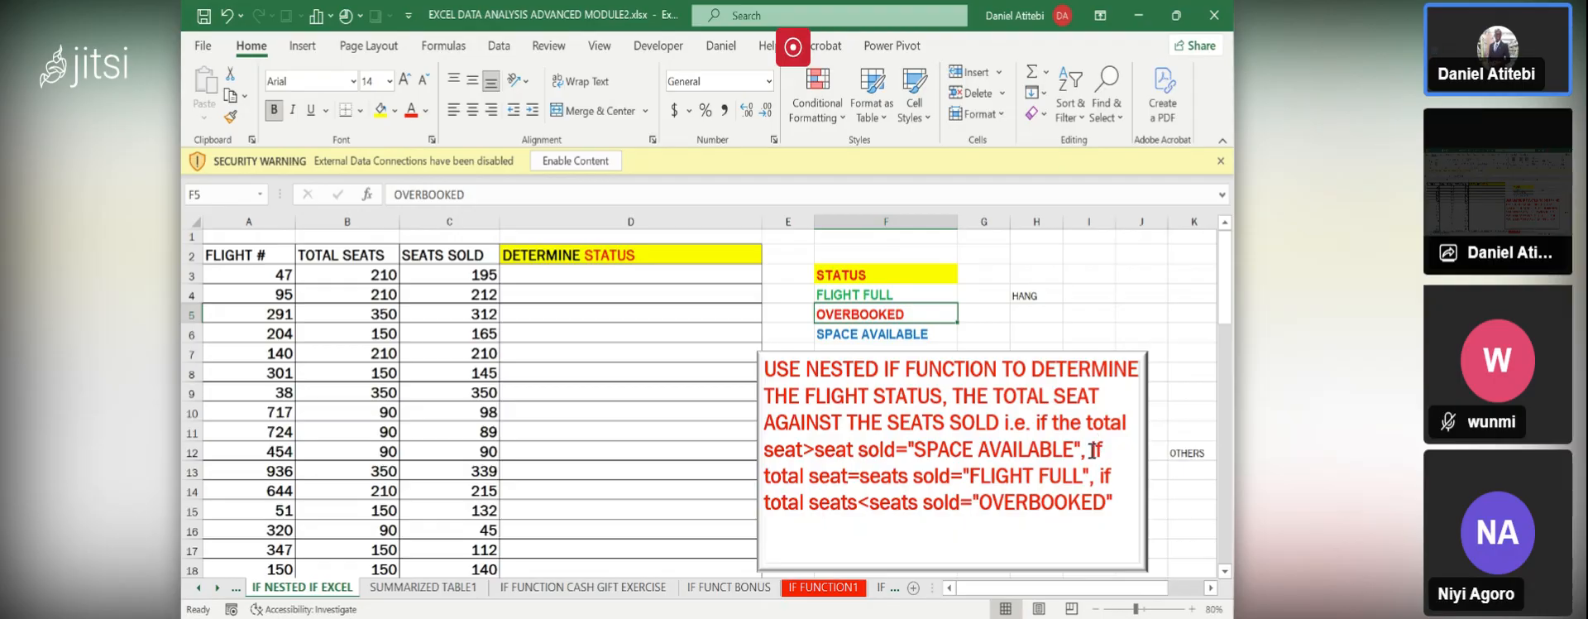
left_click_drag(1091, 449, 1133, 502)
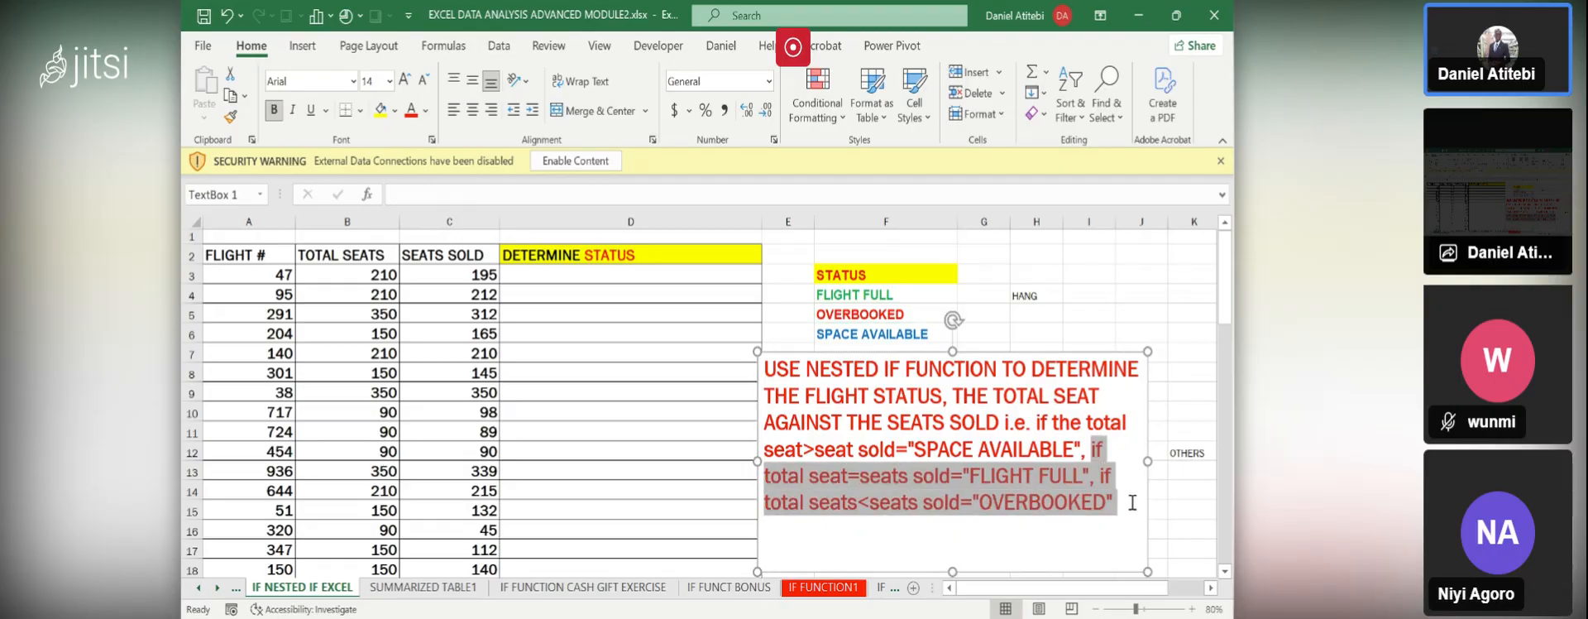
left_click(1089, 279)
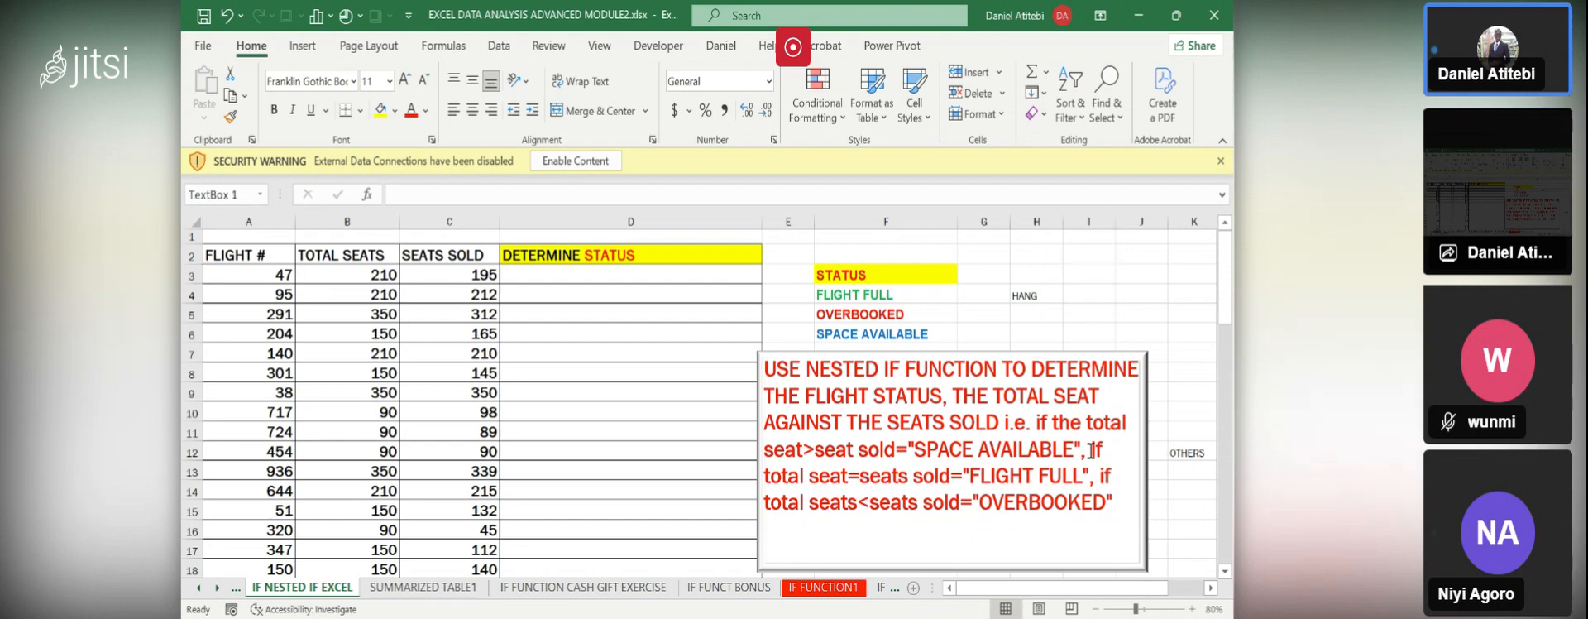
left_click_drag(1090, 449, 1126, 497)
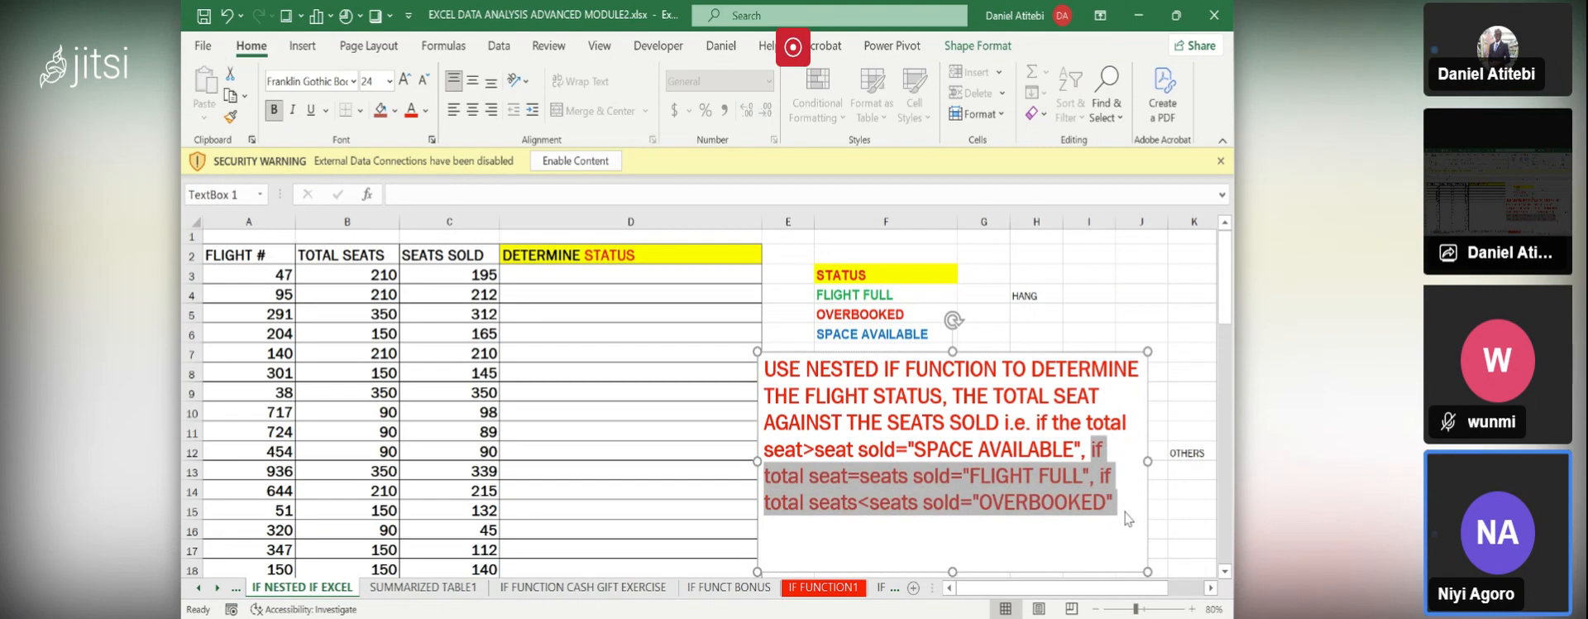
left_click(1093, 273)
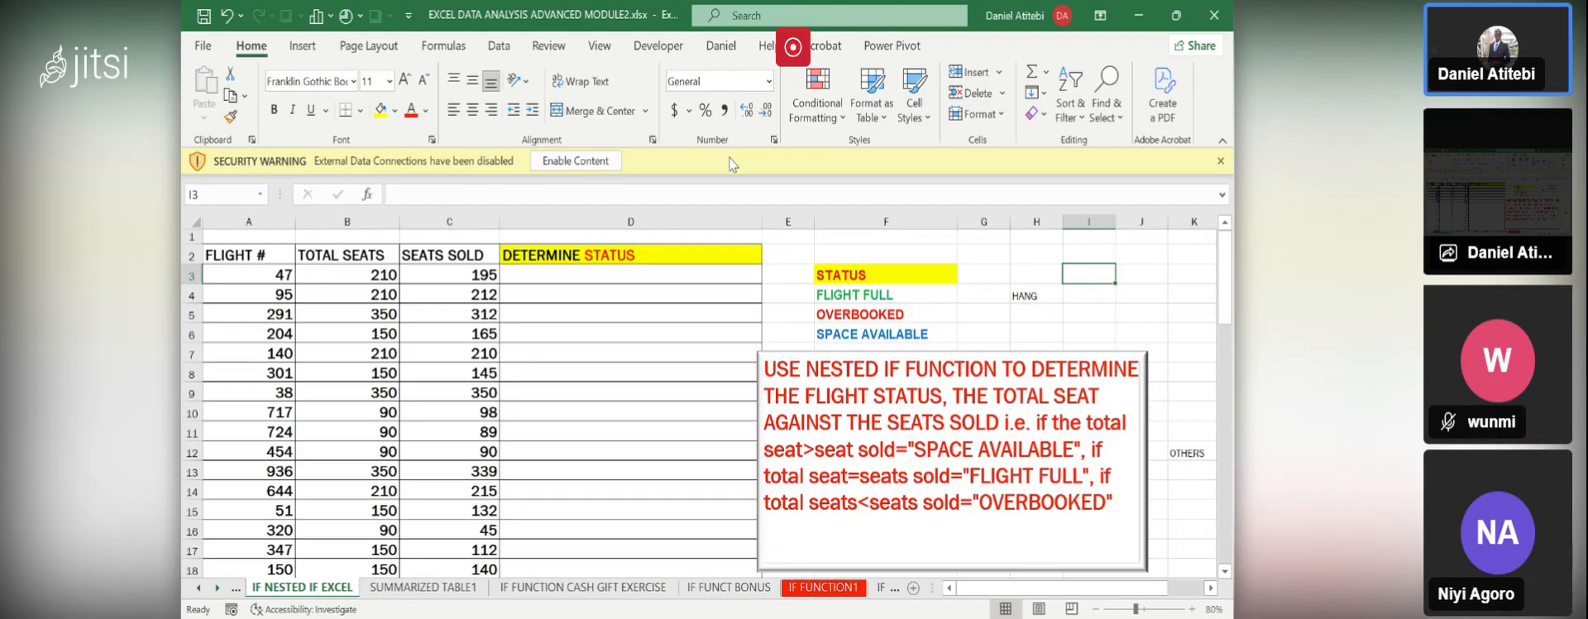
- Start an IF formula in the first DETERMINE STATUS cell, D3, with the condition B3>C3
left_click(679, 275)
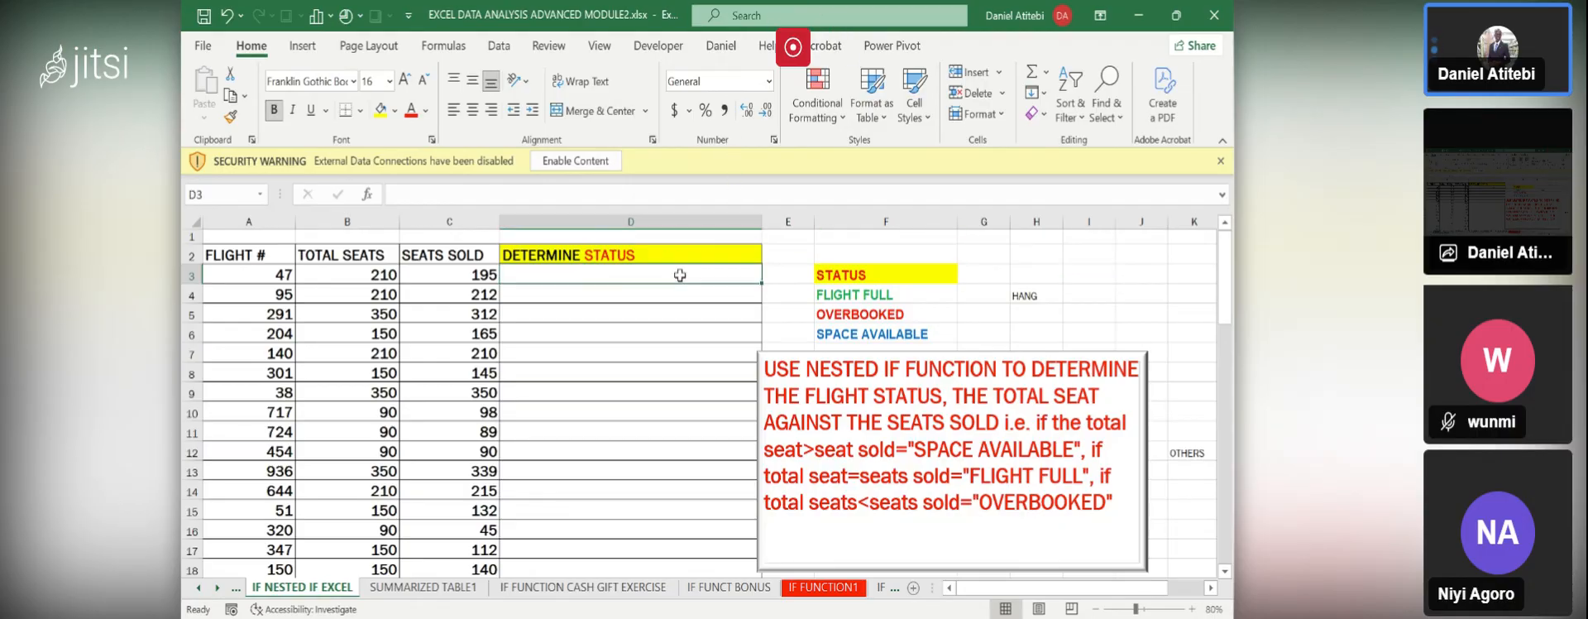
type("=")
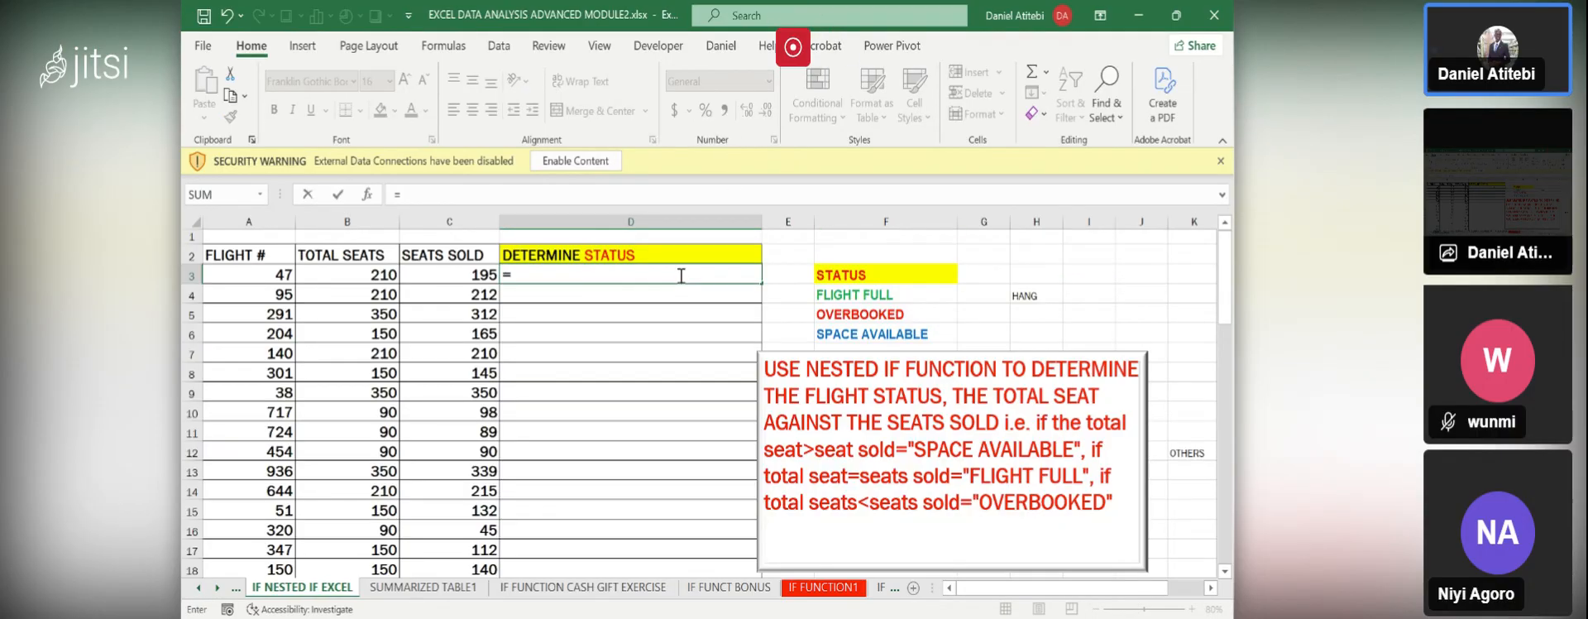
type("IF")
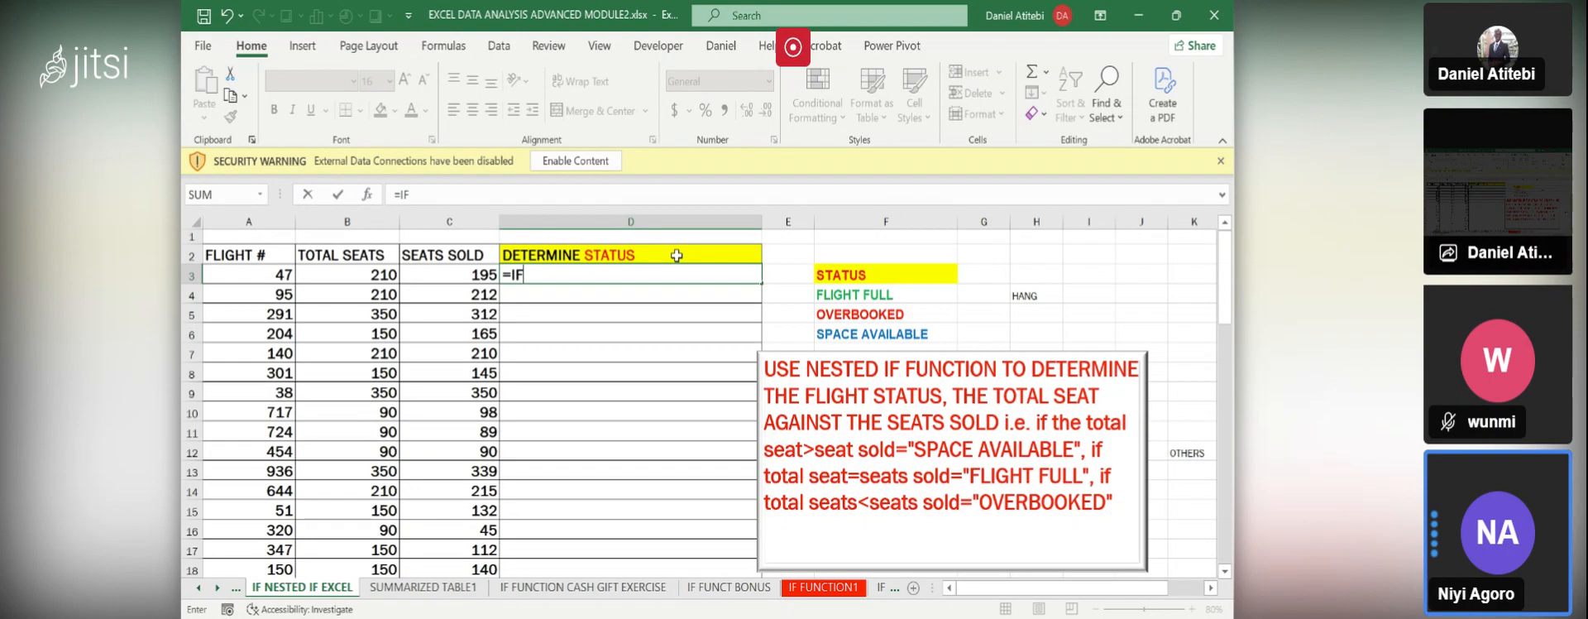
type("(")
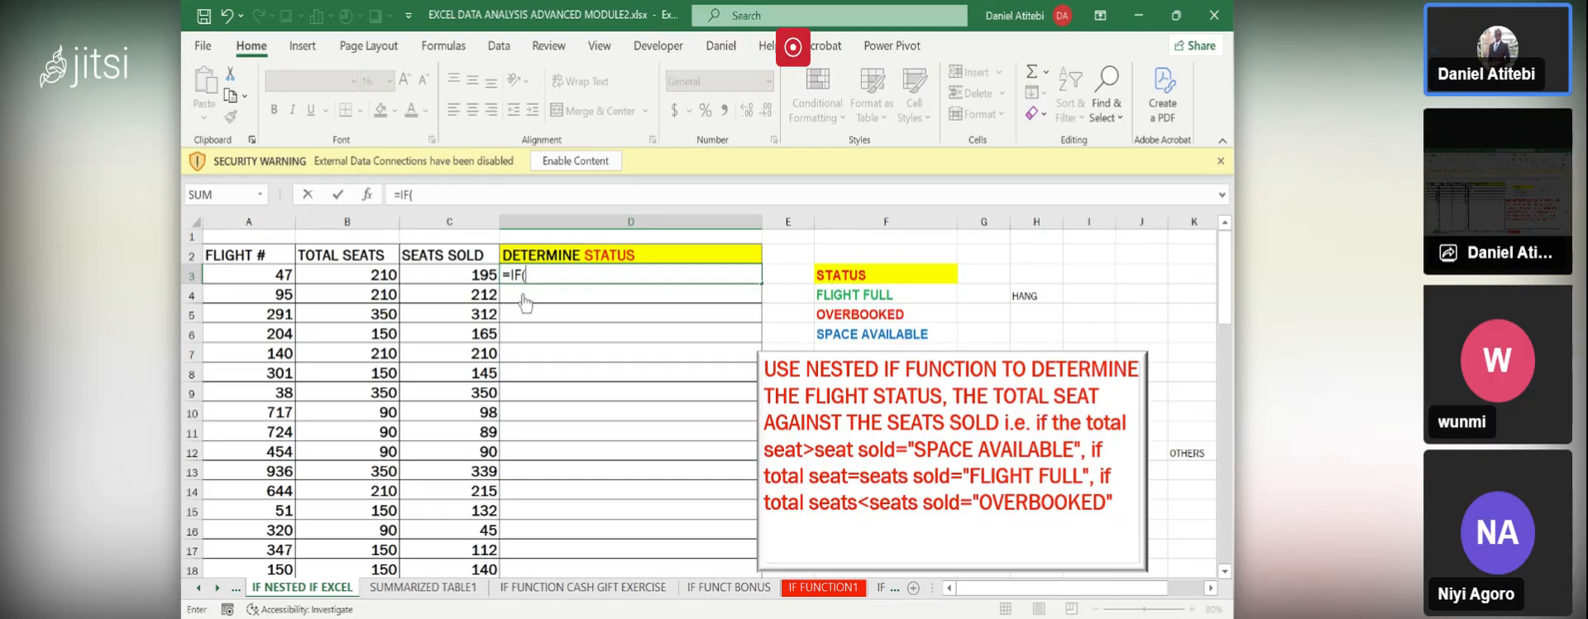
left_click(362, 272)
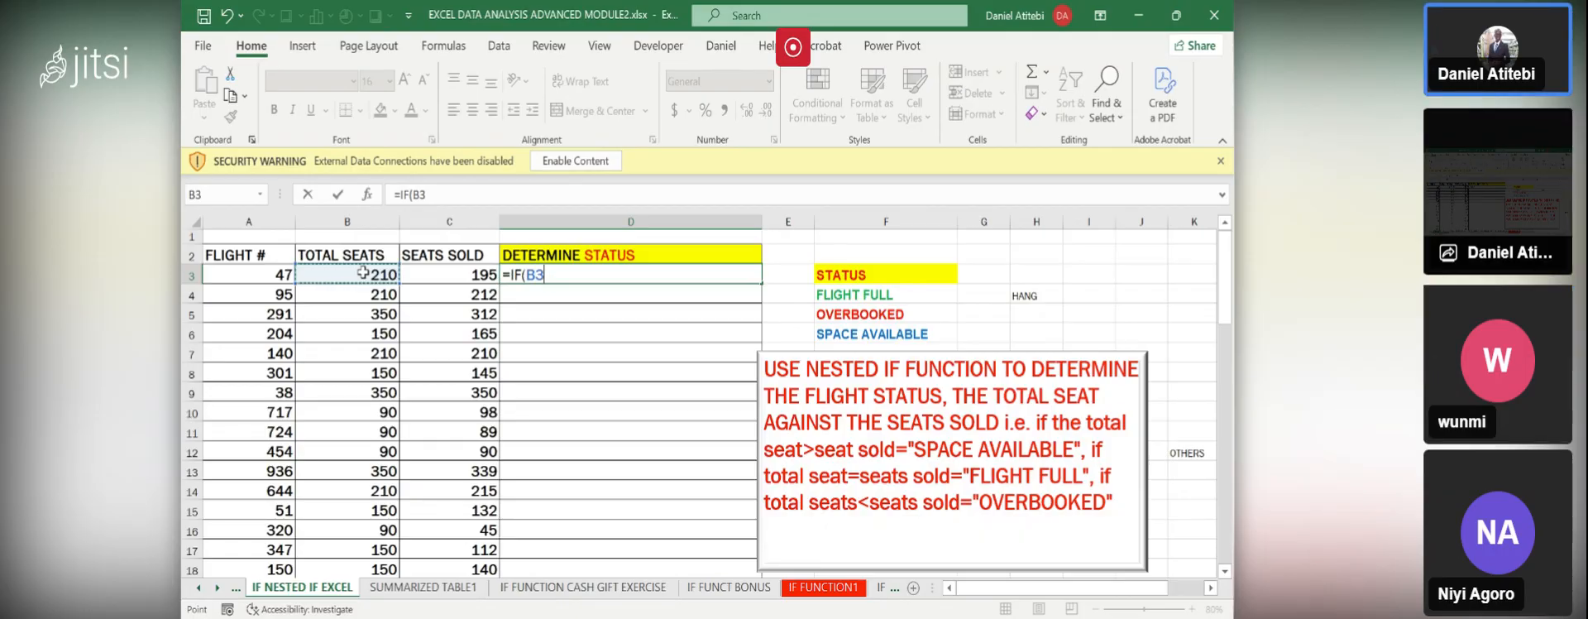
type(">")
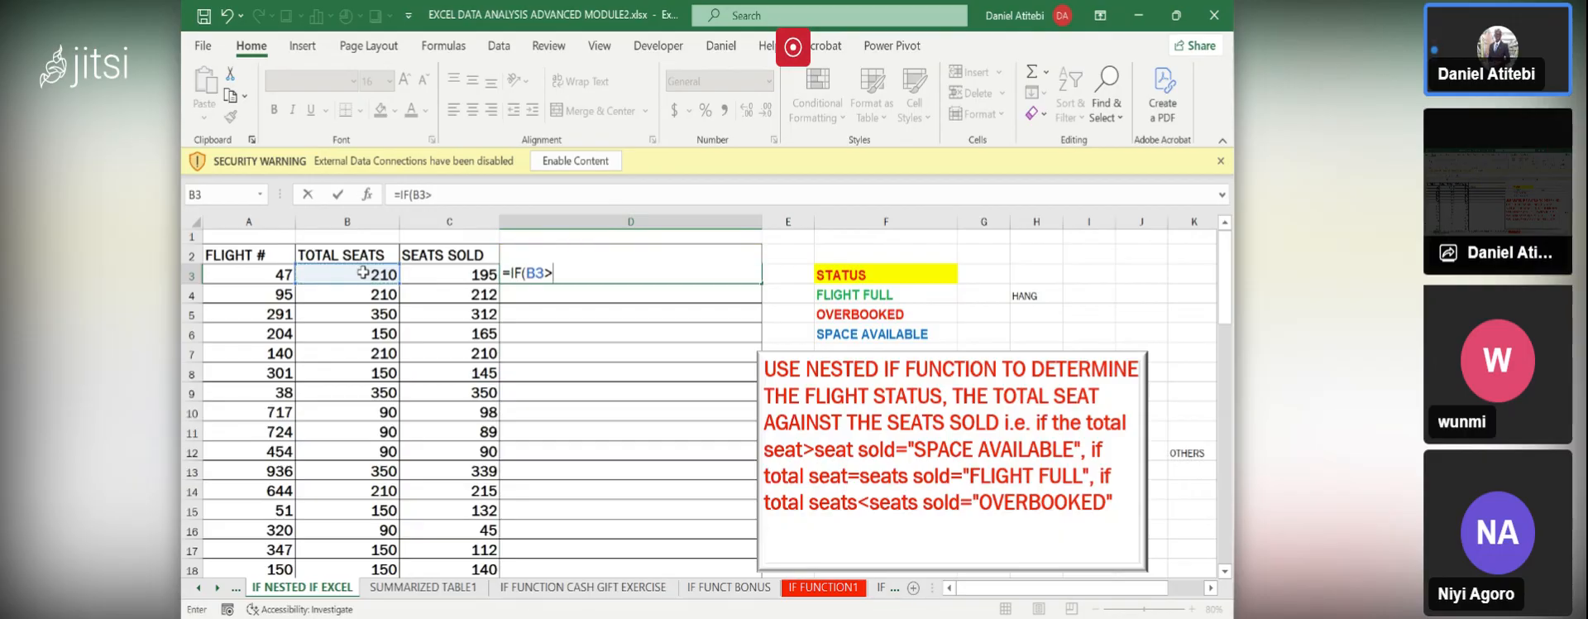
left_click(472, 273)
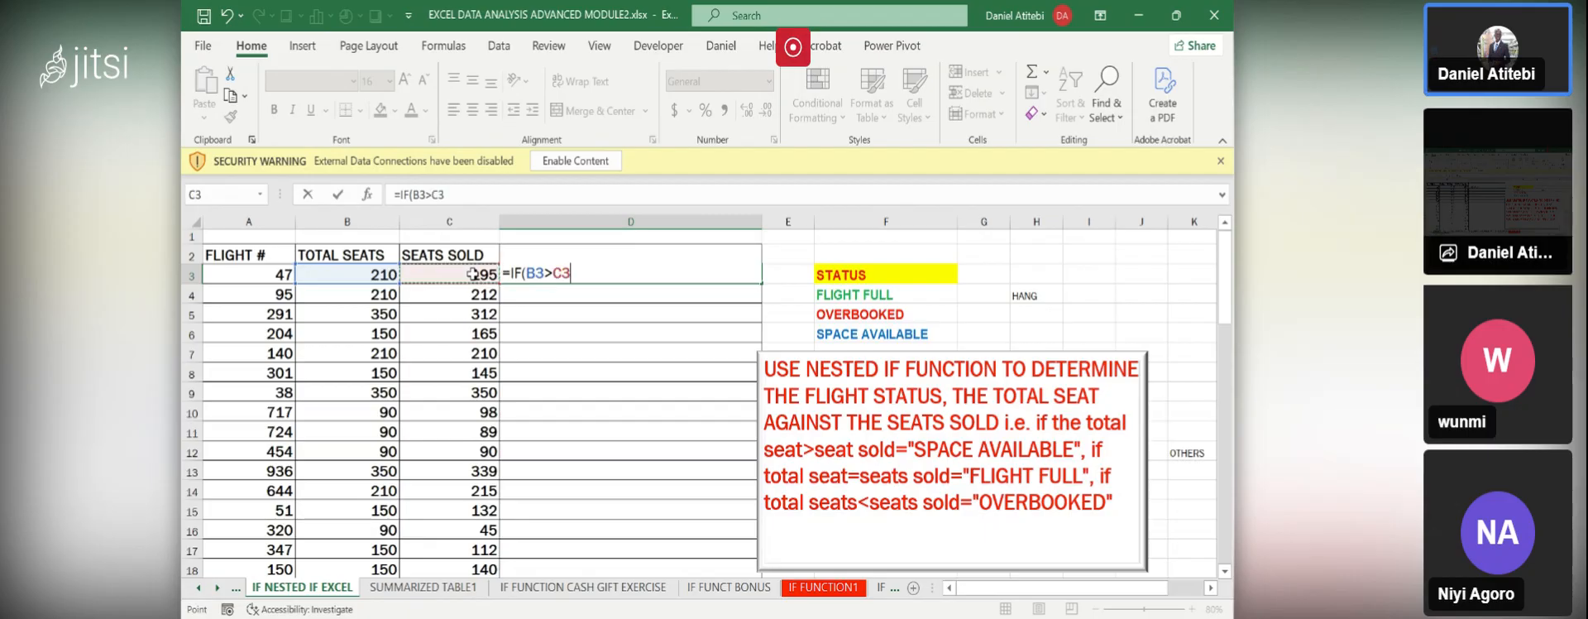
- Return "SPACE AVAILABLE" when the first condition in D3 is true and nest a second IF with the condition B3=C3
type(",")
type("\"SPACE AVAILABLE\",")
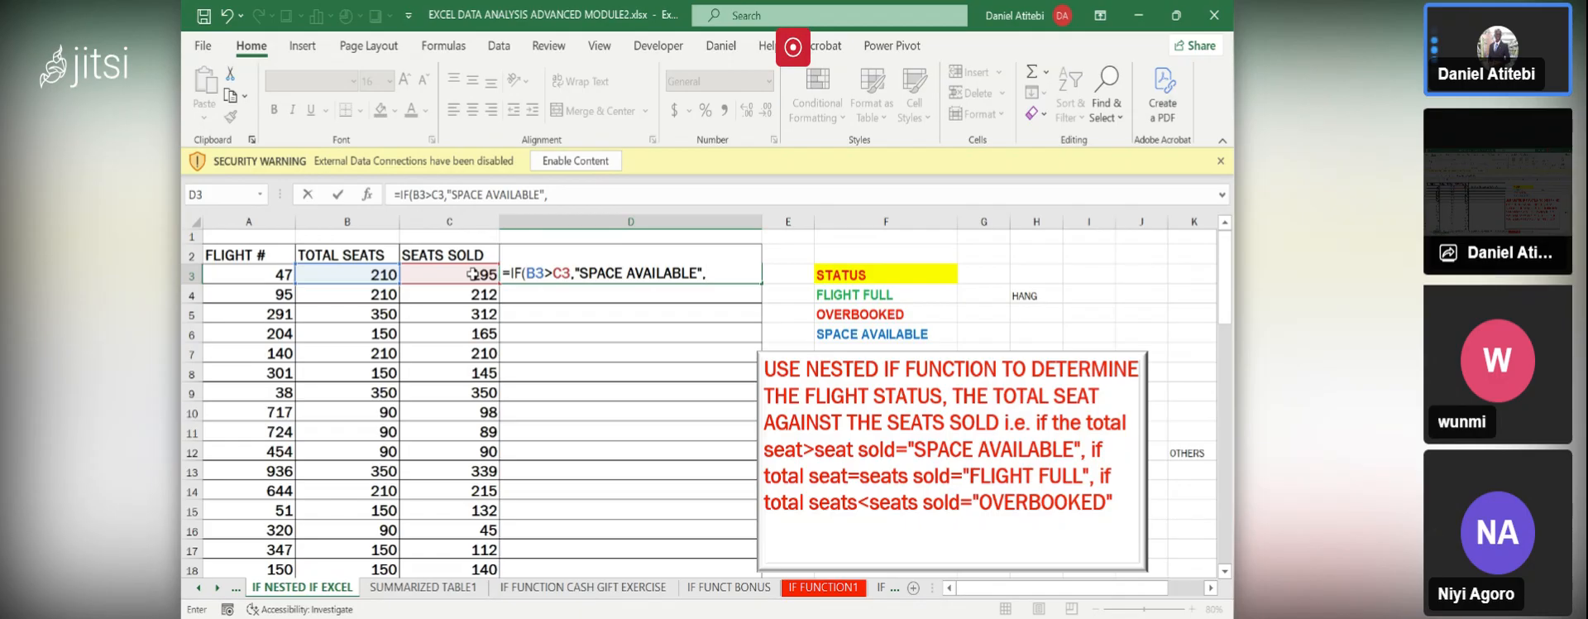
type("IF(")
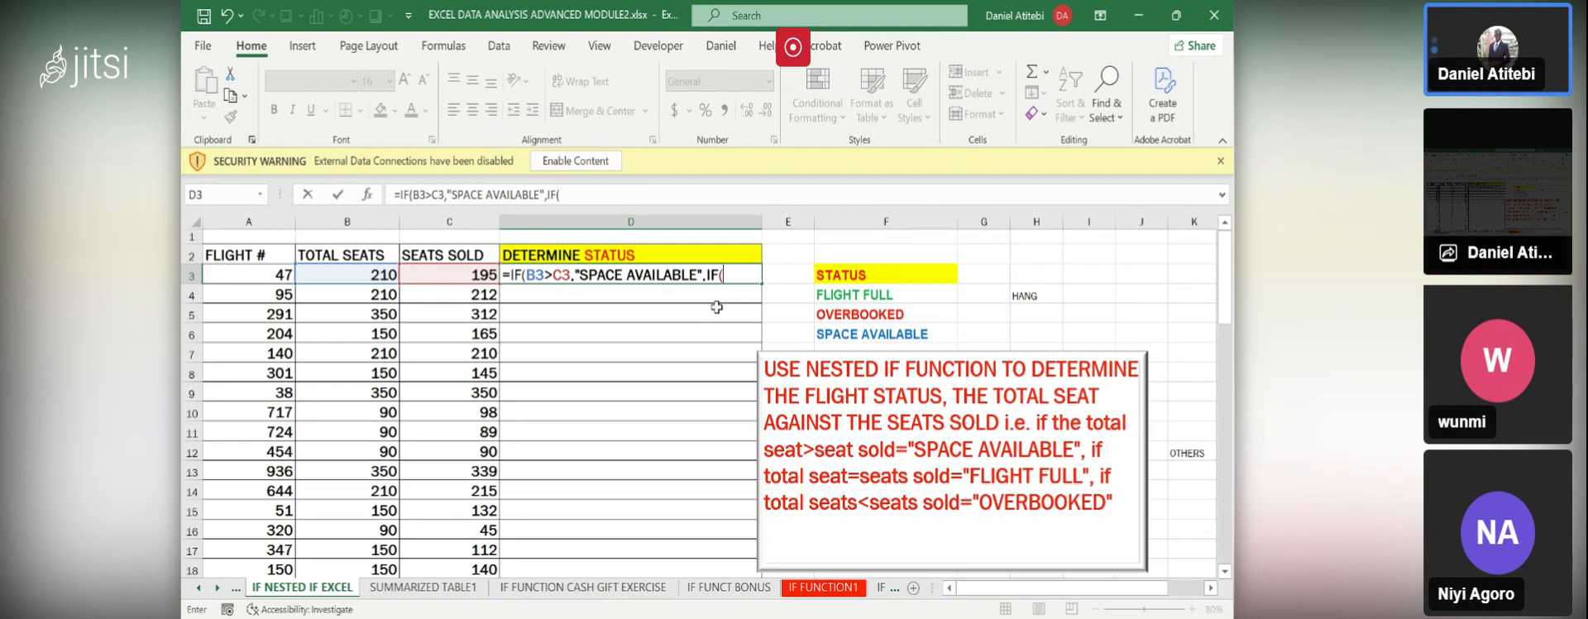
left_click(370, 273)
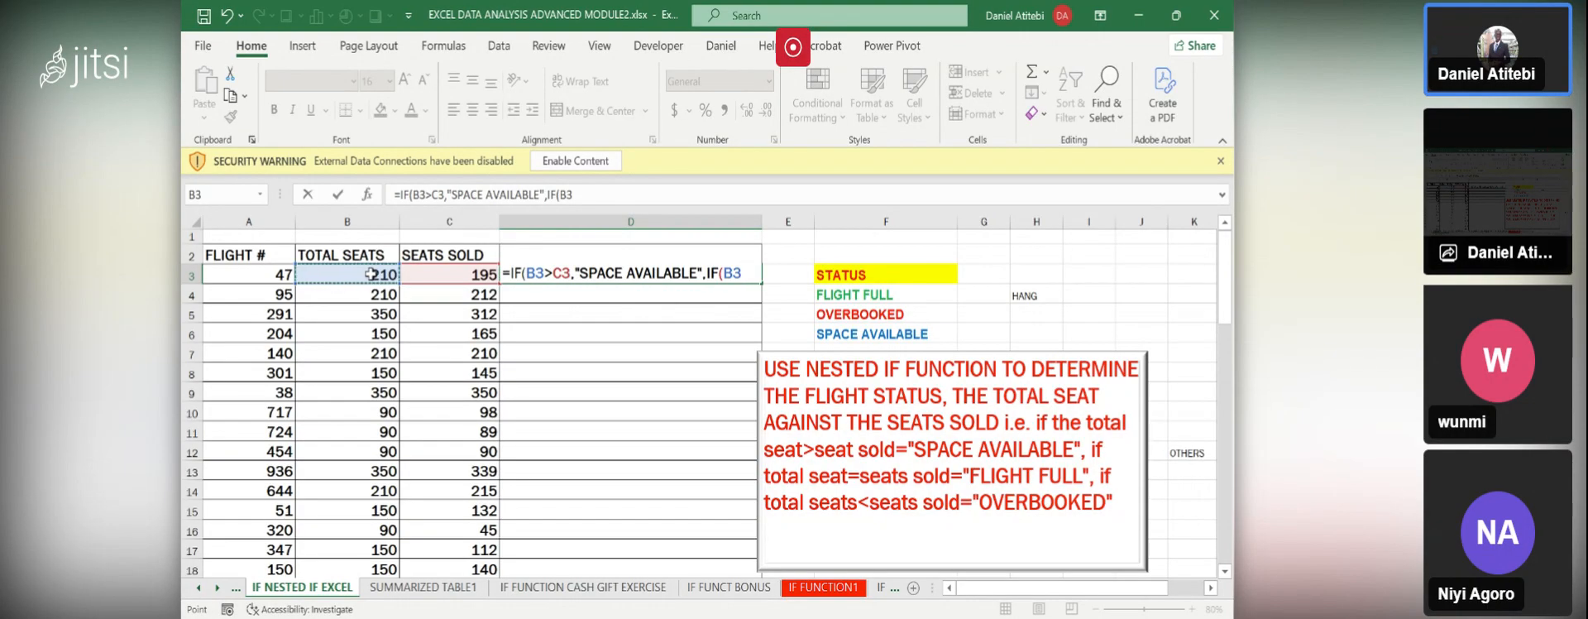
type("=")
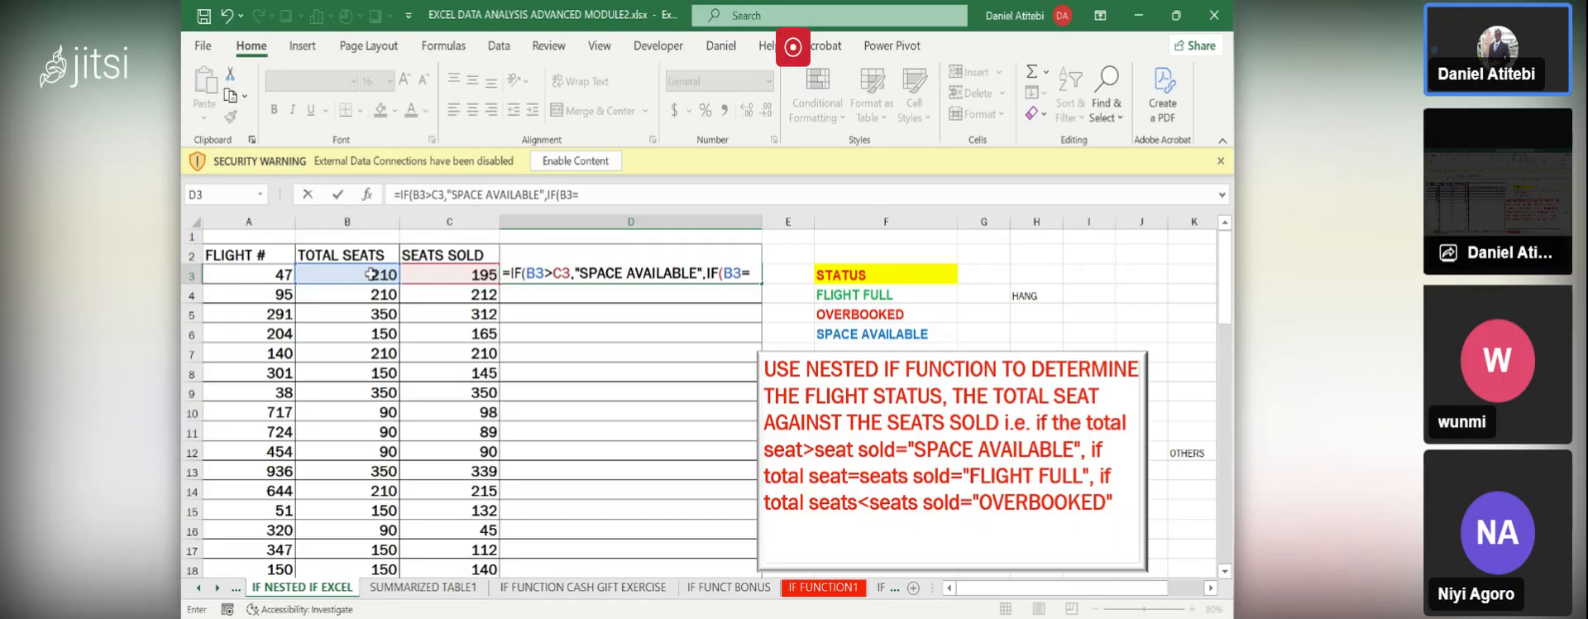
left_click(437, 275)
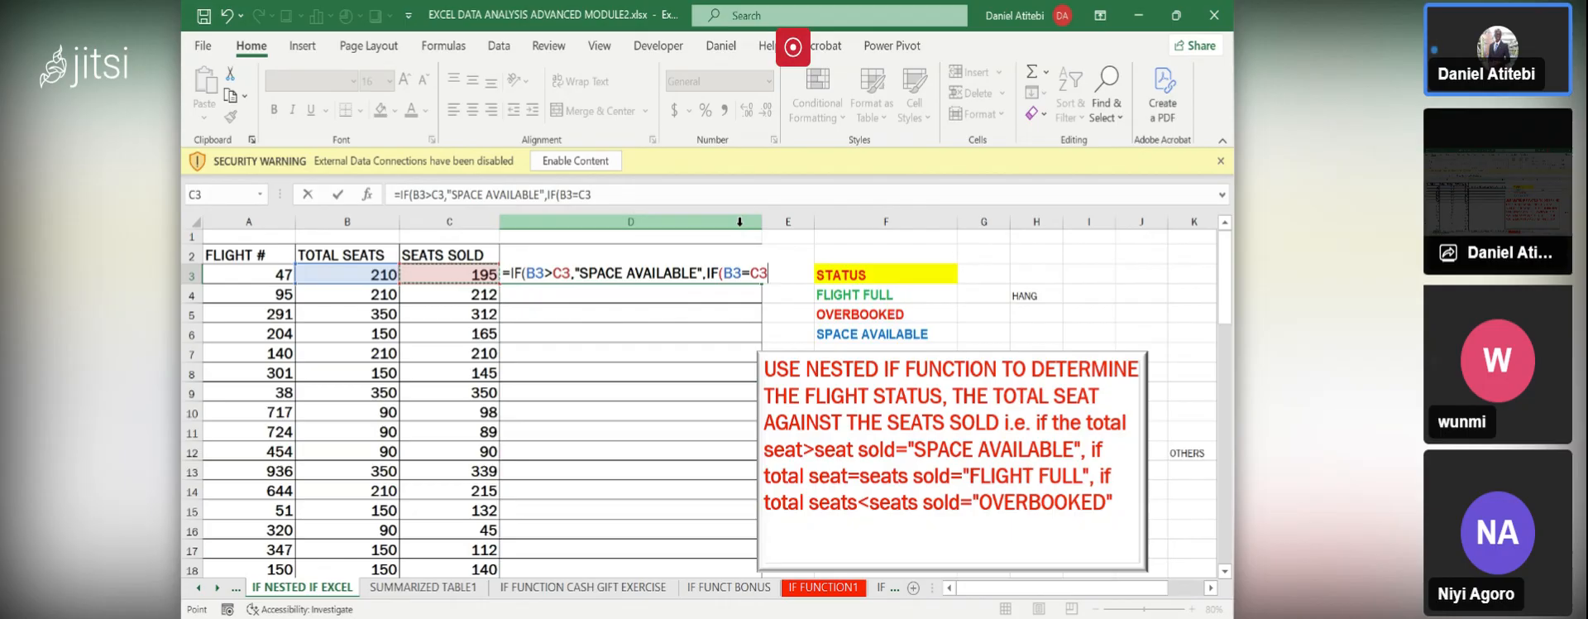
- Add "FLIGHT FULL" as the true result of the nested IF in D3
type("\"FL")
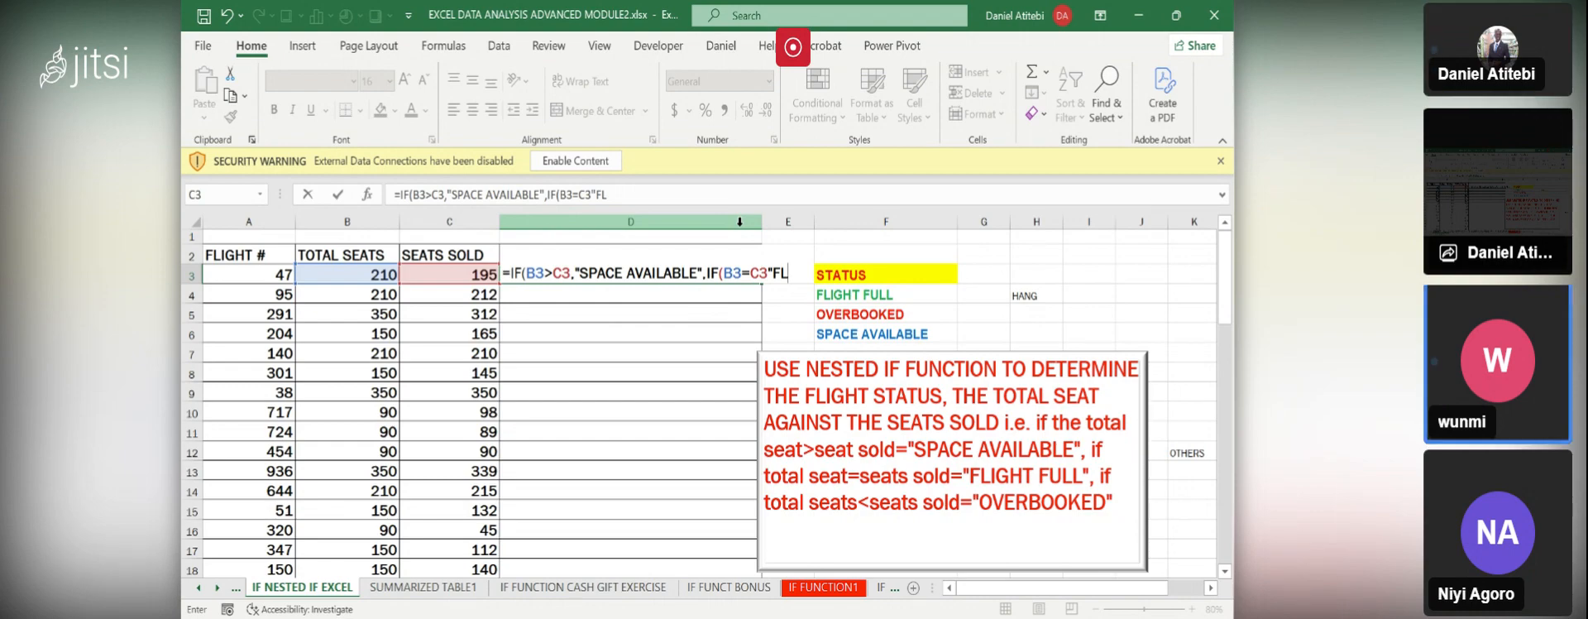
key("BackSpace")
key("BackSpace")
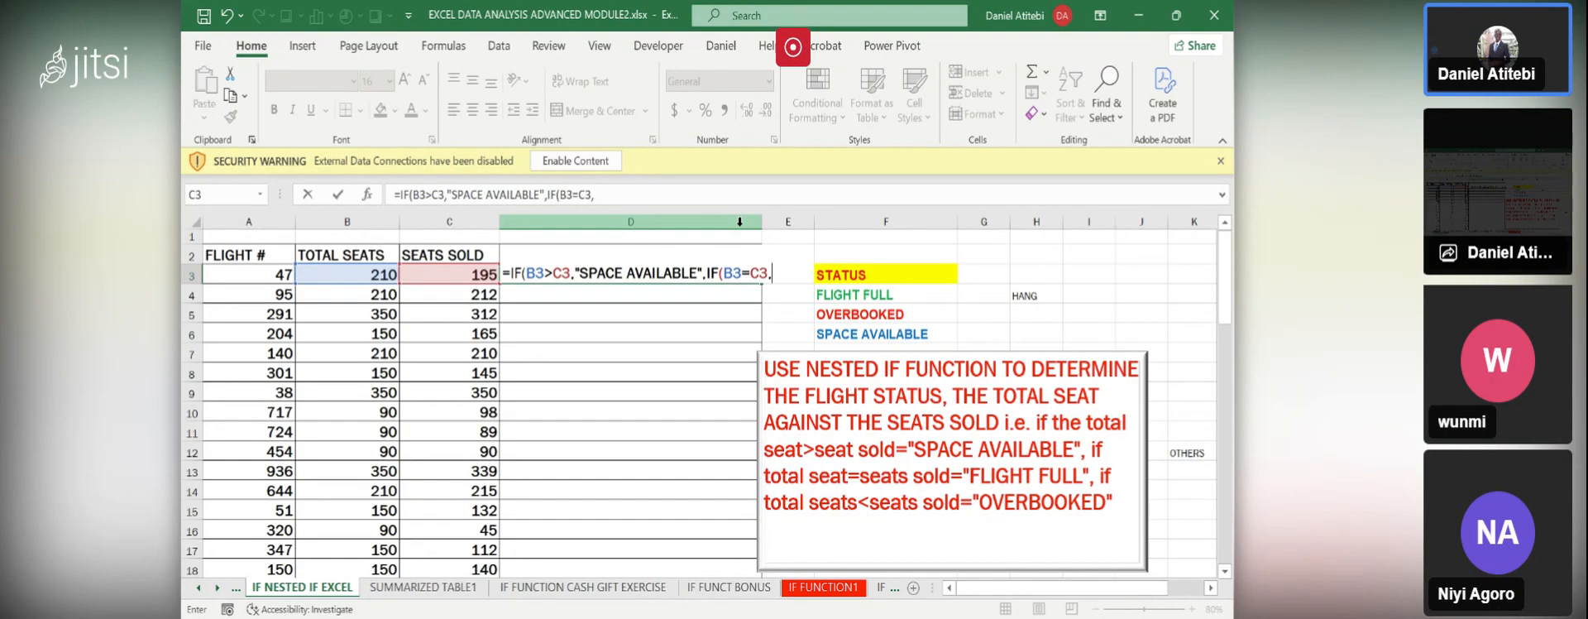
type("\"")
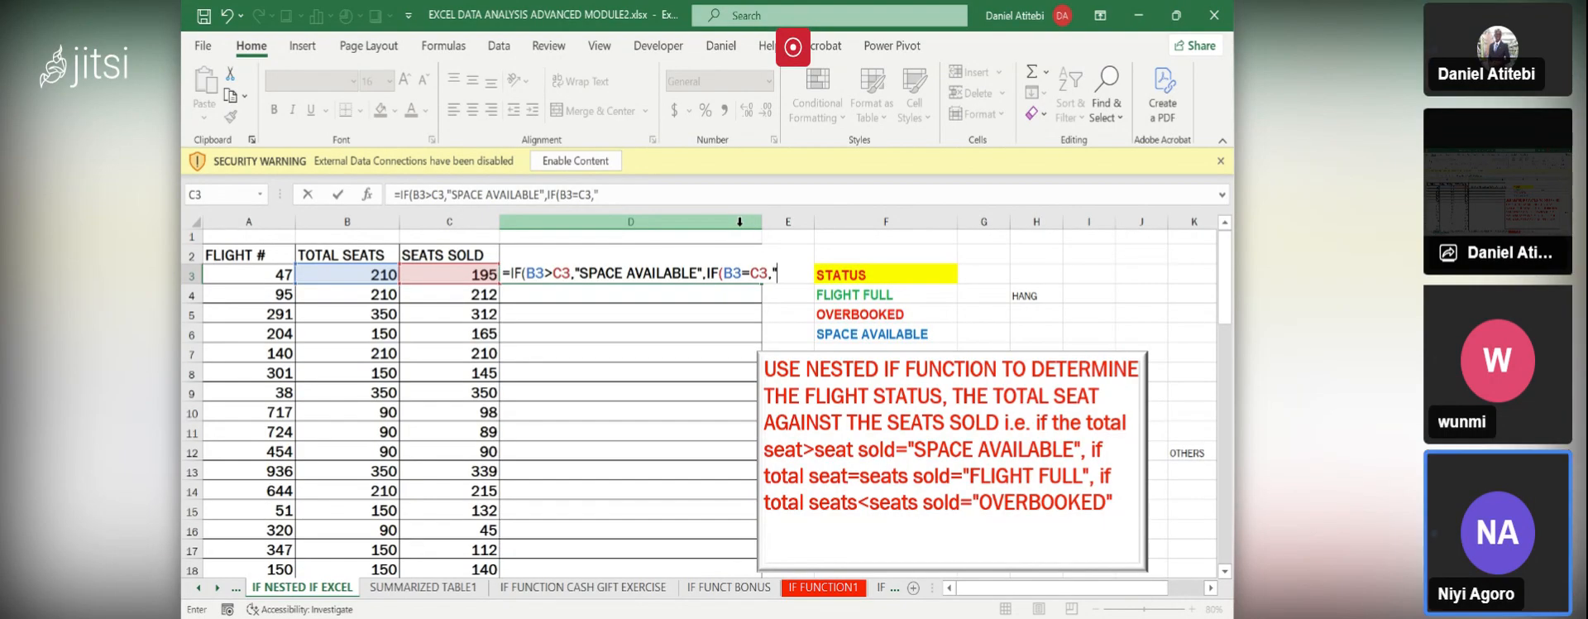
type("FL")
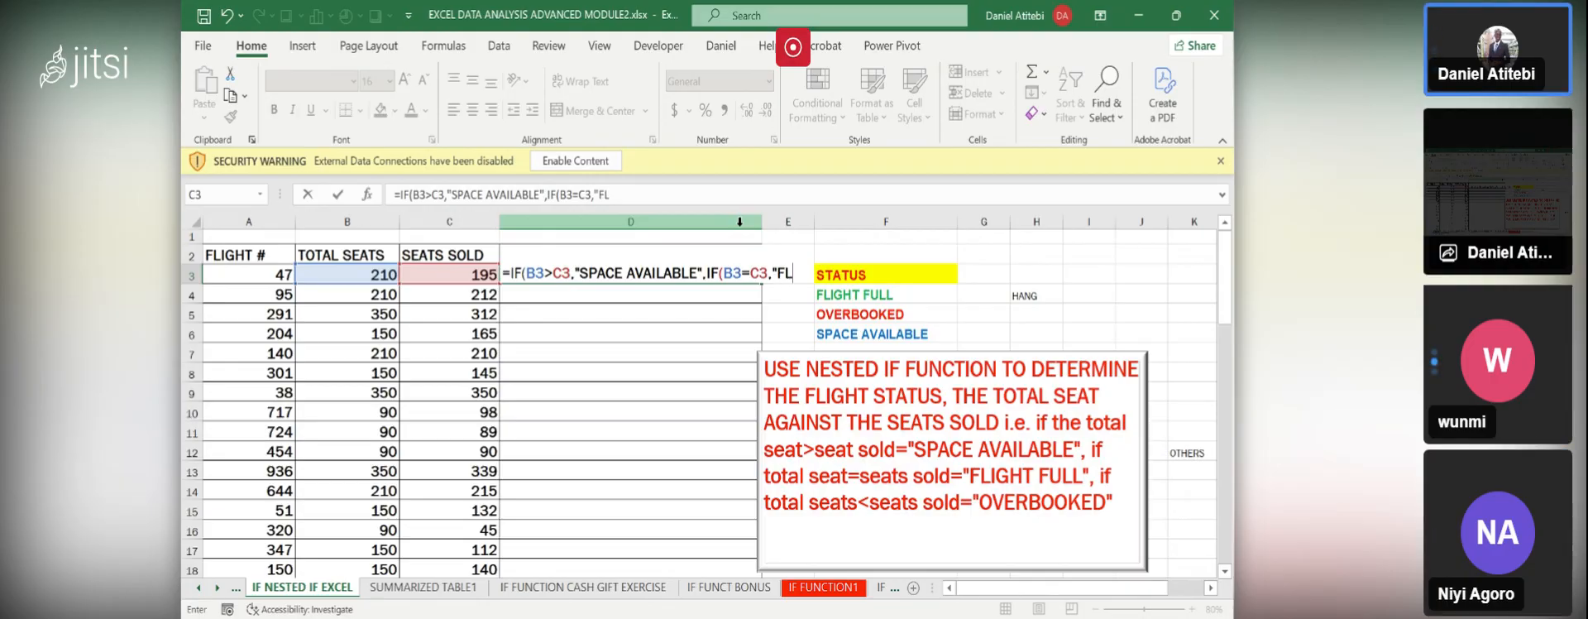
type("IGHT FULL")
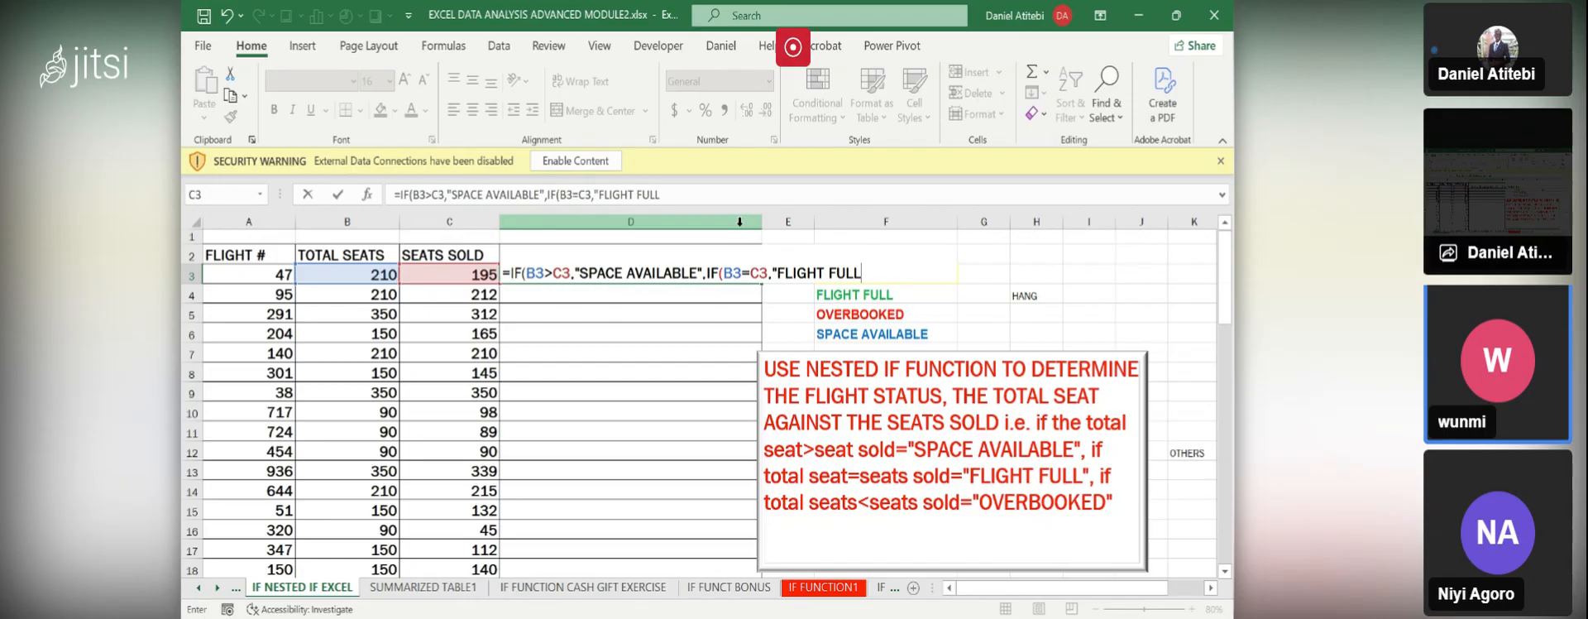
type("\",")
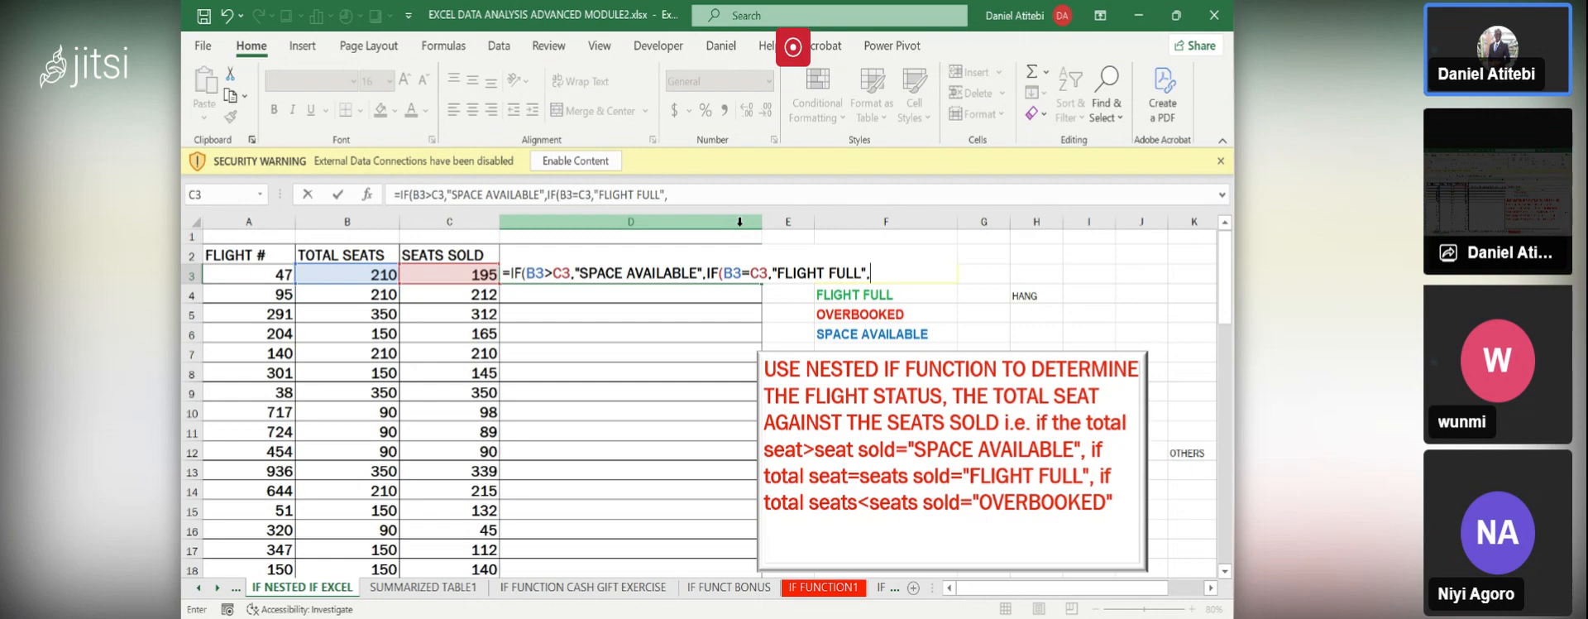
- Finish the D3 formula with "OVERBOOKED" as the final false result, close both IFs and enter it
type("\"VER")
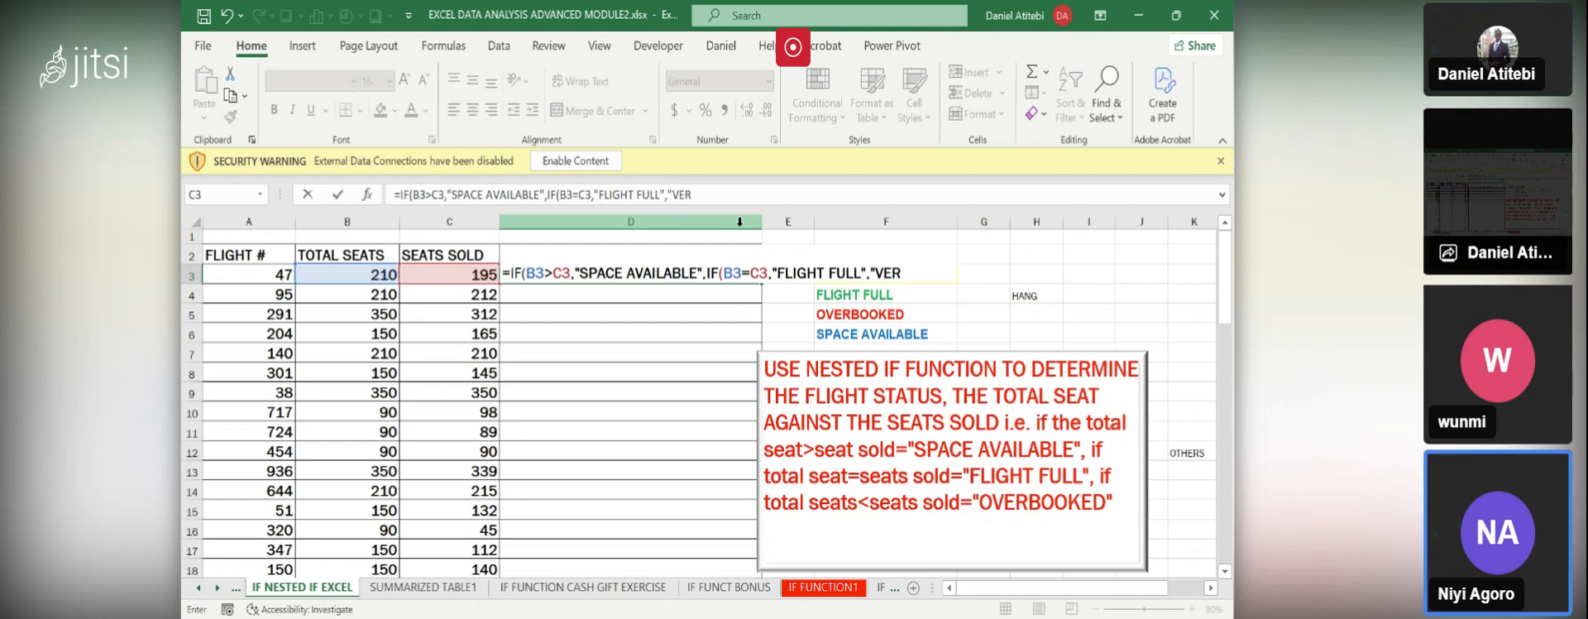
key("BackSpace")
key("BackSpace")
key("BackSpace")
type("OV")
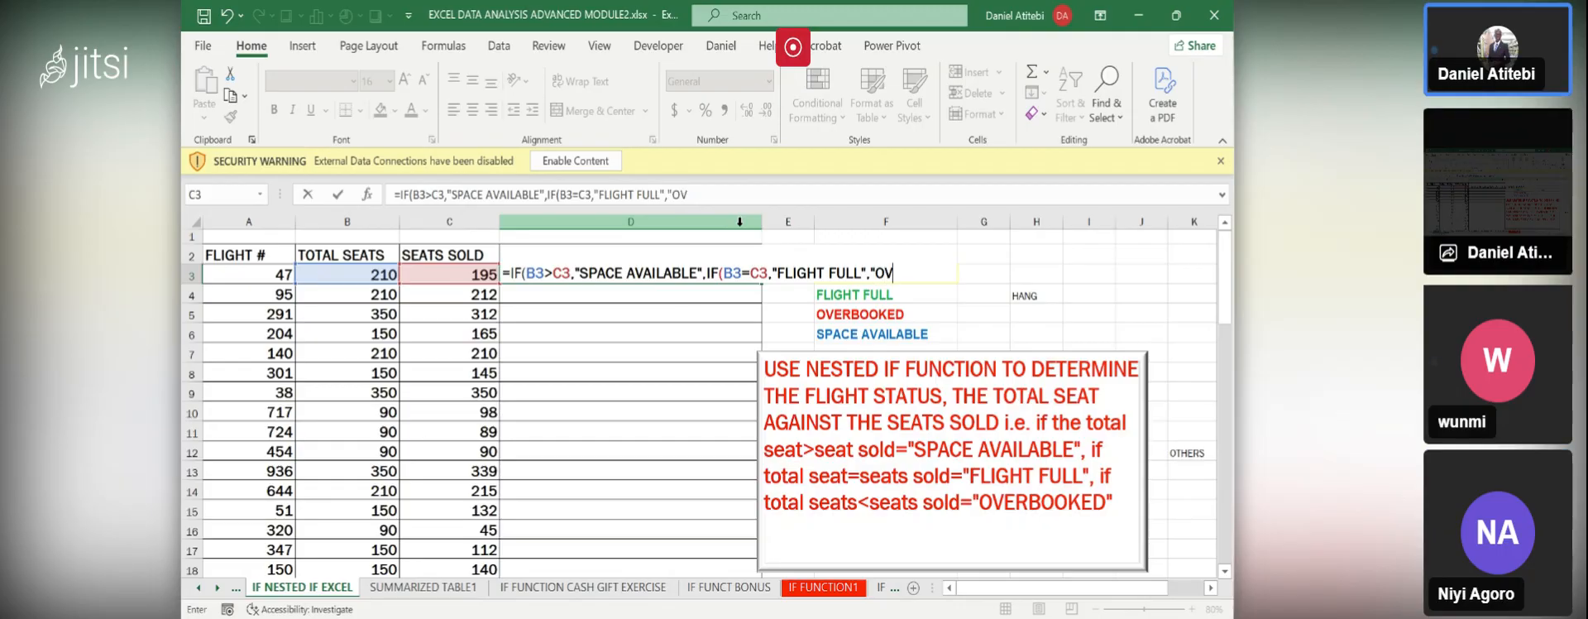
type("ERBOOKED")
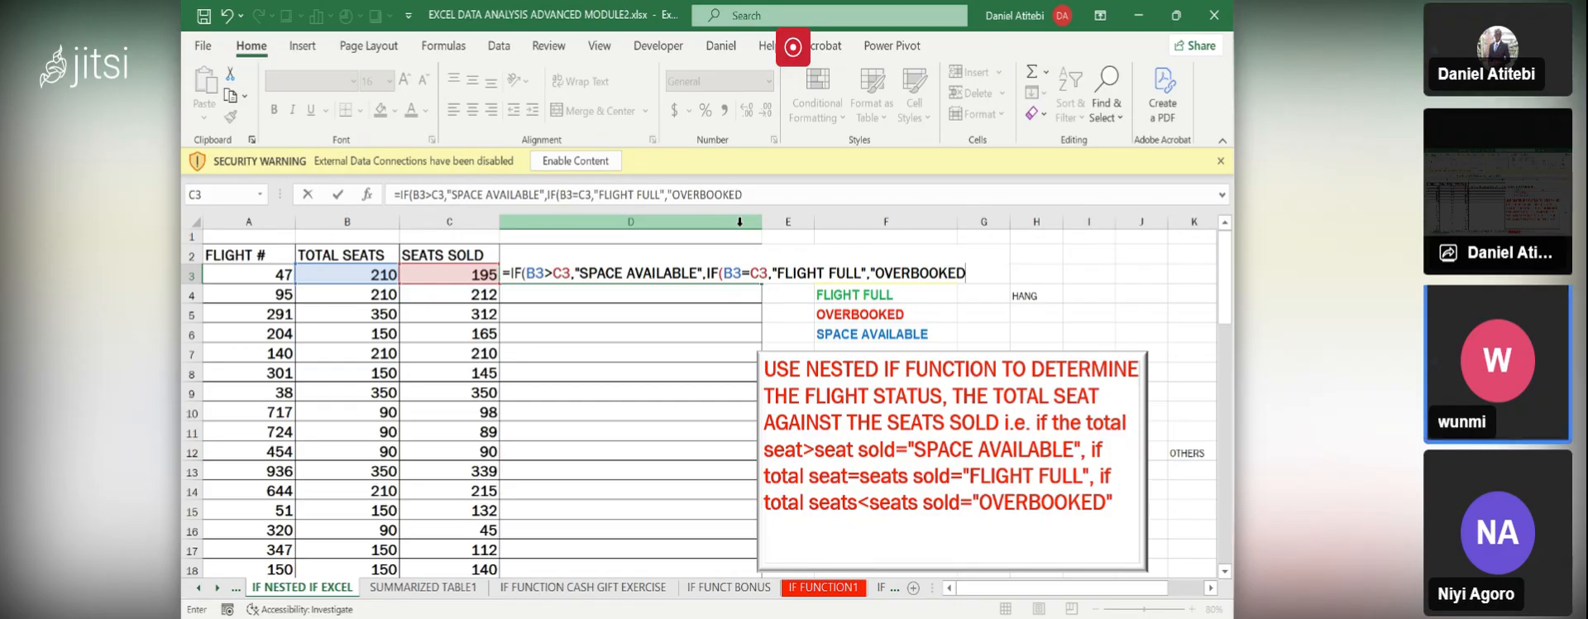
type("\"")
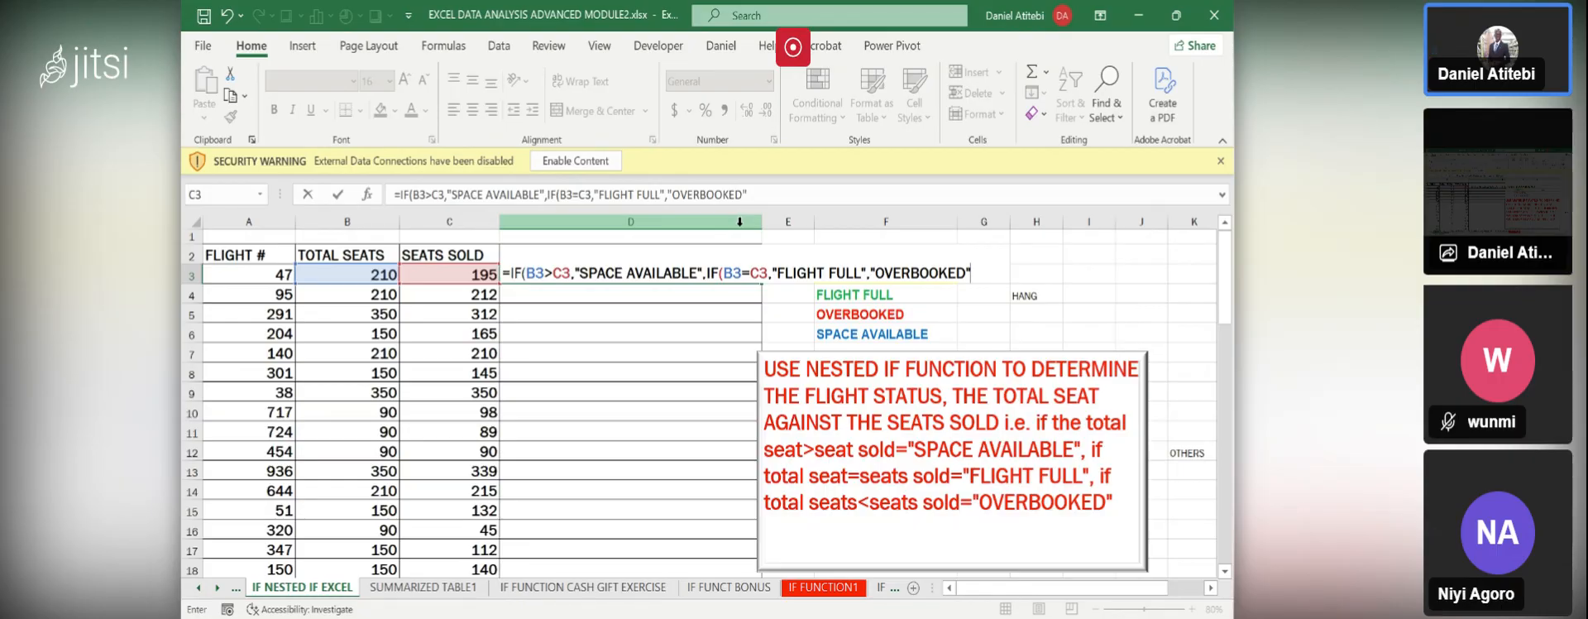
type("))")
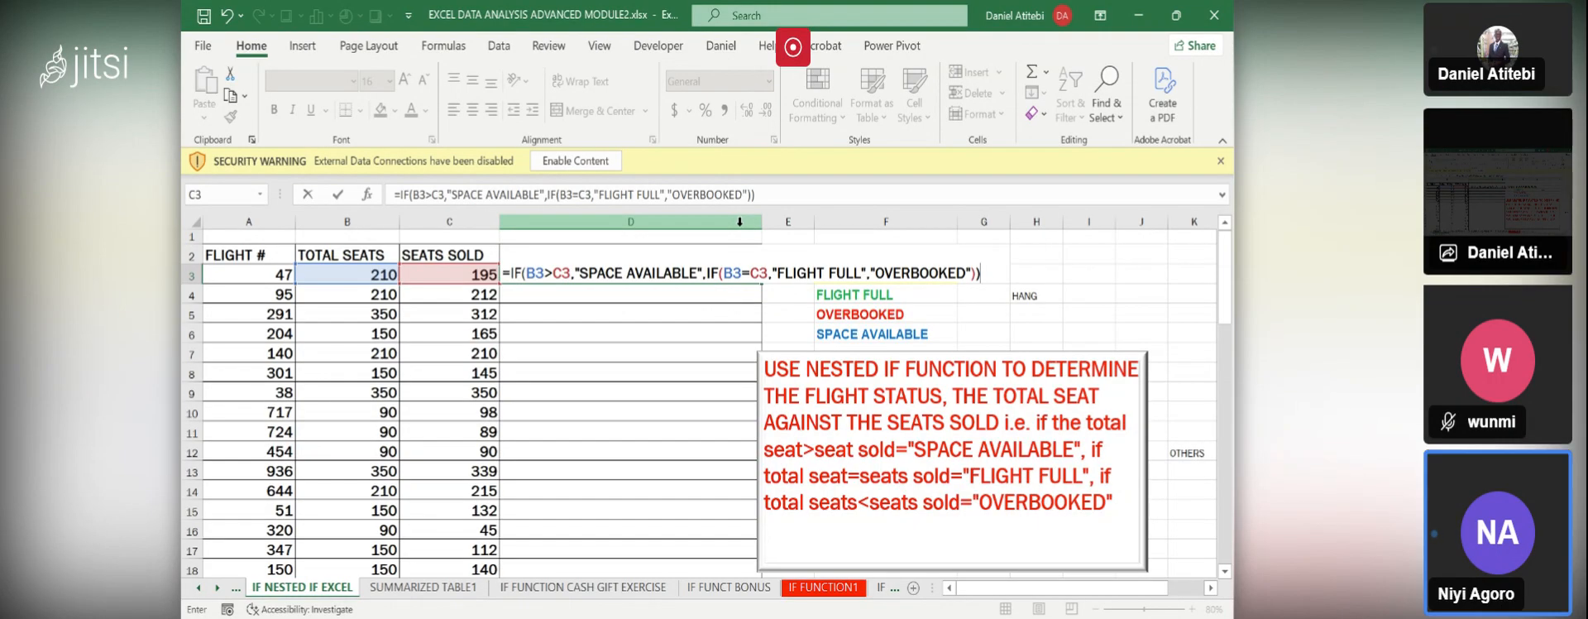
key("Return")
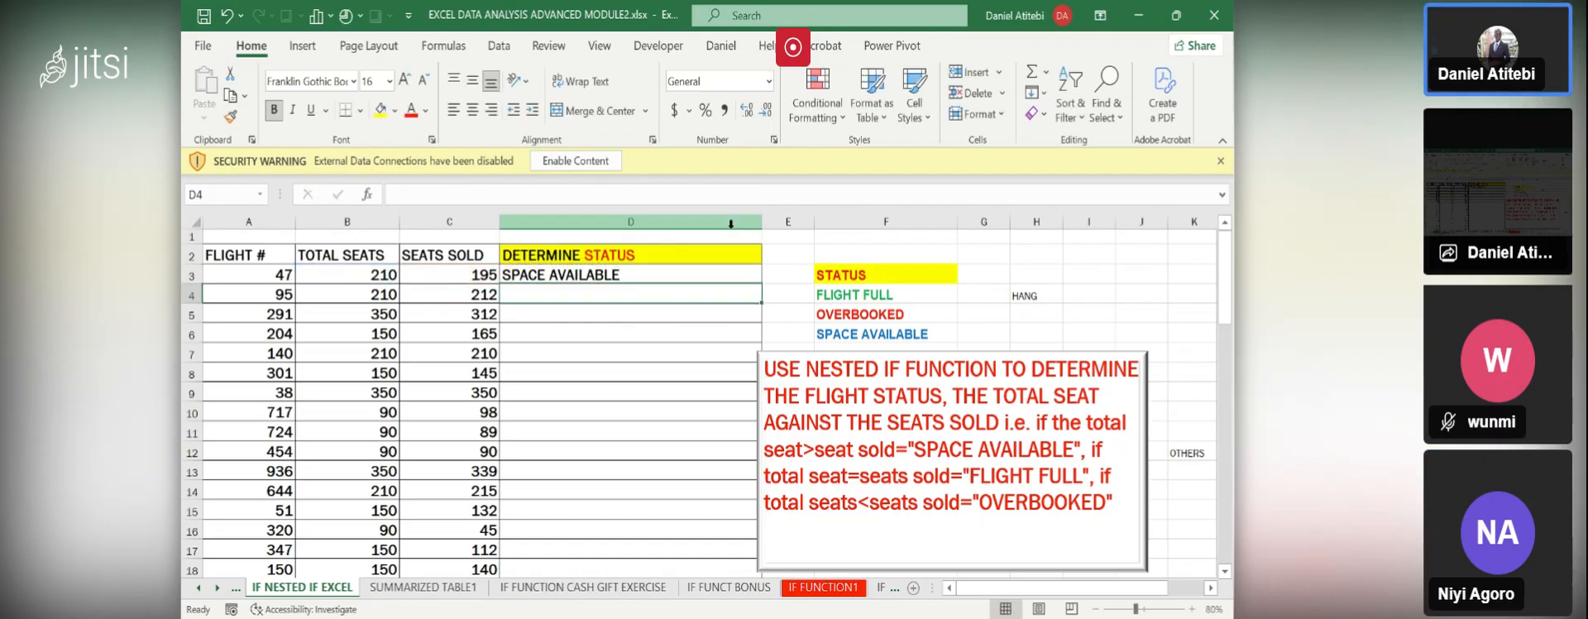
- Fill the D3 status formula down the DETERMINE STATUS column to the last flight in row 60
left_click(706, 271)
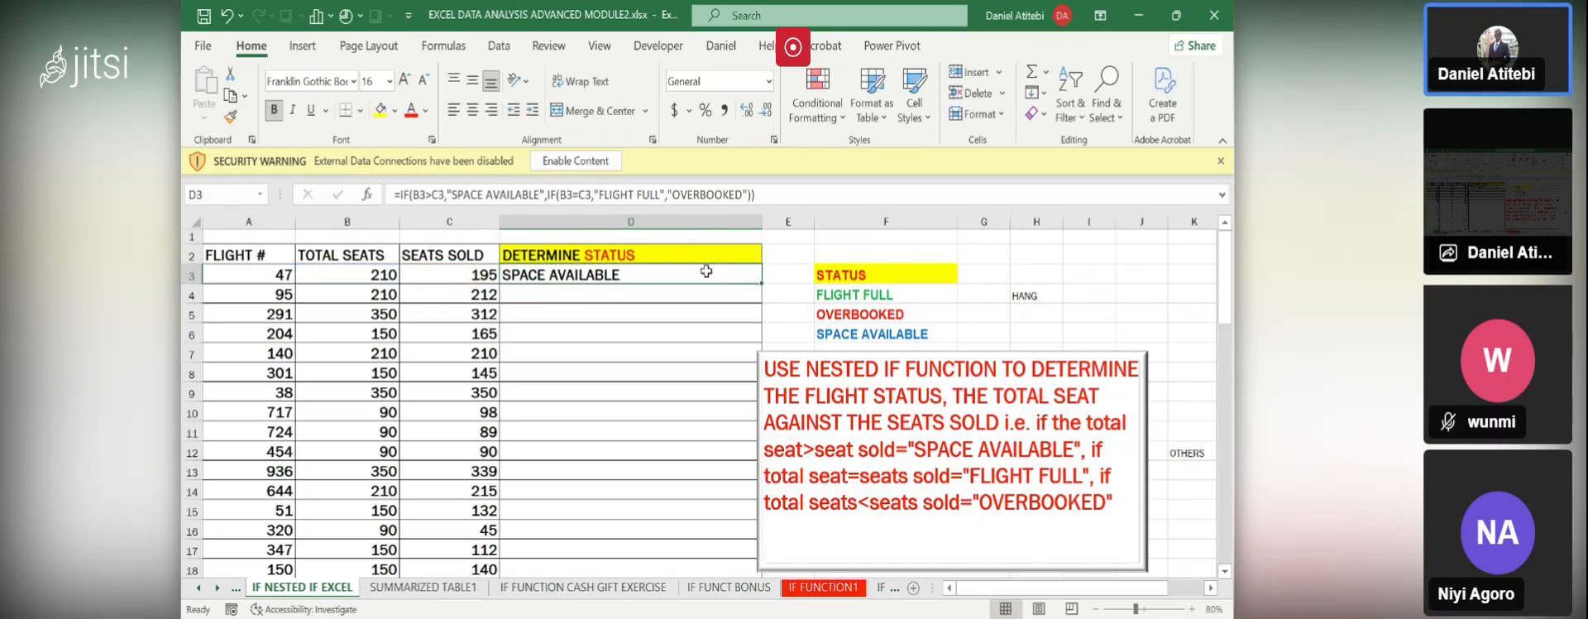
left_click_drag(760, 283, 736, 556)
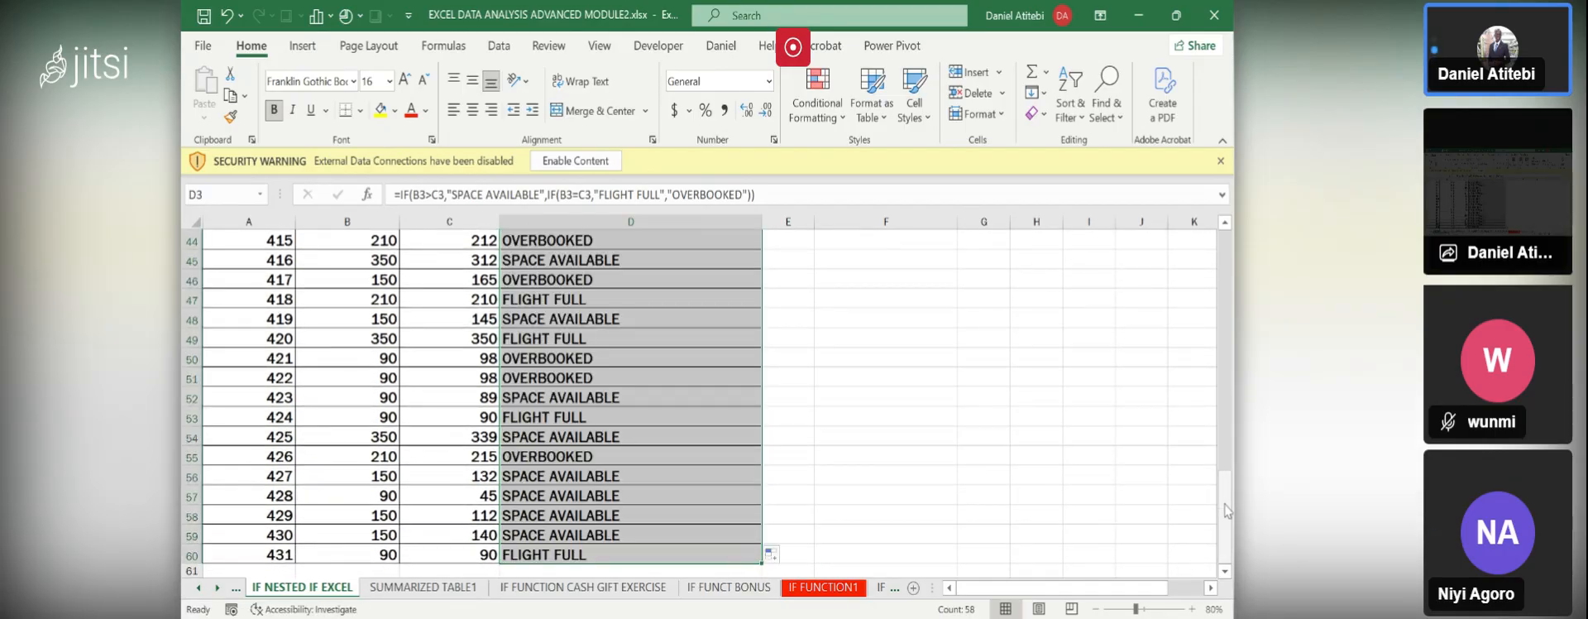
left_click_drag(1225, 504, 1178, 237)
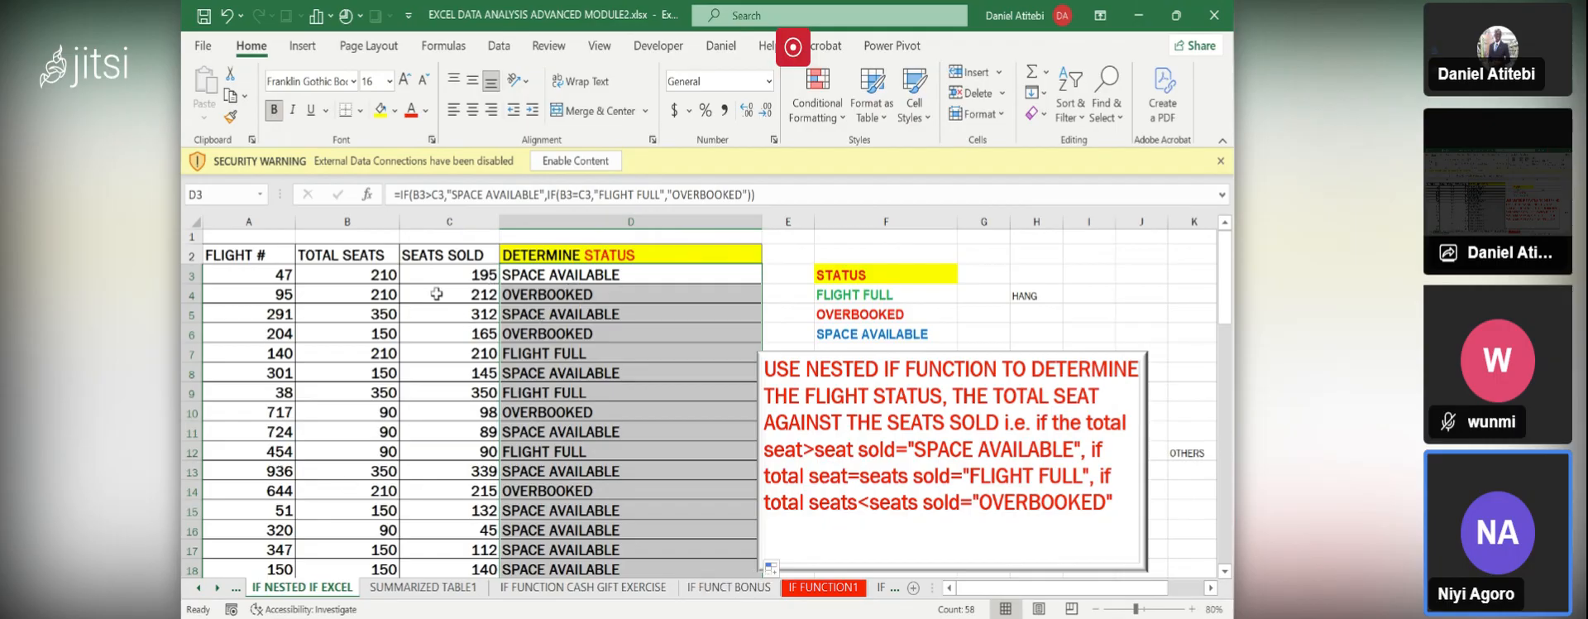
- Temporarily display the worksheet's formulas to examine the full nested IFs in the DETERMINE STATUS column, then restore the results
left_click(551, 275)
key("ctrl+grave")
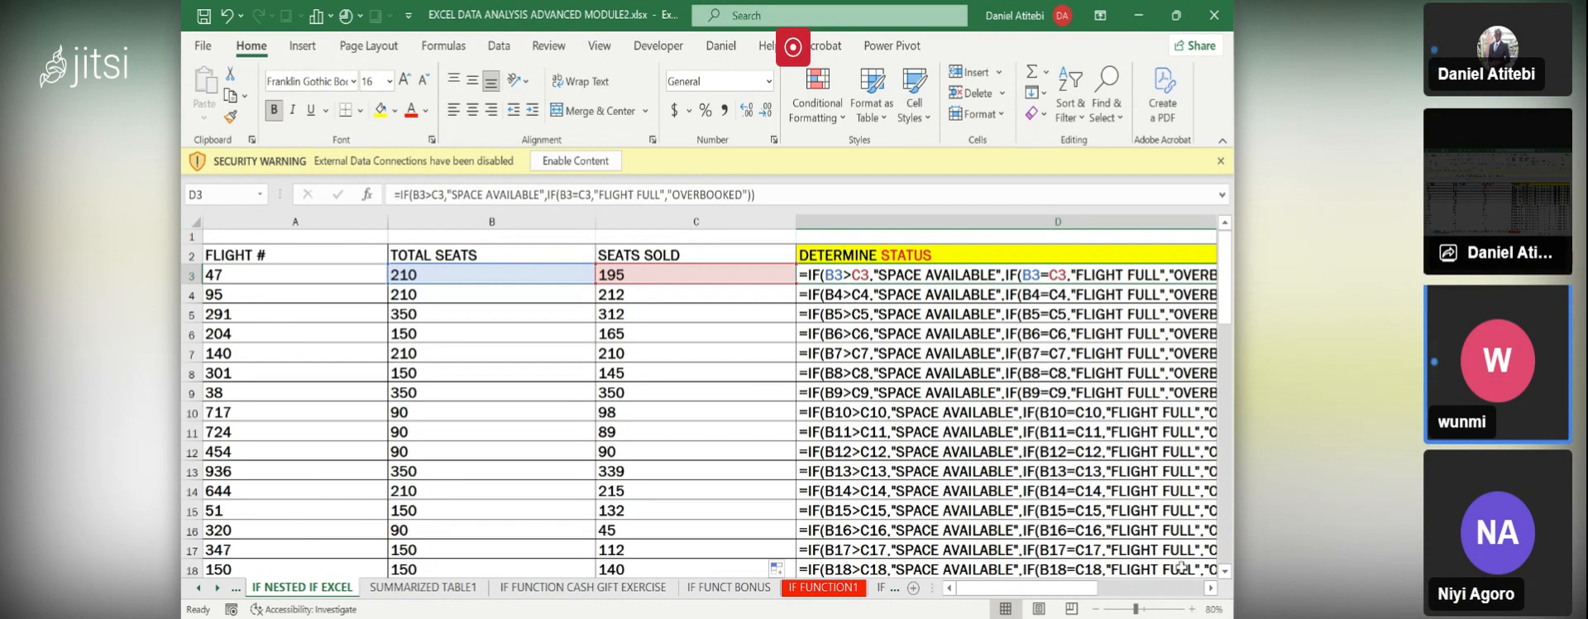
left_click(1211, 588)
left_click(1211, 588)
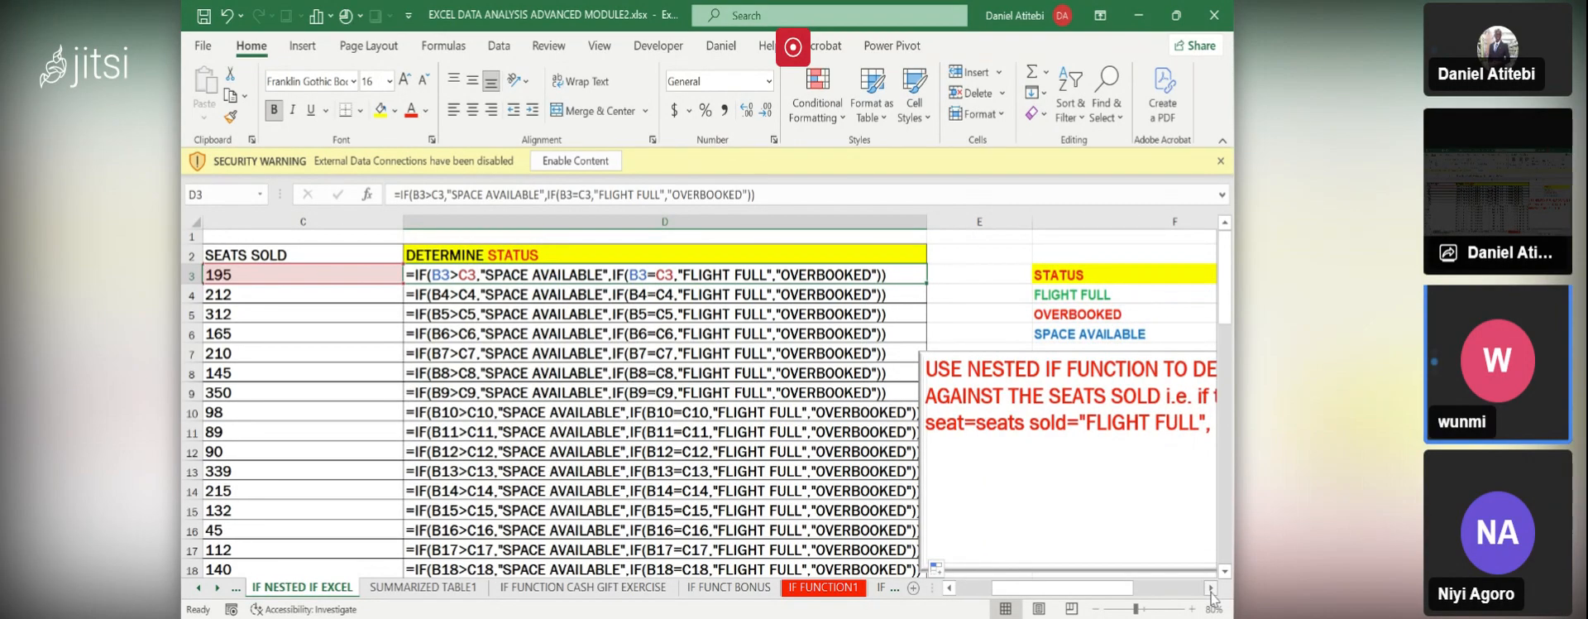
key("ctrl+grave")
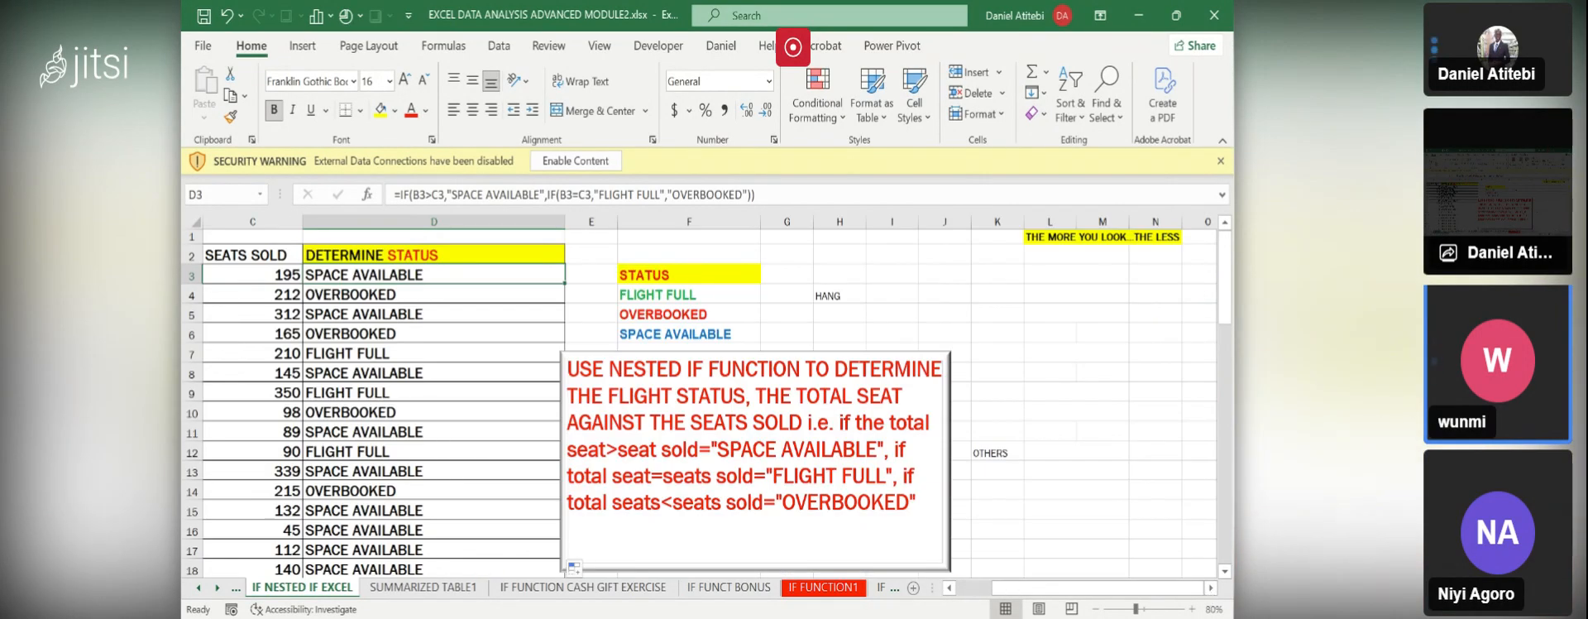
- Browse the workbook's other exercise worksheets, from IF FUNCTION CASH GIFT EXERCISE through to the VLOOKUP account number sheet
left_click(535, 592)
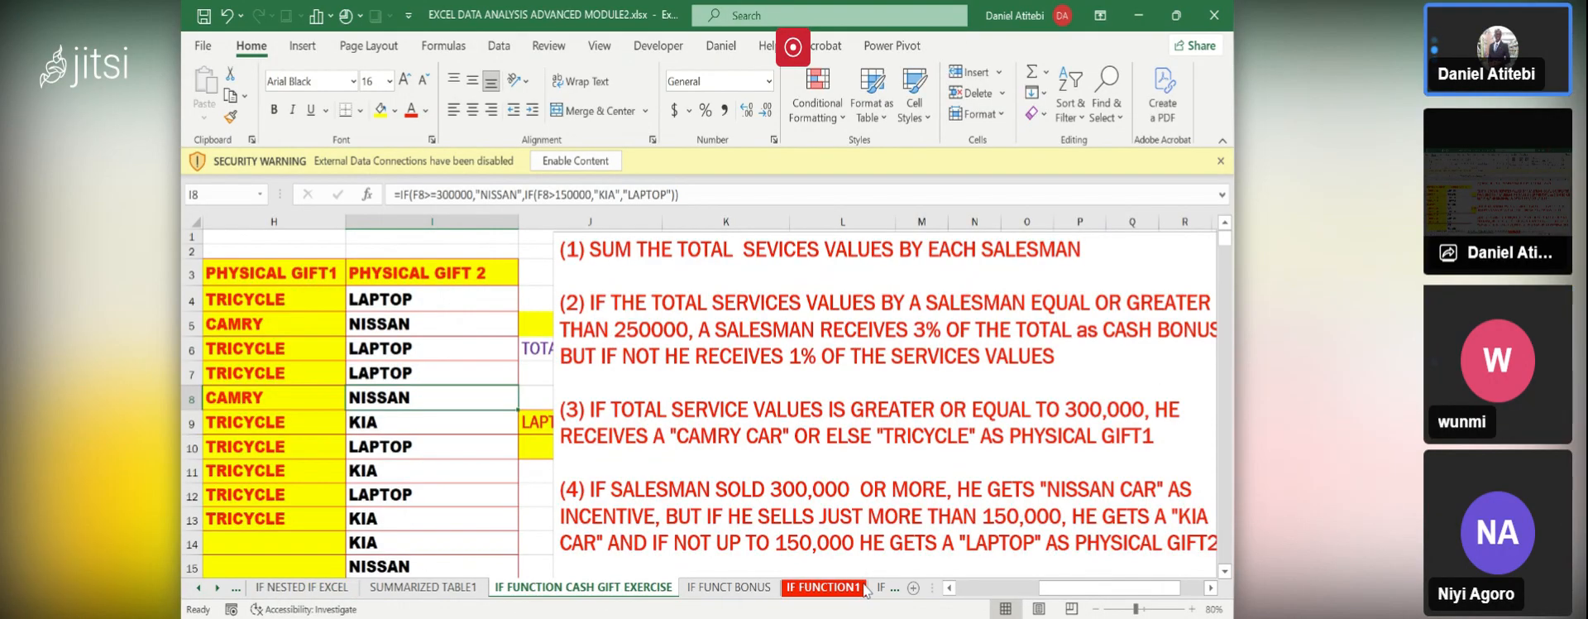
left_click(880, 589)
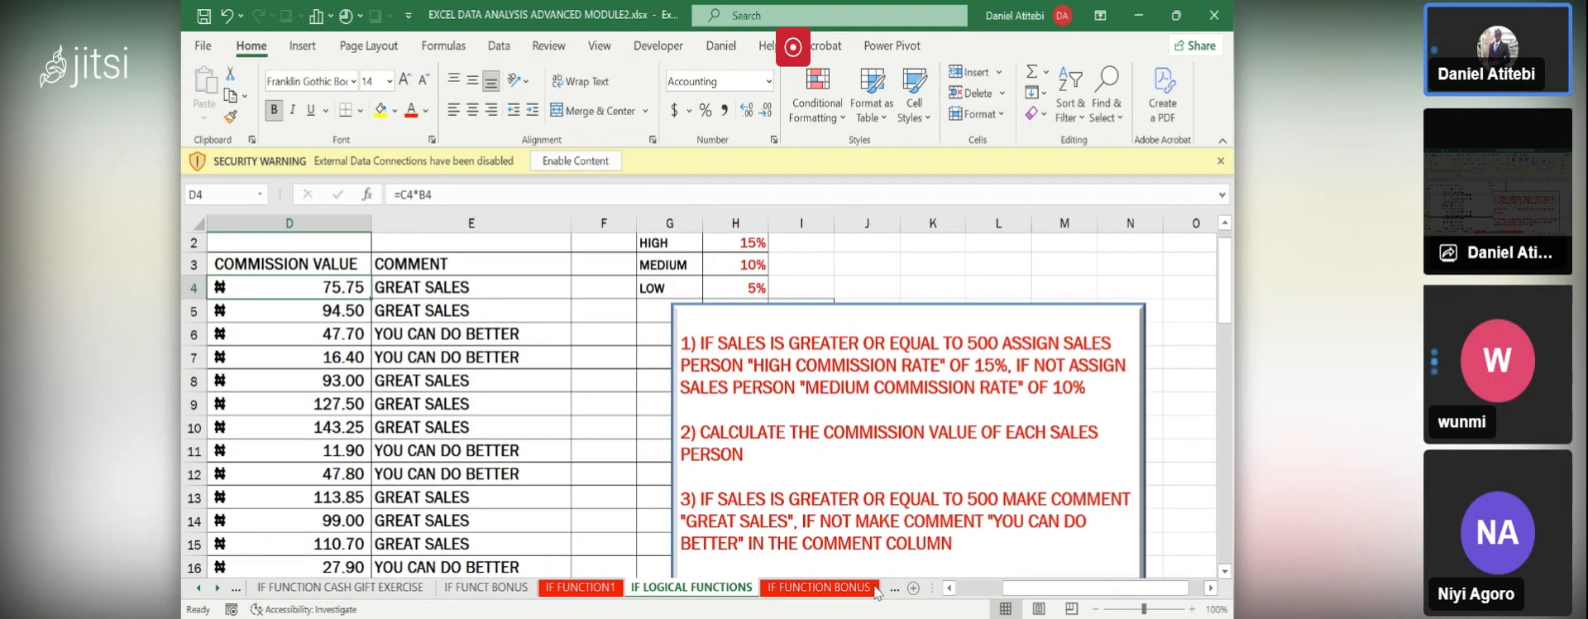
left_click(877, 589)
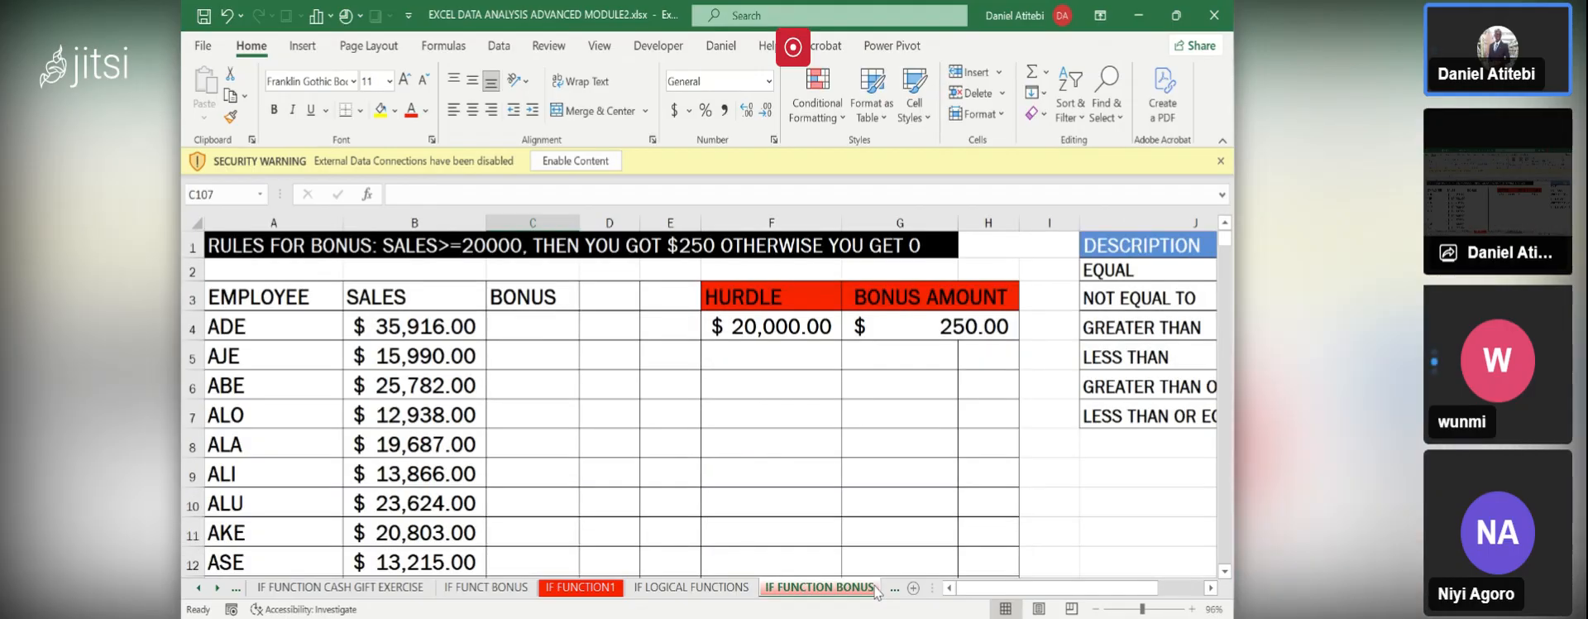
left_click(878, 591)
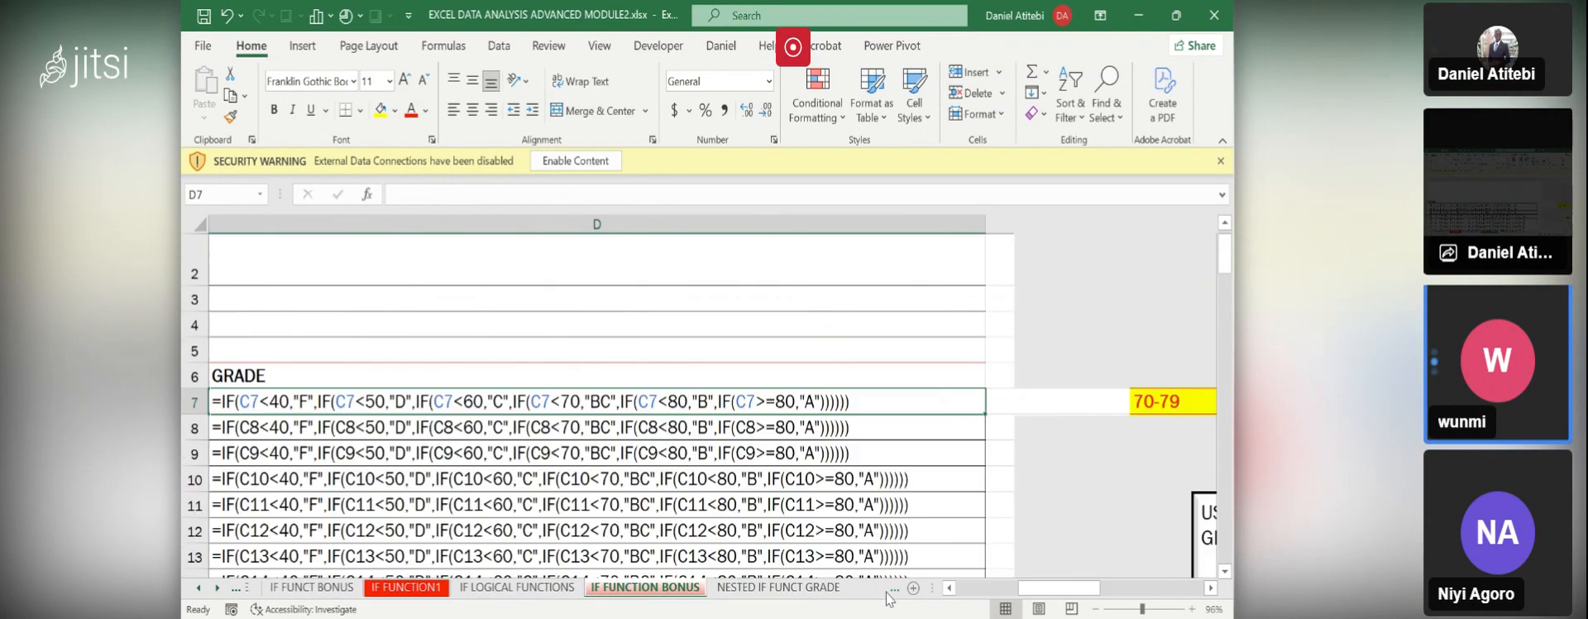
left_click(885, 592)
left_click(886, 592)
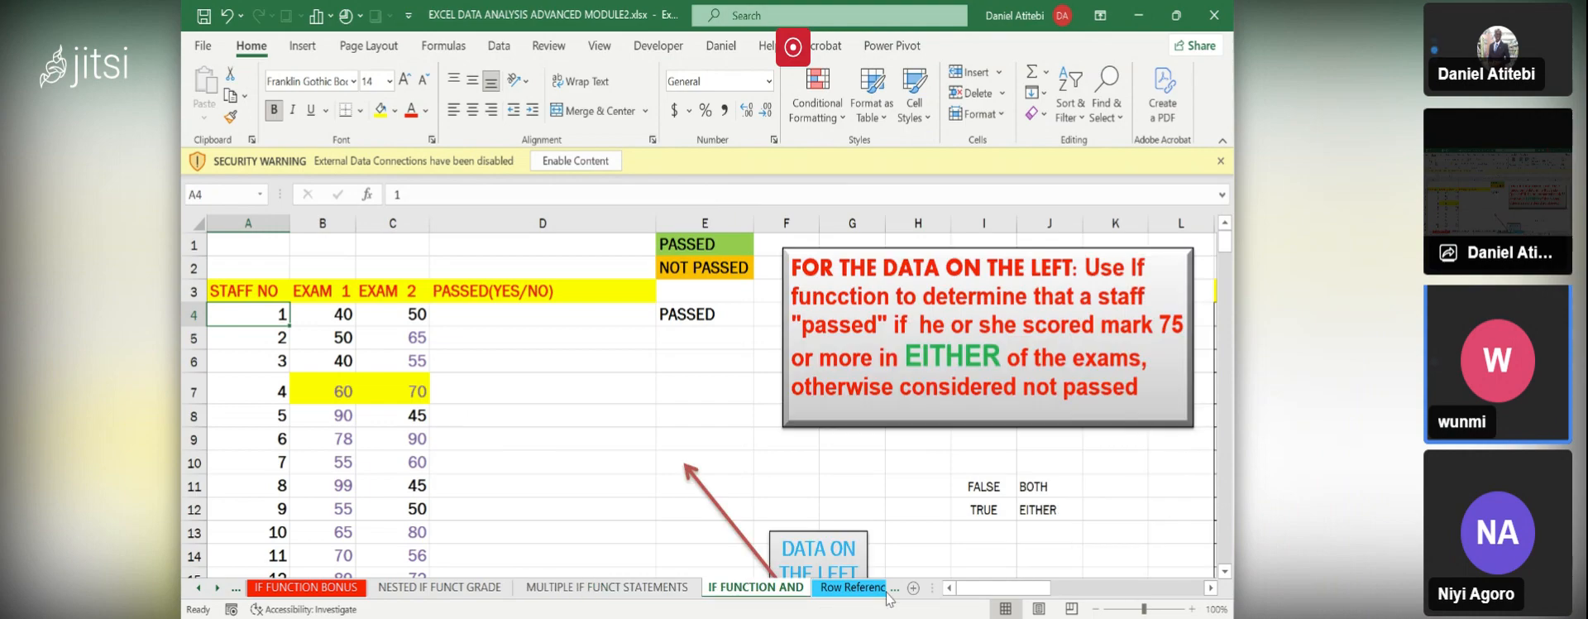
left_click(886, 593)
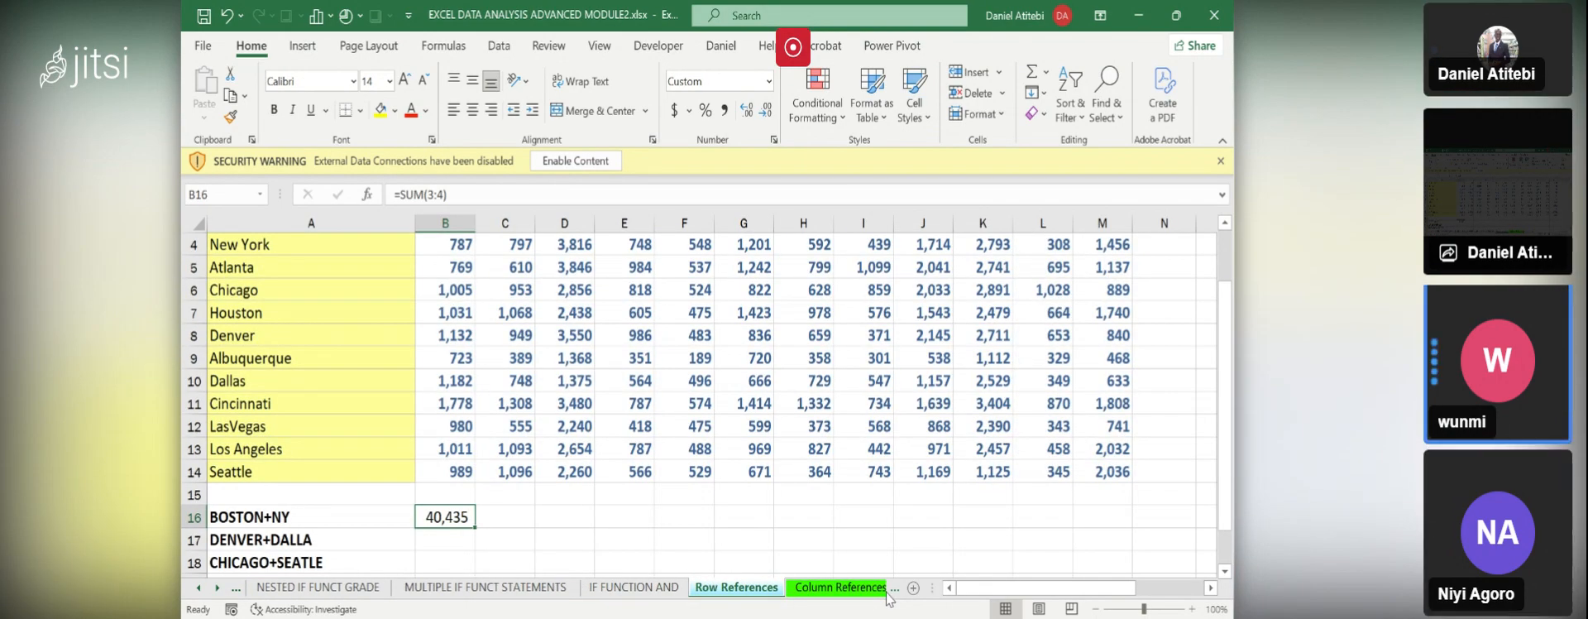
left_click(886, 593)
left_click(886, 594)
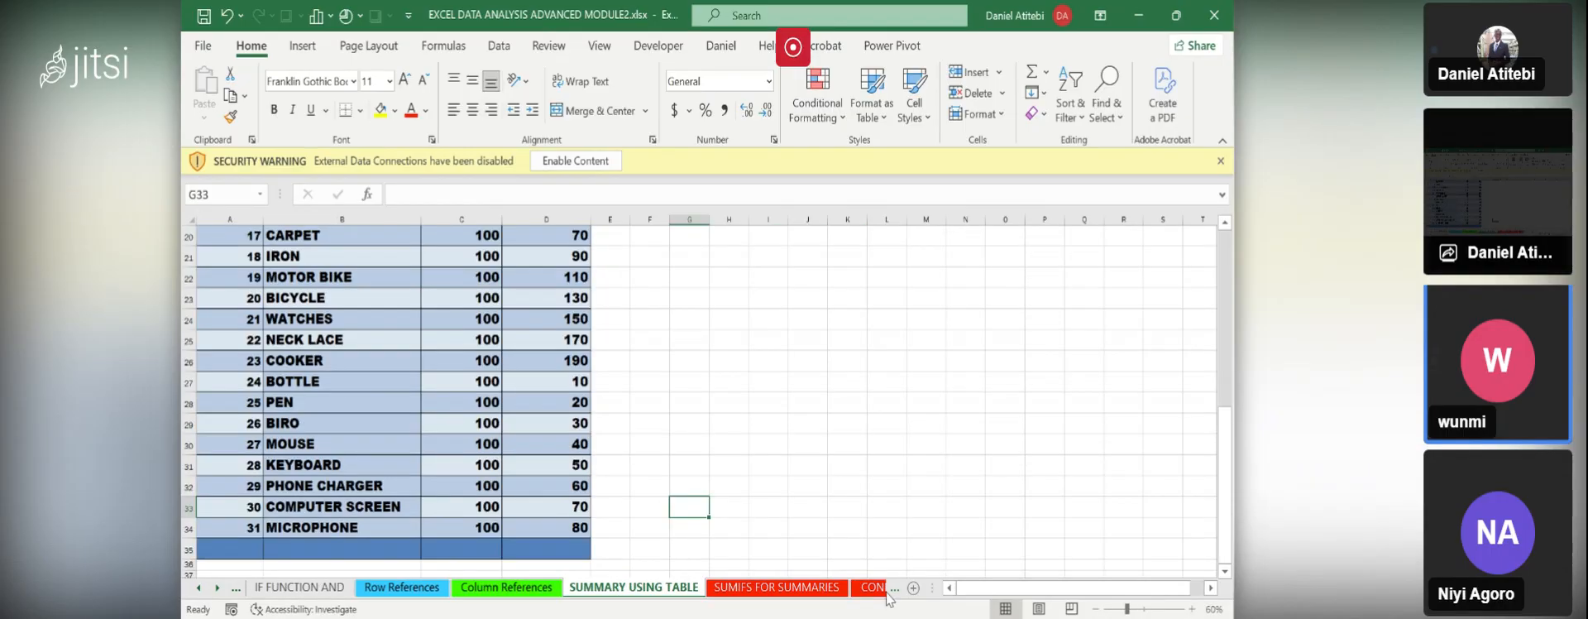
left_click(886, 593)
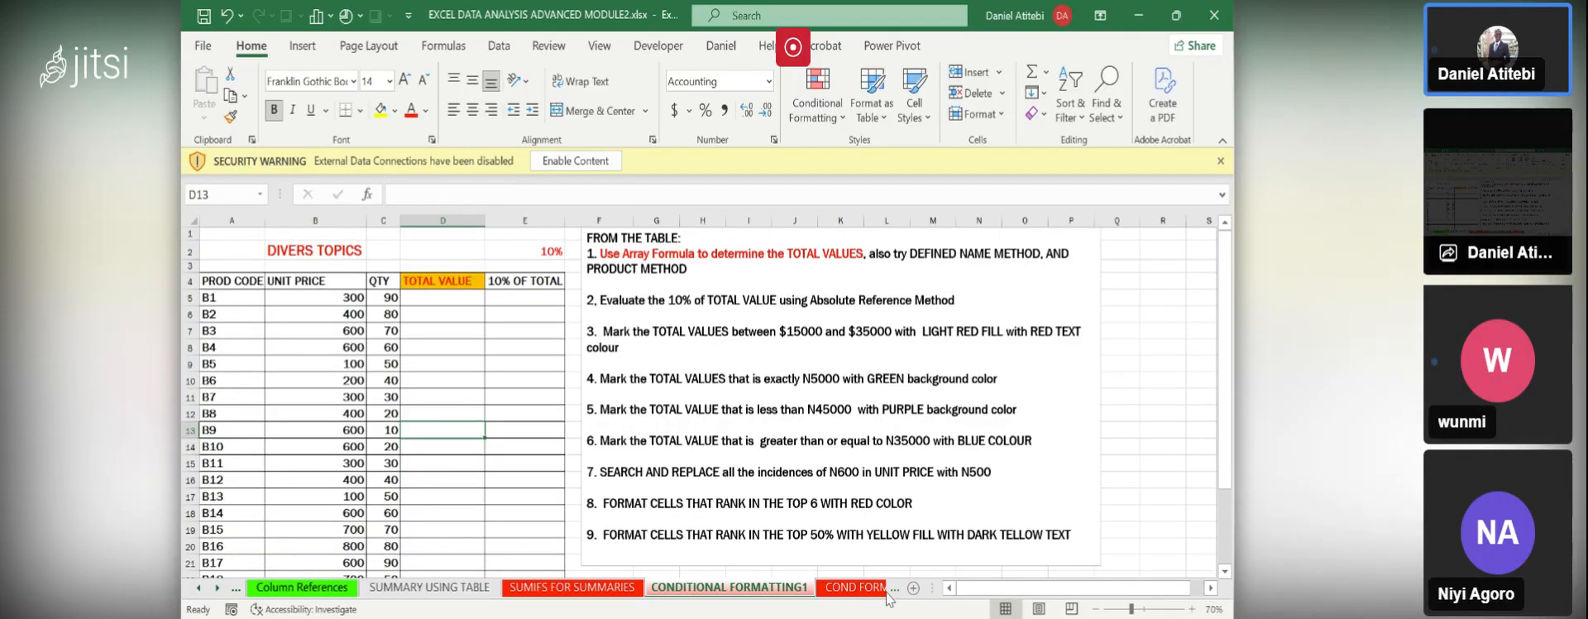
left_click(886, 593)
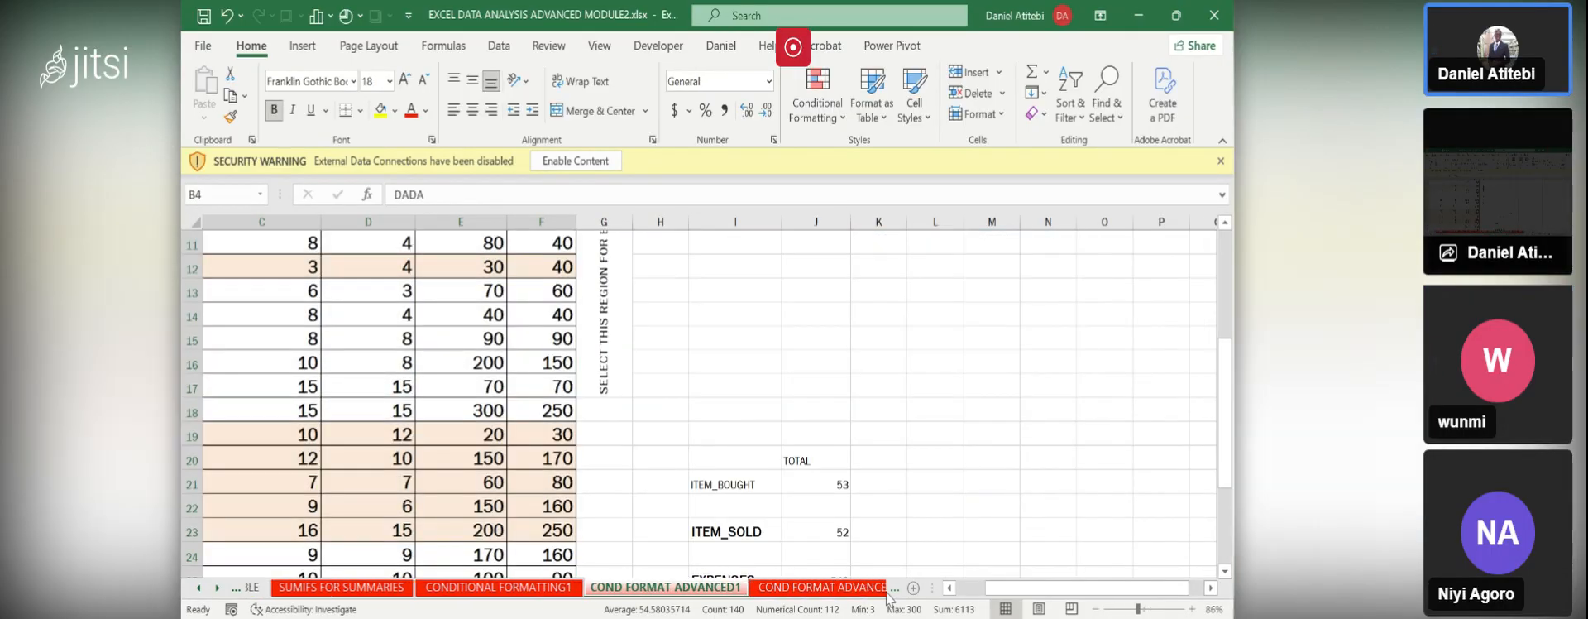
left_click(886, 593)
left_click(886, 593)
left_click(886, 593)
left_click(886, 593)
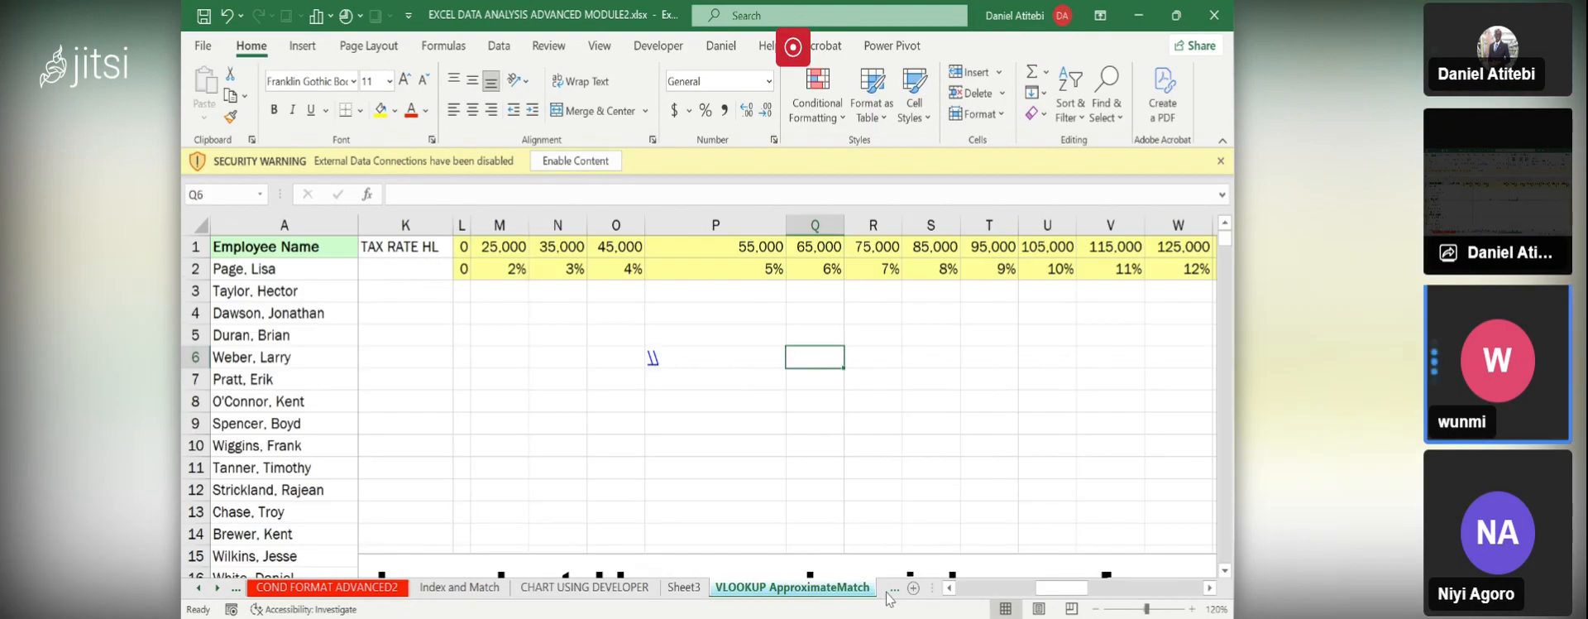
left_click(886, 593)
left_click(886, 593)
left_click(887, 592)
left_click(887, 592)
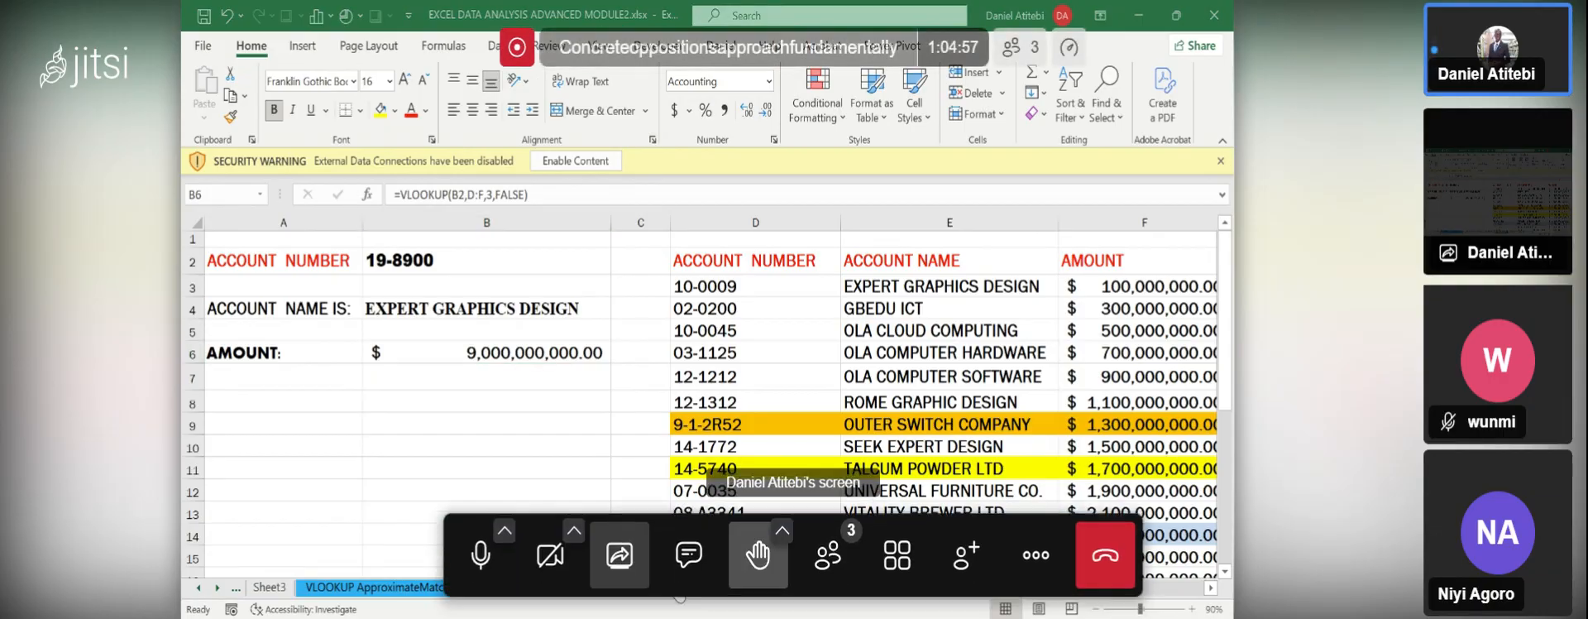
left_click(1044, 573)
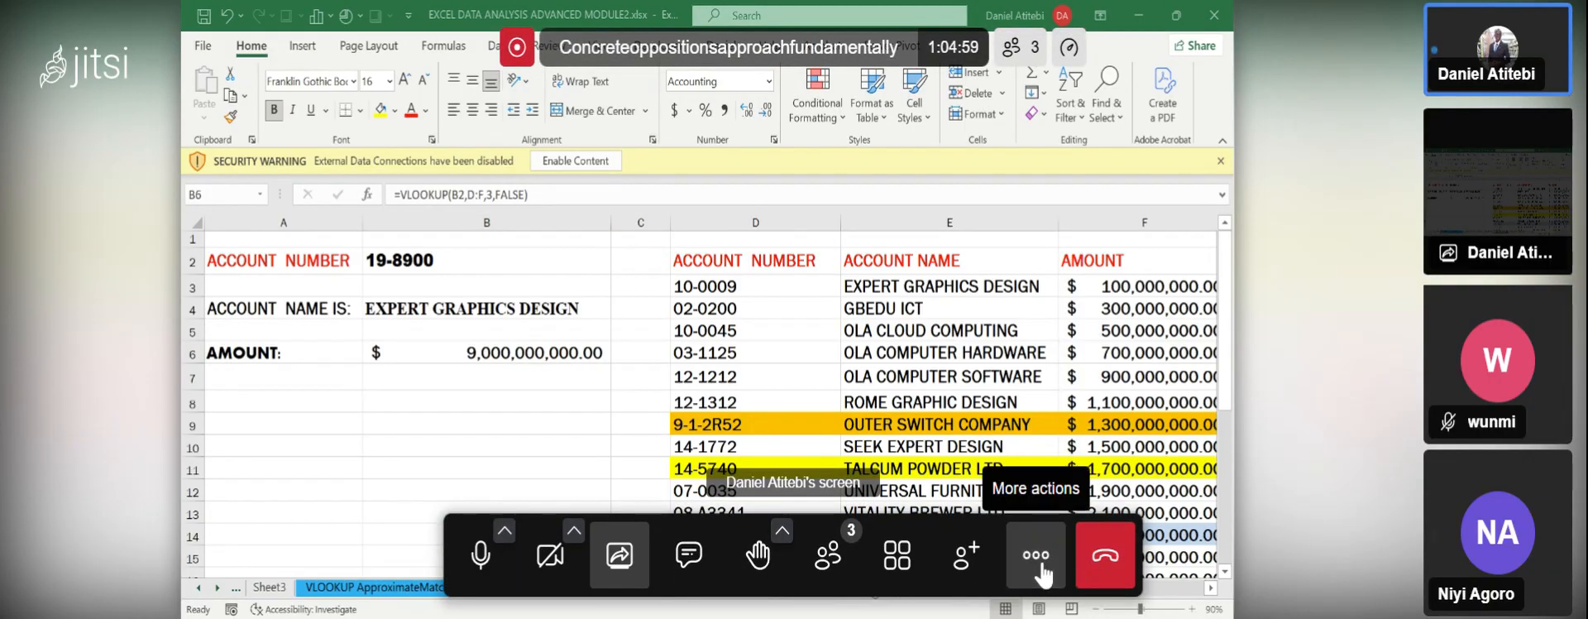
- Open the VLOOKUP-1 worksheet and examine its marketer data and the grade table beside it
left_click(1303, 441)
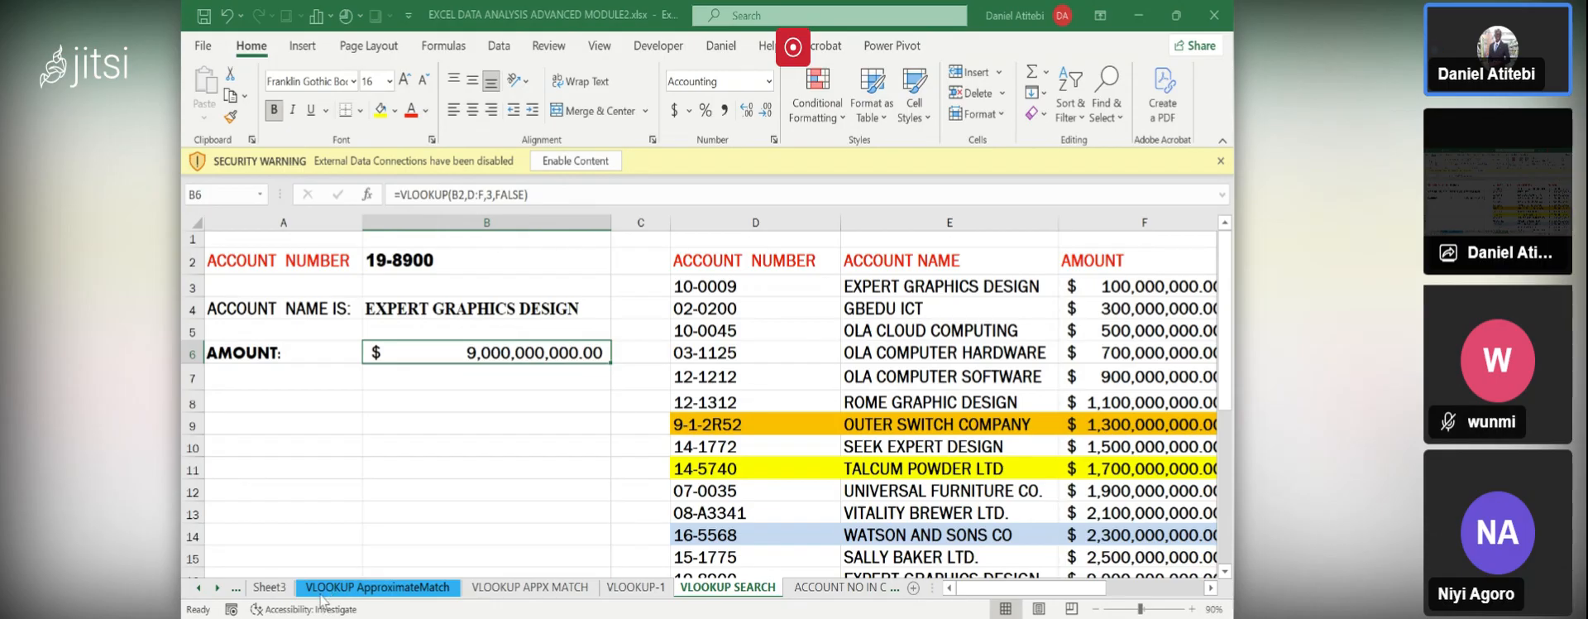
key("ctrl+Page_Up")
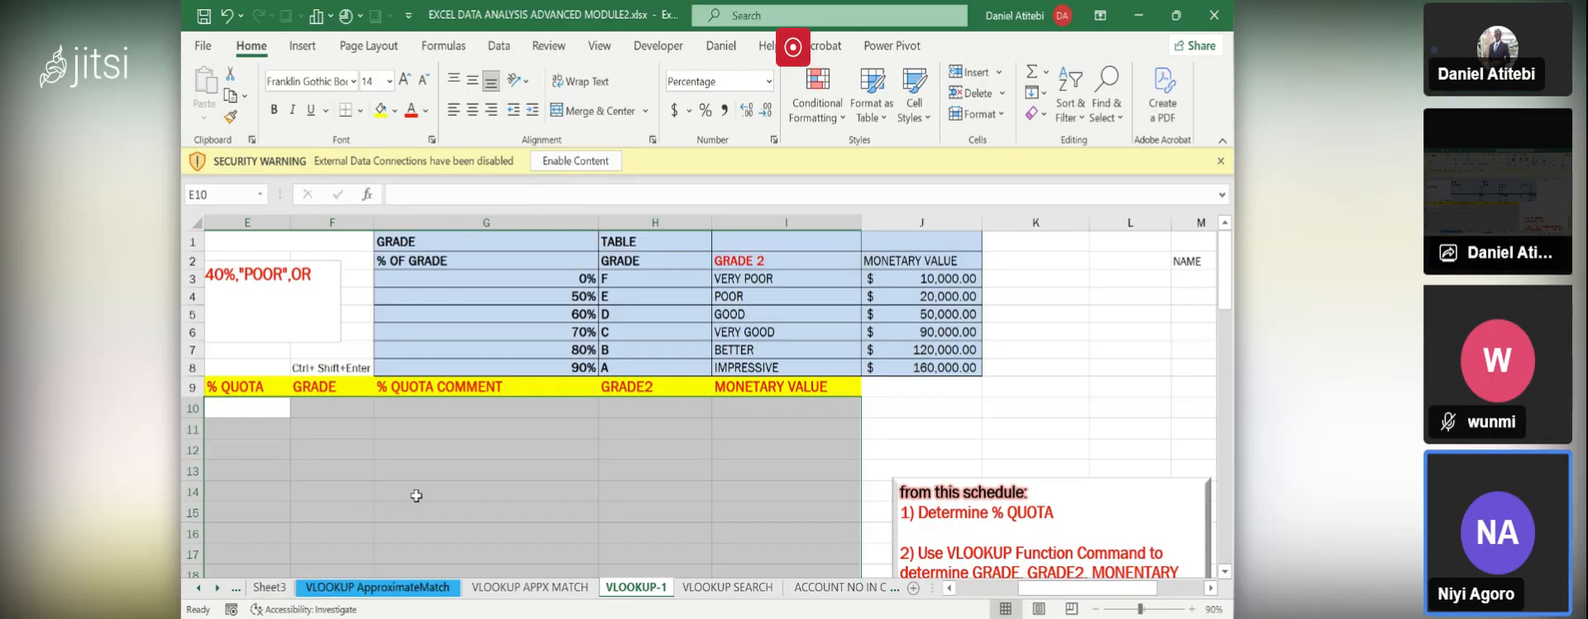
left_click(469, 514)
key("Home")
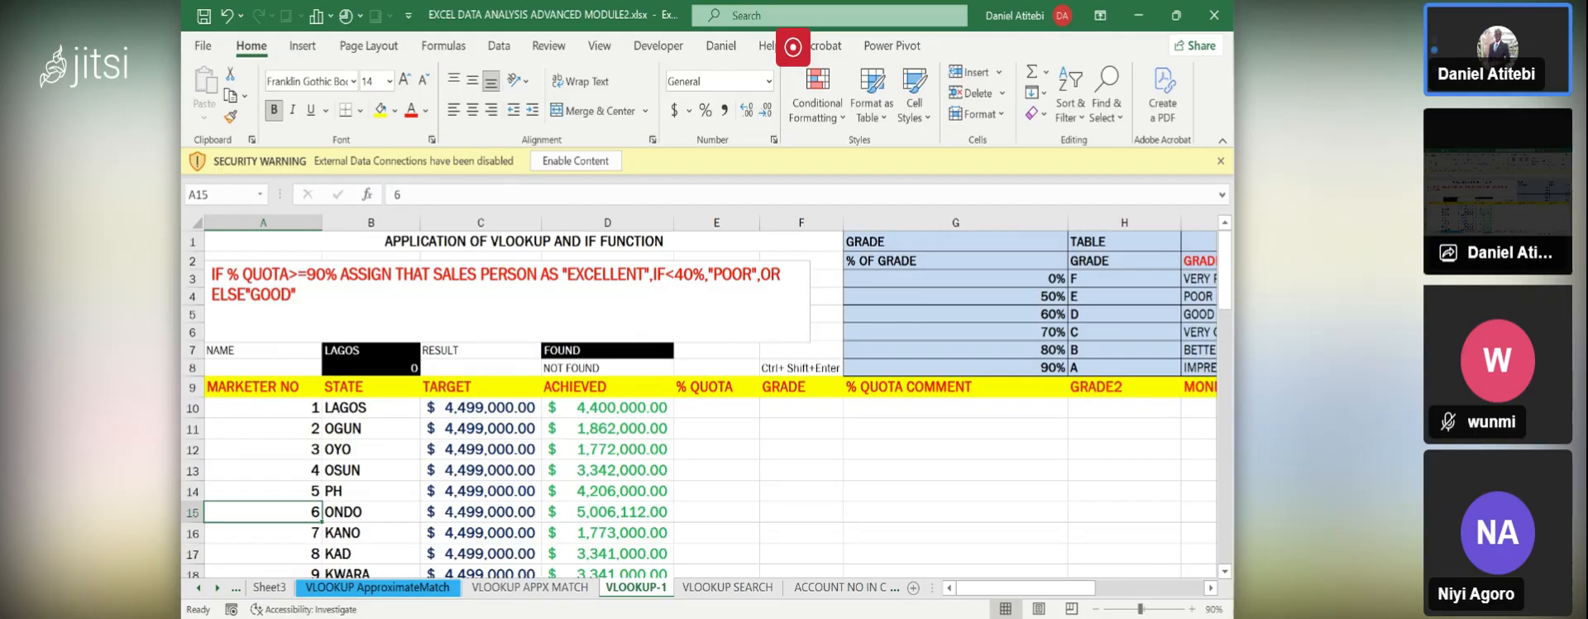
left_click(1211, 588)
left_click(1210, 588)
left_click(1210, 588)
left_click(1210, 589)
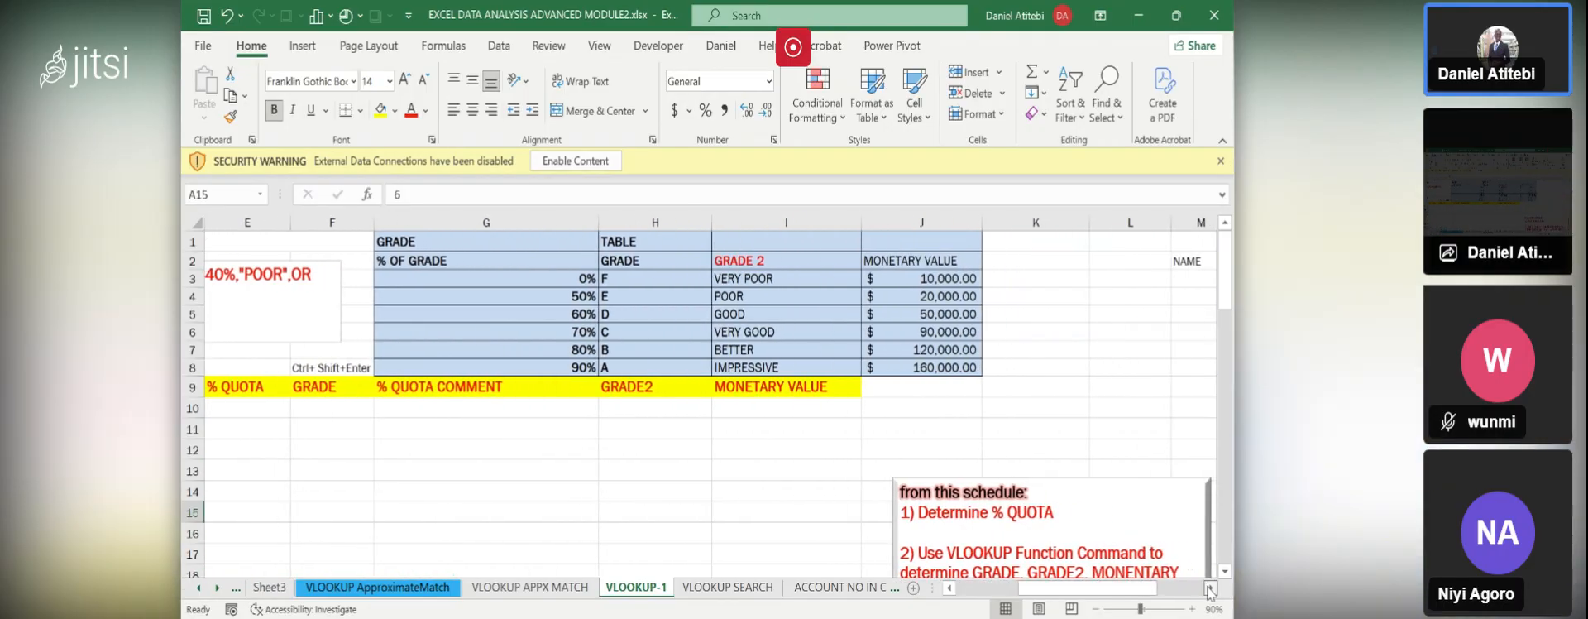
left_click(1211, 588)
- Read the exercise instructions and the VLOOKUP syntax text box below the grade table
left_click(651, 418)
key("Down")
key("Down")
key("Down")
key("Down")
key("Down")
key("Down")
key("Down")
key("Down")
key("Down")
key("Down")
key("Down")
key("Down")
key("Down")
key("Down")
key("Down")
key("Down")
key("Down")
key("Down")
key("Down")
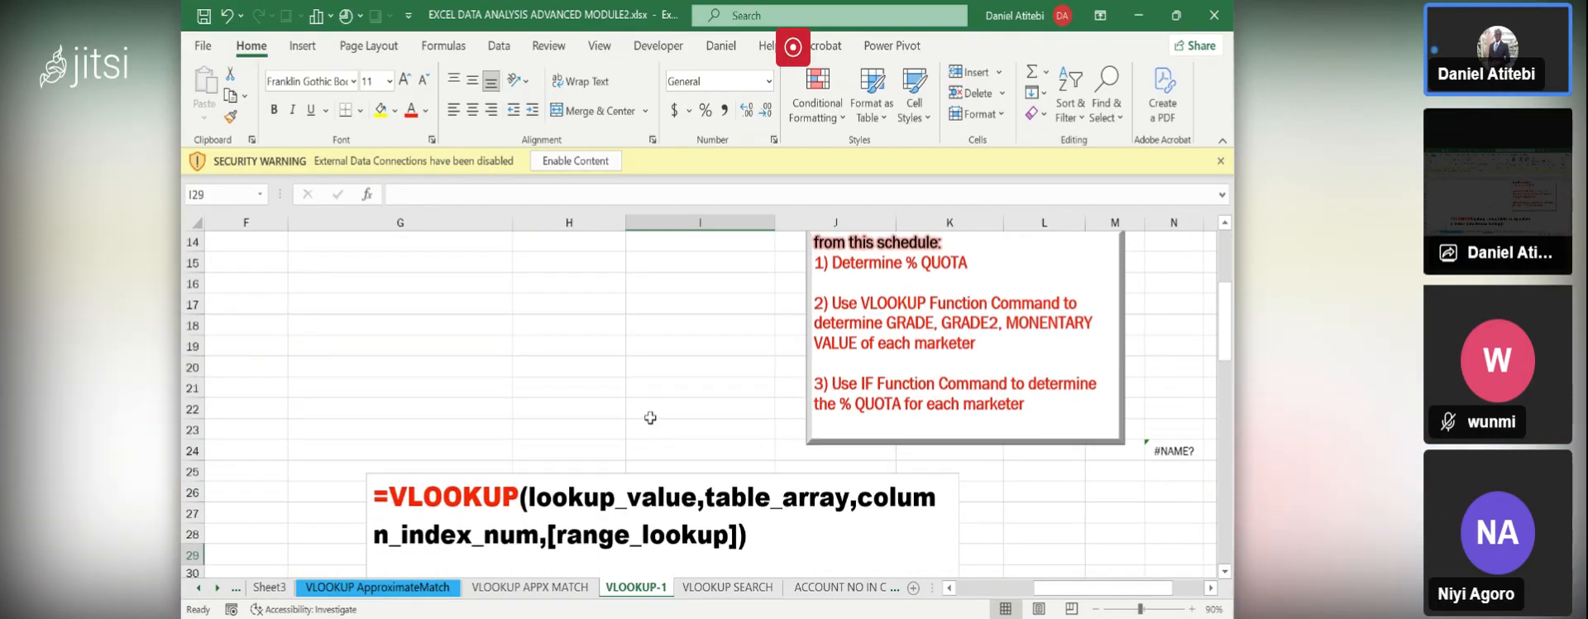
key("Down")
key("Down")
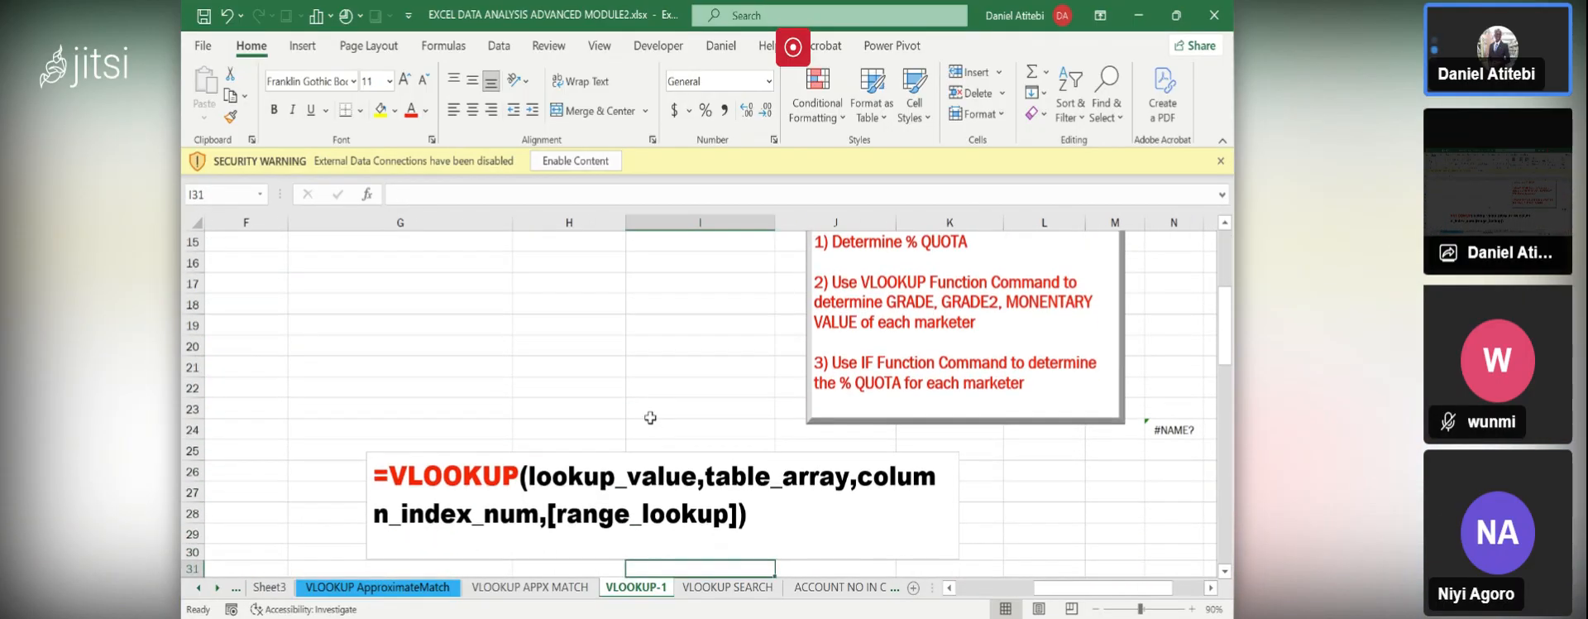
- Move the VLOOKUP syntax text box up to just below the yellow header row, around rows 12 to 17, and return to column A
left_click(552, 453)
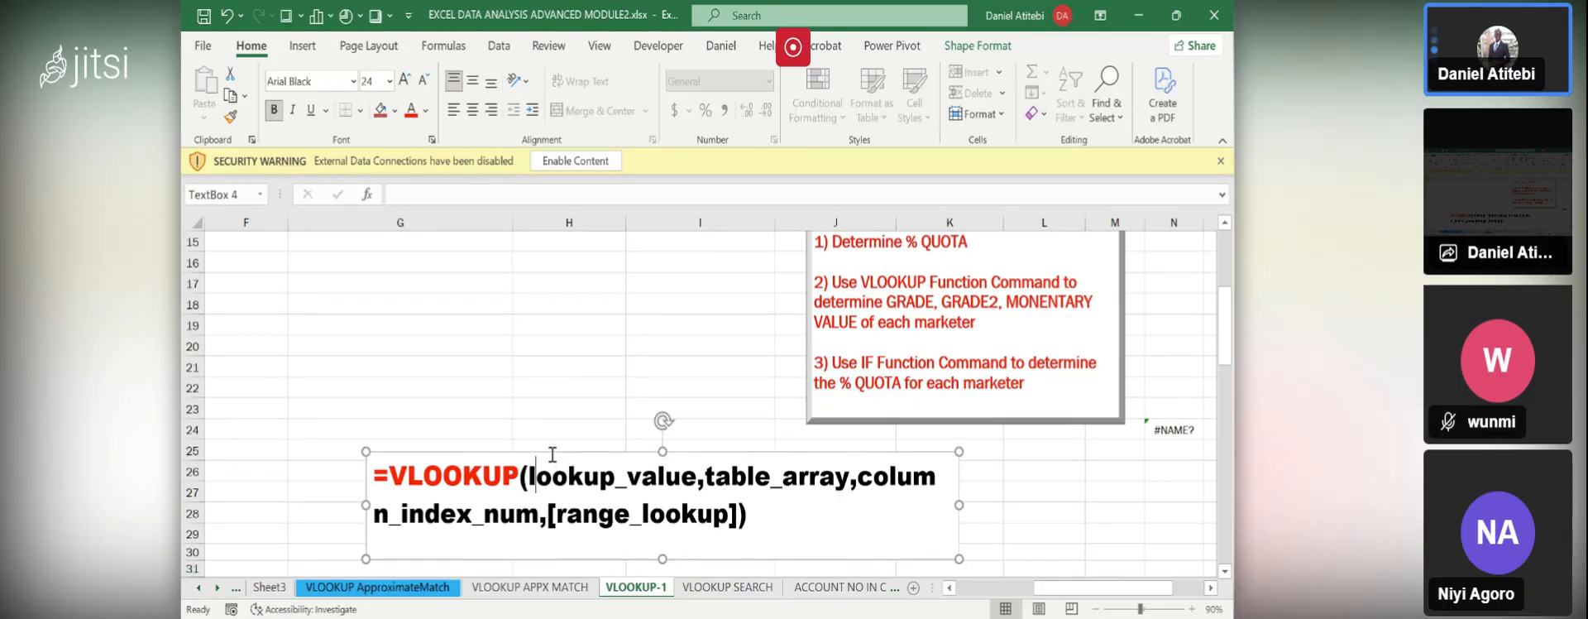
left_click_drag(553, 453, 447, 237)
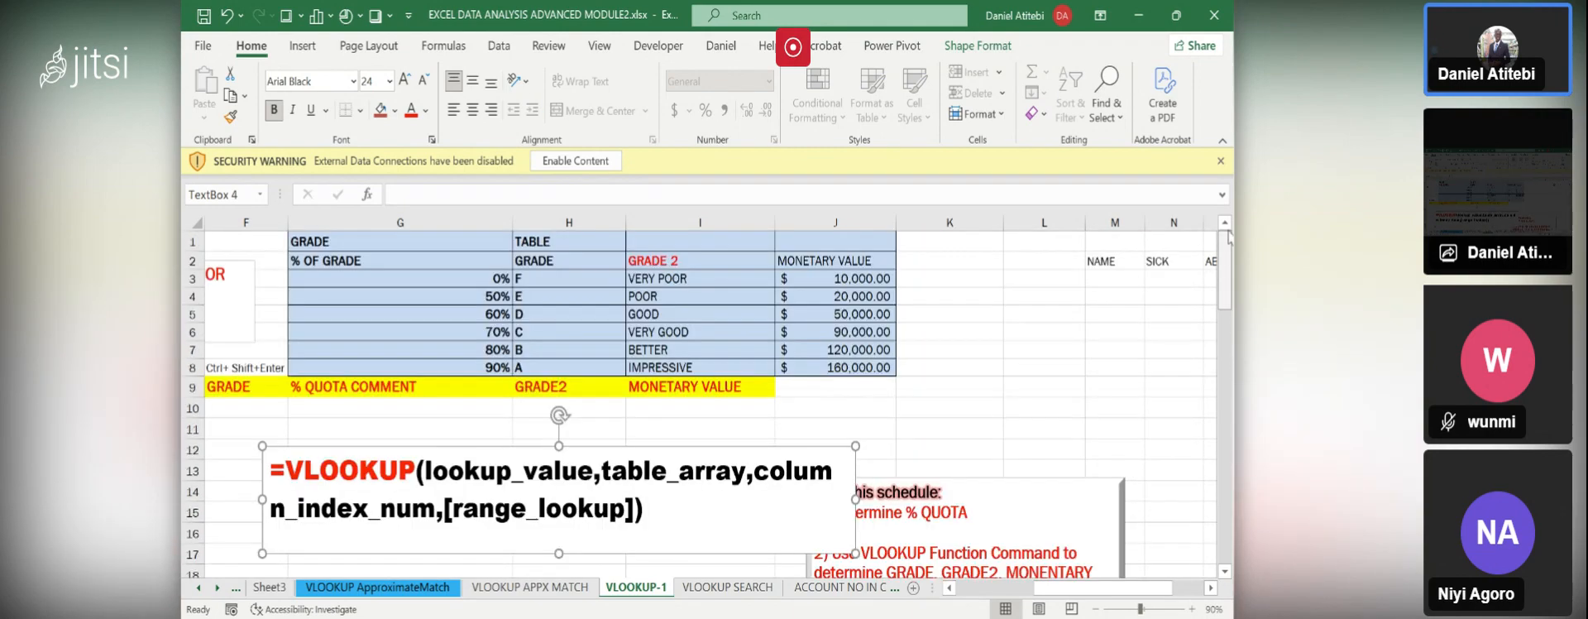
left_click_drag(1228, 360, 1227, 211)
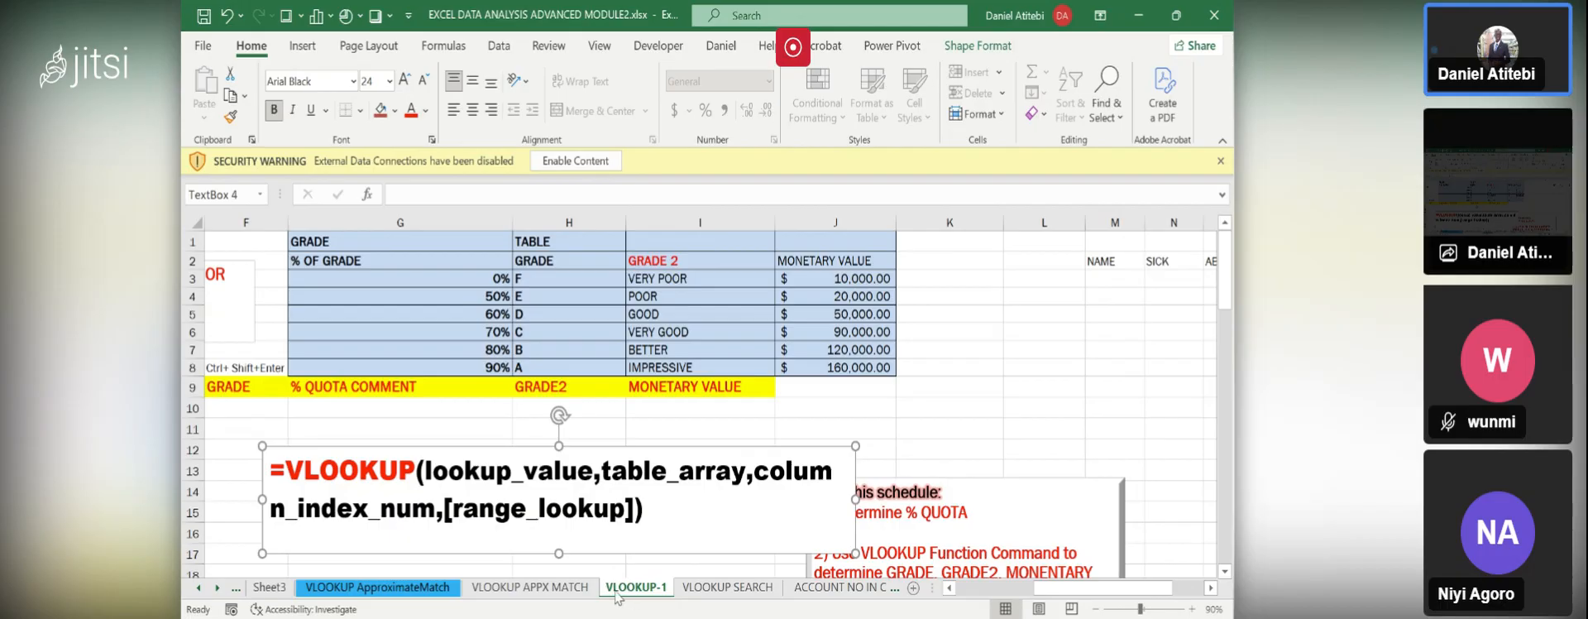
left_click(477, 331)
key("Home")
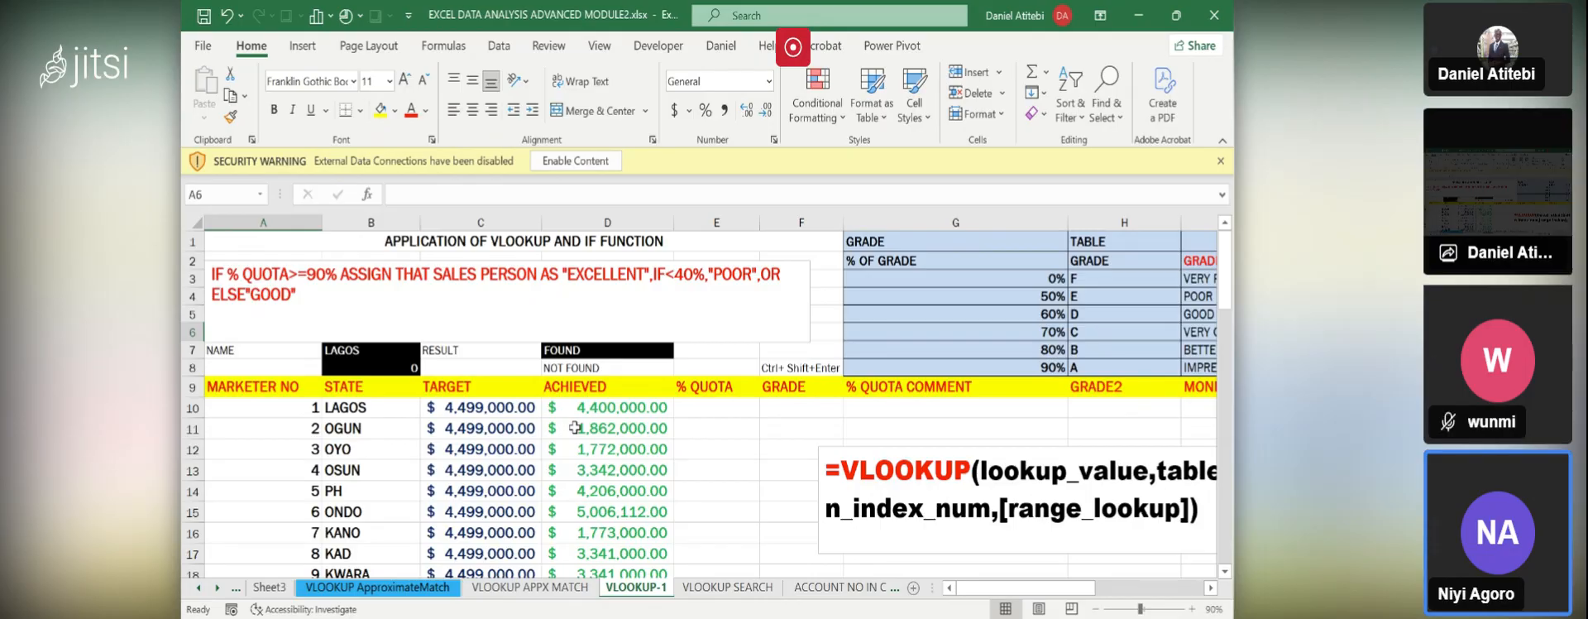
- Place the VLOOKUP syntax text box over the marketer table, then move it below the GRADE header area from about row 15
left_click(819, 496)
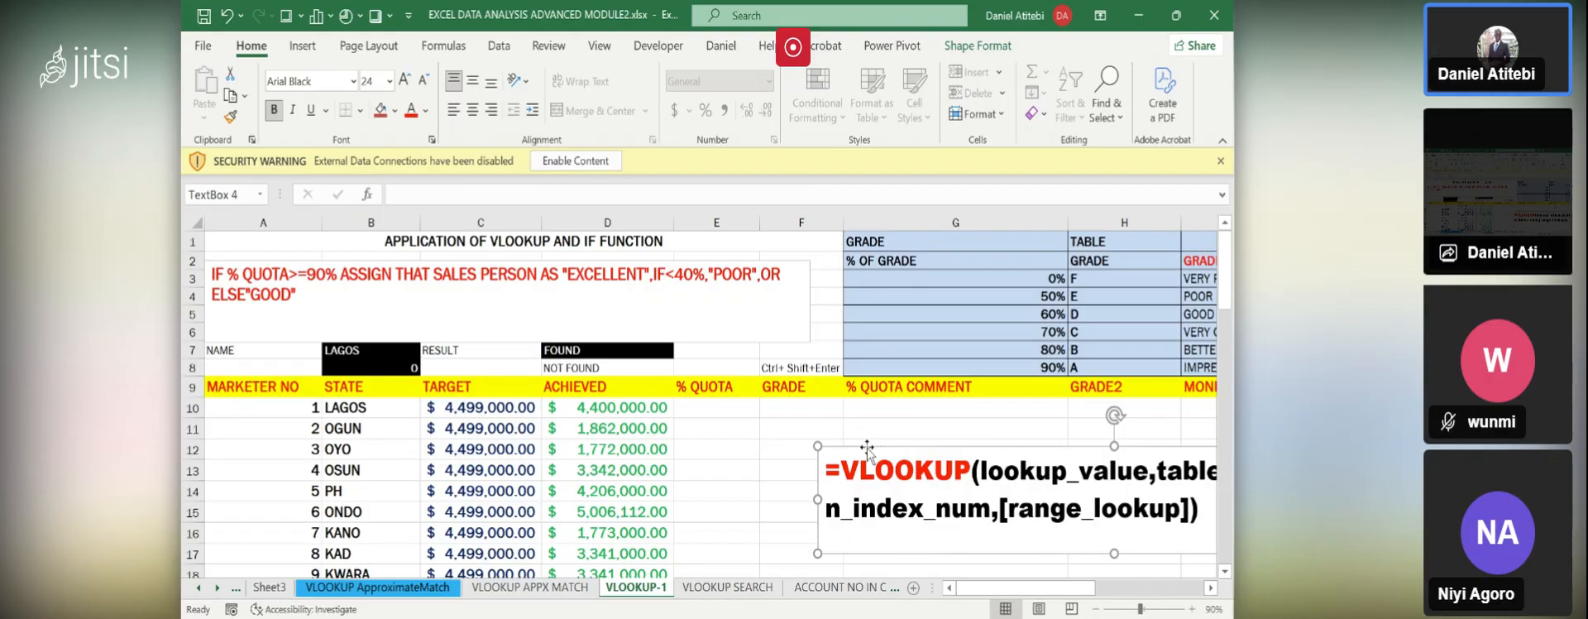
left_click_drag(867, 446, 451, 295)
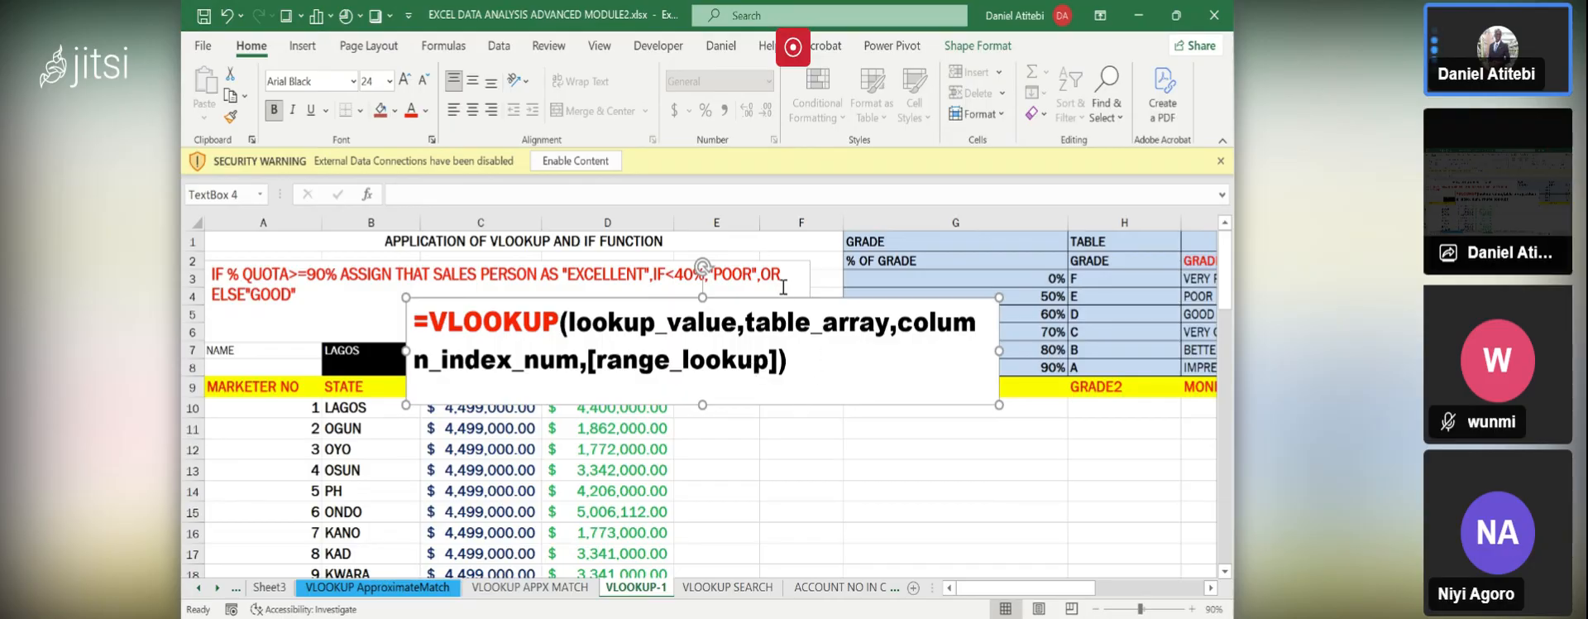
left_click_drag(777, 298, 1155, 515)
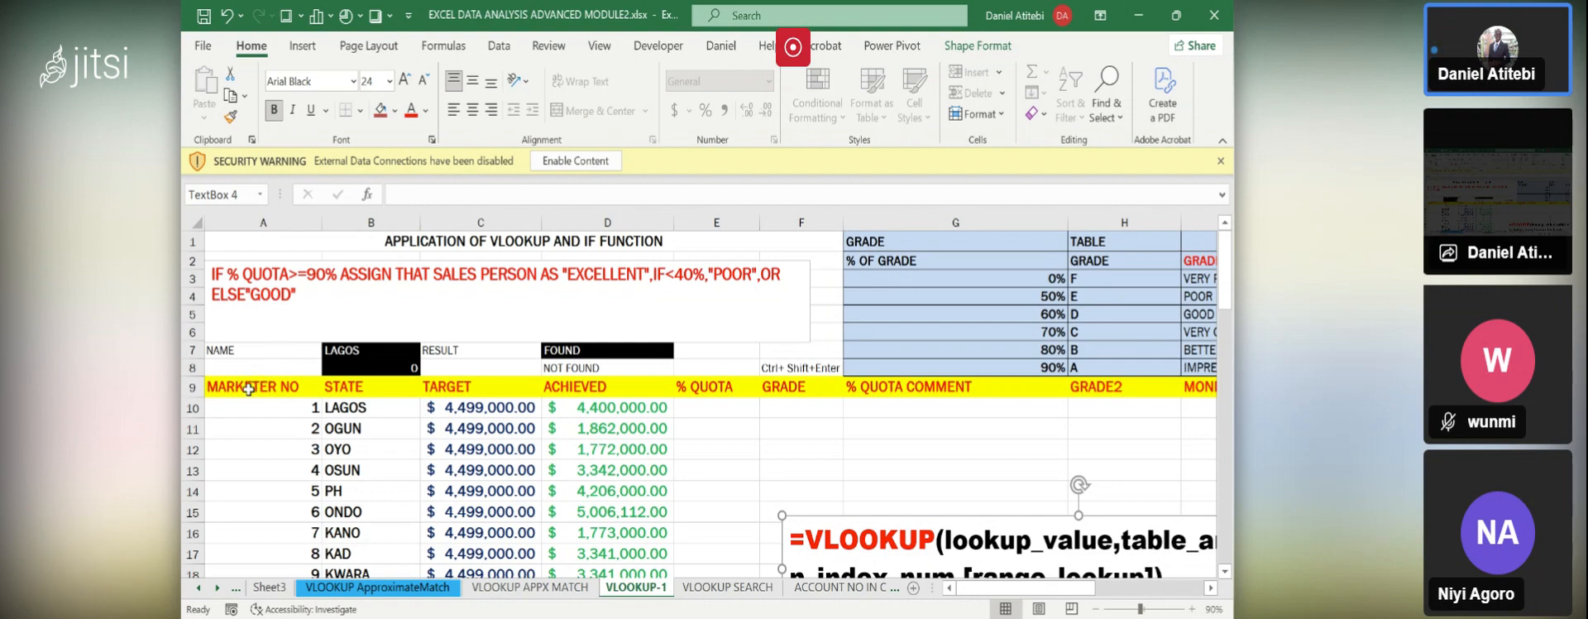
- Examine the marketer data by highlighting A9:E17 and the grade table by highlighting columns G to J, then return to A7
left_click(248, 389)
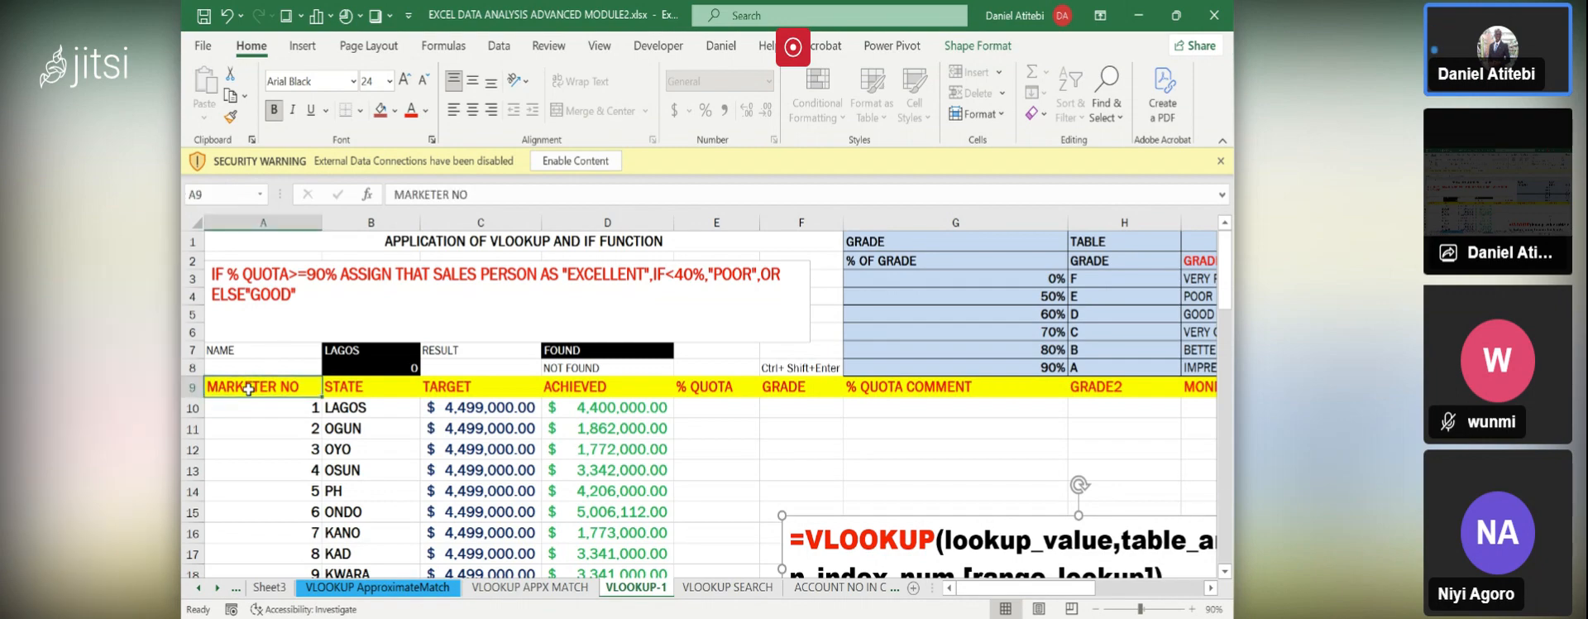
left_click_drag(248, 389, 715, 549)
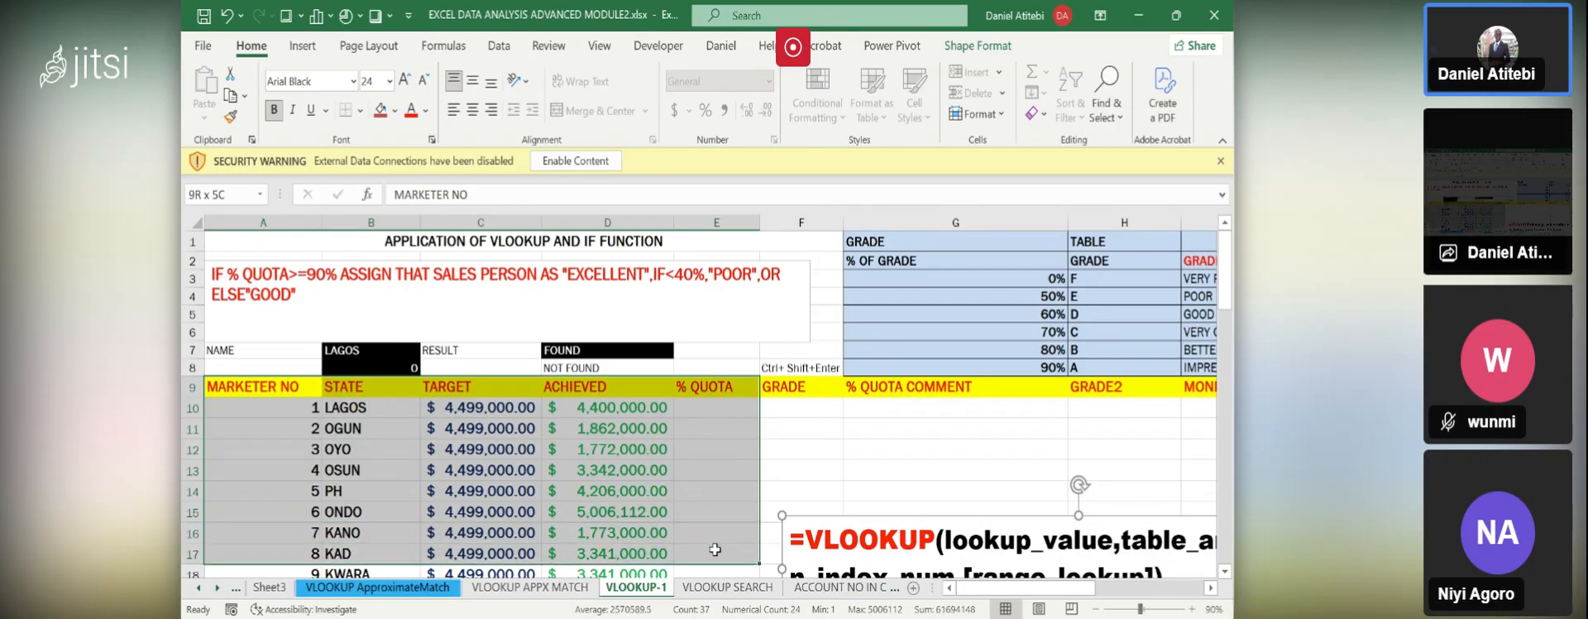
left_click_drag(714, 550, 714, 549)
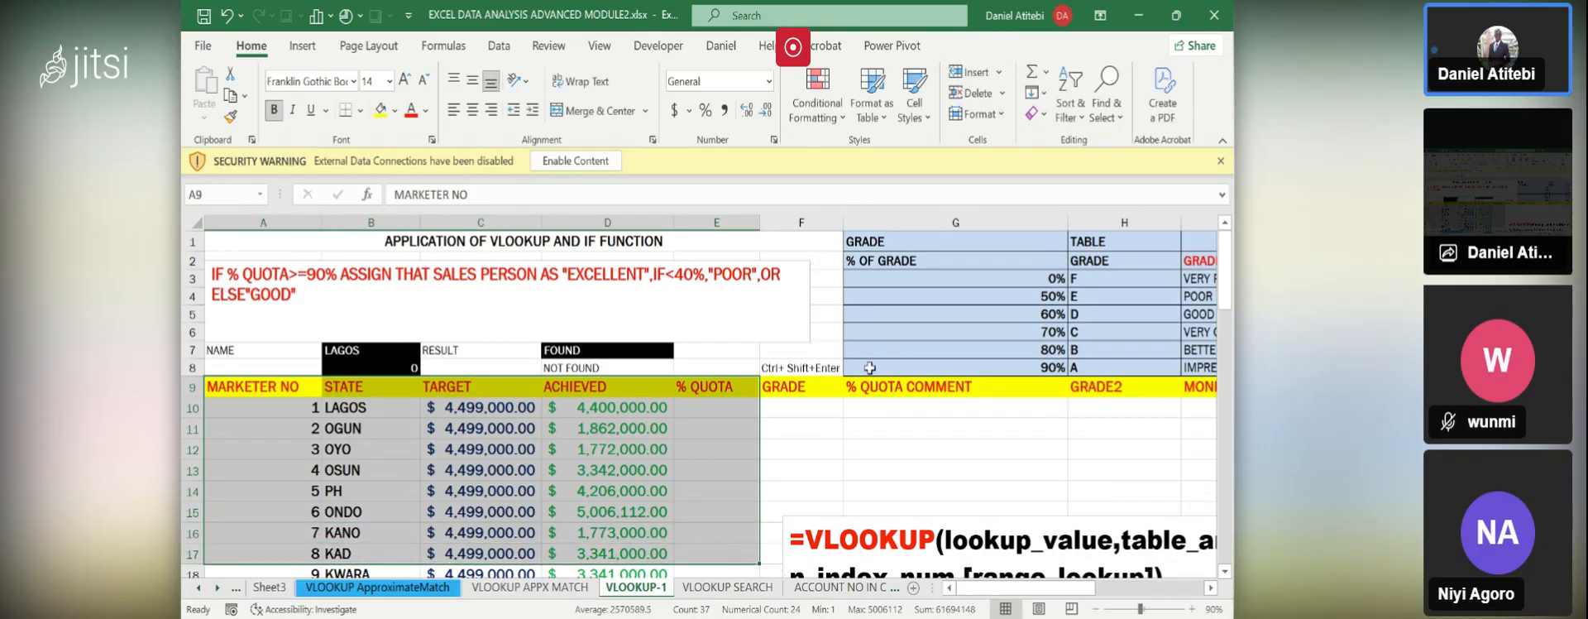
left_click(950, 221)
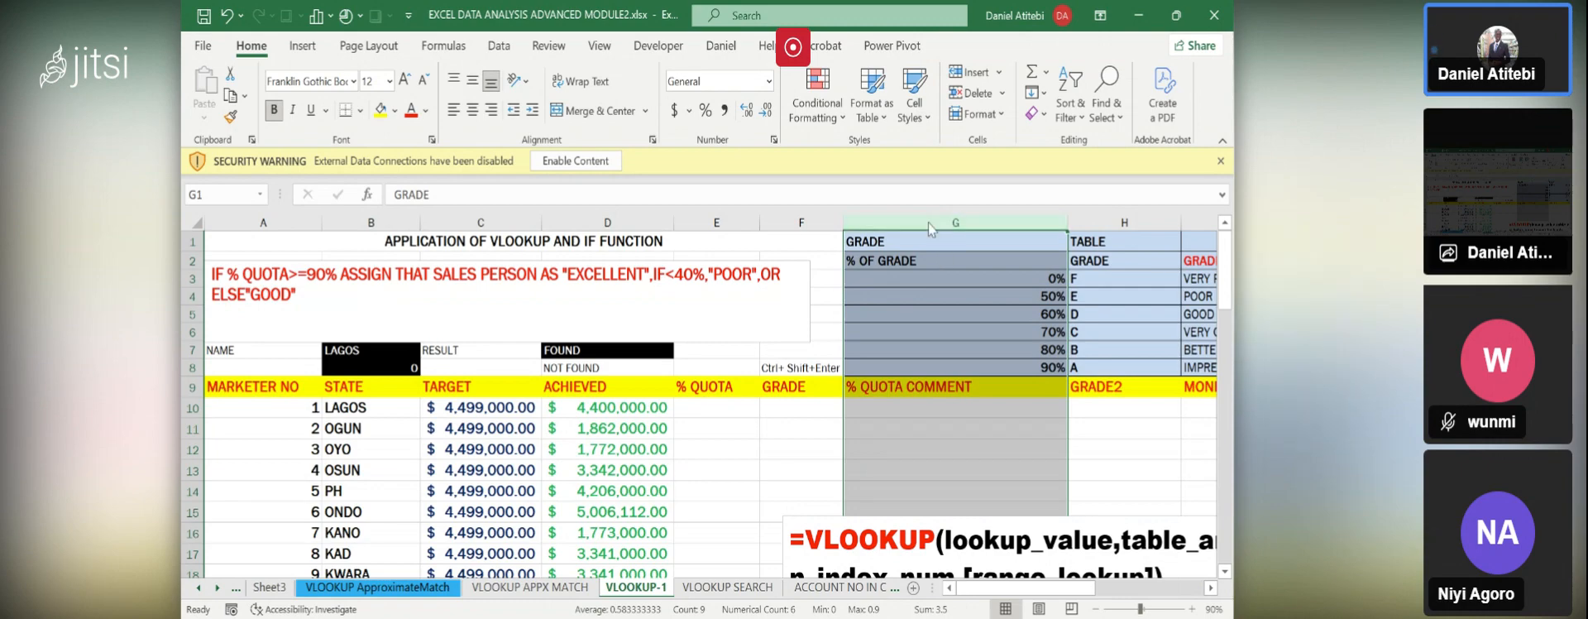
mouse_move(924, 221)
left_mouse_down()
mouse_move(1191, 221)
mouse_move(963, 233)
left_mouse_up()
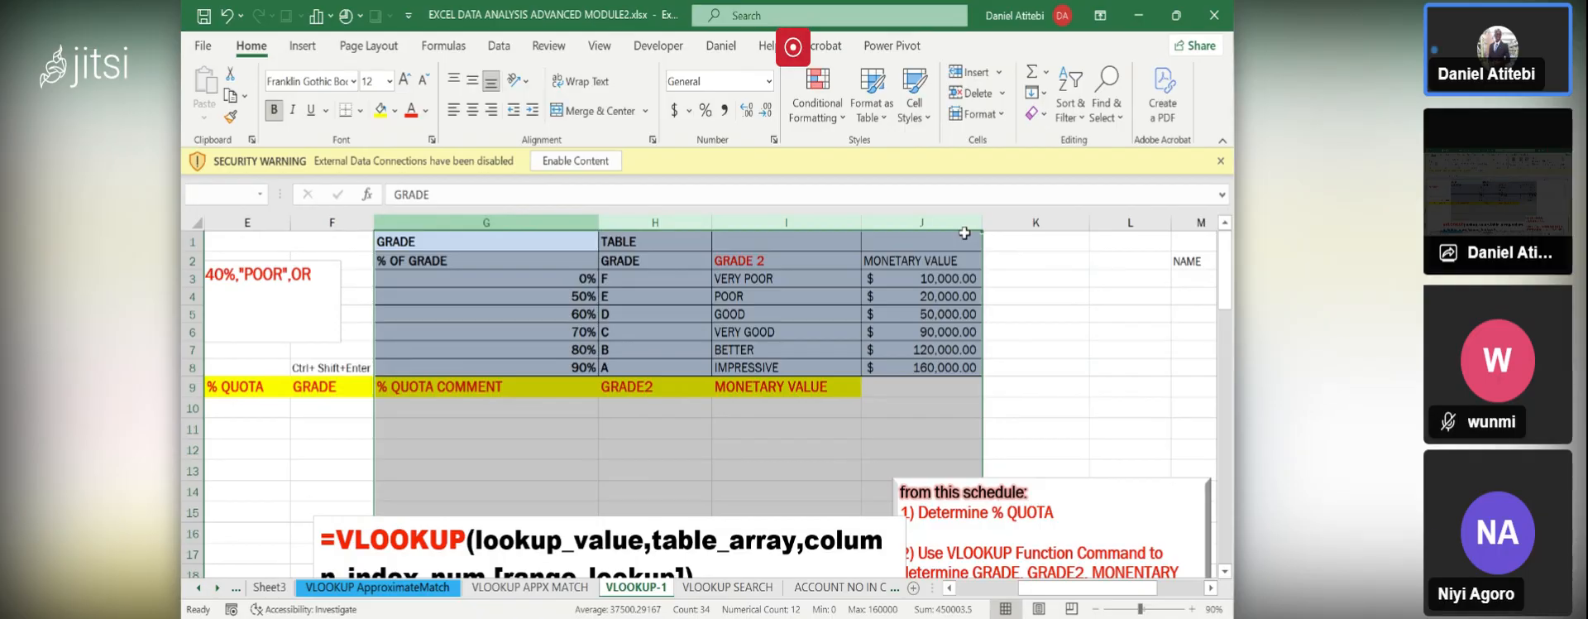
left_click_drag(963, 234, 964, 233)
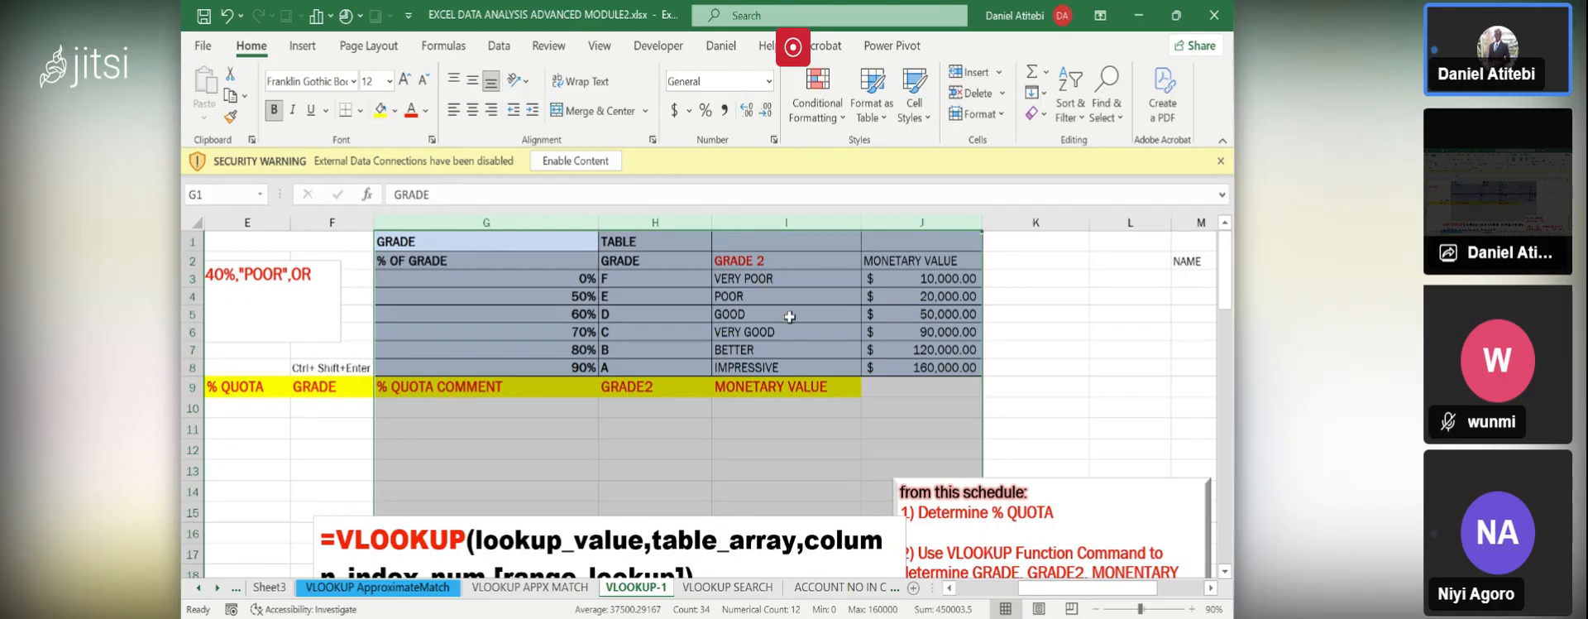
left_click(622, 348)
key("Left")
key("Left")
key("Left")
key("Left")
key("Left")
key("Left")
key("Left")
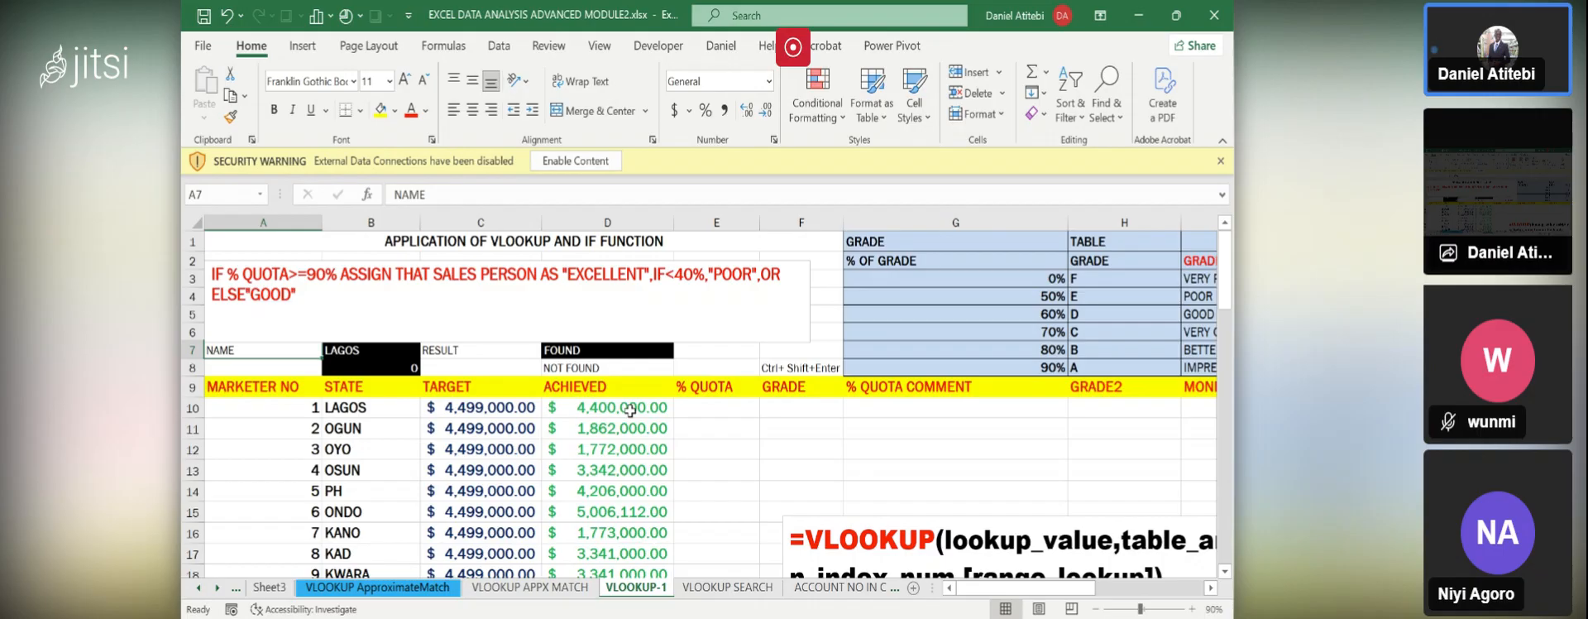
- Try calculating the first marketer's % QUOTA in E10 as =C10/D10, then clear the cell
left_click(722, 410)
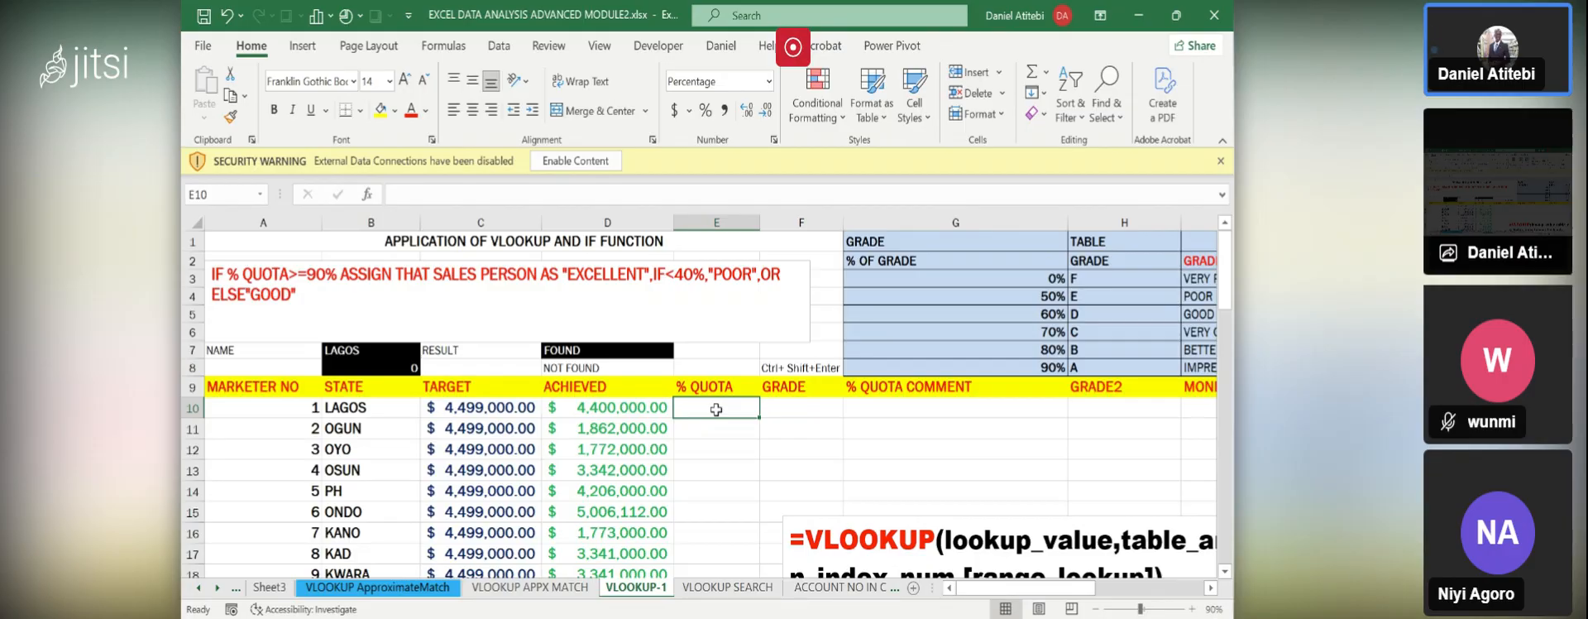
type("=")
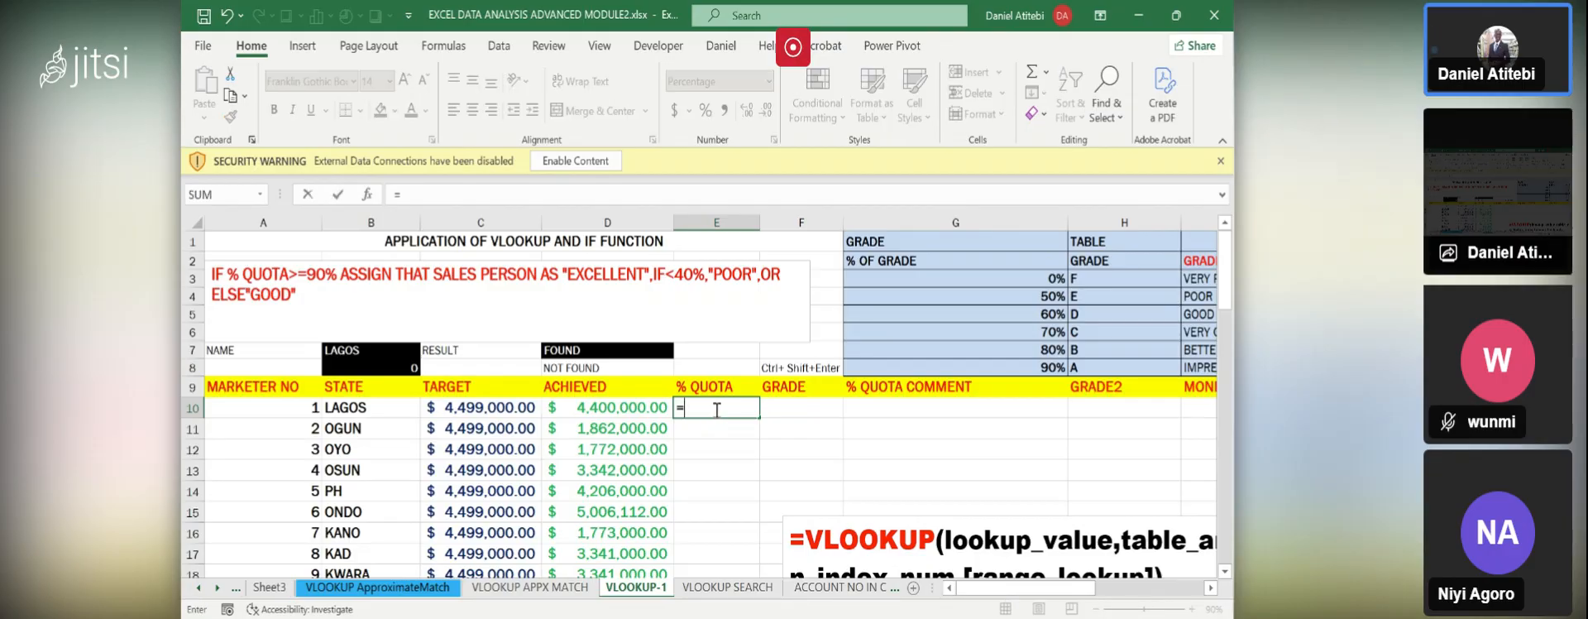
left_click(507, 410)
type("/")
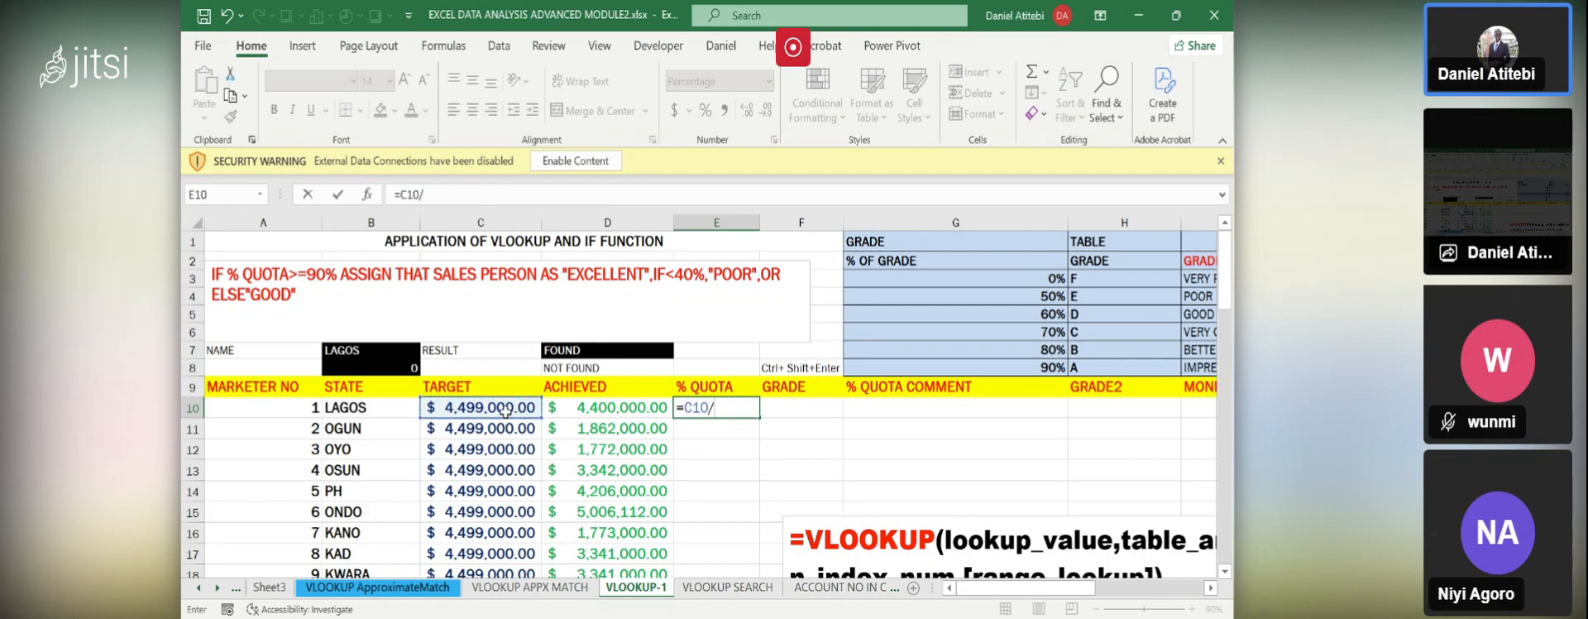
left_click(582, 407)
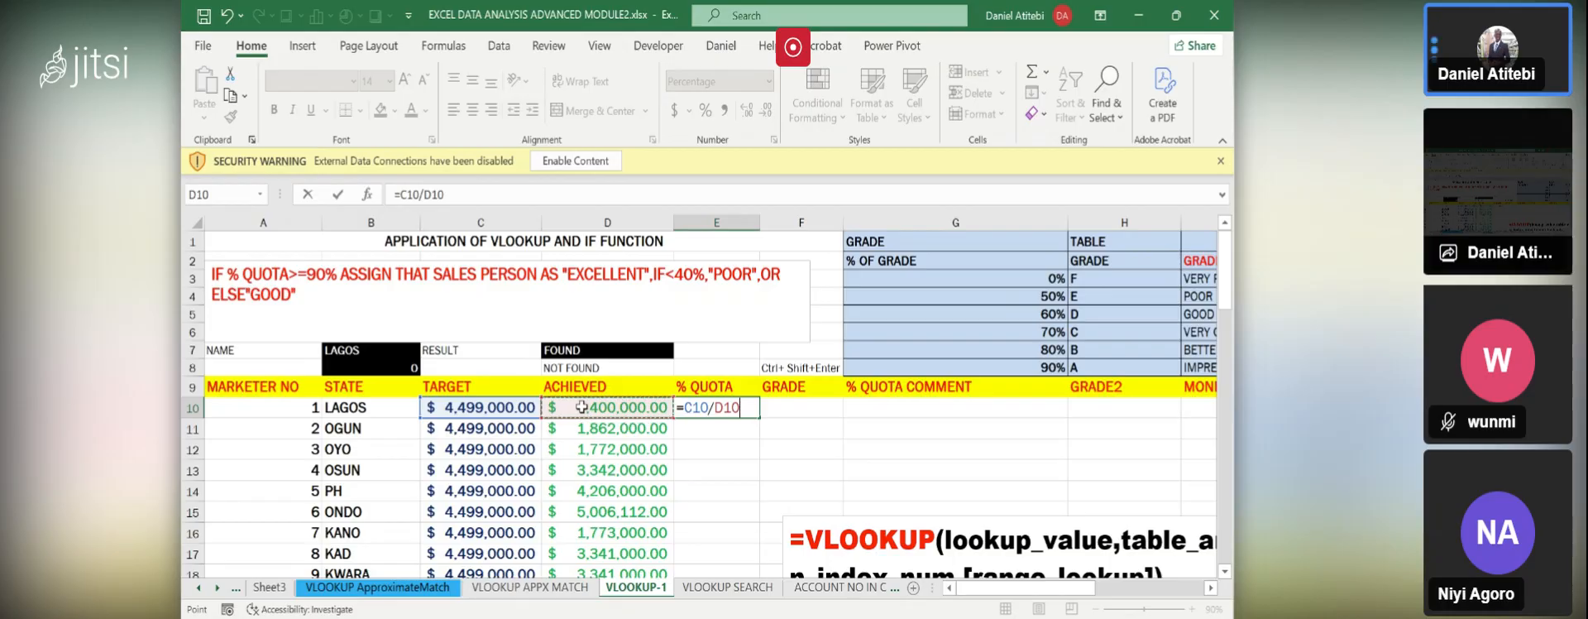
key("Return")
left_click(742, 407)
key("Delete")
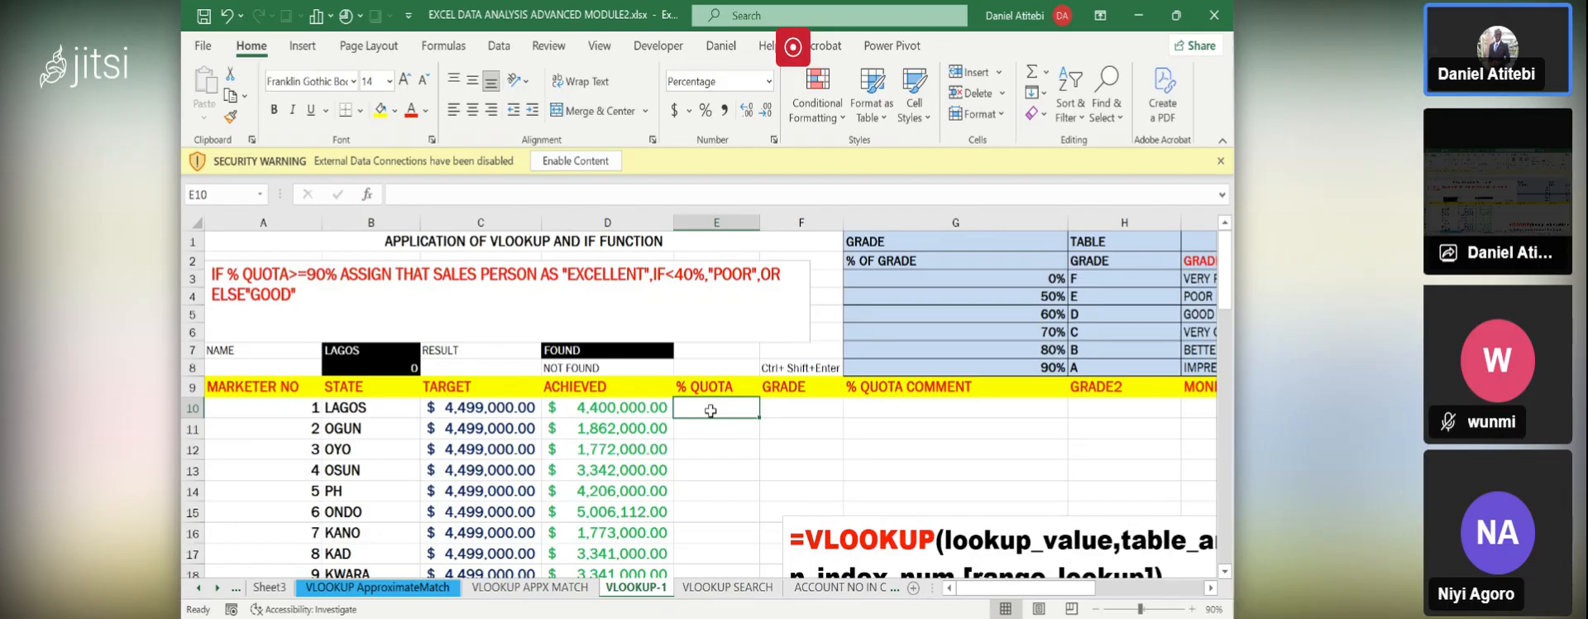
- Calculate the first marketer's % QUOTA in E10 as ACHIEVED divided by TARGET, =D10/C10, then clear the cell
type("=")
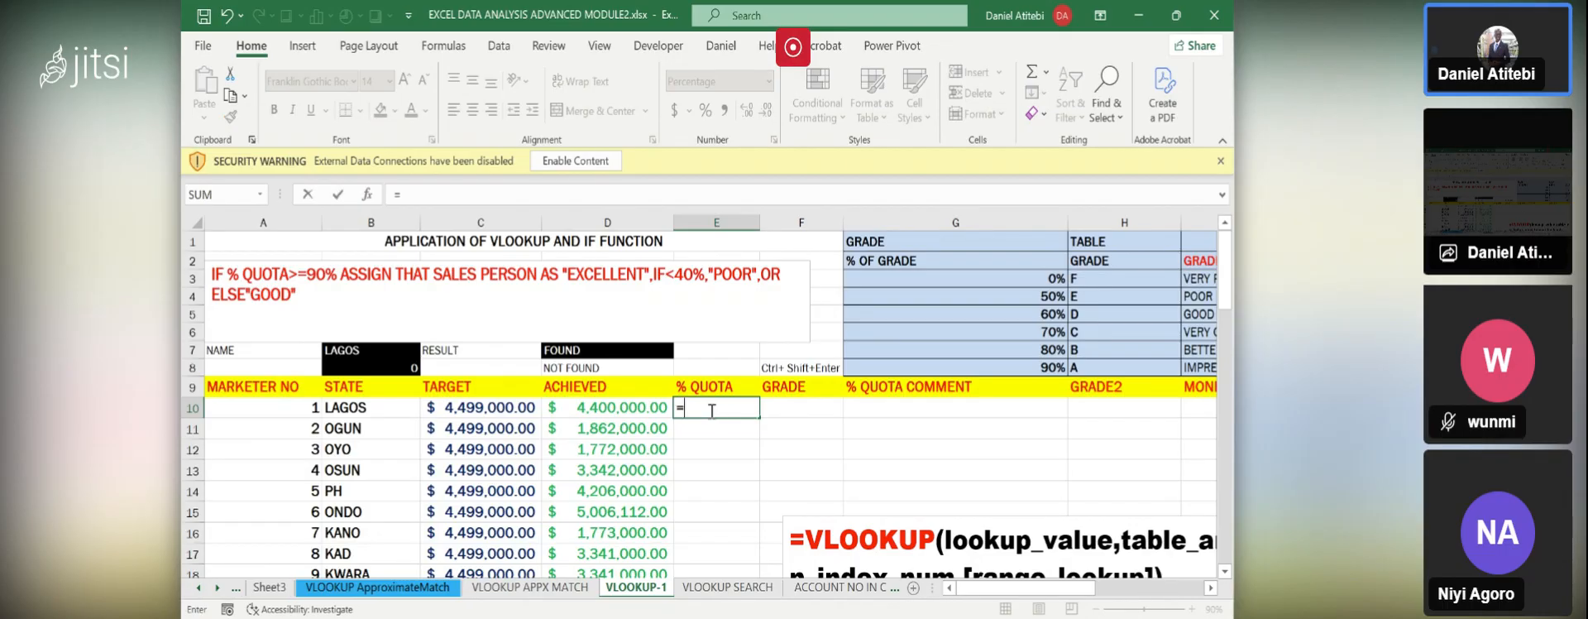
left_click(626, 407)
type("/")
left_click(492, 407)
key("Return")
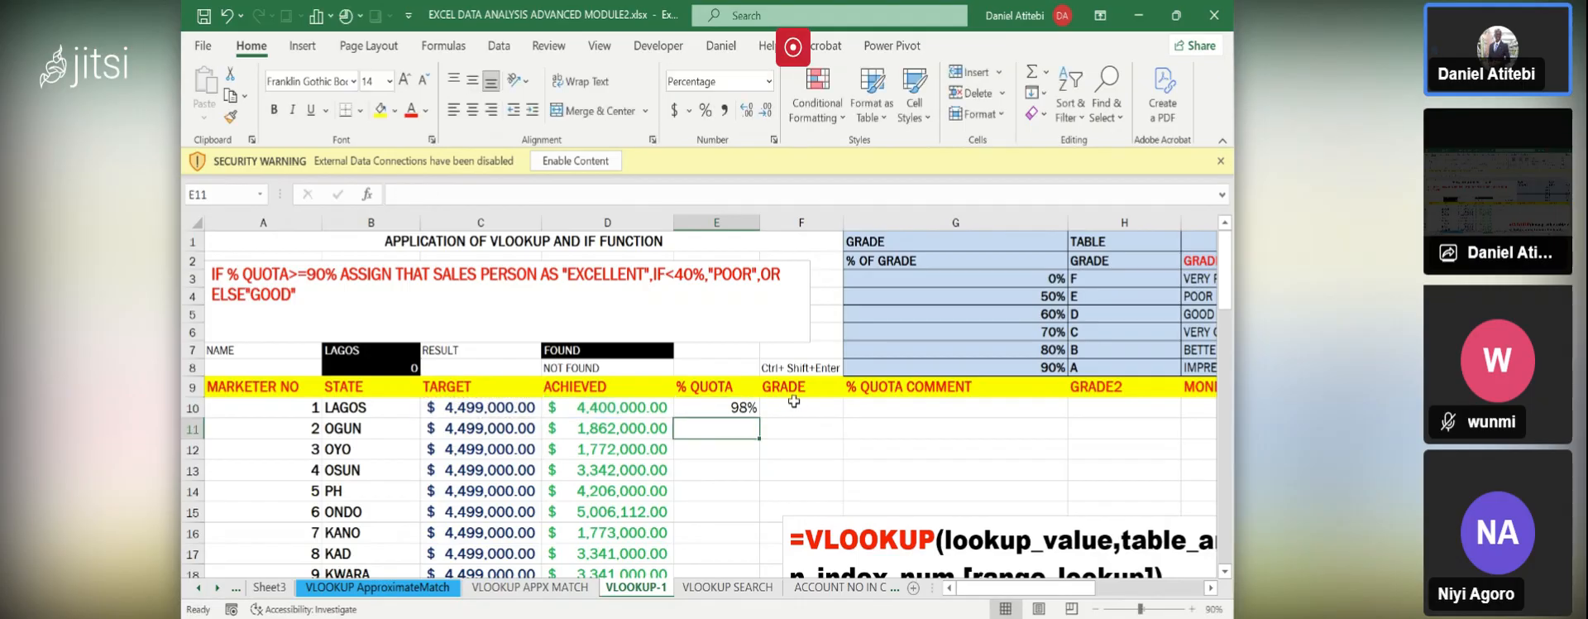
left_click(740, 407)
key("Delete")
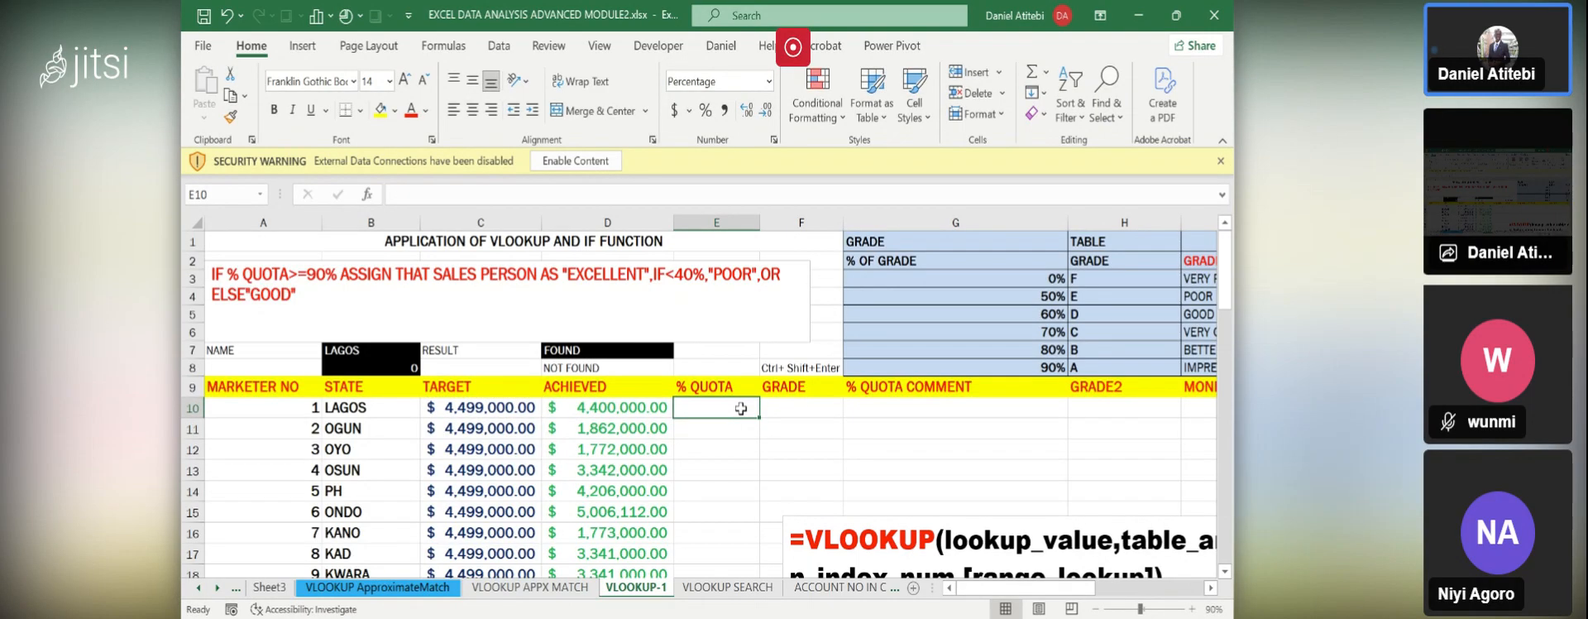
- Enter =D10/C10 in E10 again for the LAGOS marketer's % QUOTA
type("=")
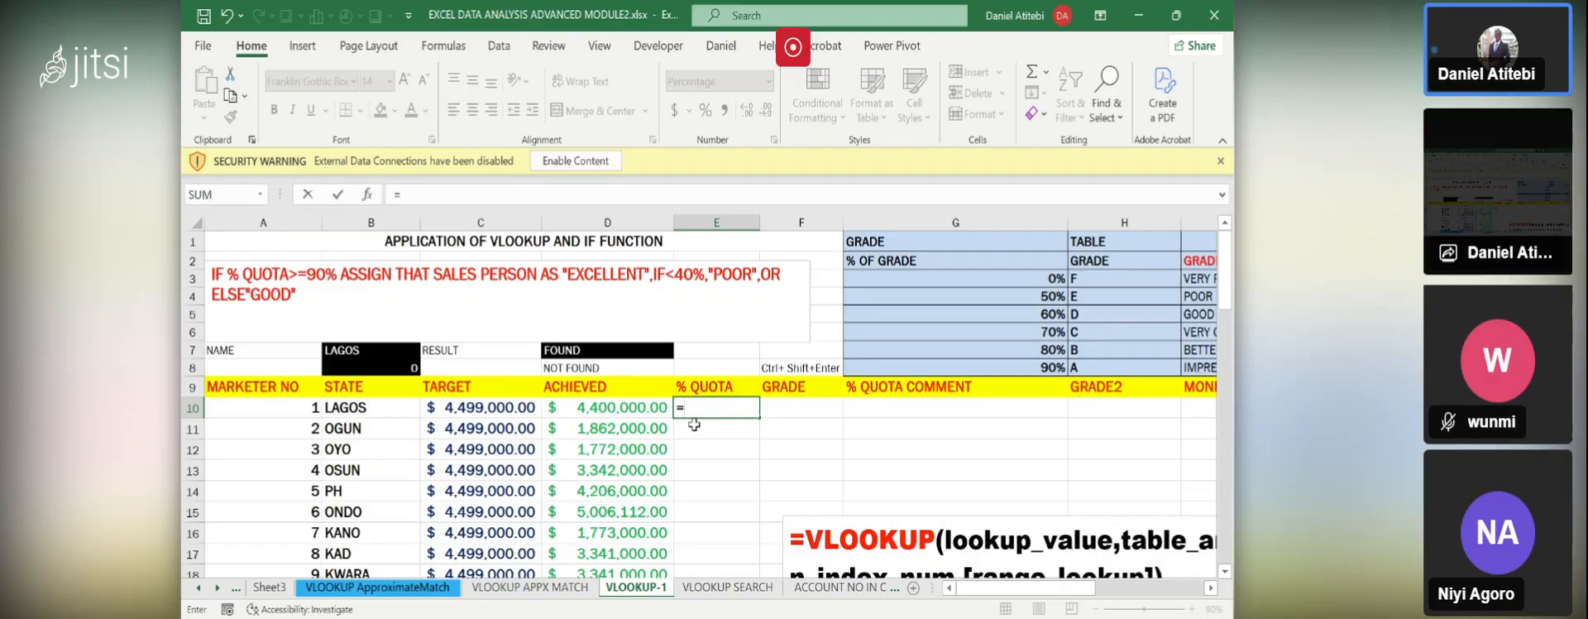
left_click(612, 406)
type("/")
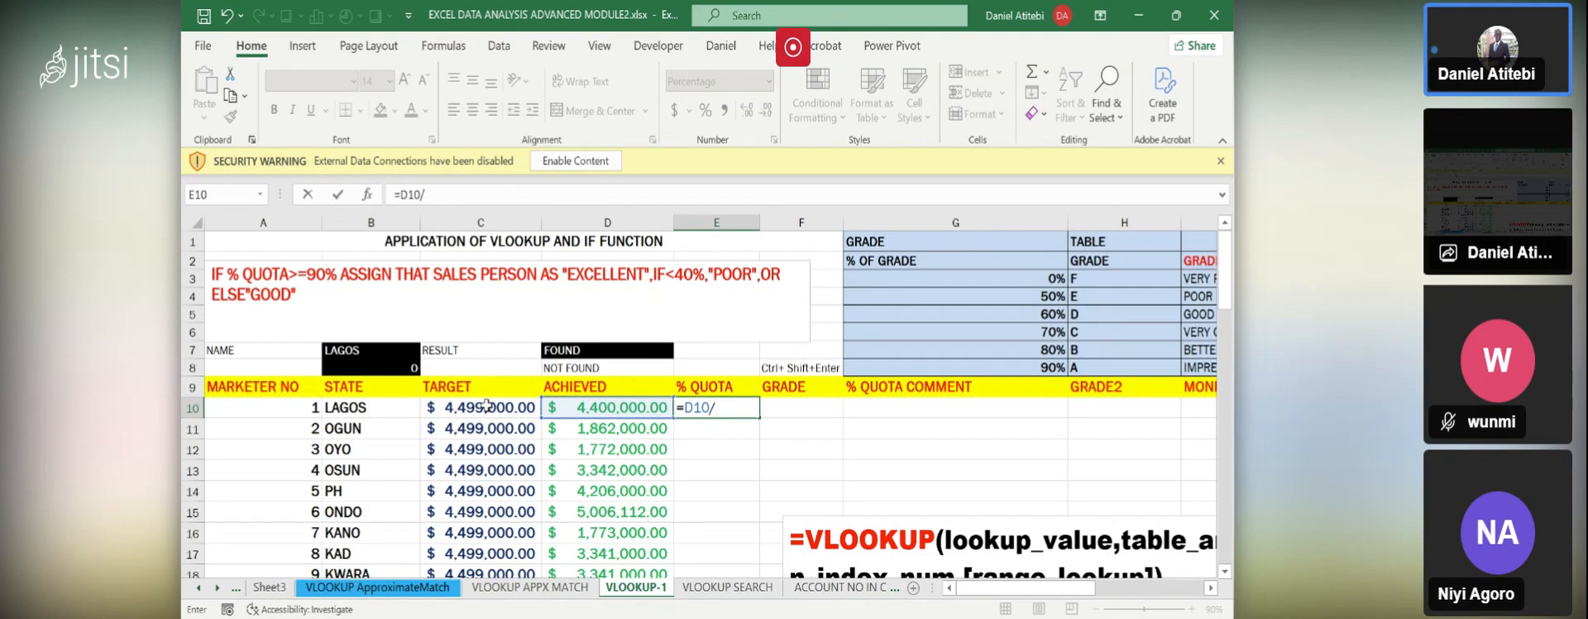
left_click(487, 405)
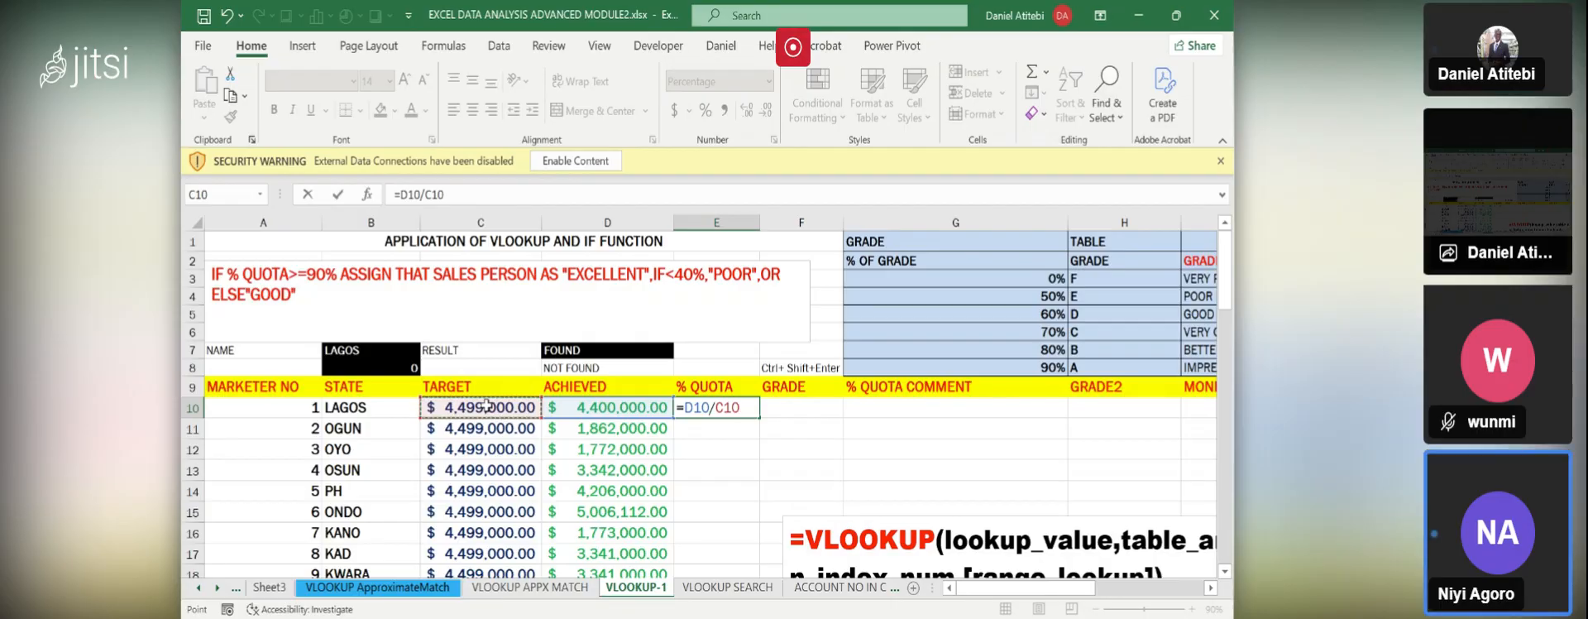
key("Return")
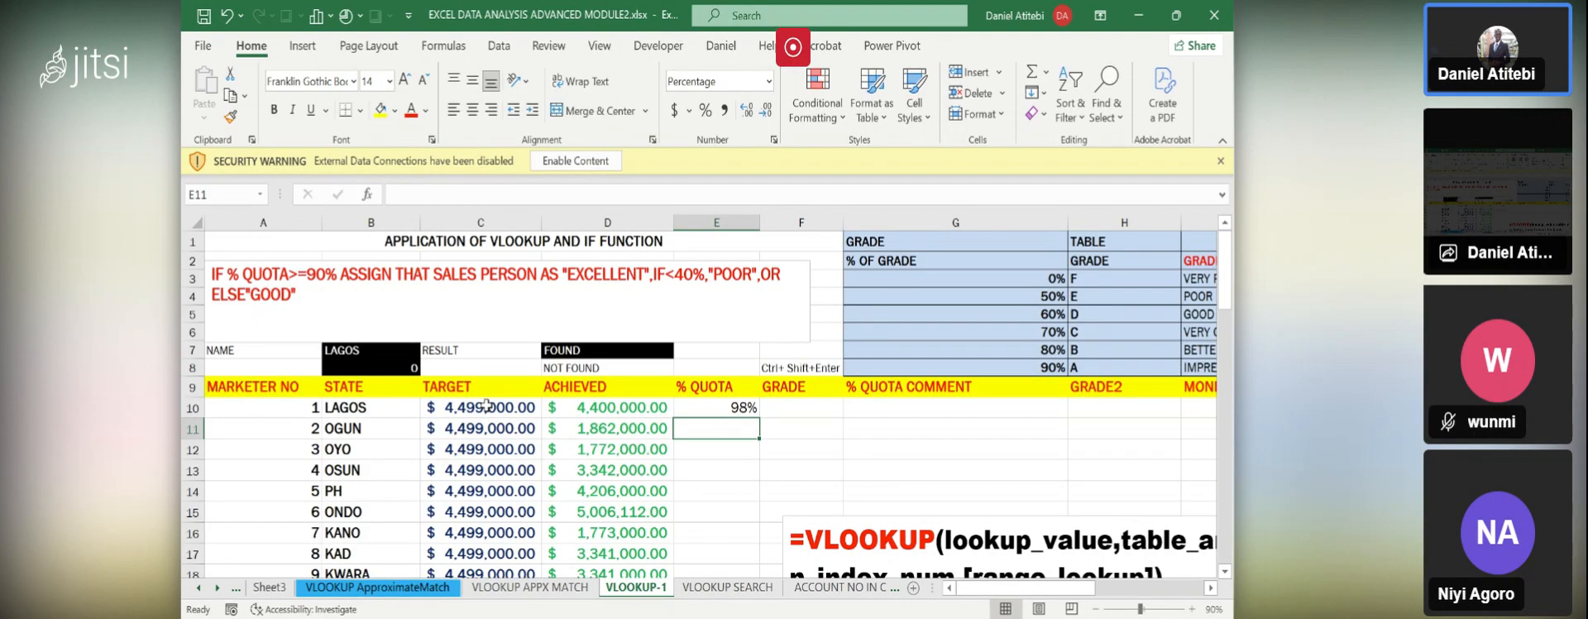
- Re-enter the LAGOS marketer's % QUOTA in E10 as ACHIEVED divided by TARGET, =D10/C10
left_click(728, 405)
type("=")
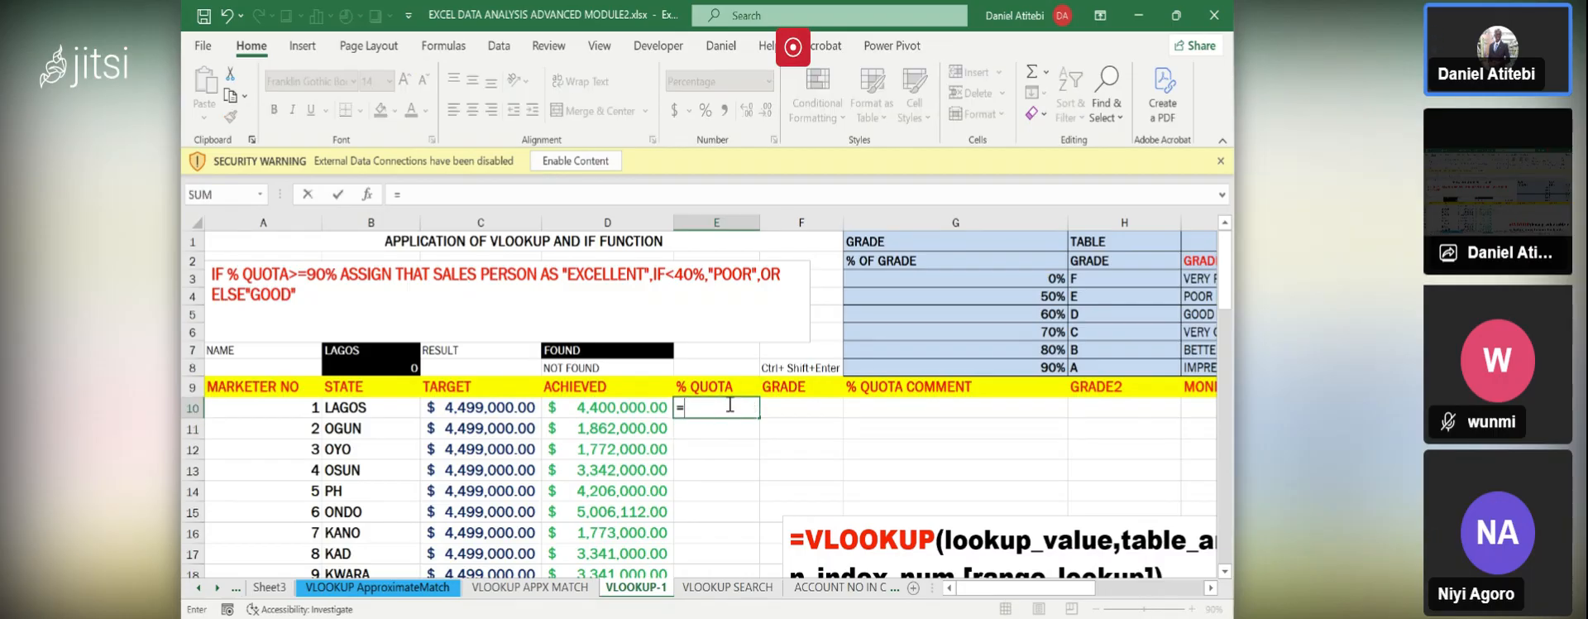
left_click(623, 407)
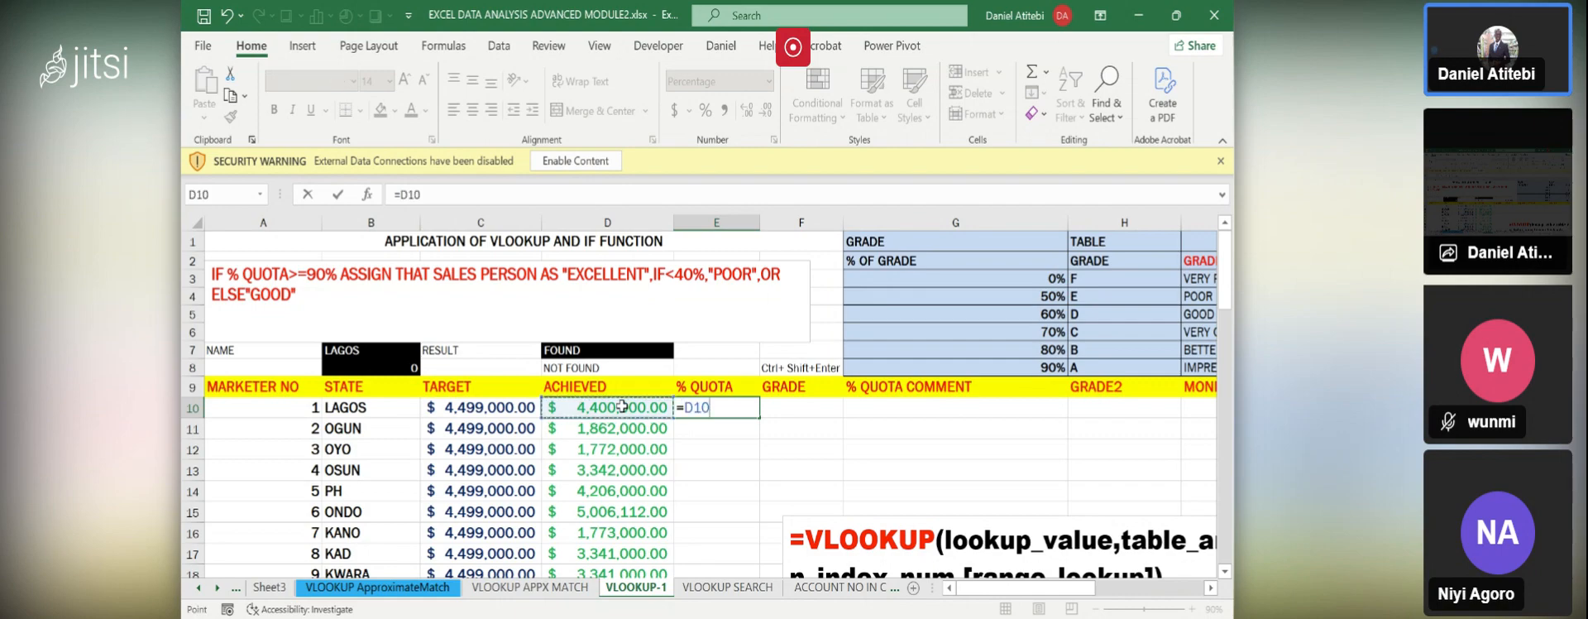
type("/")
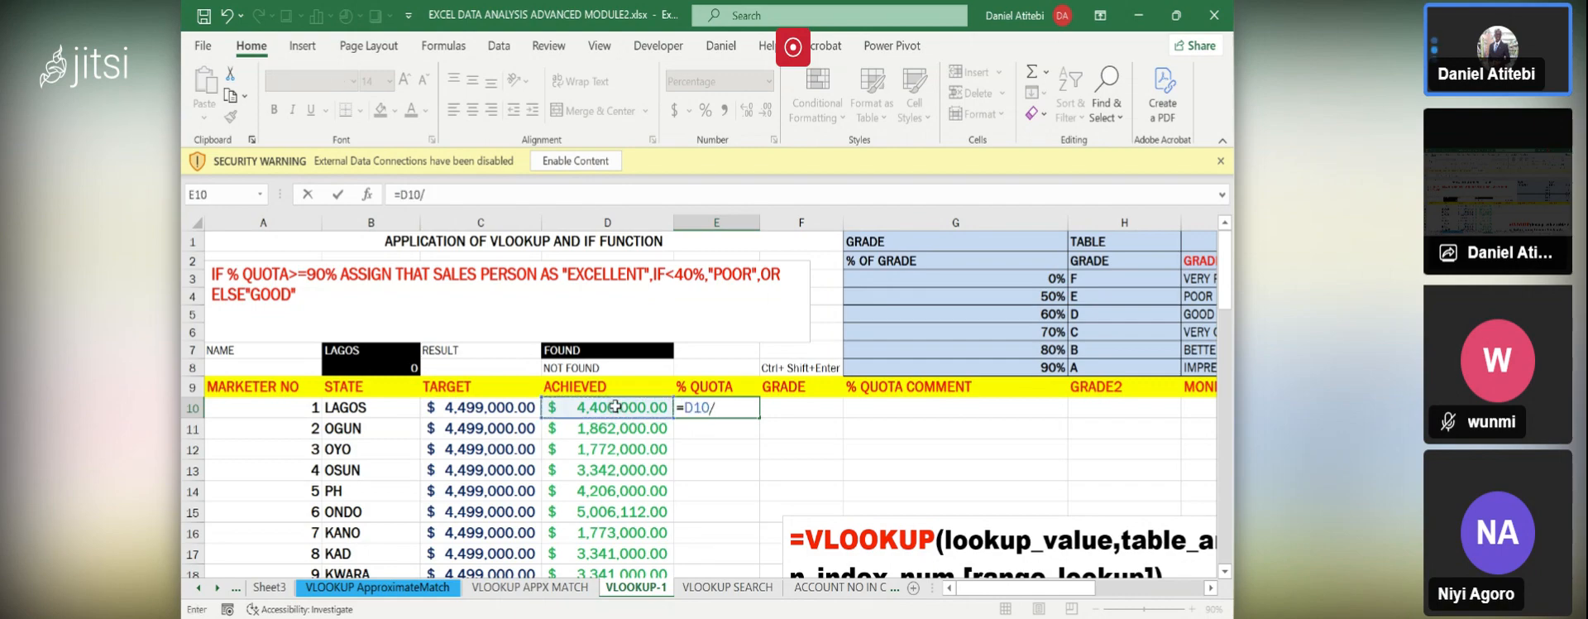
left_click(496, 410)
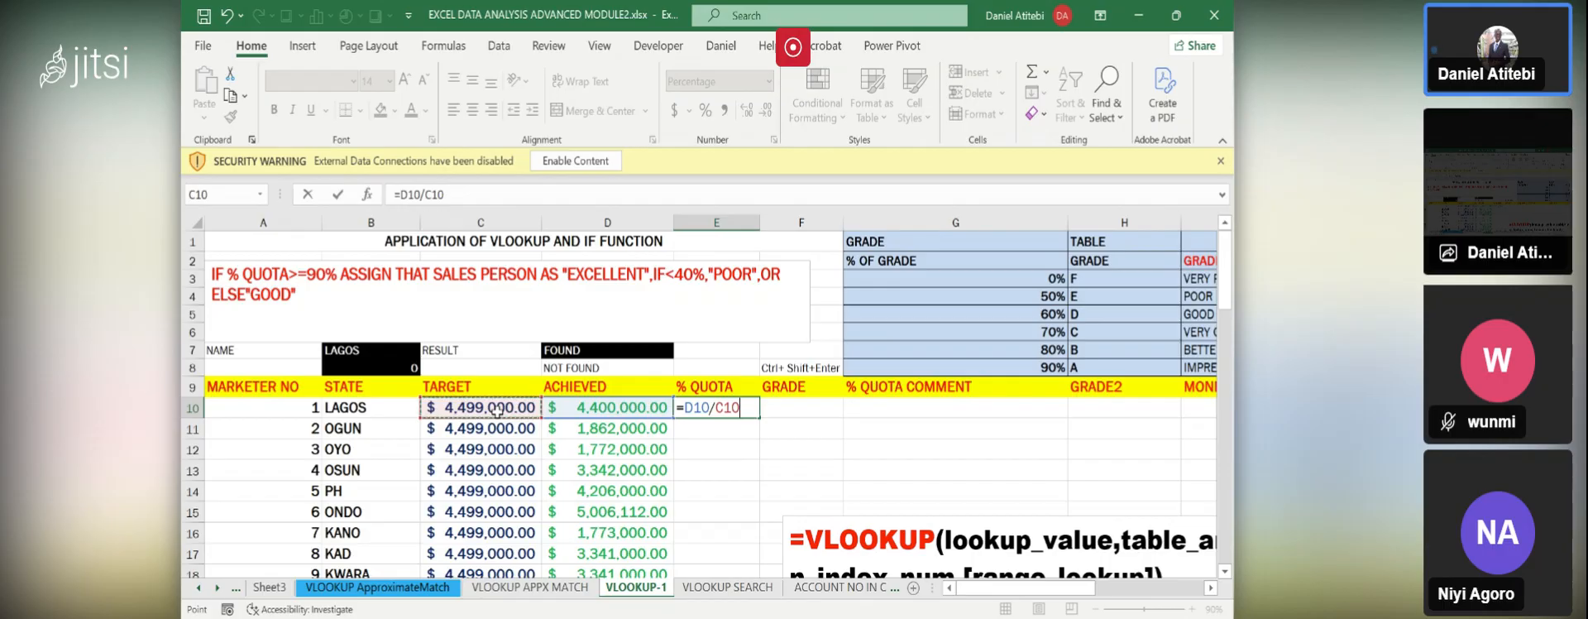
key("Return")
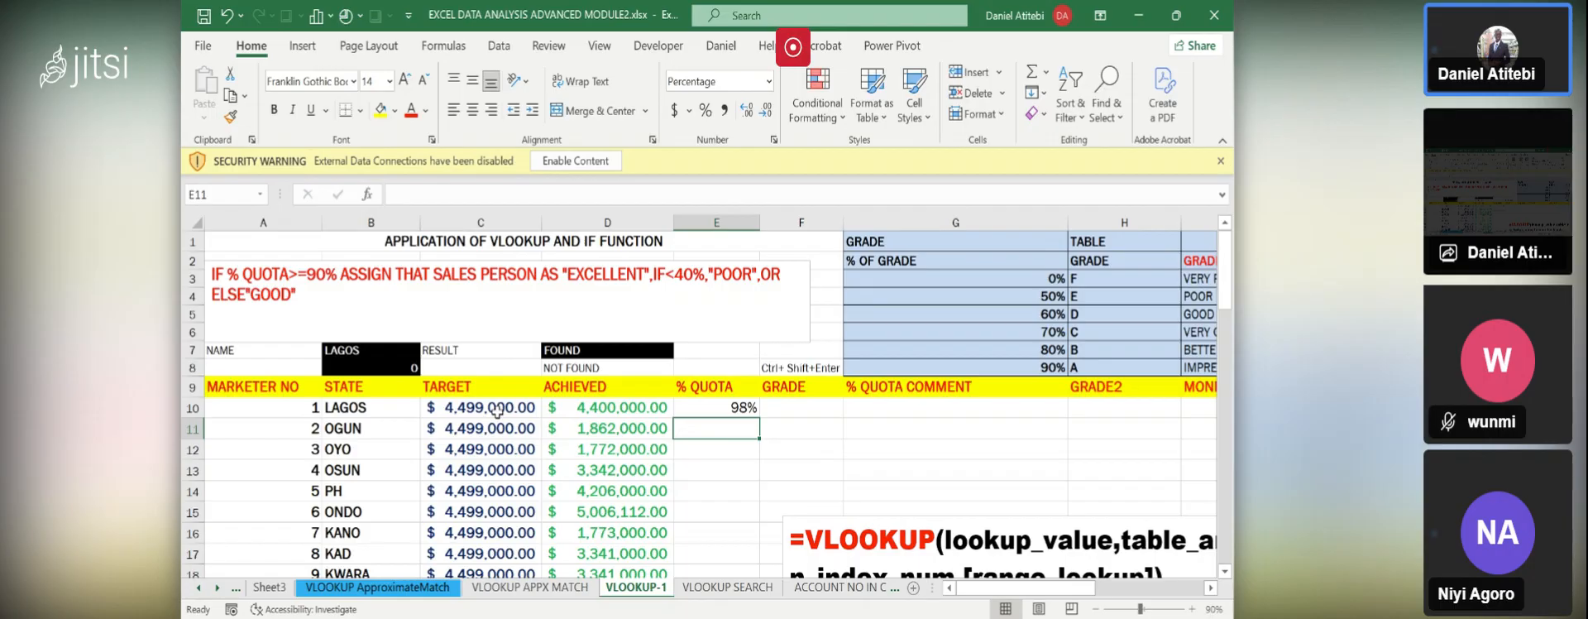
- Fill the % QUOTA formula from E10 down to E24 for the marketers from LAGOS to ABIA
left_click(709, 408)
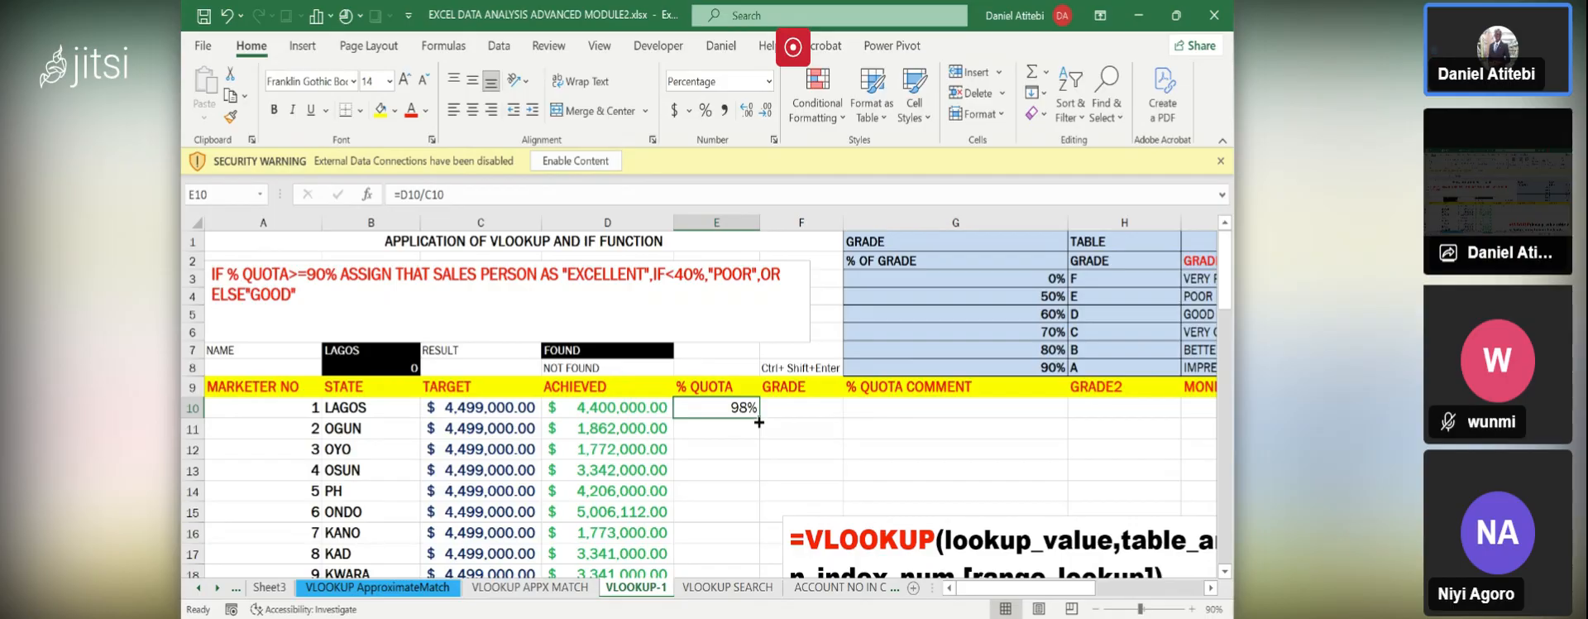
left_click_drag(759, 422, 769, 539)
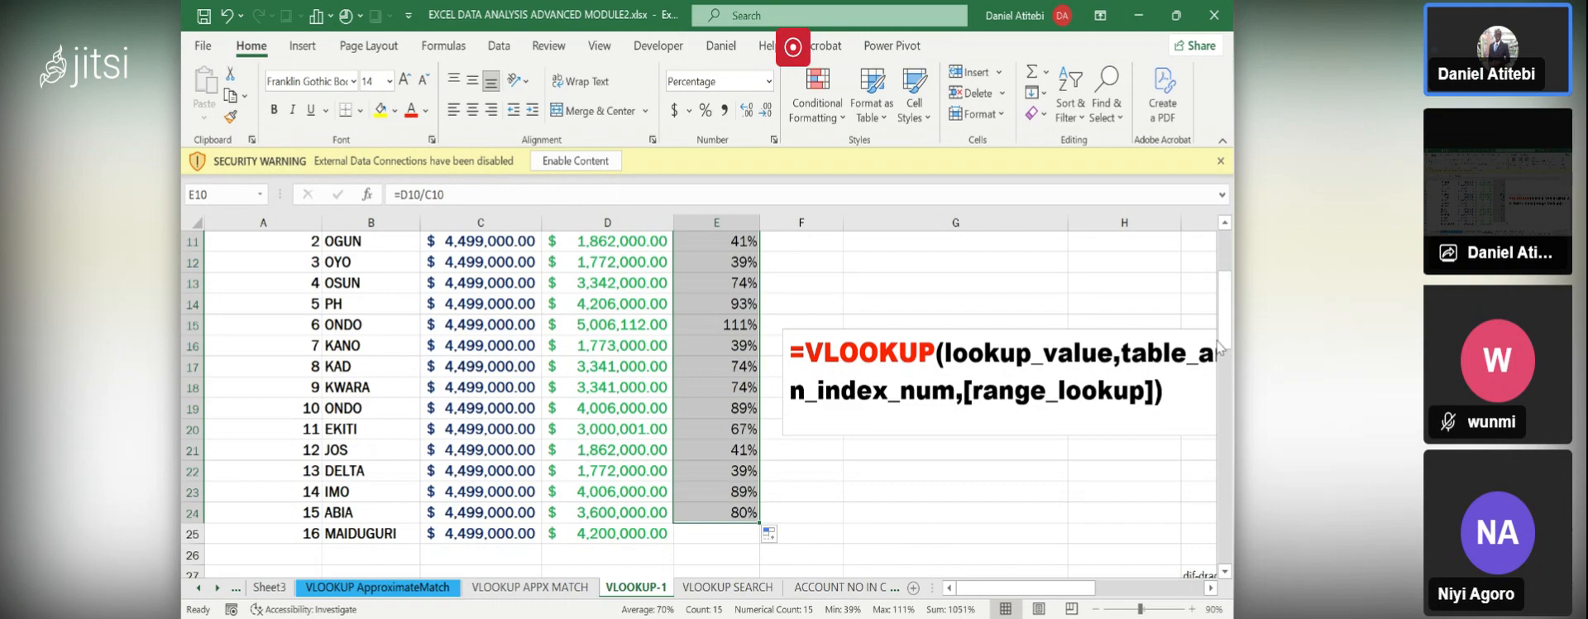
left_click_drag(1222, 332, 1220, 248)
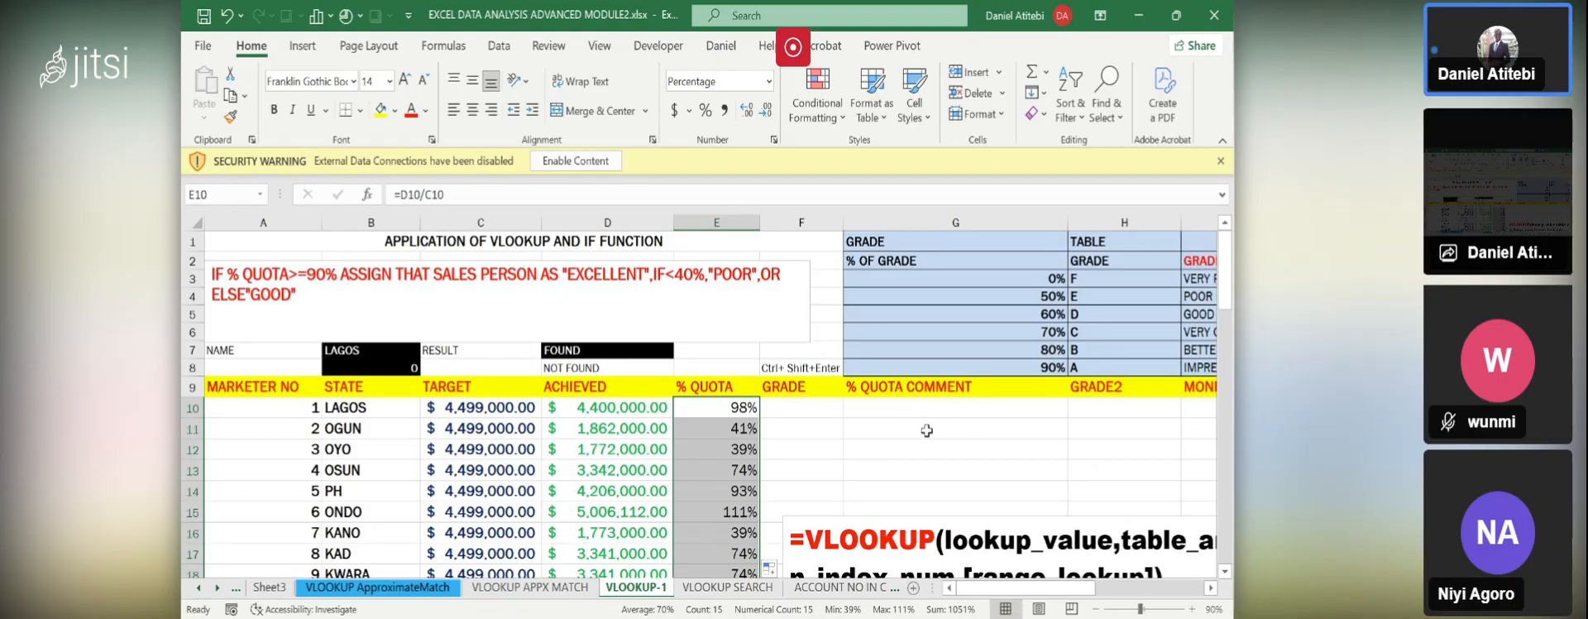
- Examine the grade table's GRADE column from H3 to H8 and the matching GRADE 2 entry in I8
key("Right")
key("Right")
key("Right")
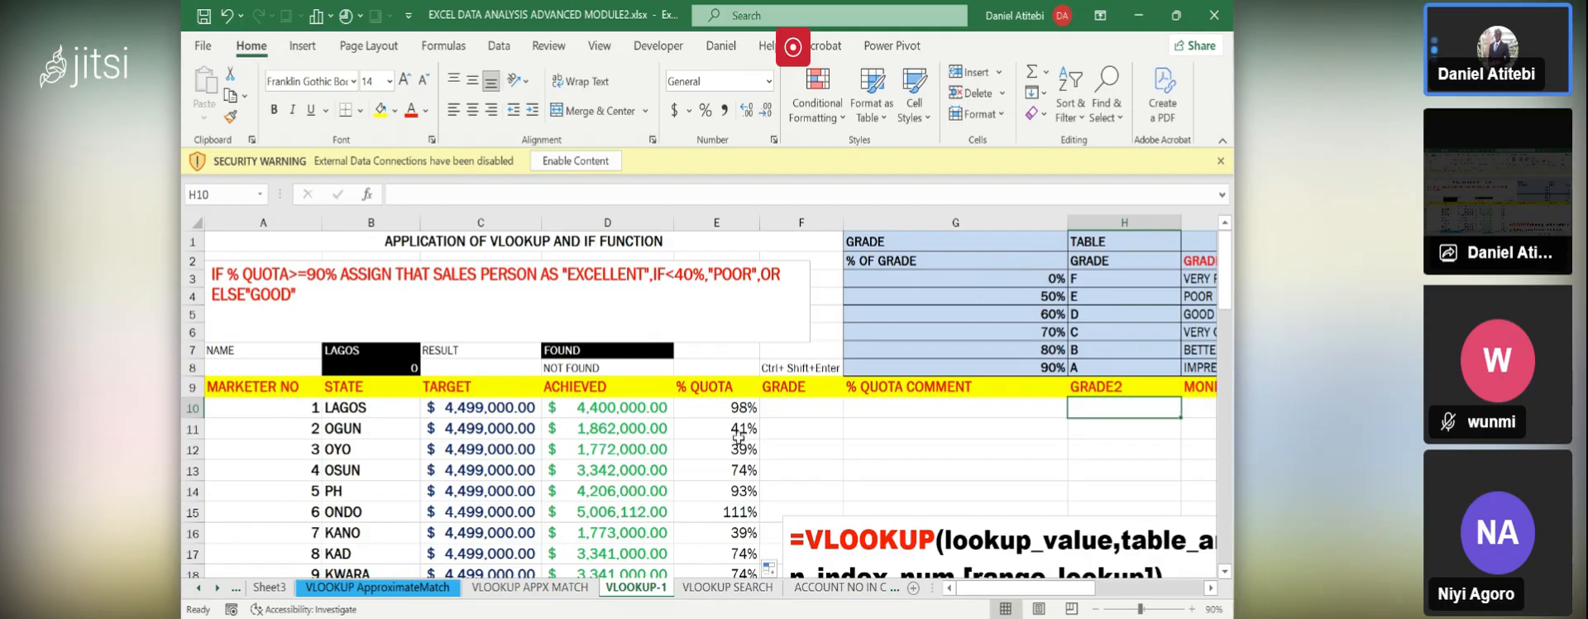
left_click(1093, 279)
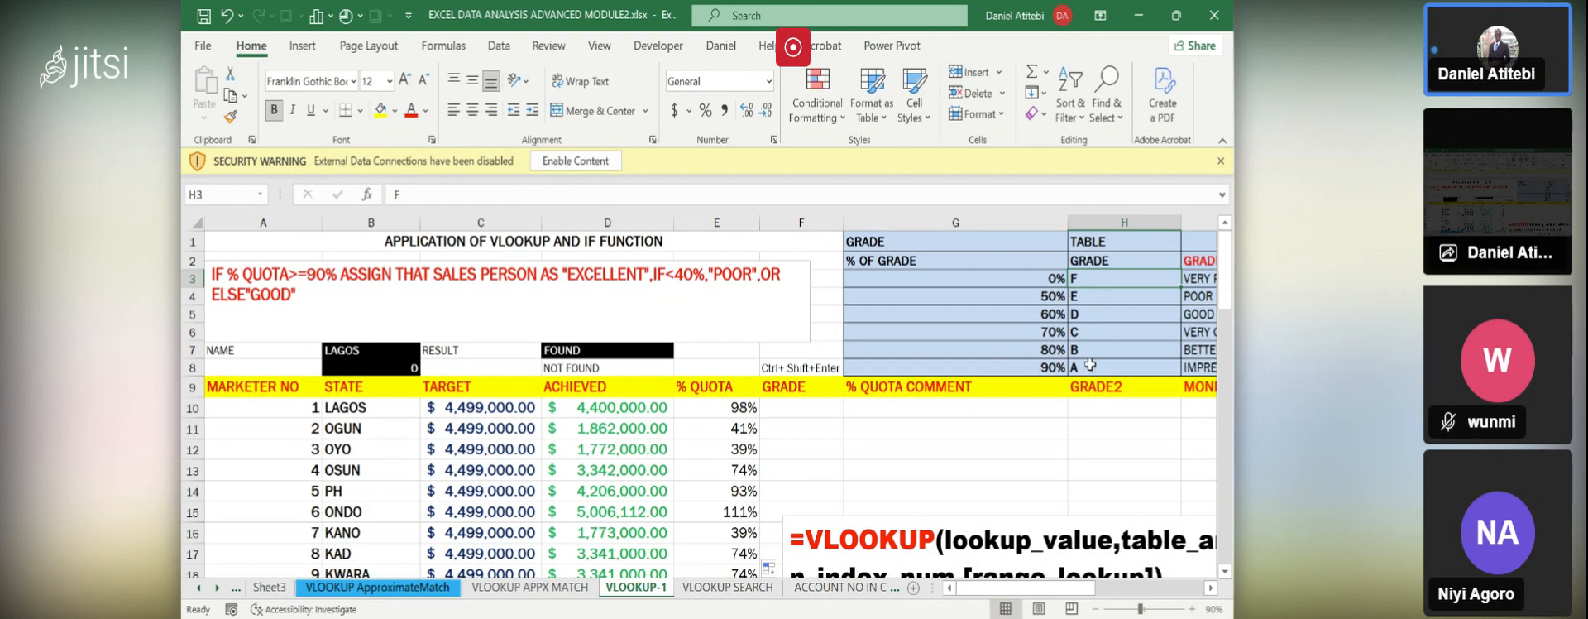
left_click(1092, 368)
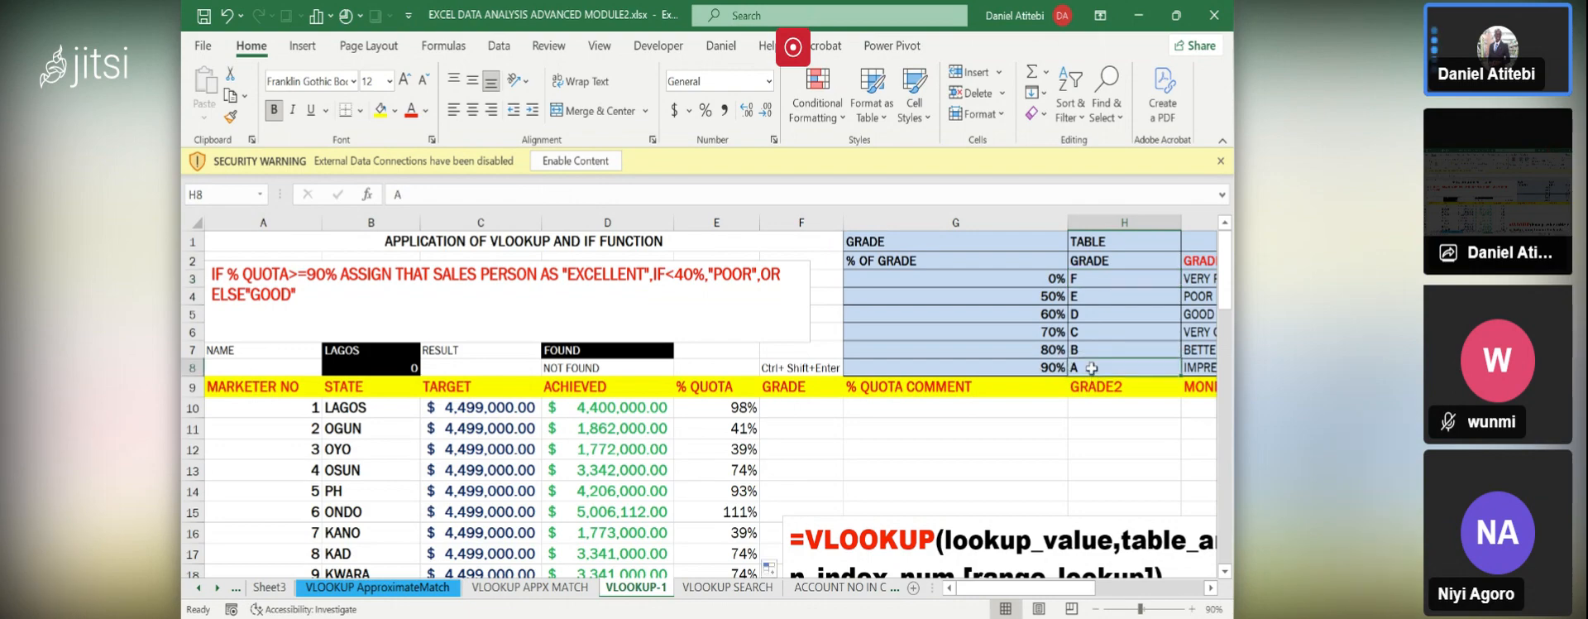
key("Right")
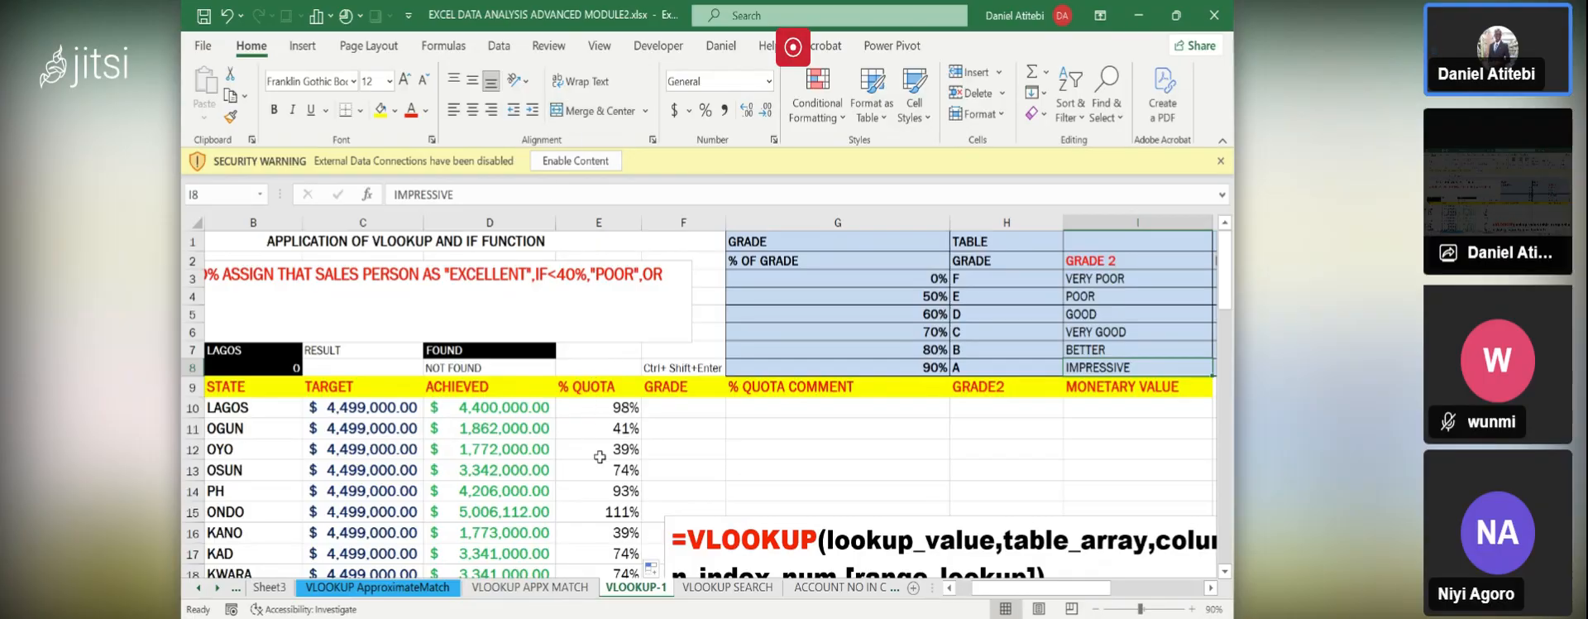
- Try entering the grade A manually for LAGOS in F10, then clear the cell
left_click(674, 407)
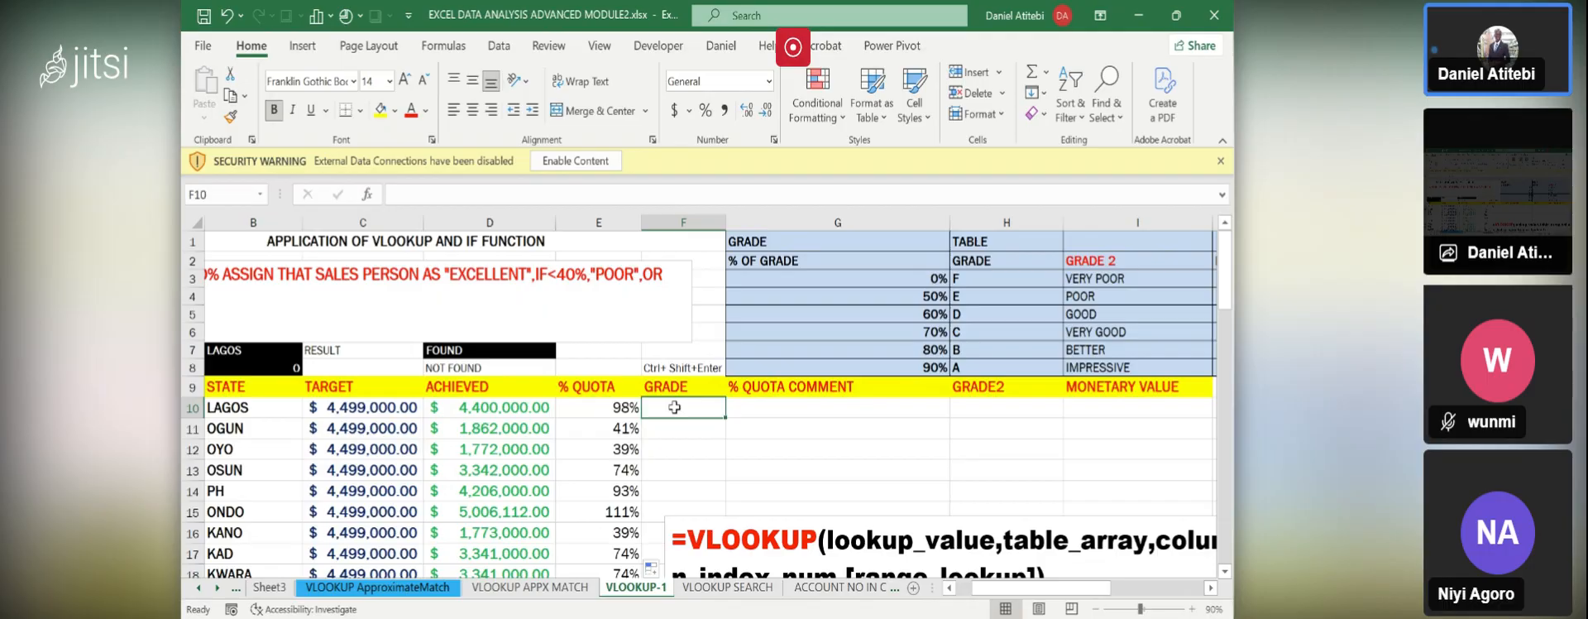
type("A")
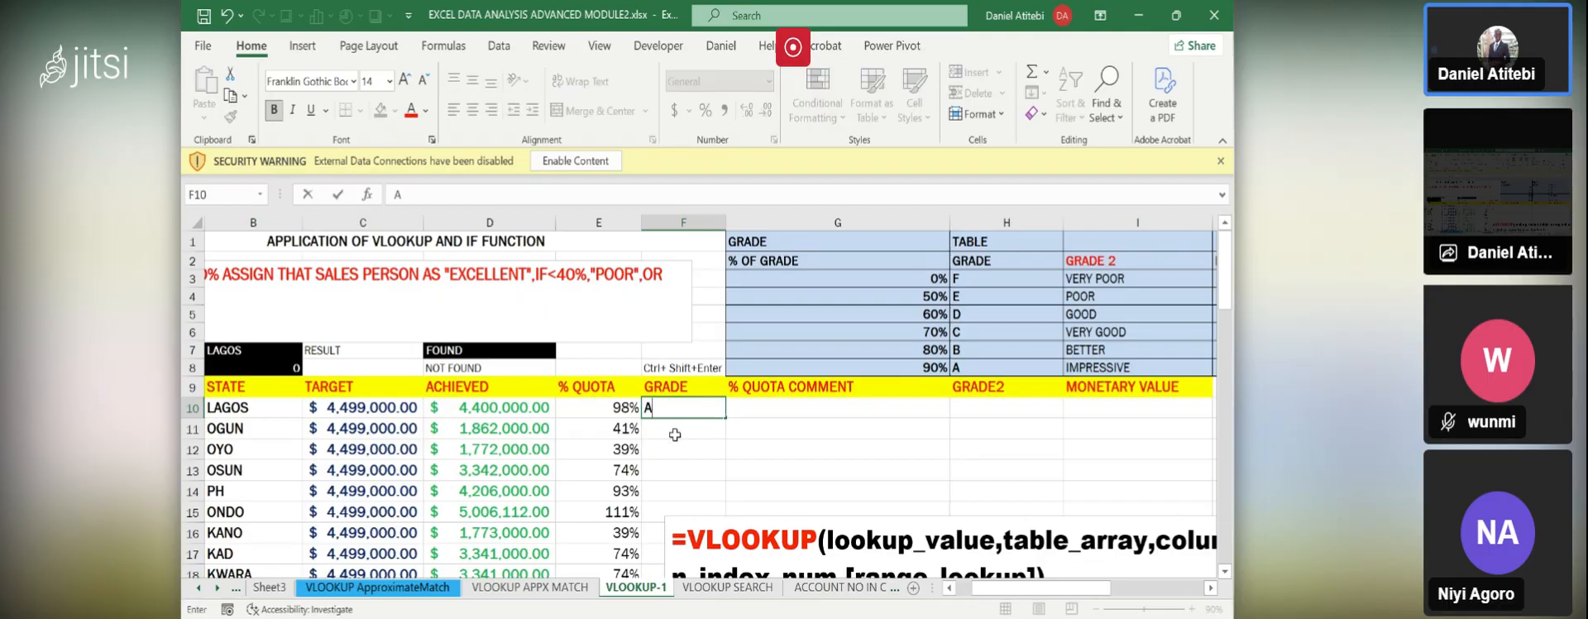
key("Return")
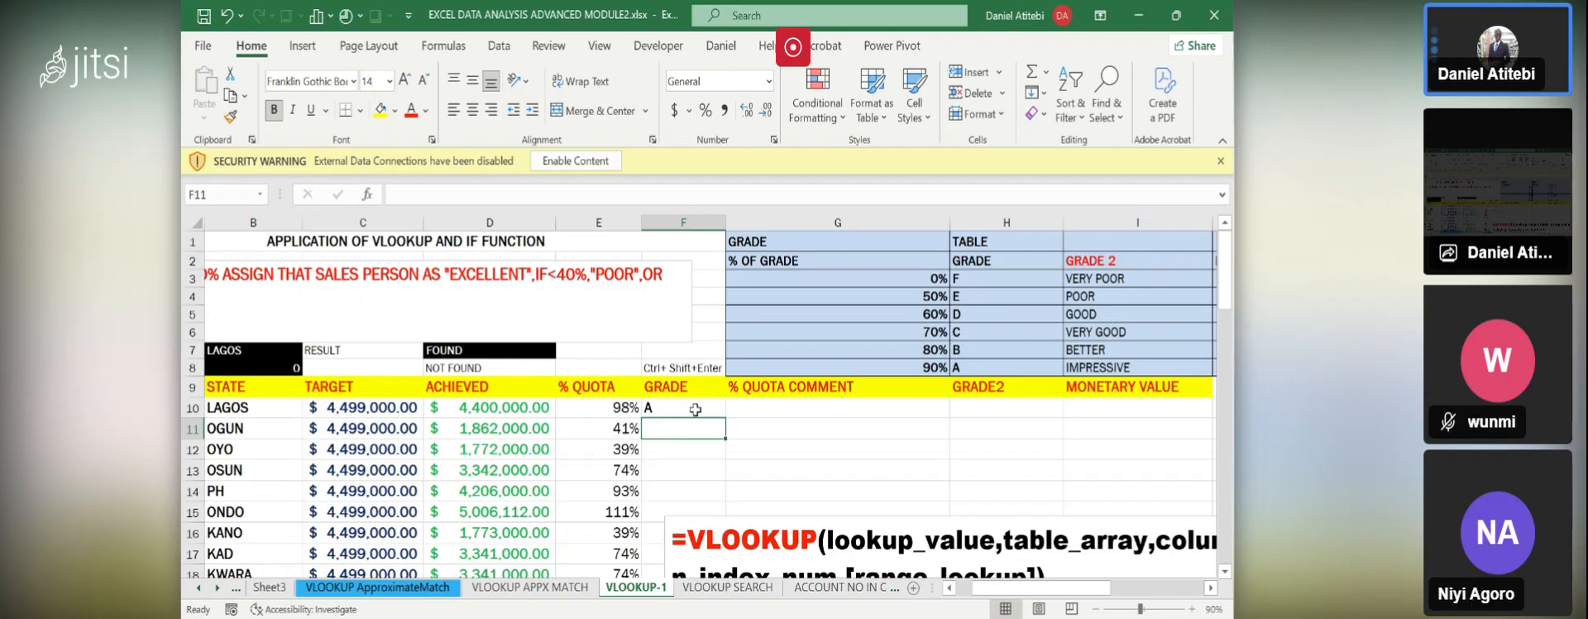
left_click(693, 408)
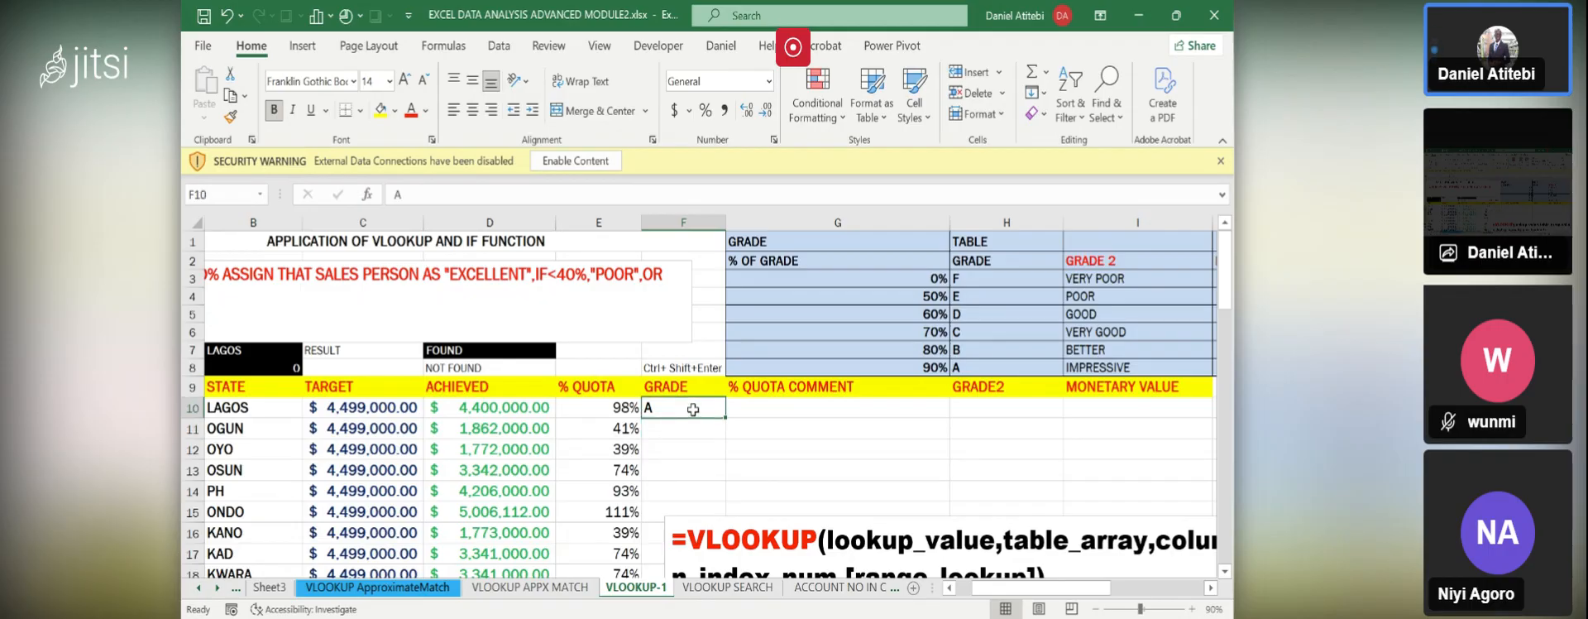
key("Delete")
- Start a VLOOKUP formula in F10 with the LAGOS % QUOTA in E10 as the lookup value
type("=VL")
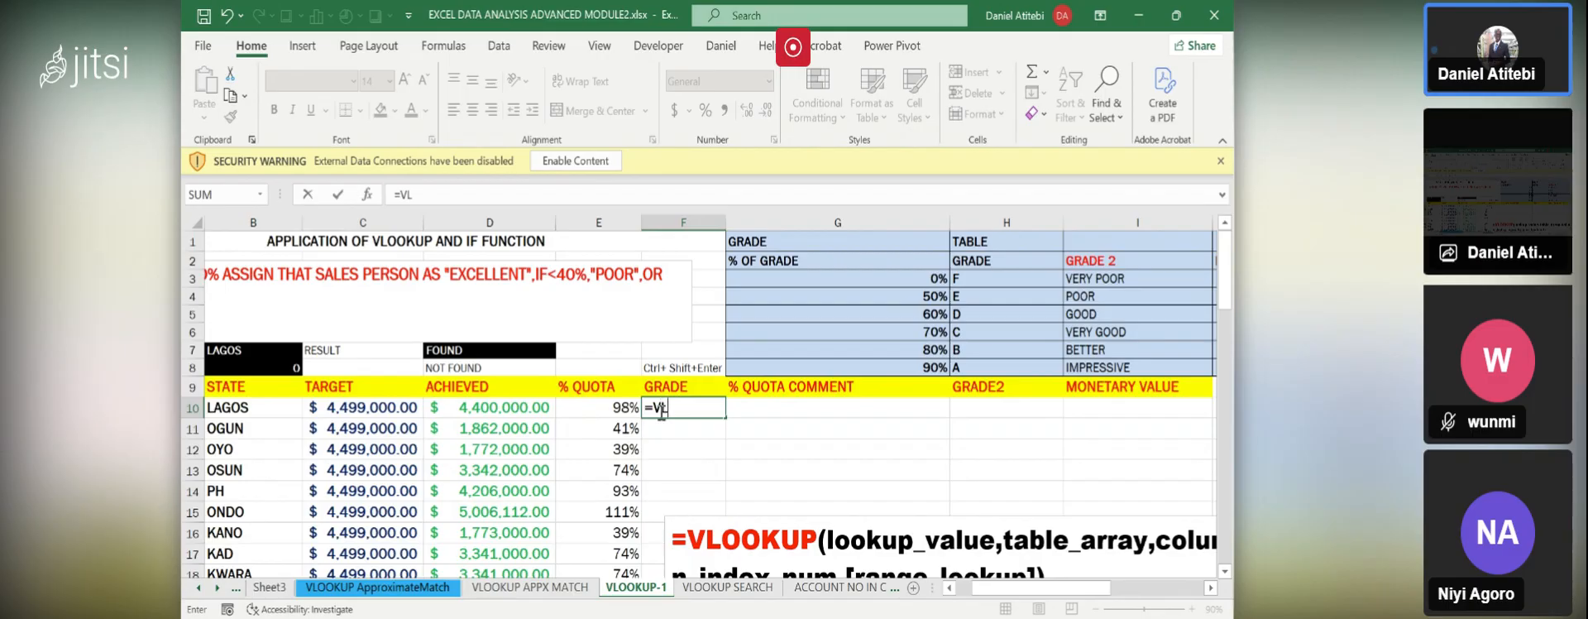
key("Tab")
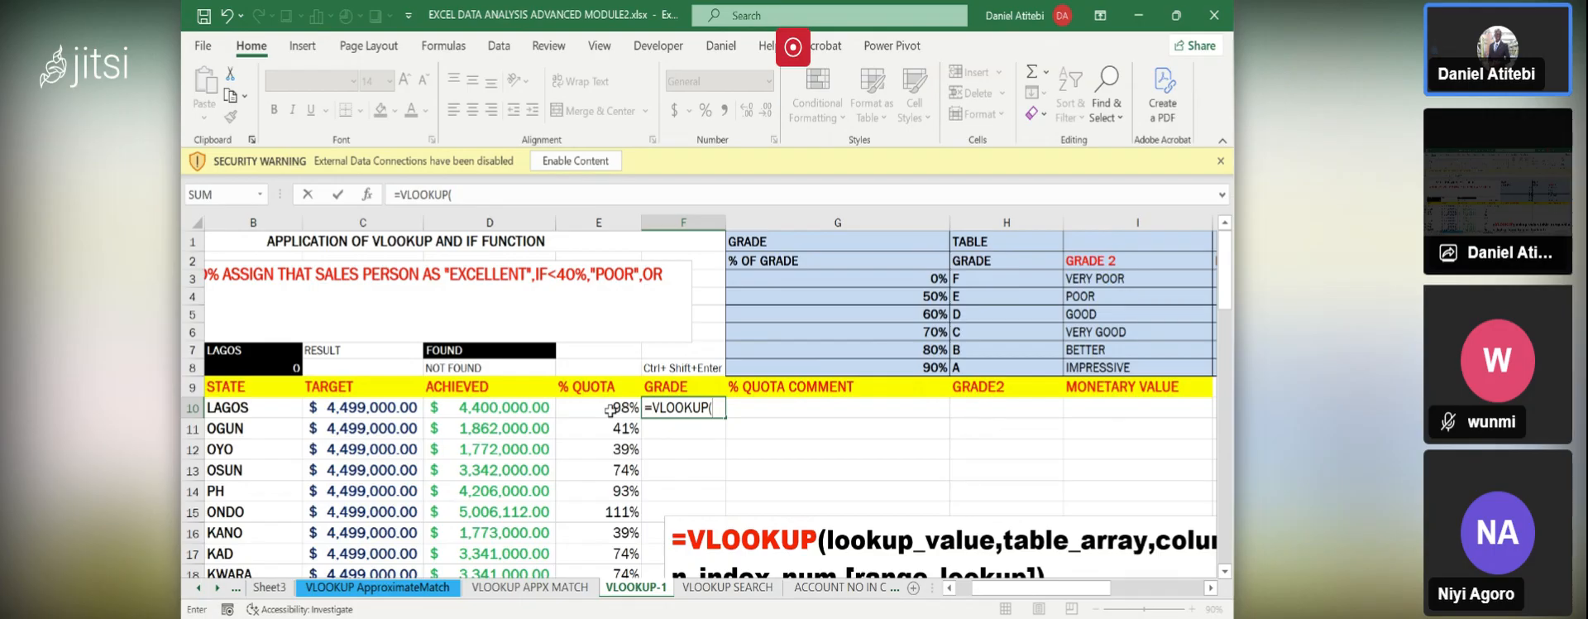
left_click(610, 410)
type(",")
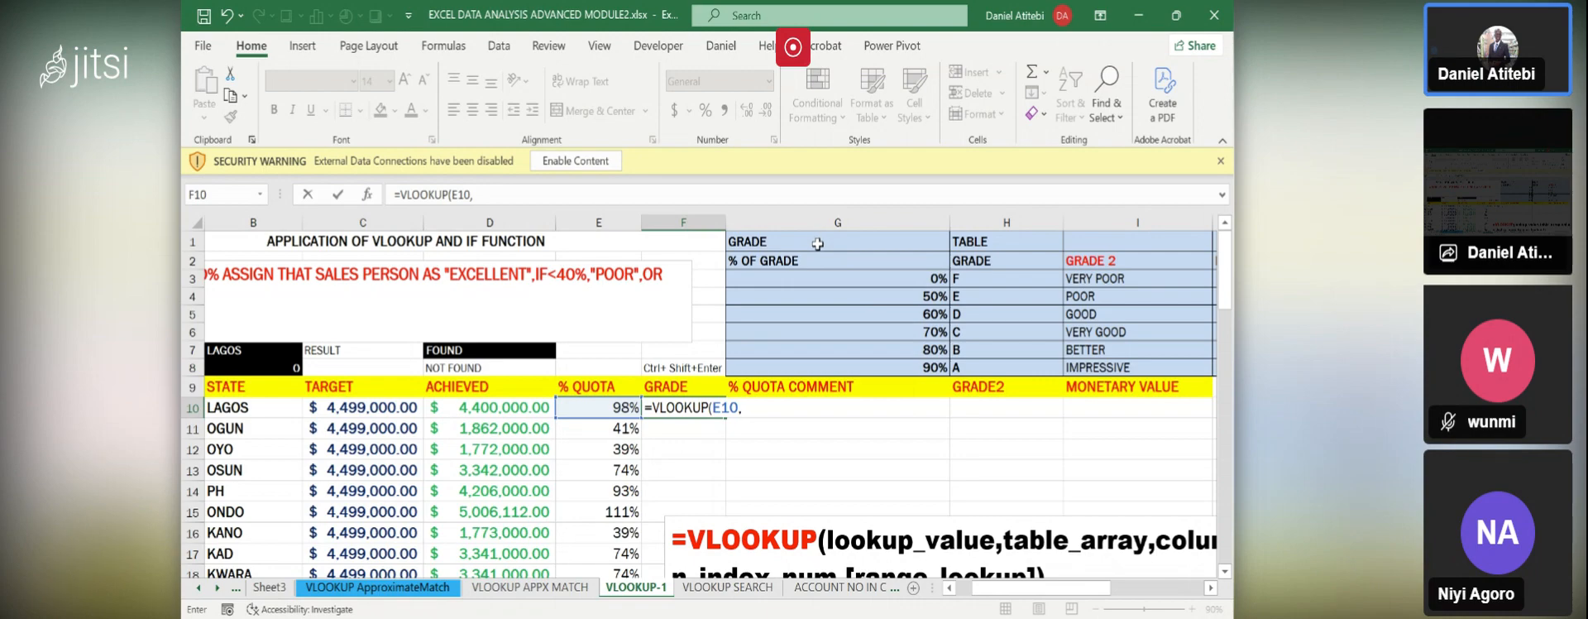
- Use columns G:J as the table array and 2 as the column index, completing =VLOOKUP(E10,G:J,2) in F10
left_click_drag(818, 244, 1134, 249)
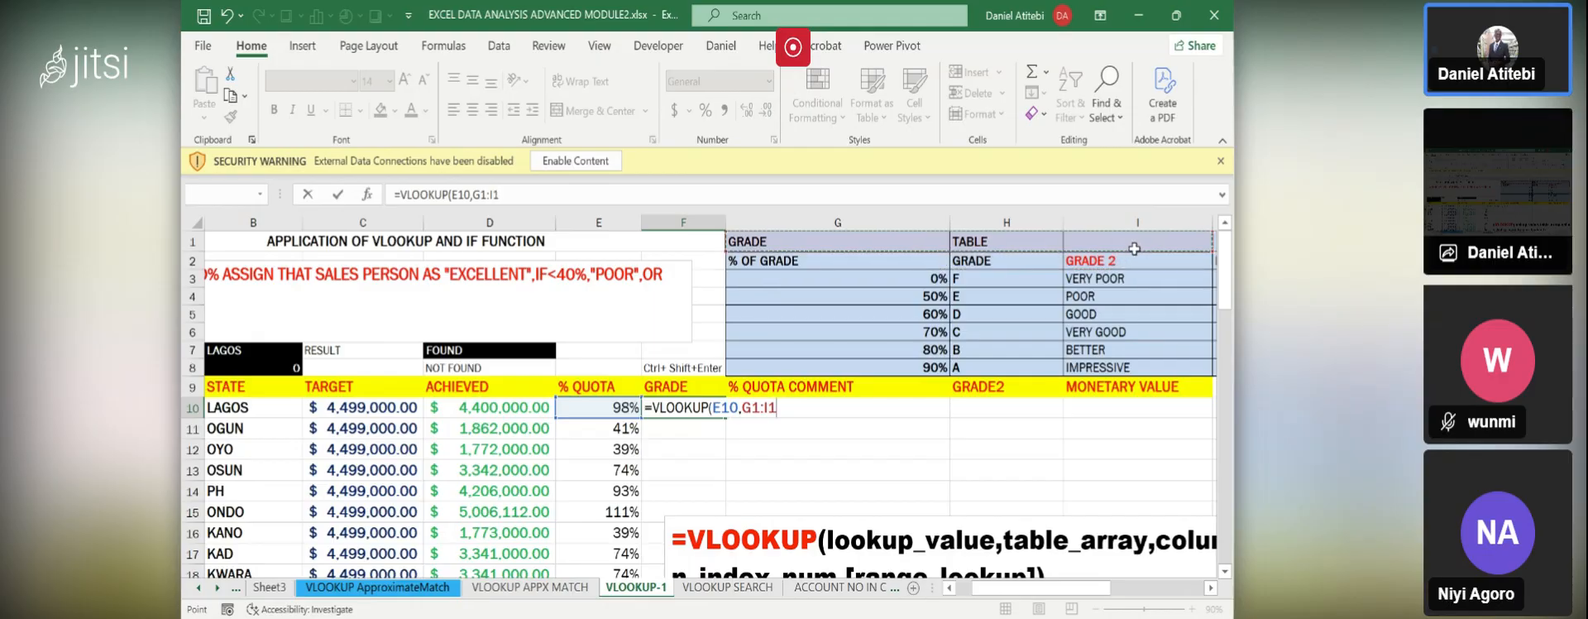
left_click(832, 223)
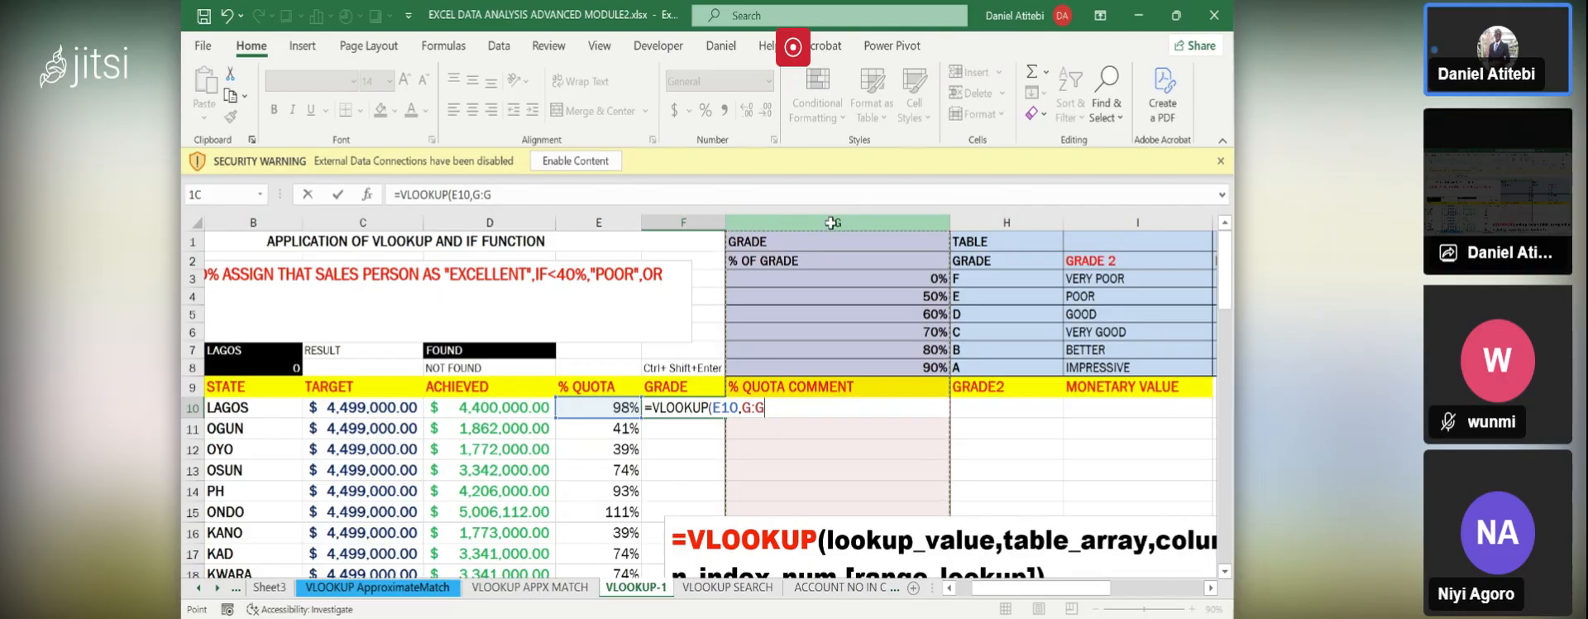
left_click_drag(831, 223, 973, 248)
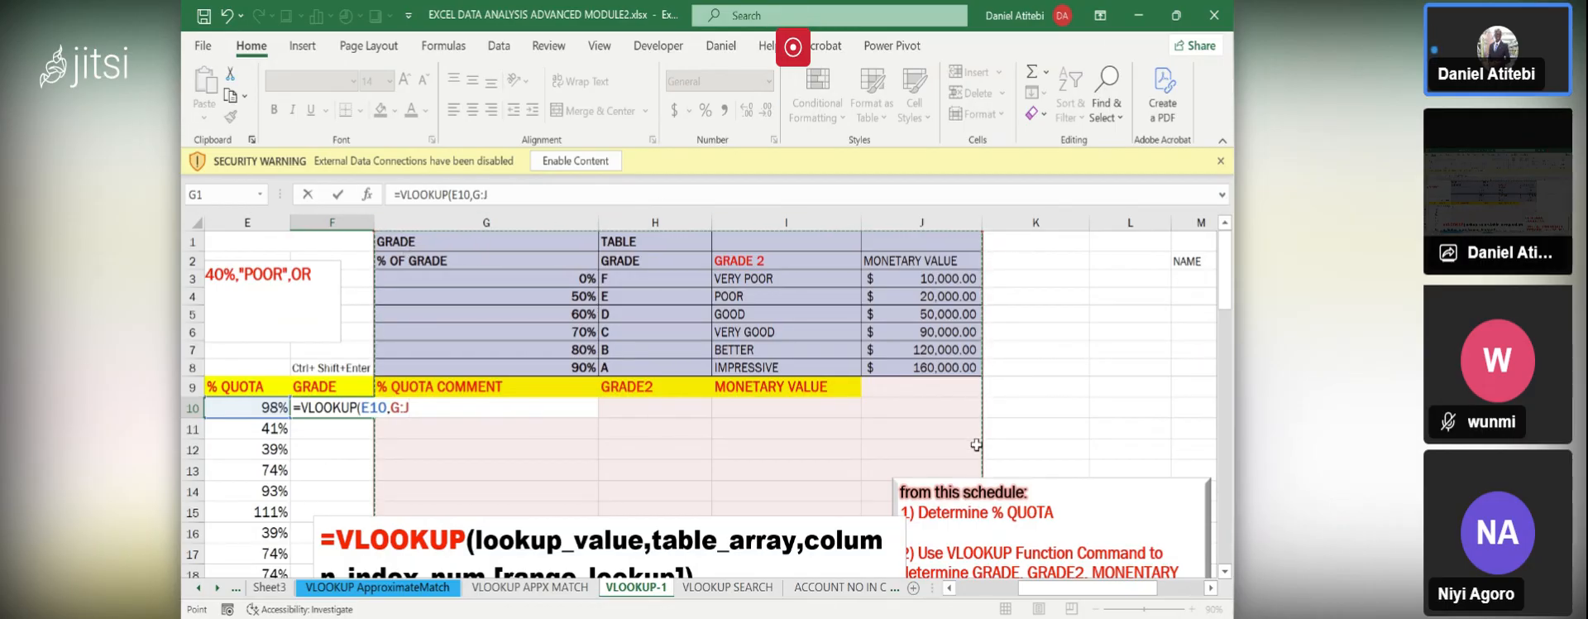
left_click(949, 588)
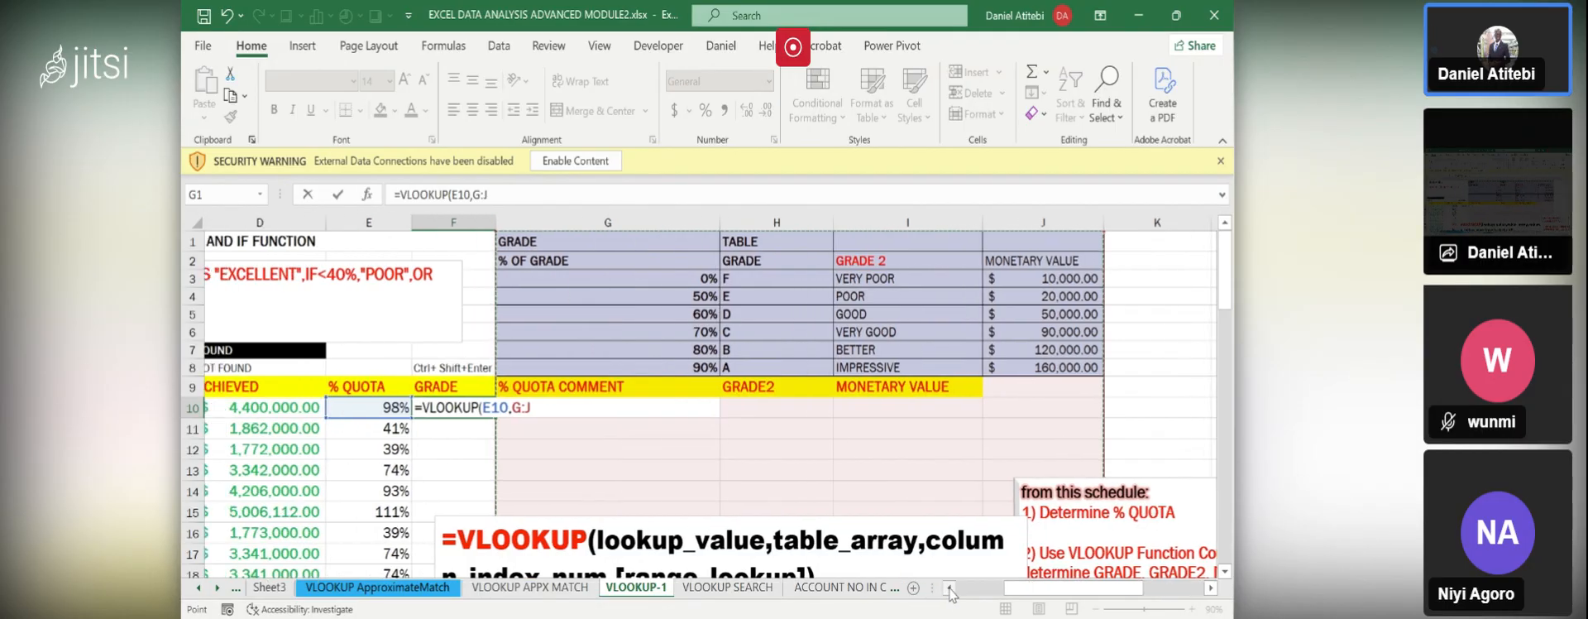
left_click(949, 587)
left_click(950, 588)
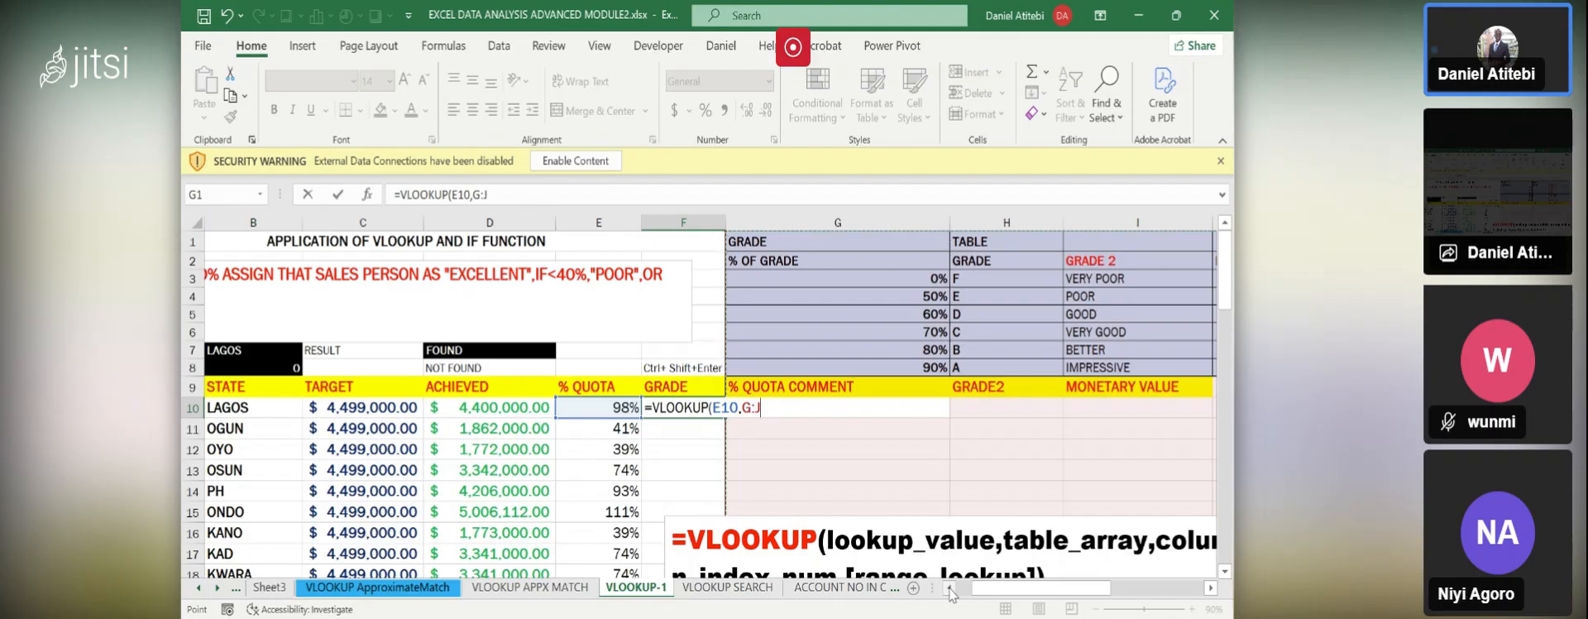
type(",2")
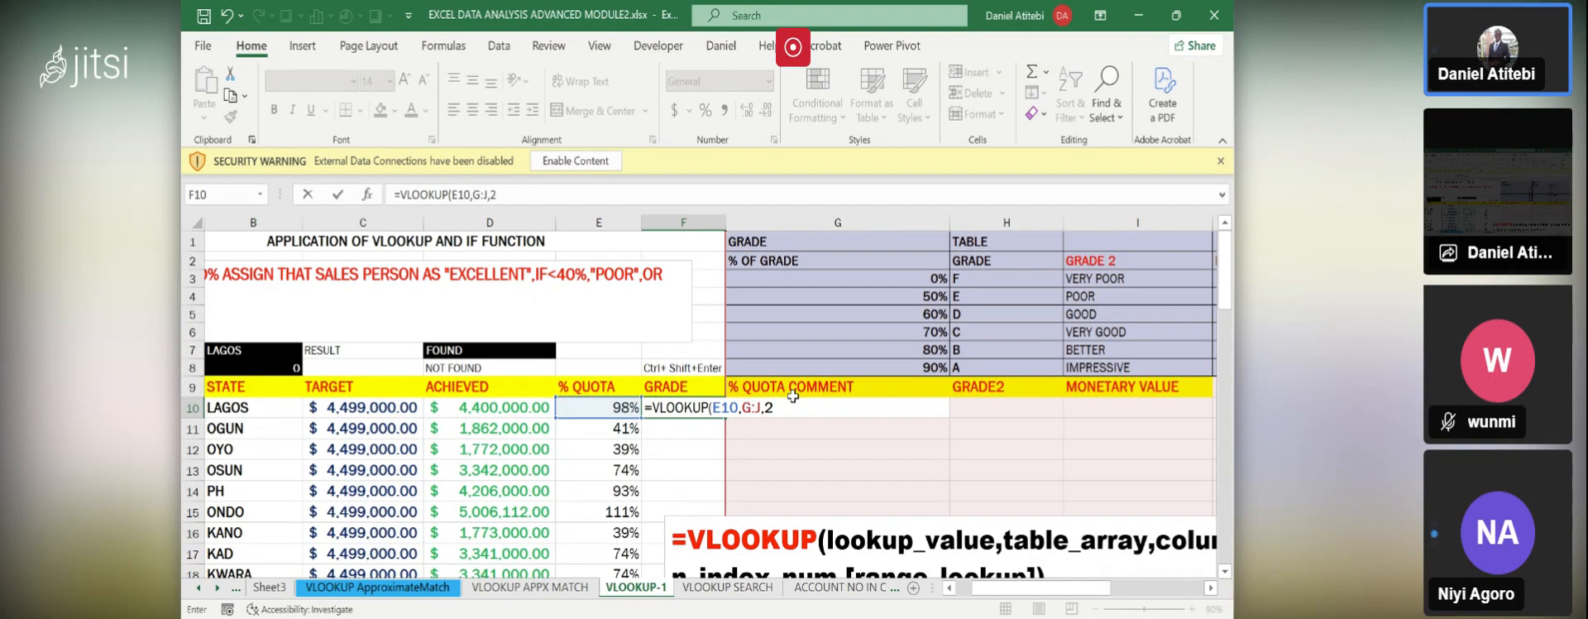
type(")")
key("Return")
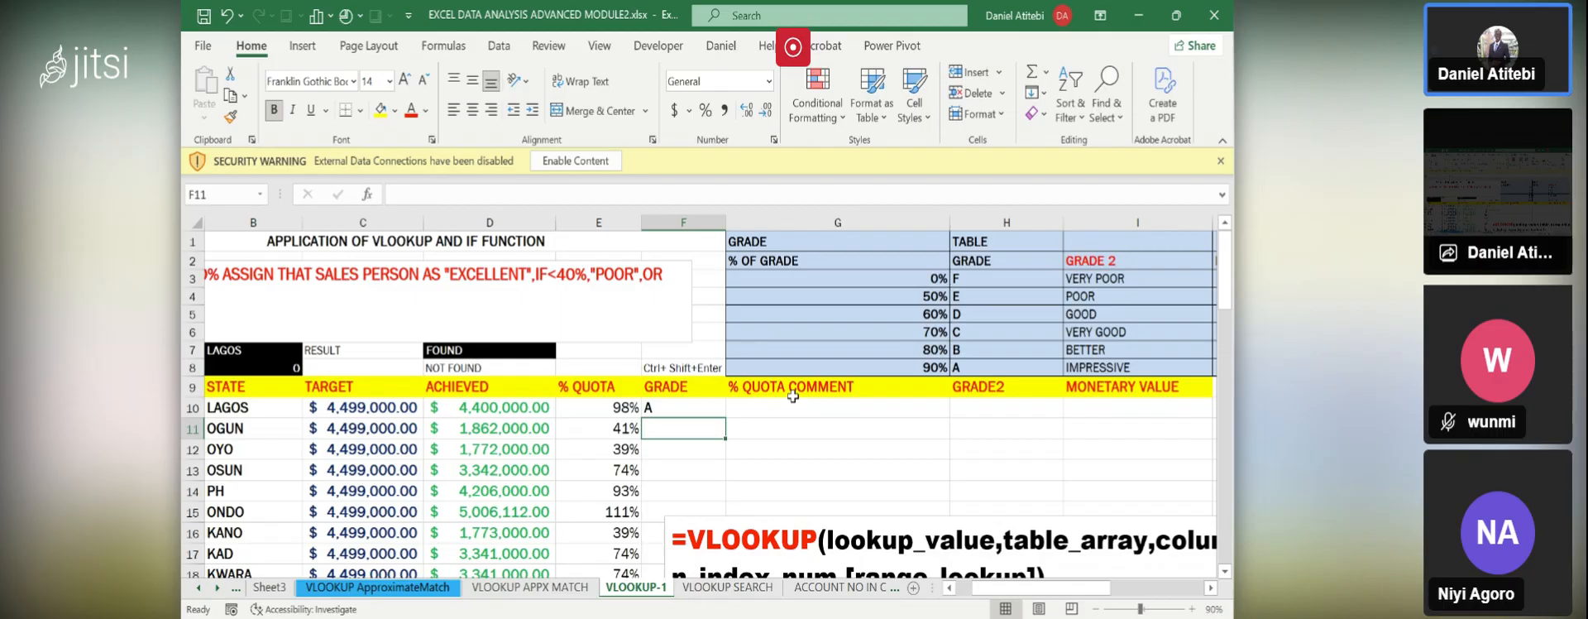
- Inspect the VLOOKUP formula in F10 and show formulas instead of results across the VLOOKUP-1 sheet
double_click(651, 406)
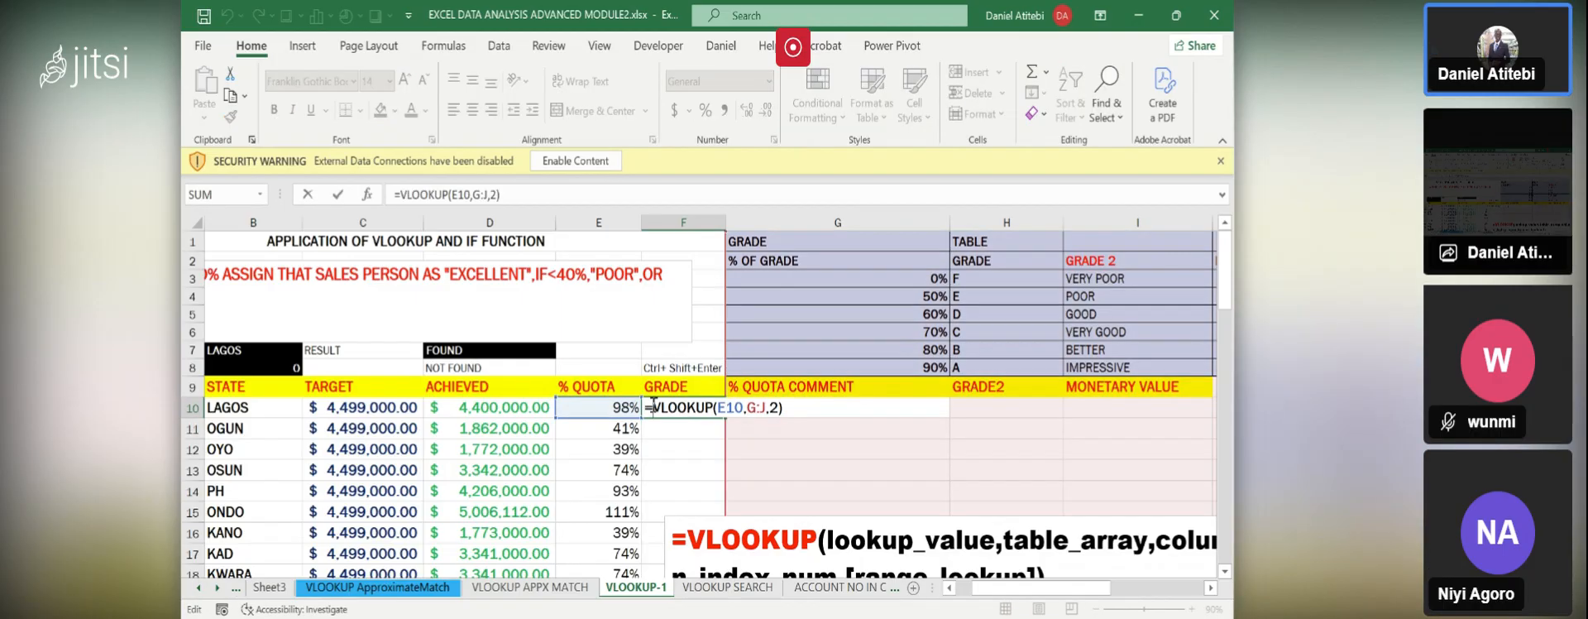
left_click(797, 476)
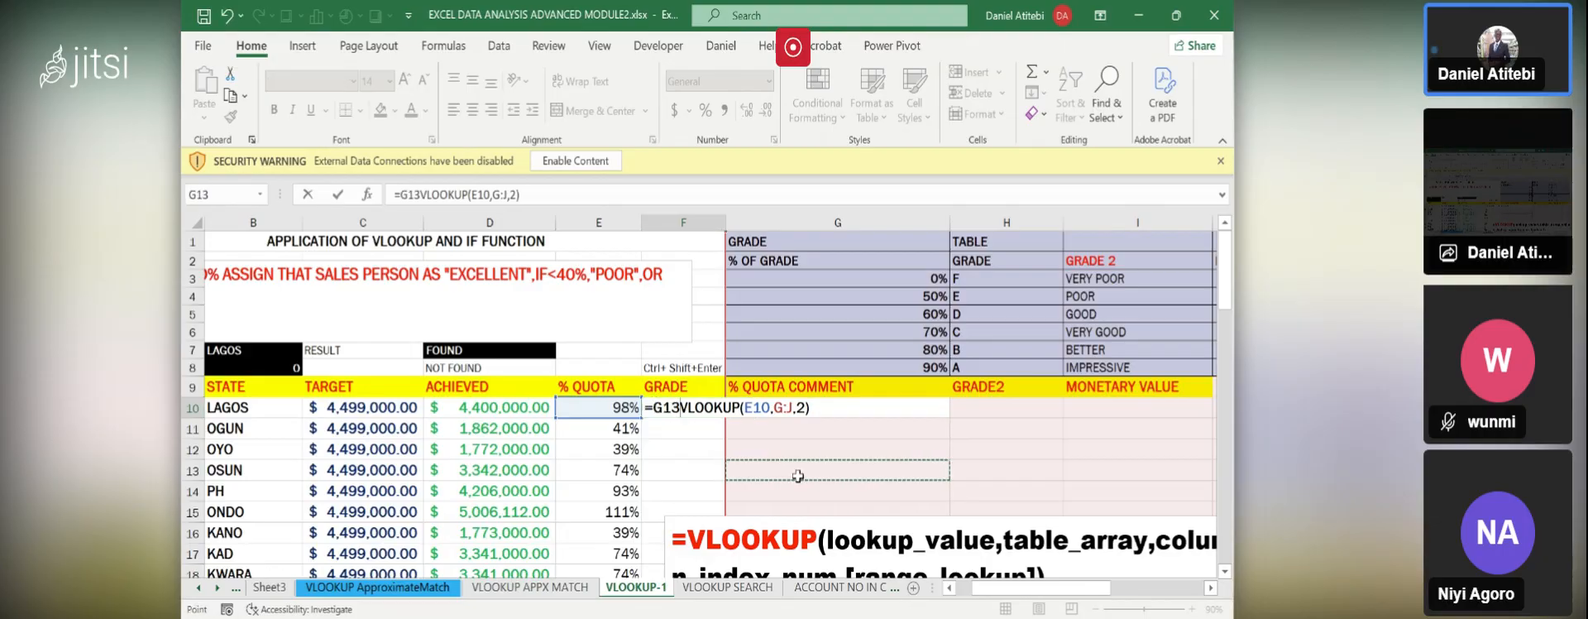
key("Escape")
key("ctrl+grave")
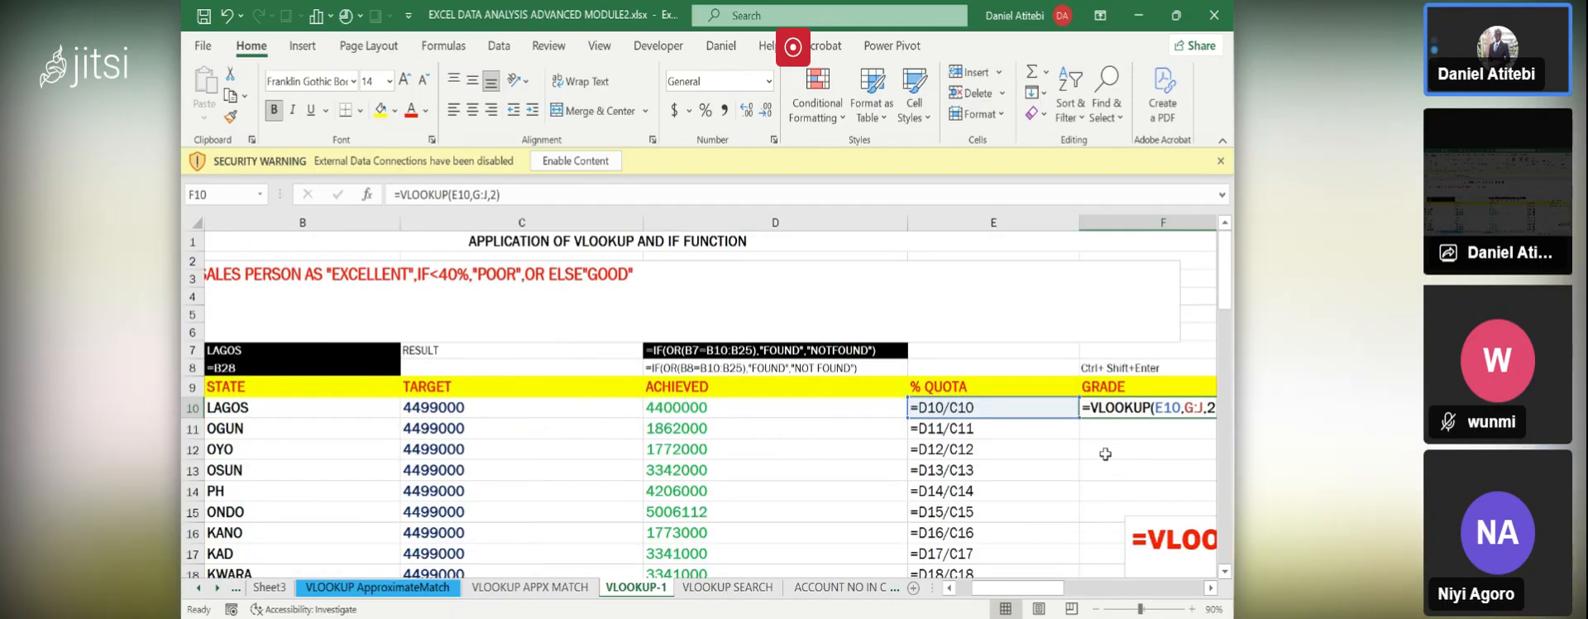
key("Right")
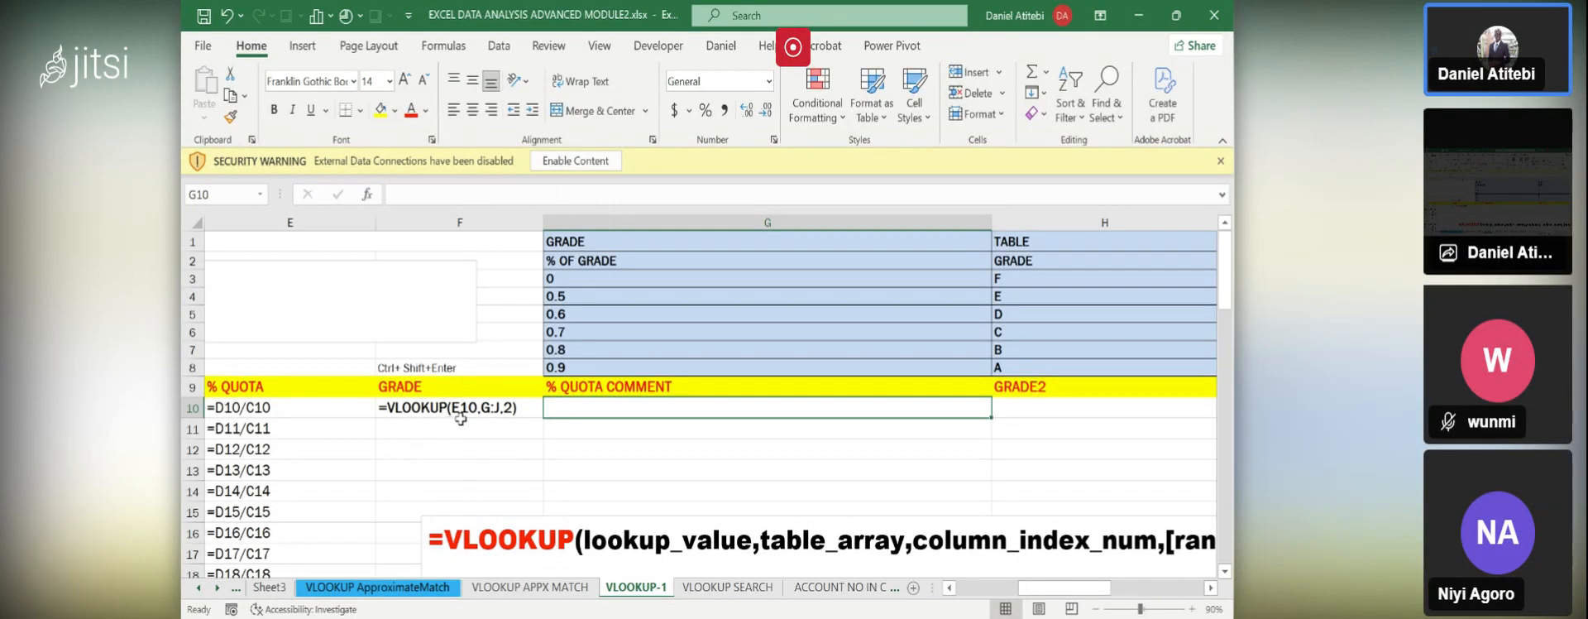
left_click(951, 589)
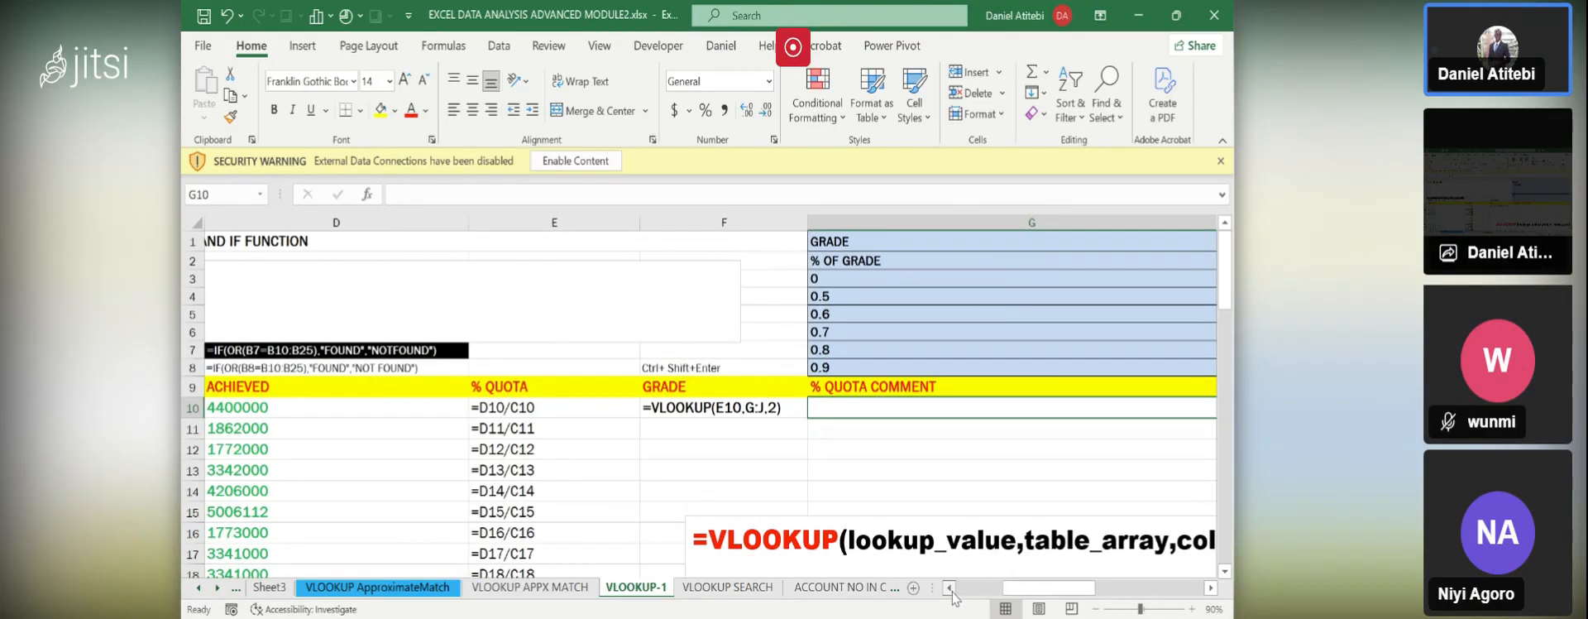
left_click(951, 589)
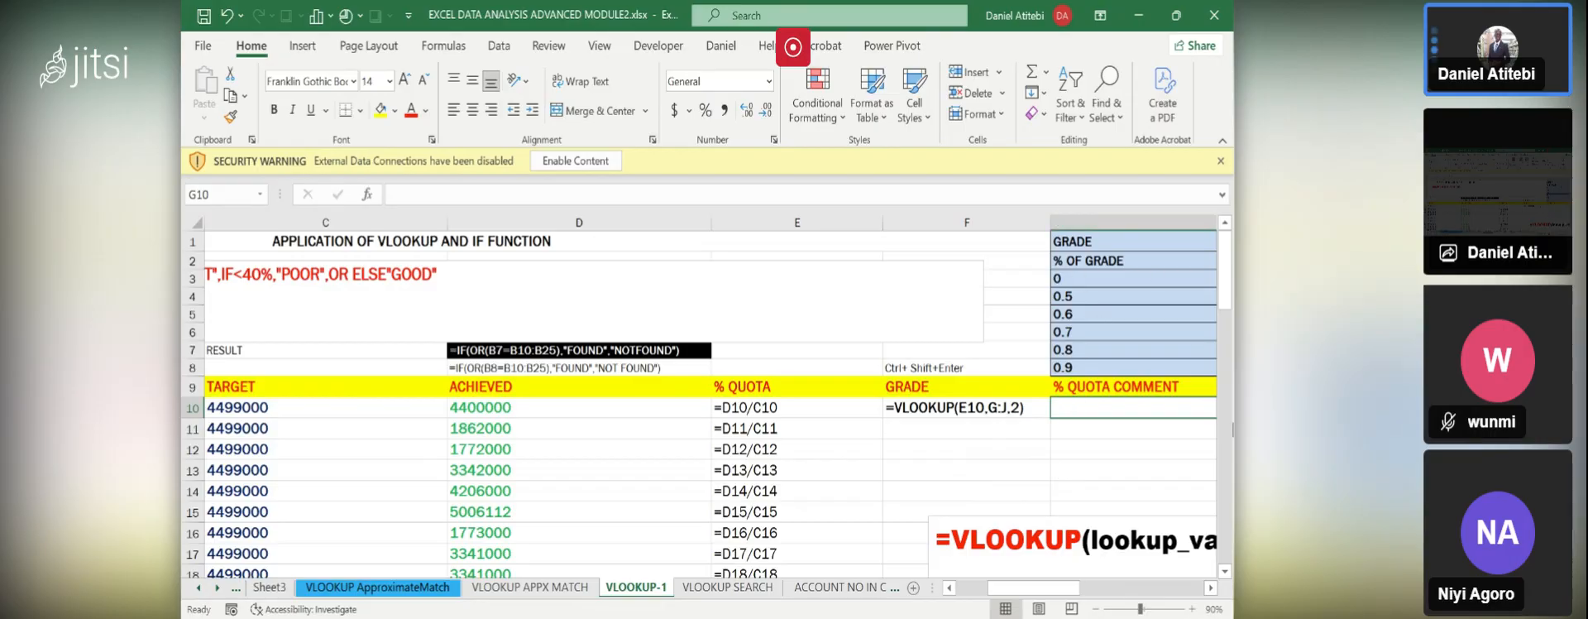
- Enlarge the worksheet view to 150% for reading the displayed formulas
left_click(1193, 608)
left_click(1192, 609)
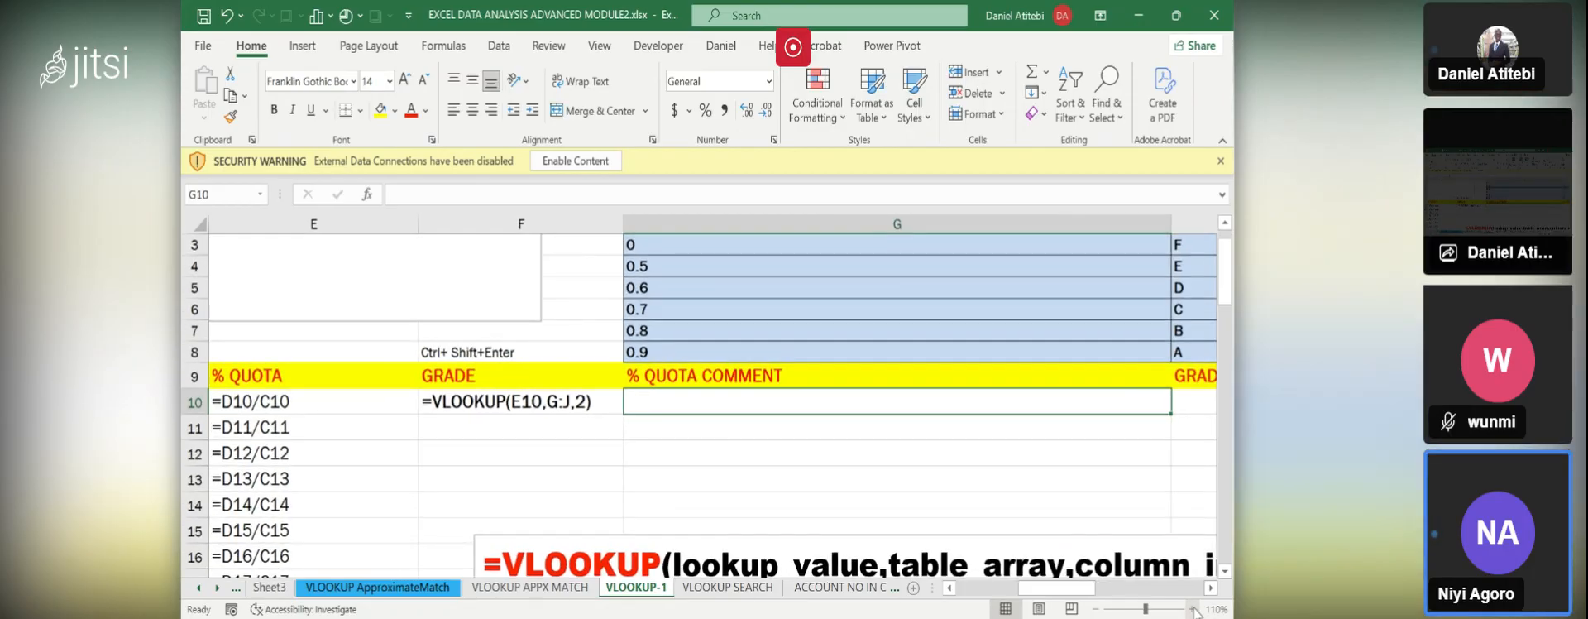
left_click(1194, 609)
left_click(1194, 609)
left_click(1193, 610)
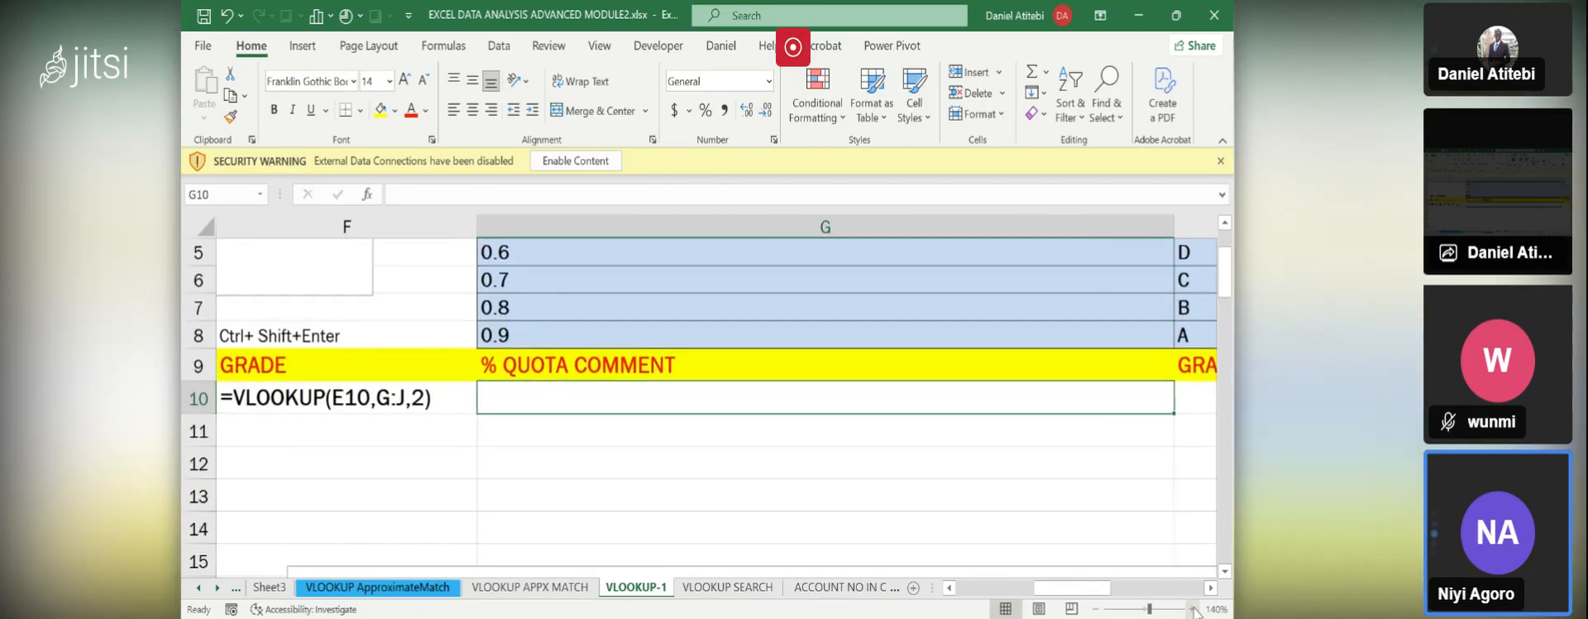
left_click(1194, 610)
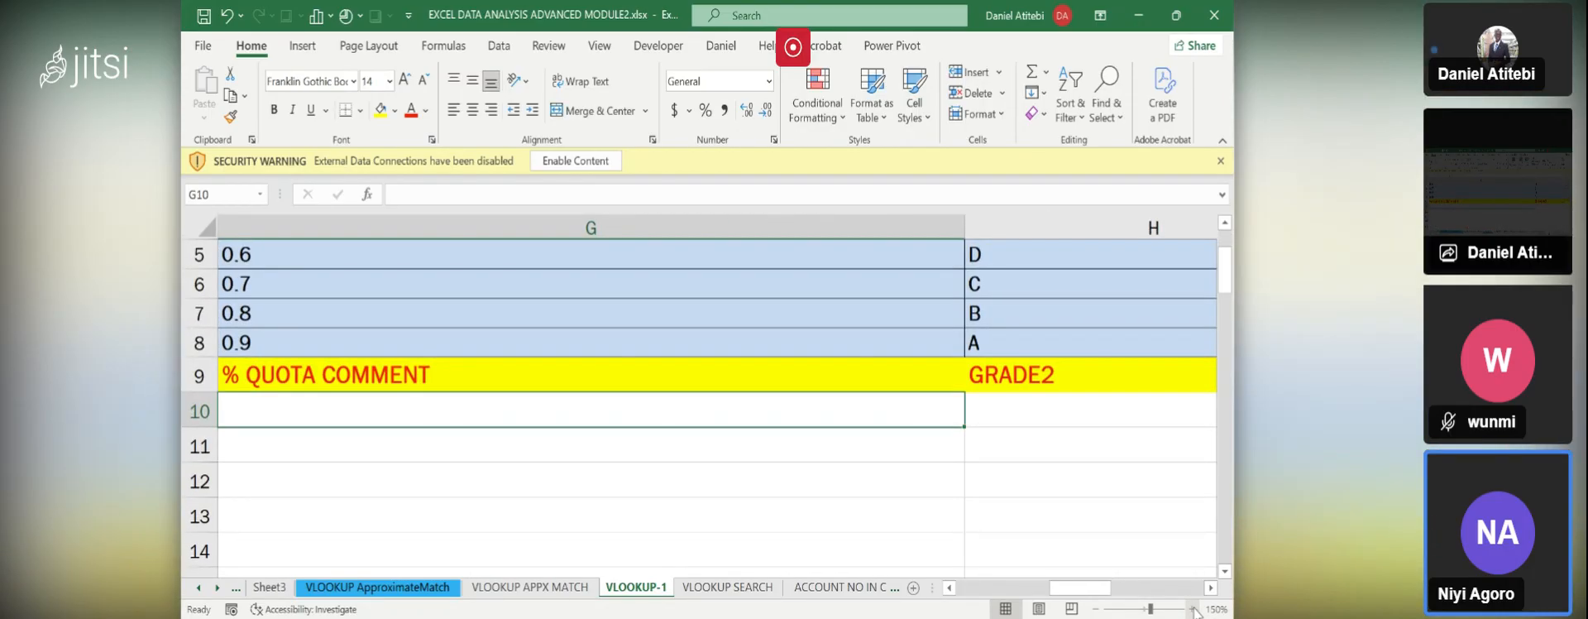
- Compare the formulas in E10 and F10 with their results and the grade table, and return the sheet to showing results
key("Left")
key("Left")
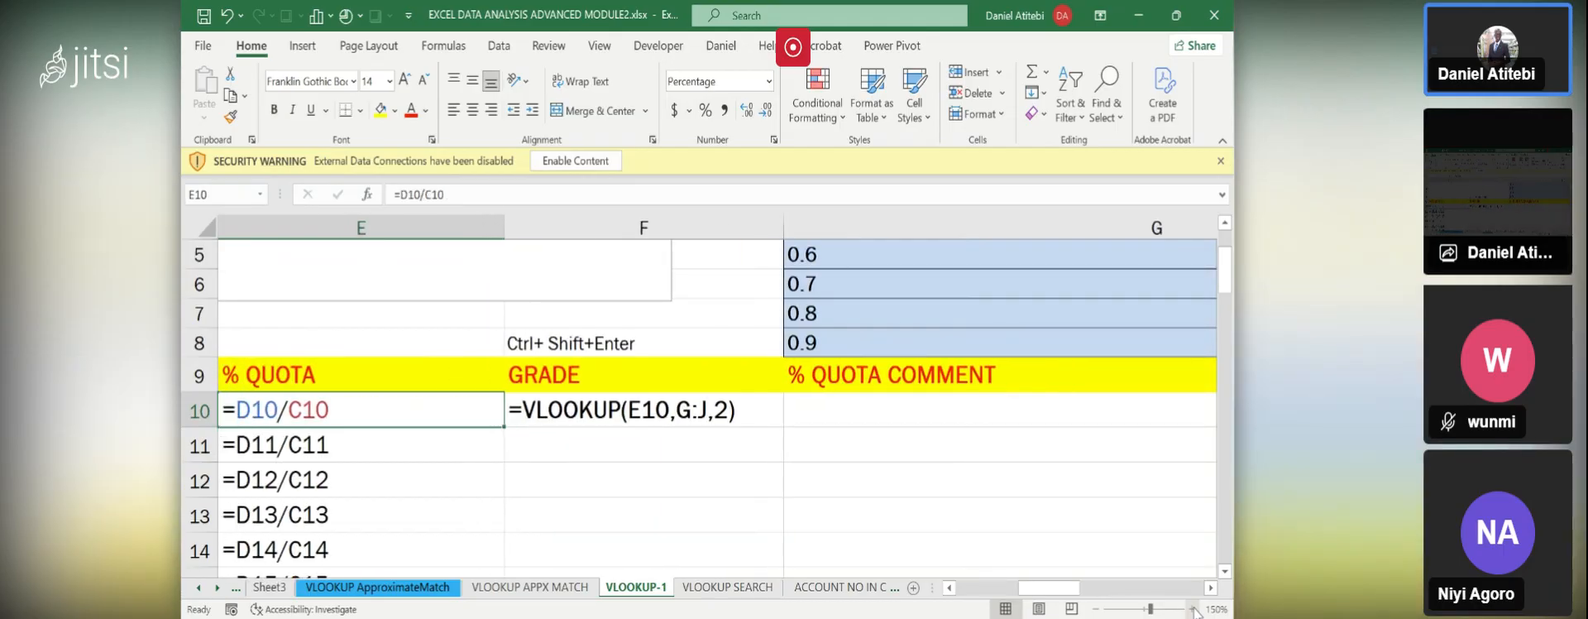
key("ctrl+grave")
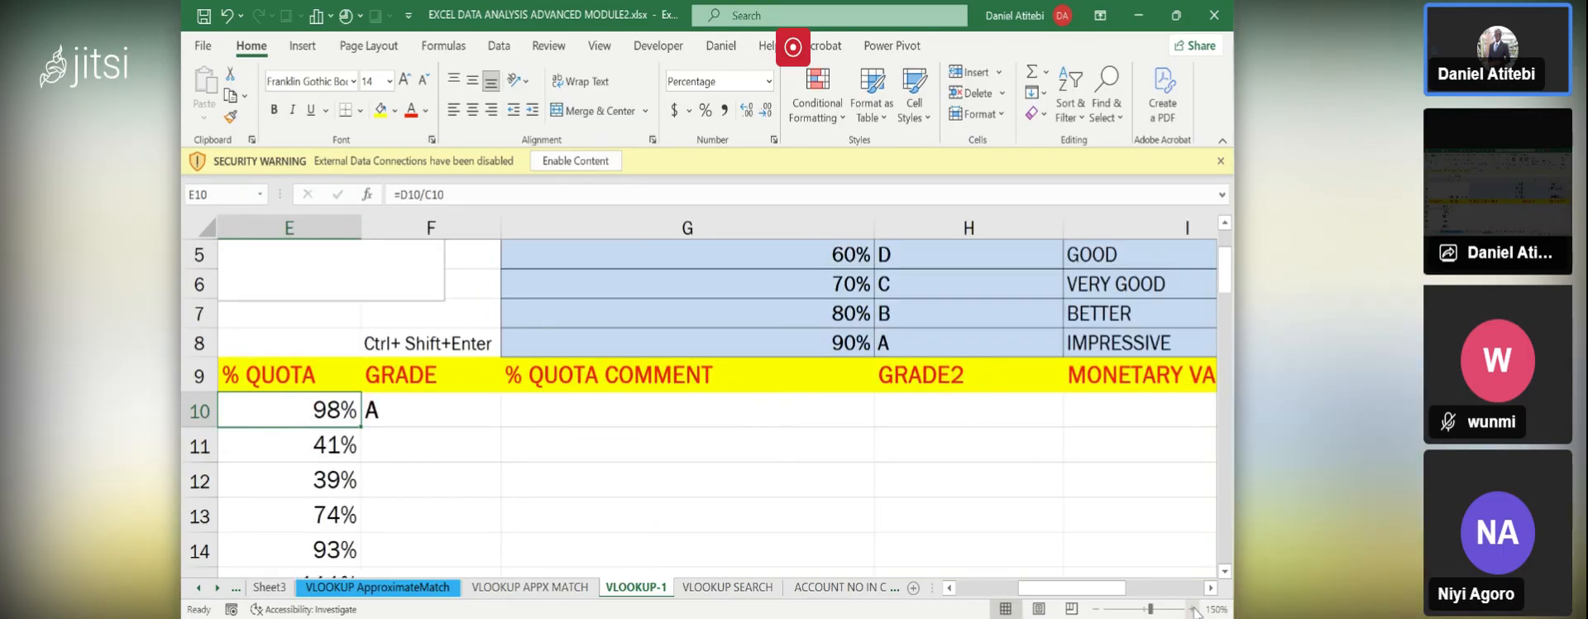
key("ctrl+grave")
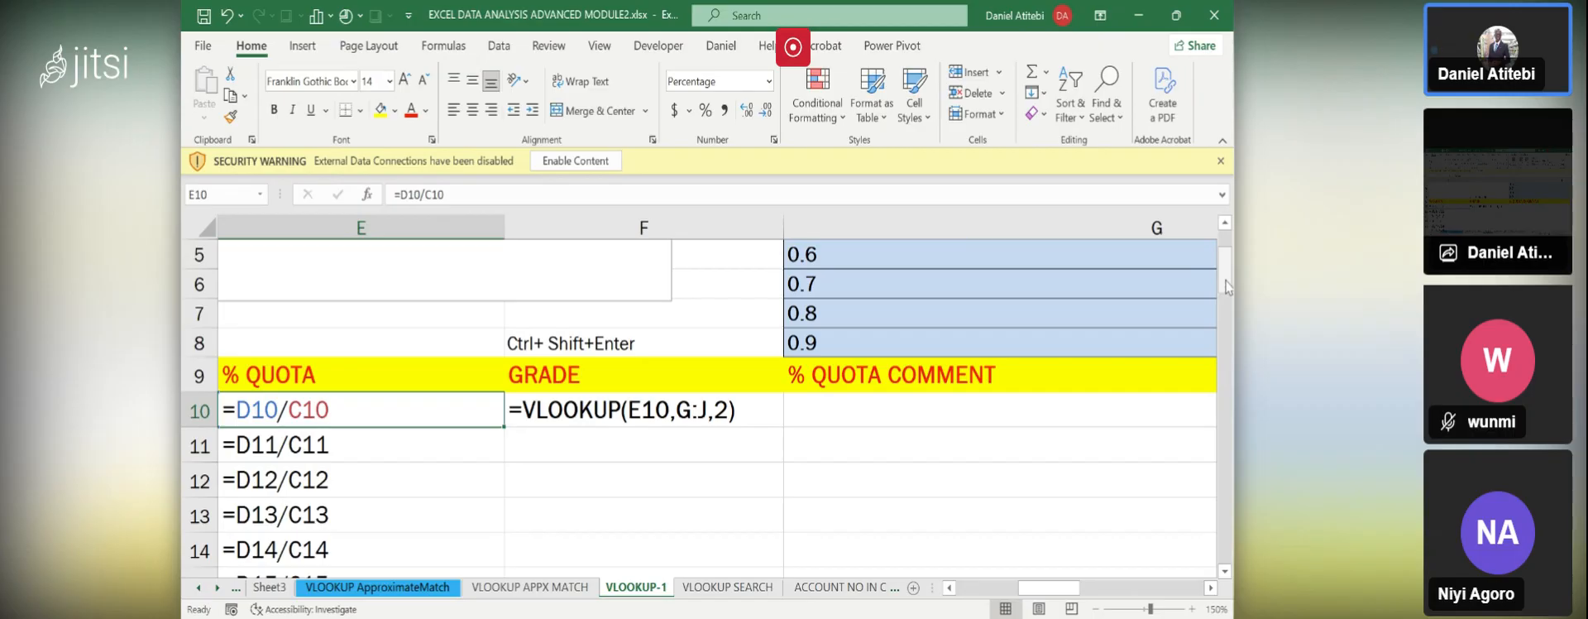
left_click_drag(1225, 265, 1221, 230)
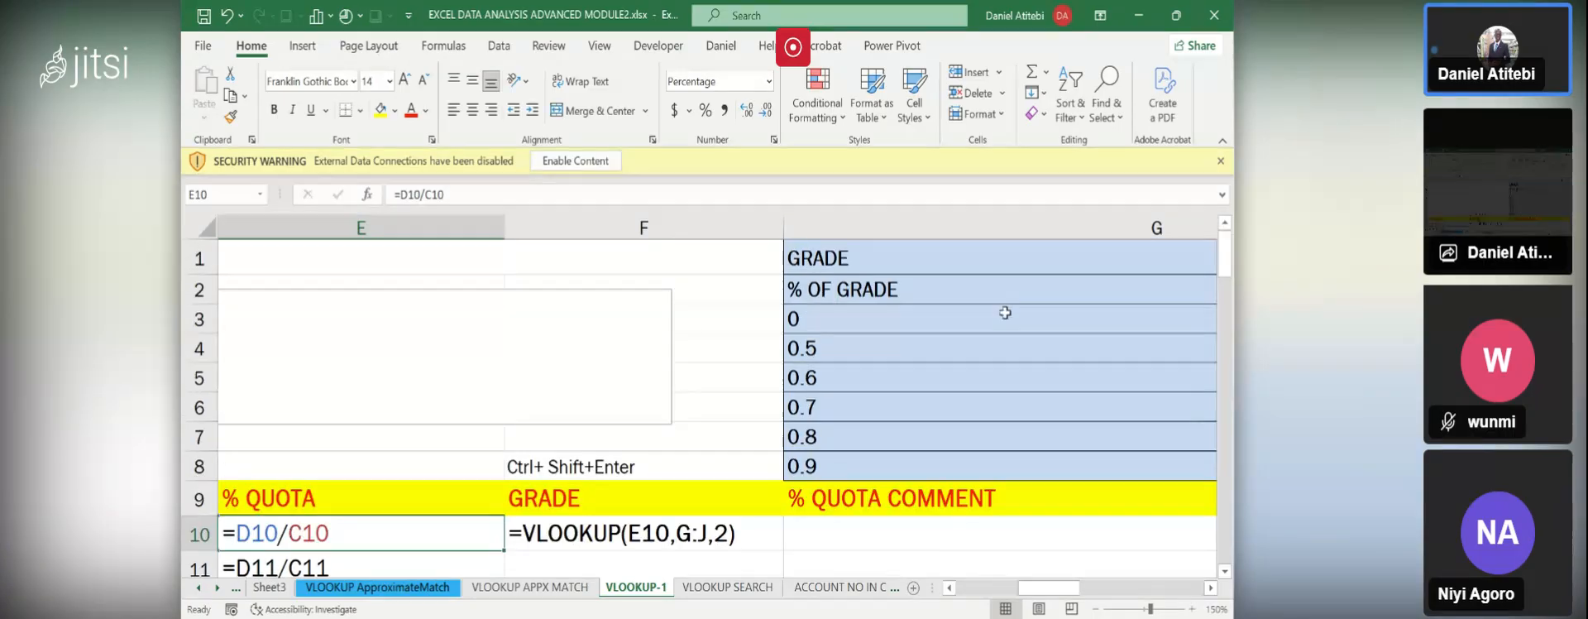
key("ctrl+grave")
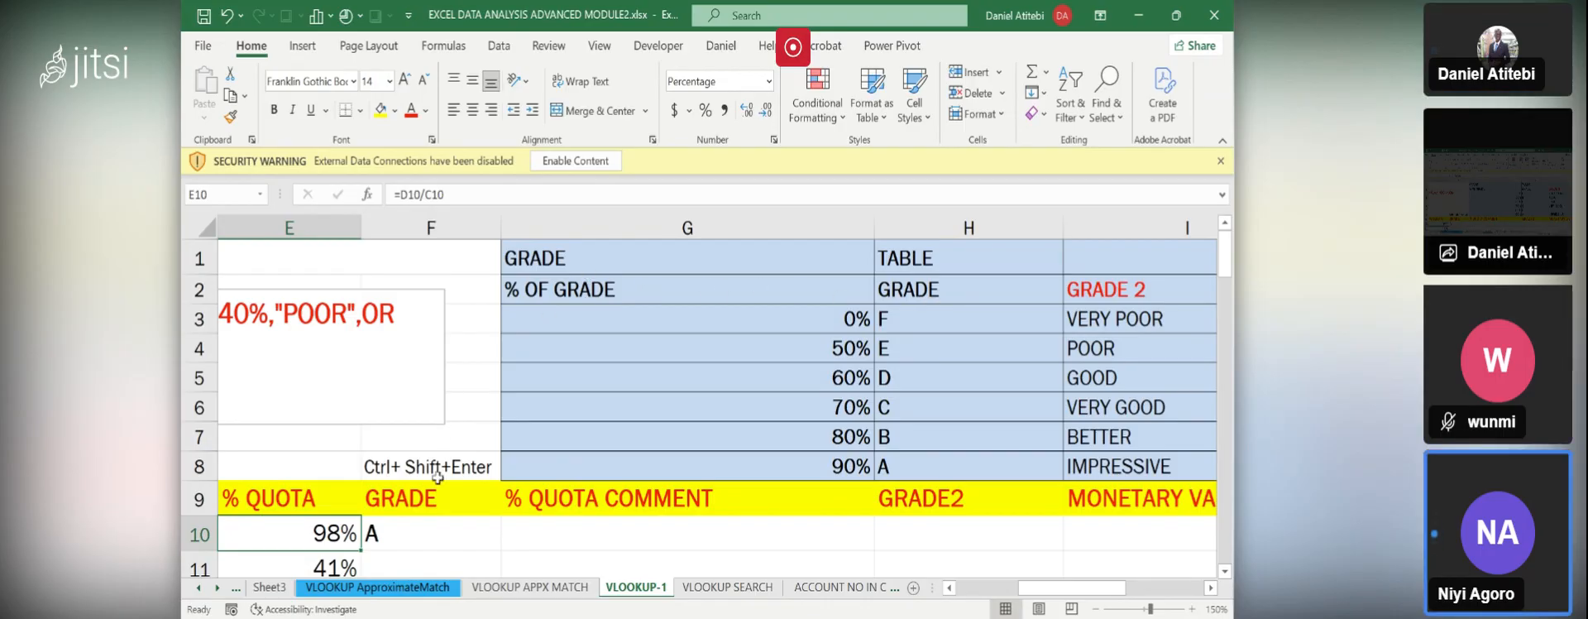
- Examine the VLOOKUP formula in F10 and the GRADE cells beneath it beside their % QUOTA values
left_click(445, 532)
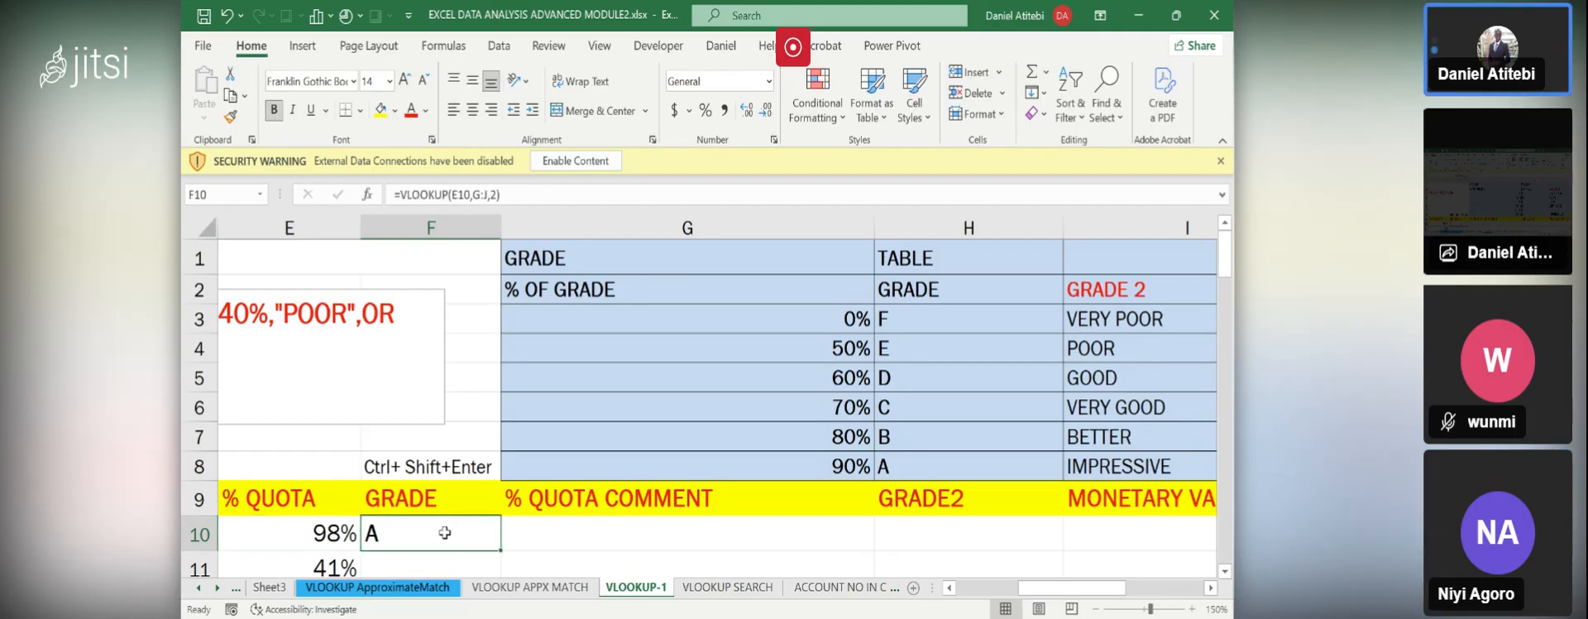
key("Down")
key("Down")
key("Down")
key("Down")
key("Down")
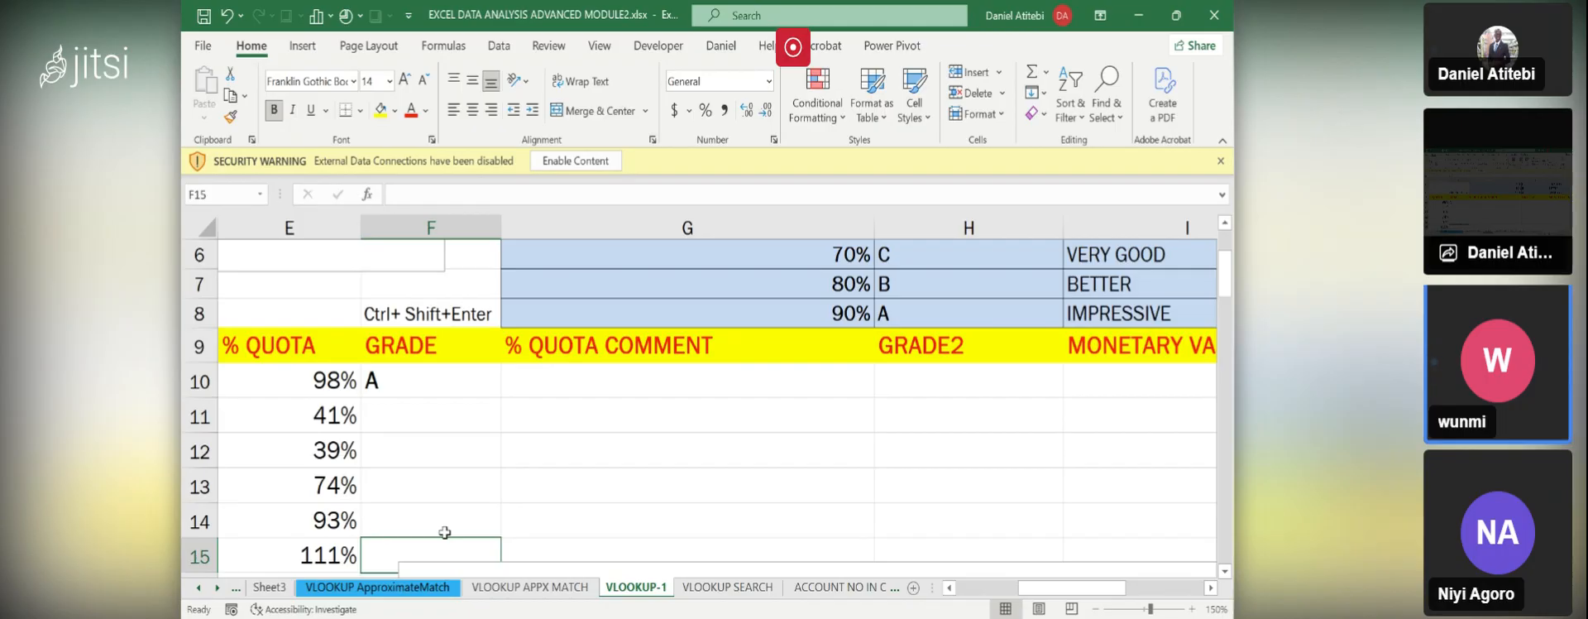
left_click(378, 379)
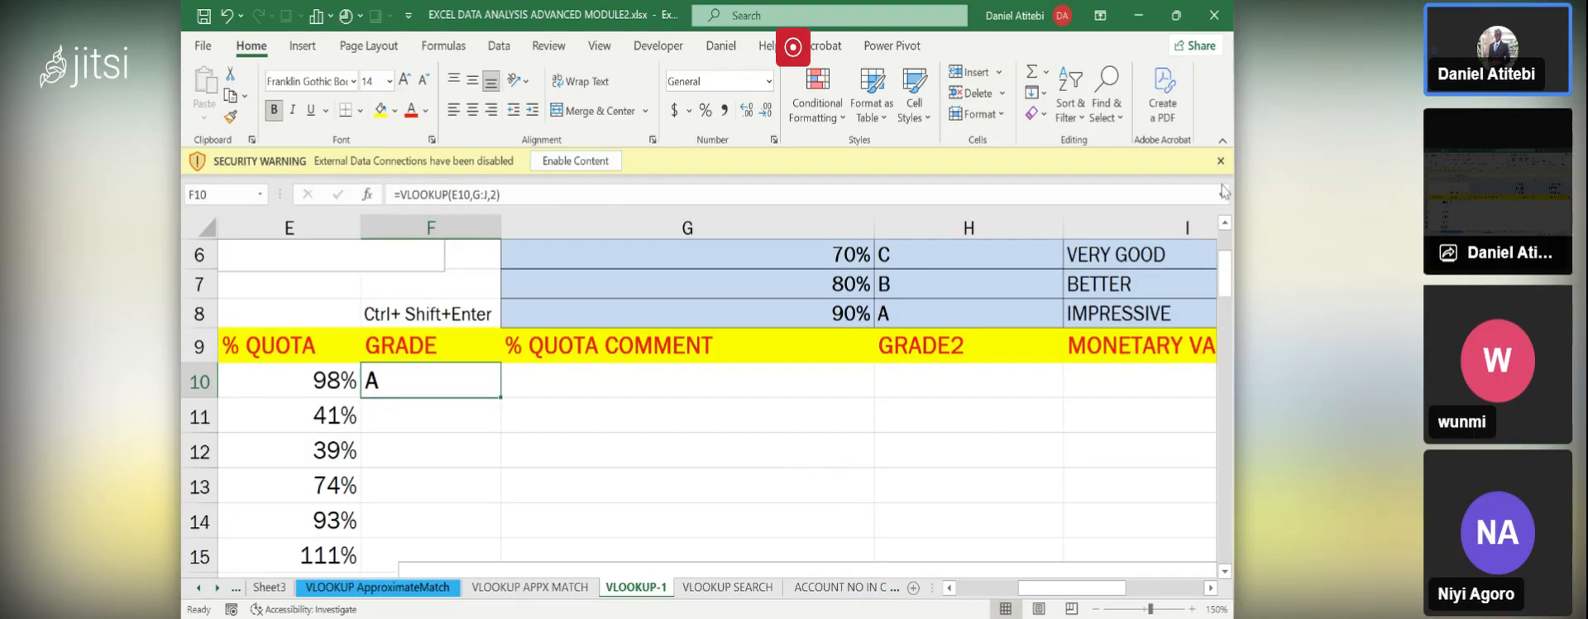
- Examine the lookup table in columns G to J, from % OF GRADE through MONETARY VALUE
scroll(1228, 279, "up", 2)
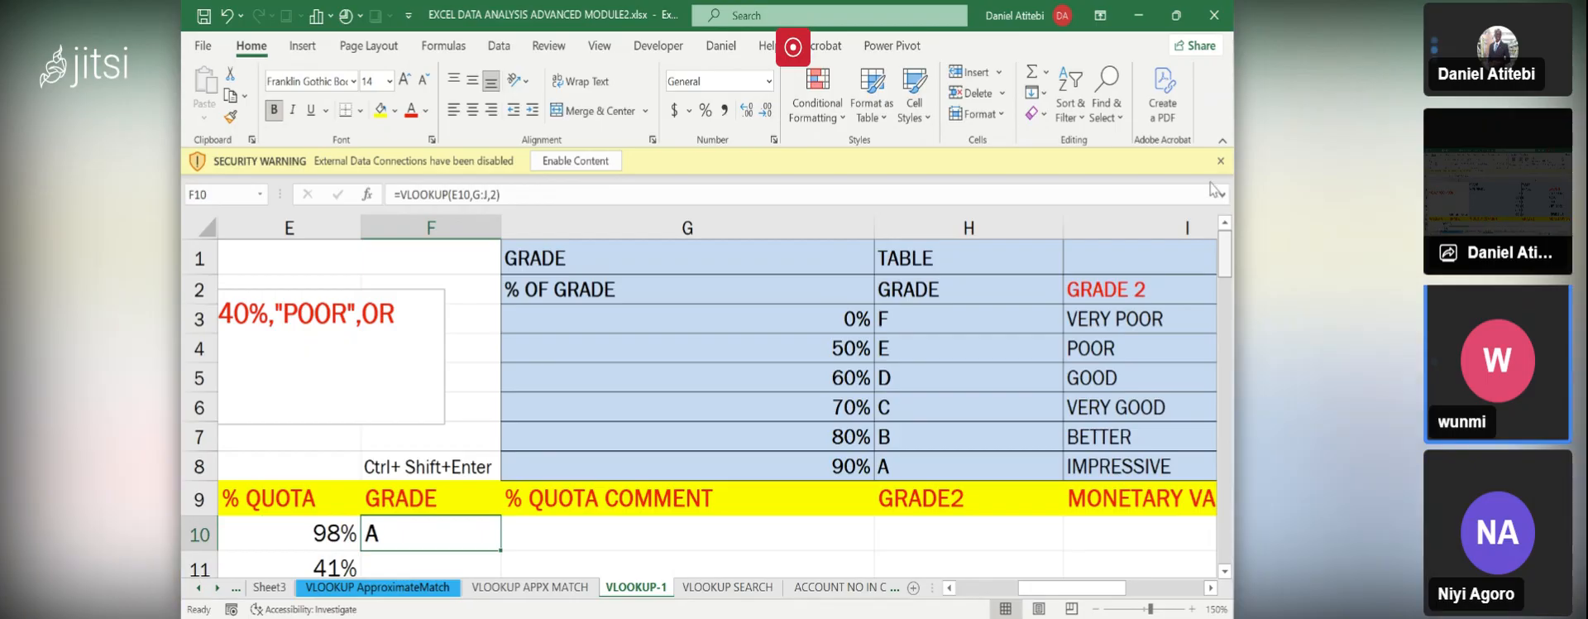
left_click(693, 225)
left_click_drag(690, 227, 840, 250)
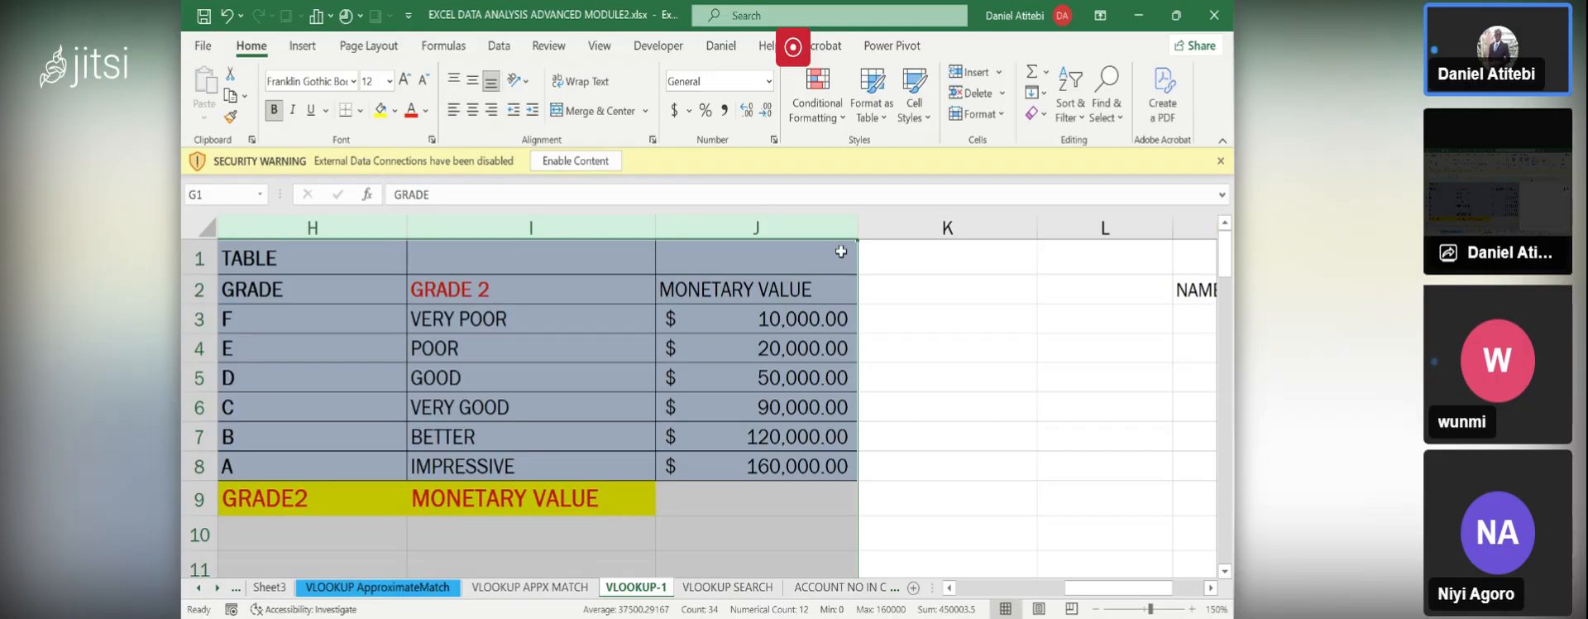
left_click(964, 337)
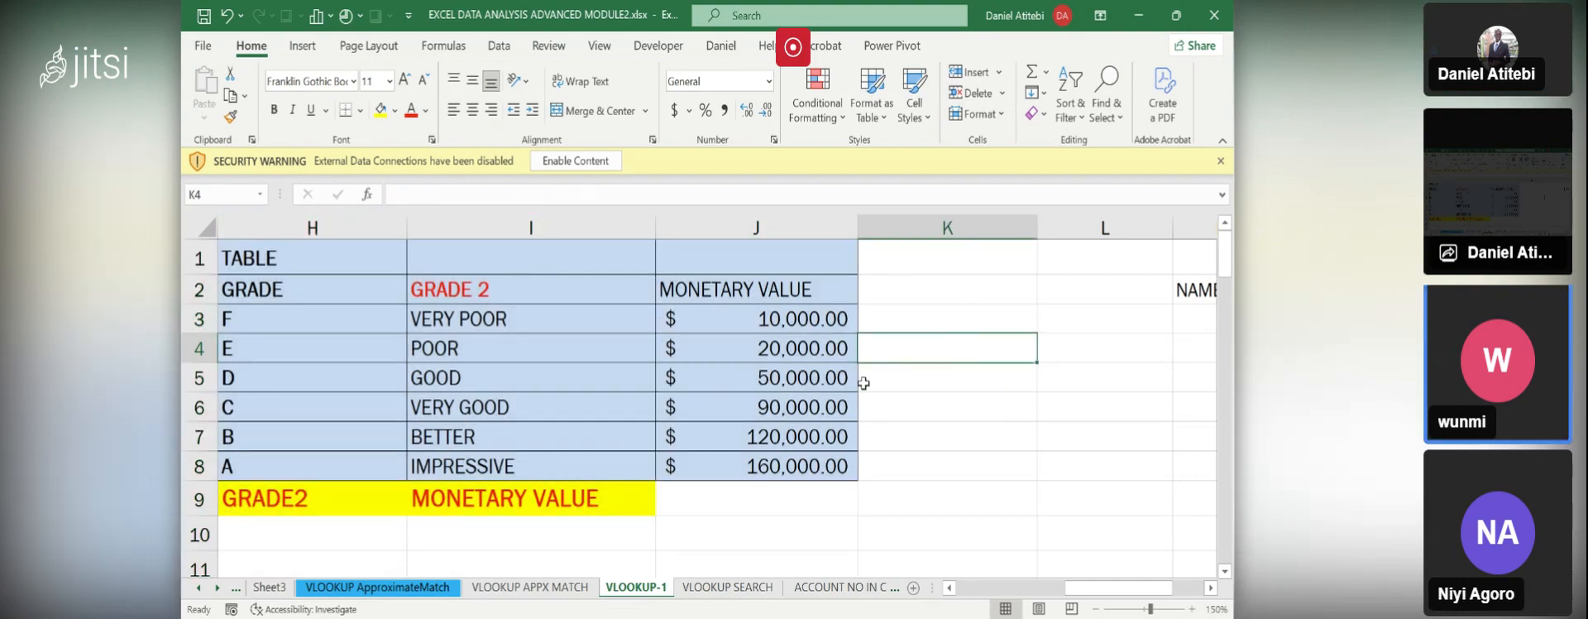
left_click(676, 502)
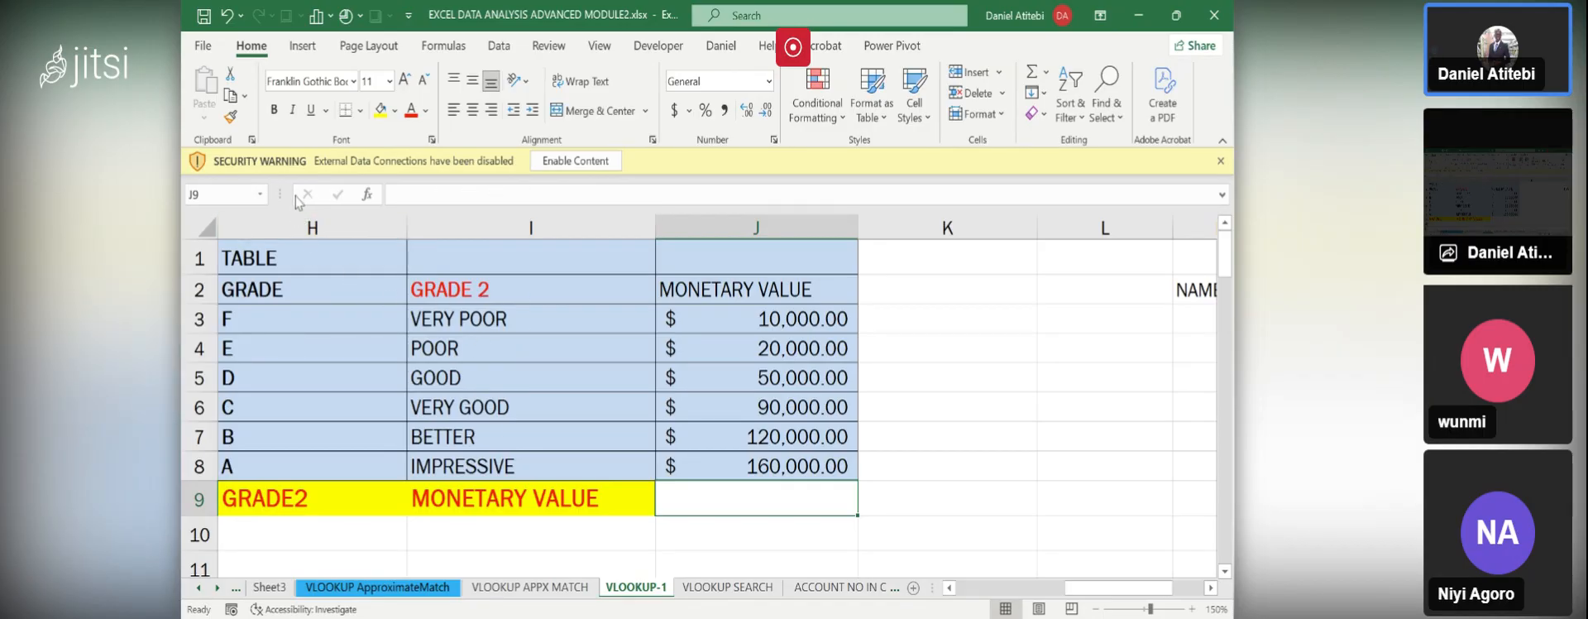
left_click(305, 291)
key("Left")
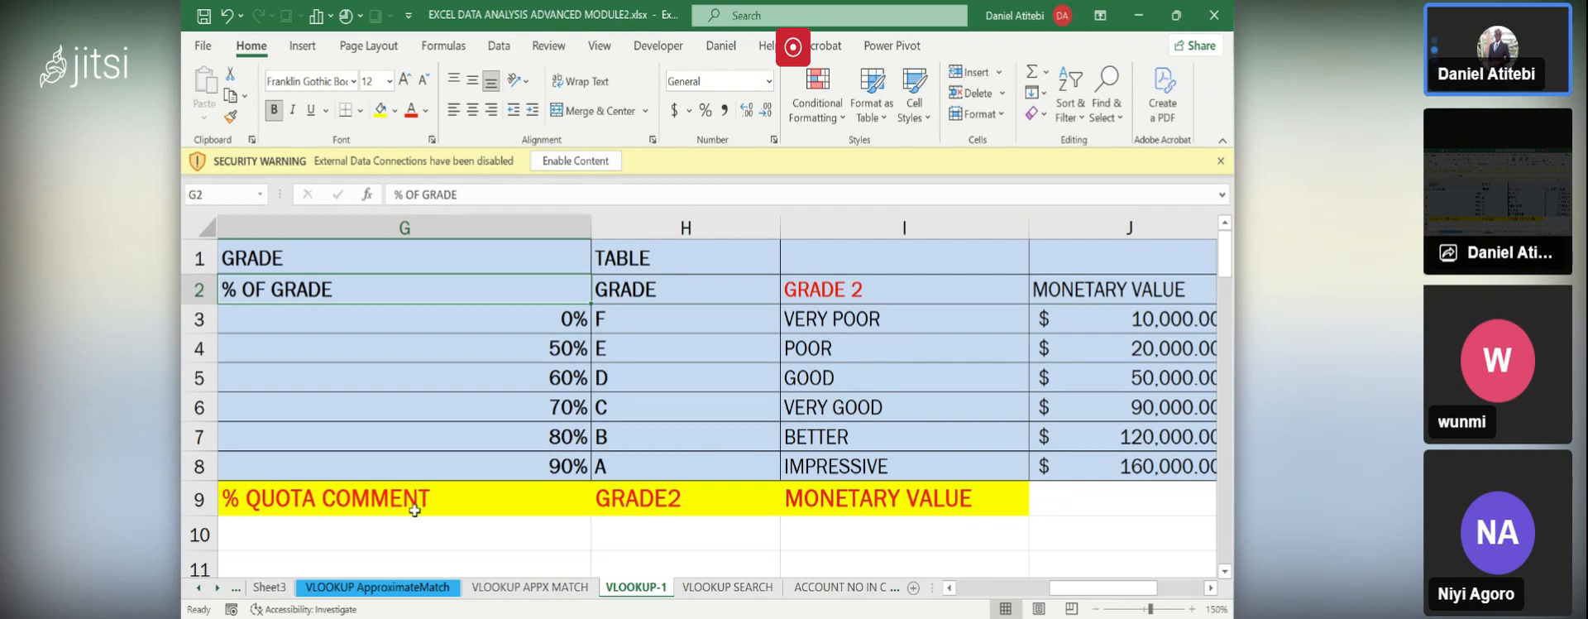
- Copy the VLOOKUP formula from F10 down the GRADE column through F24
left_click(387, 540)
key("Left")
key("Left")
key("Left")
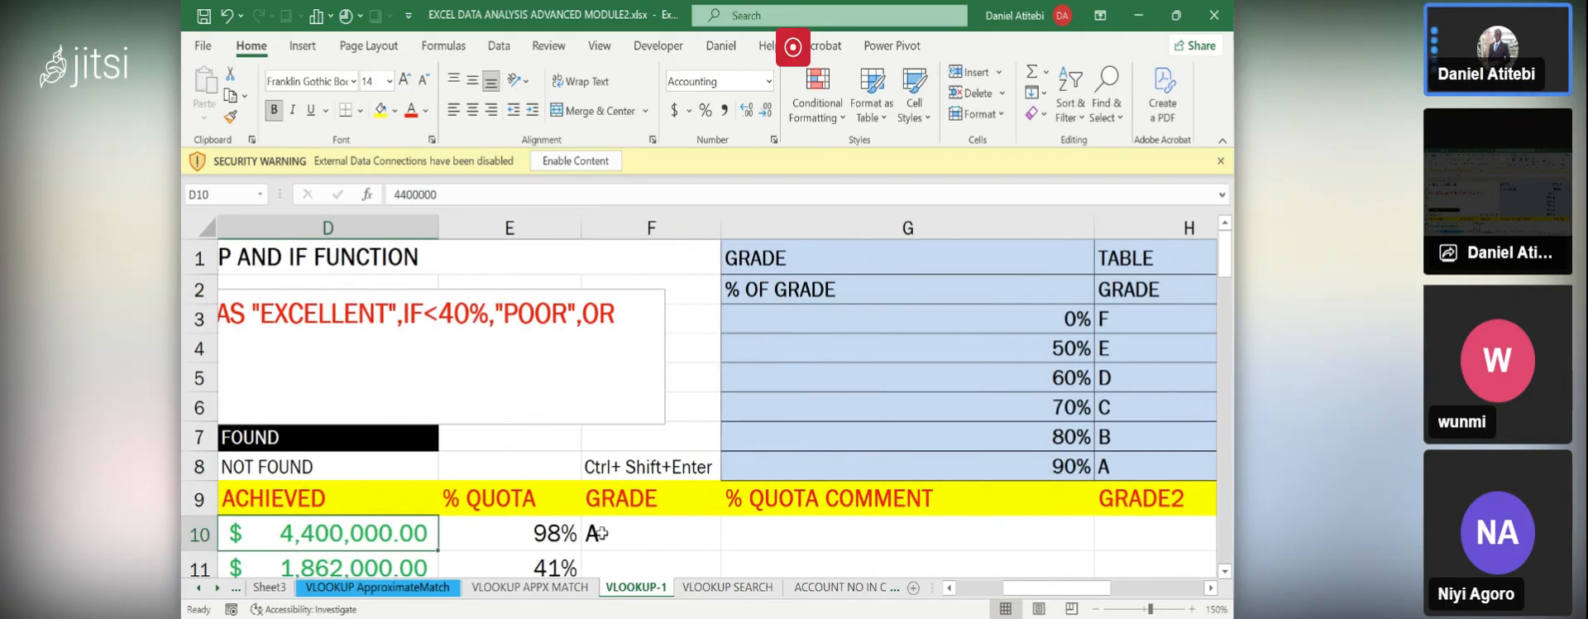
left_click(599, 533)
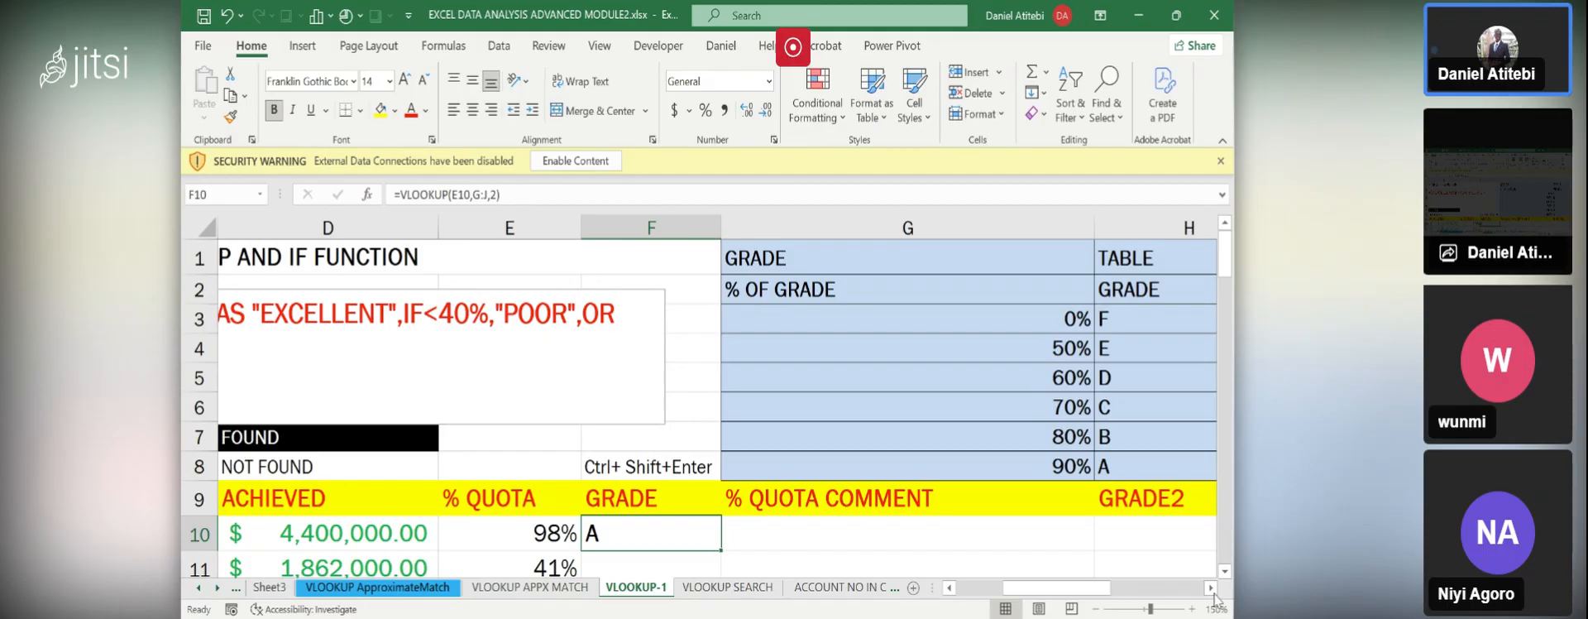
scroll(1226, 571, "down", 2)
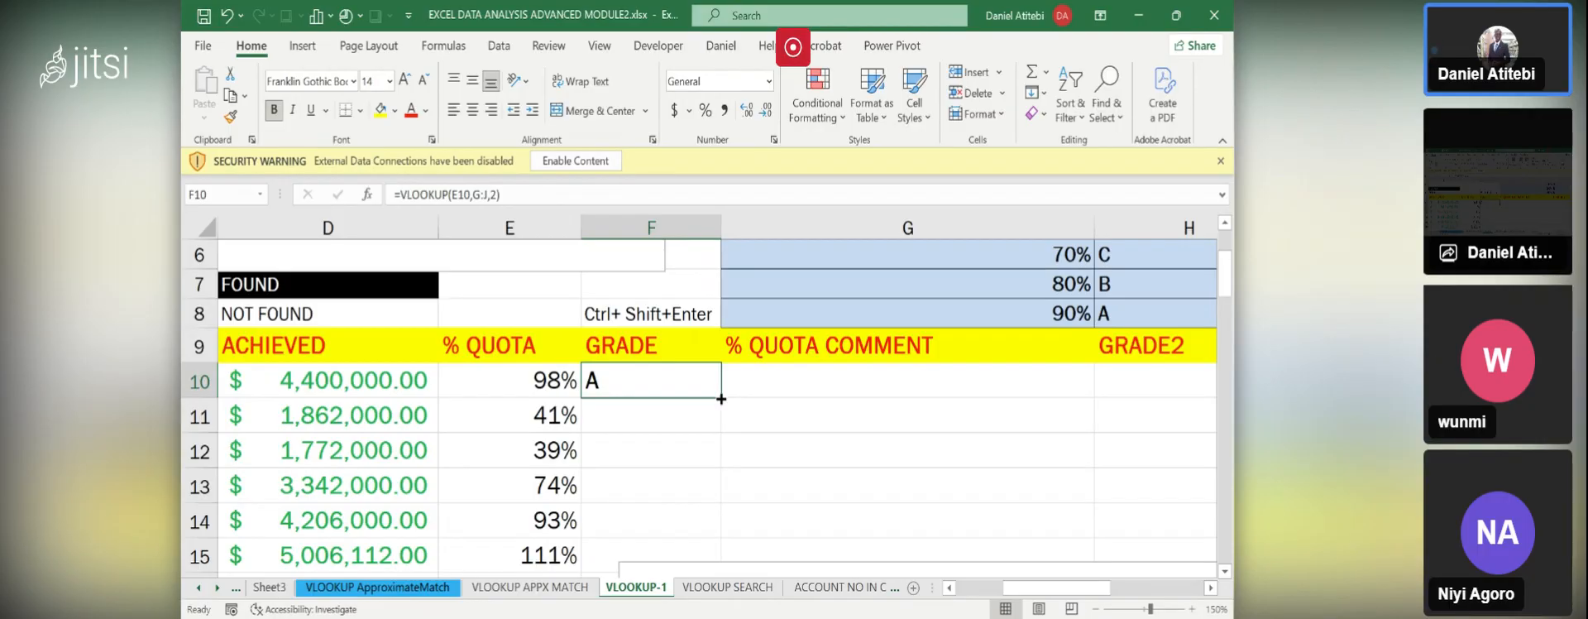
left_click_drag(721, 399, 714, 477)
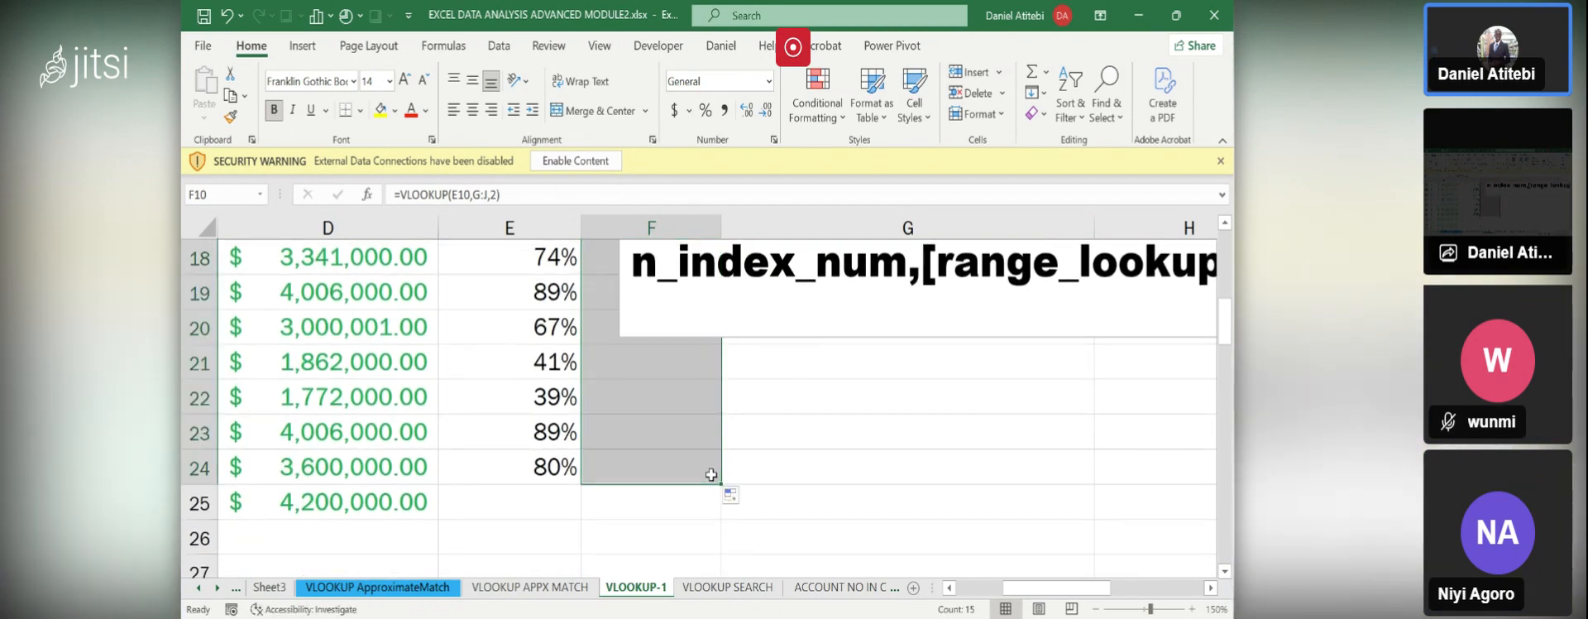
- Move the VLOOKUP syntax text box away from the GRADE column so that it no longer covers the grades
left_click(980, 335)
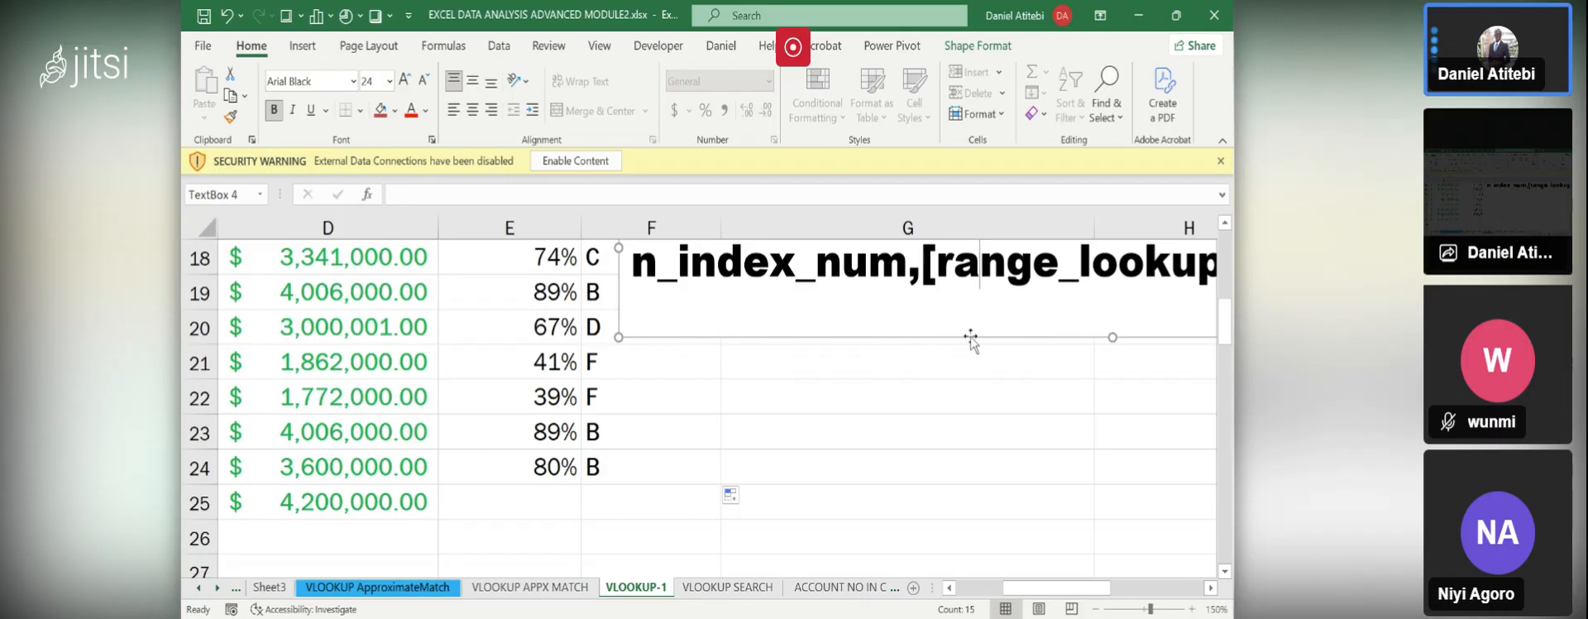
left_click_drag(972, 339, 1088, 568)
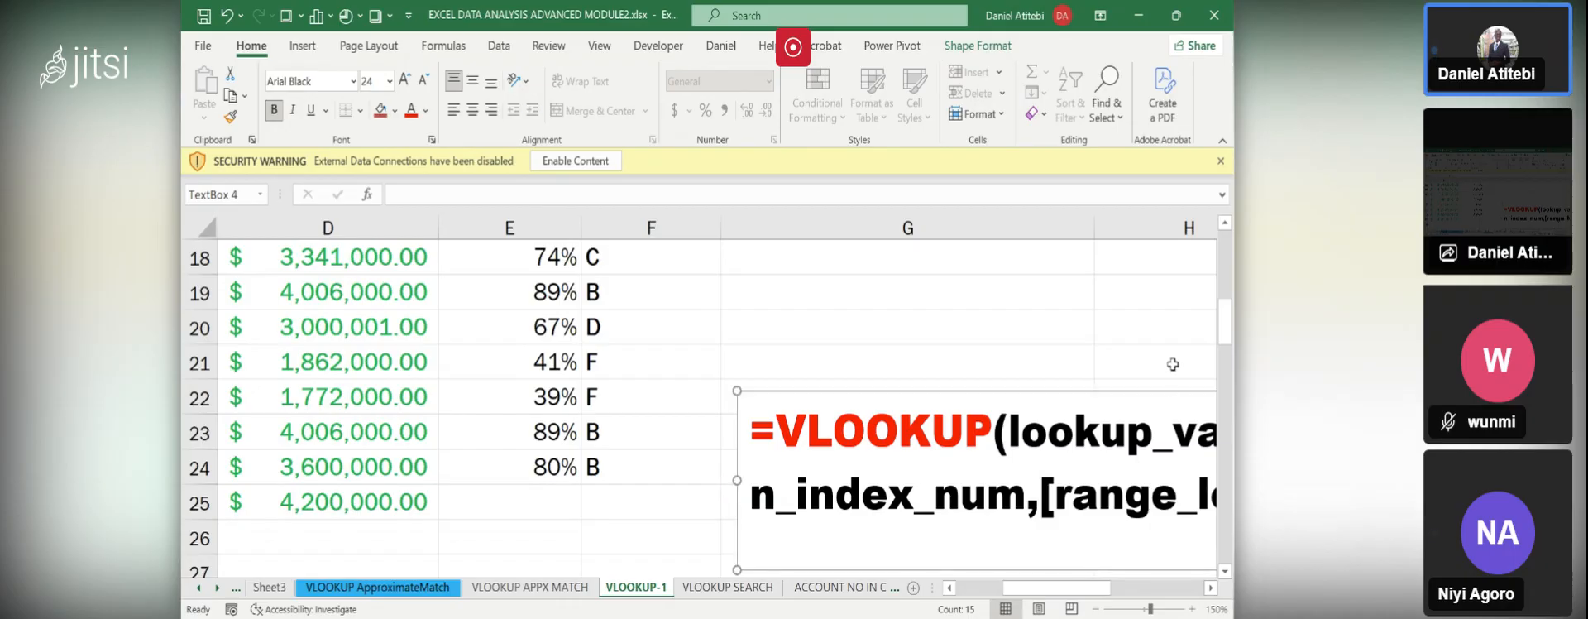
left_click_drag(1226, 331, 1215, 216)
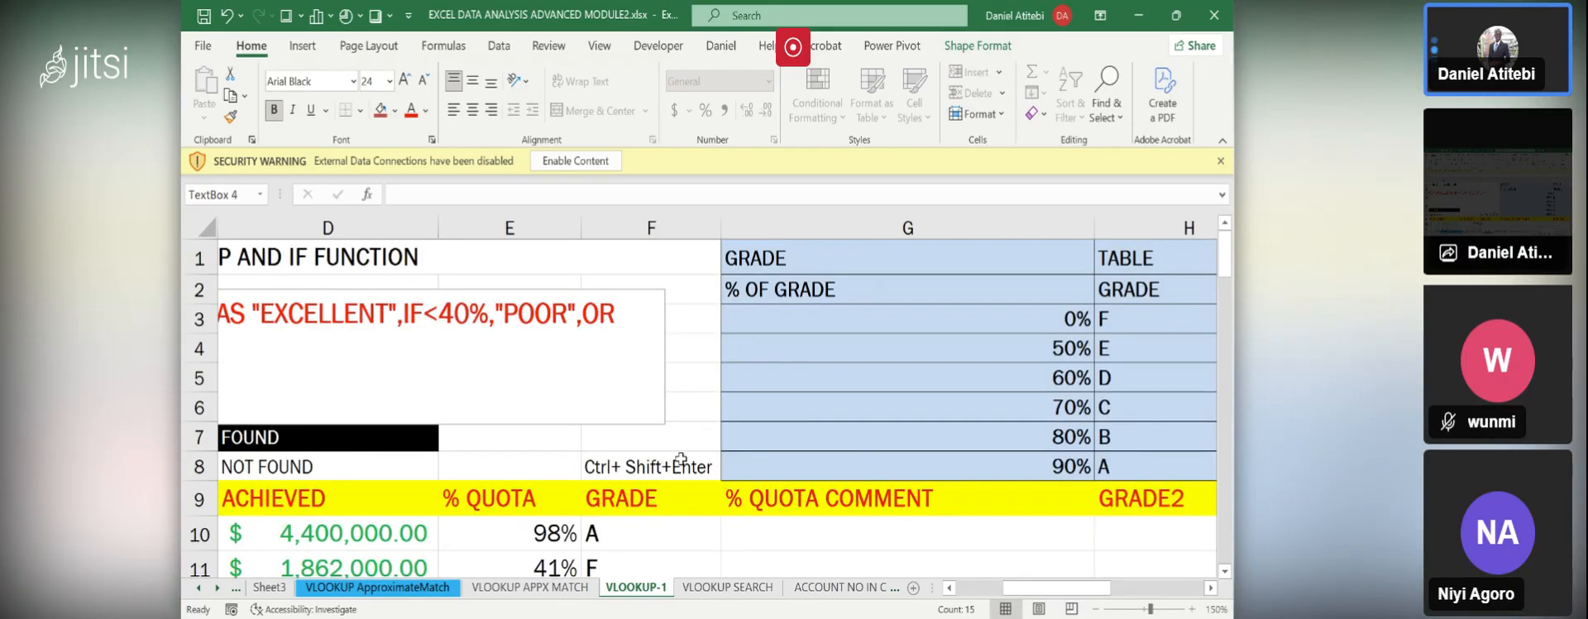
- Review the filled GRADE column against the grade table and the remaining GRADE2 and MONETARY VALUE columns
left_click(630, 536)
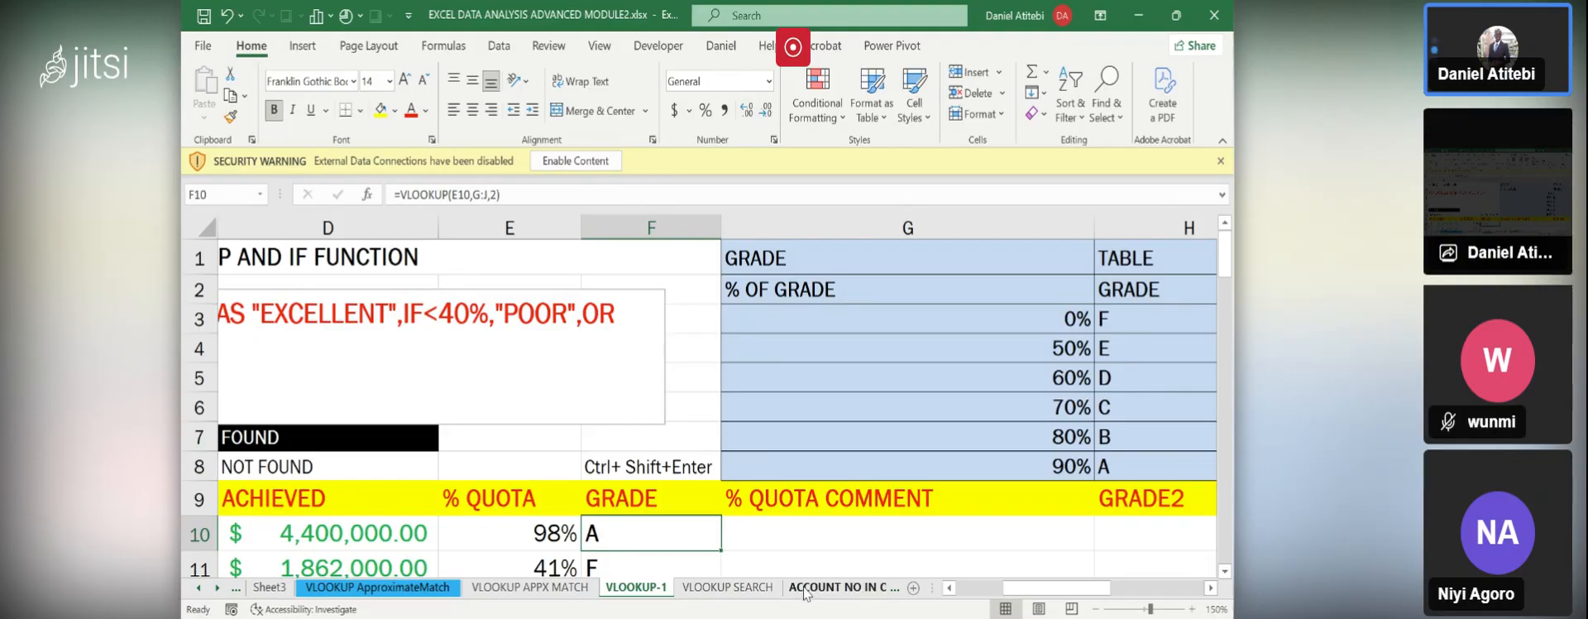
left_click(1226, 571)
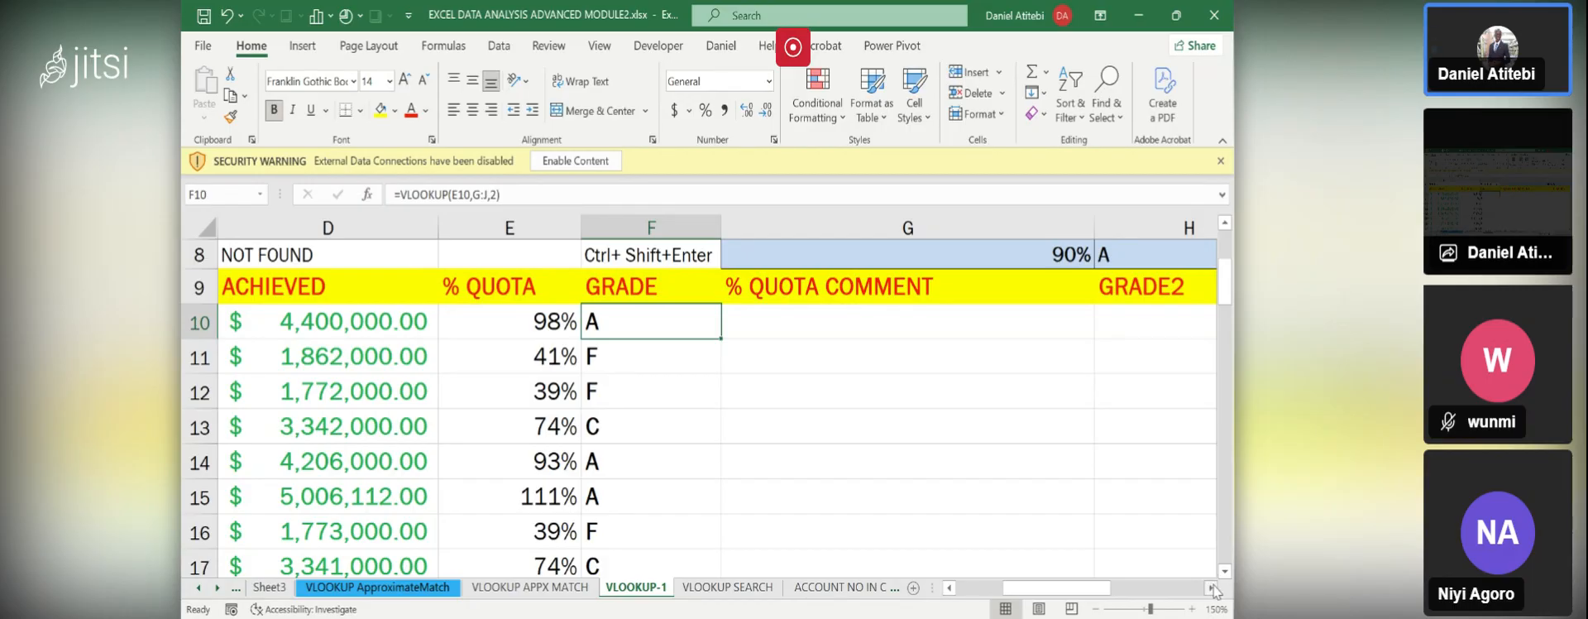
left_click(1213, 589)
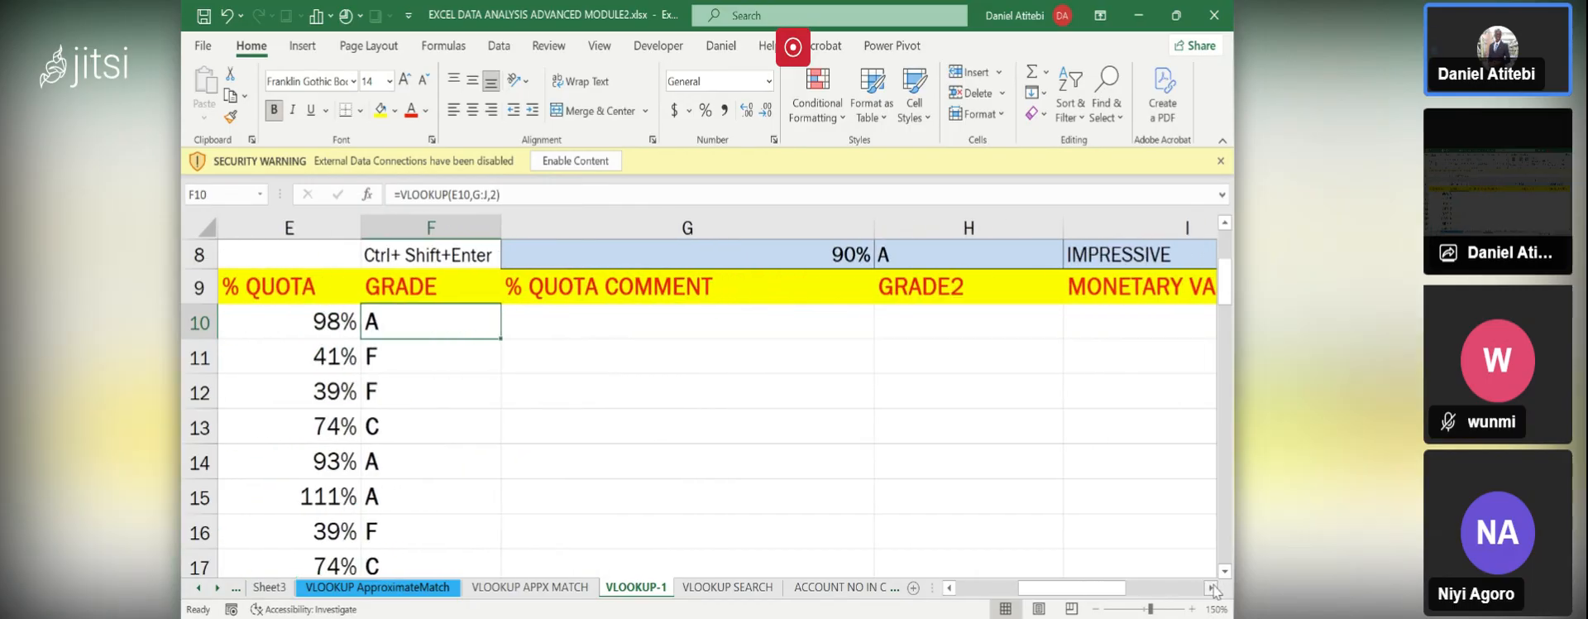
left_click(1213, 589)
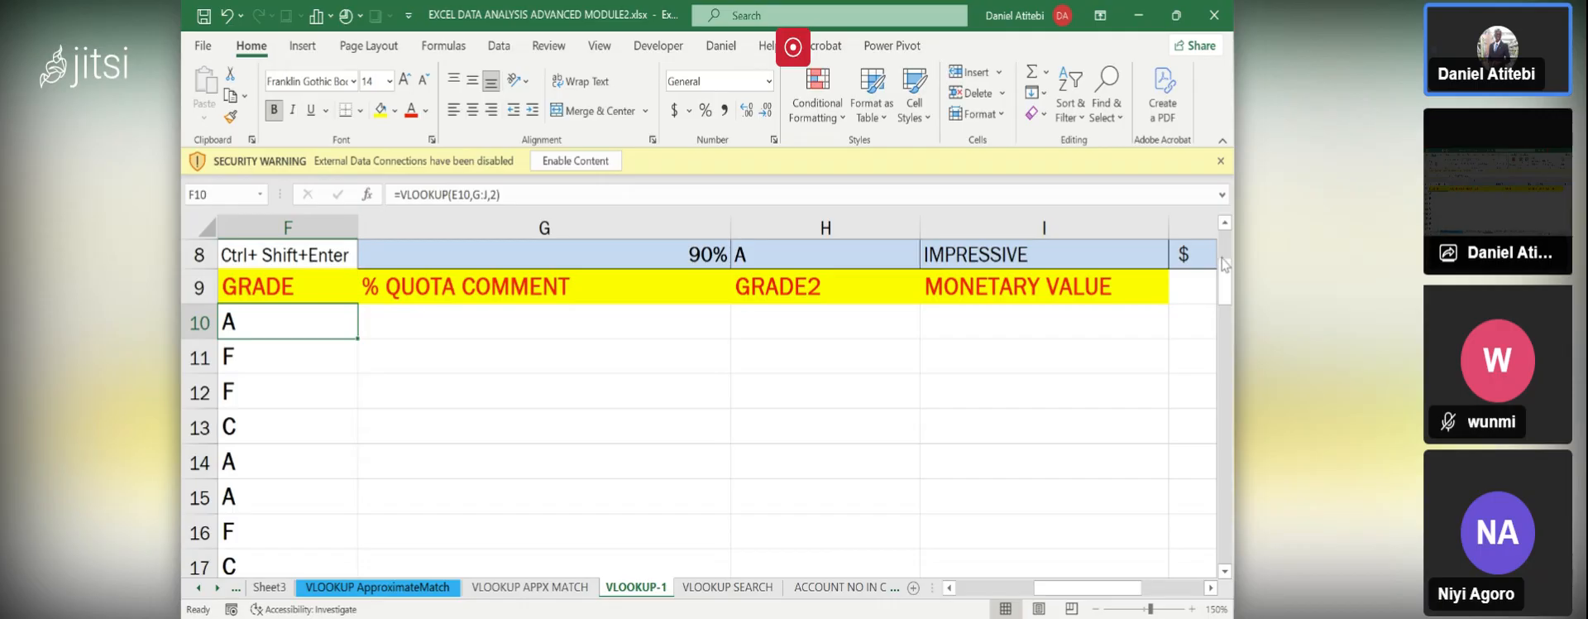
left_click(1227, 287)
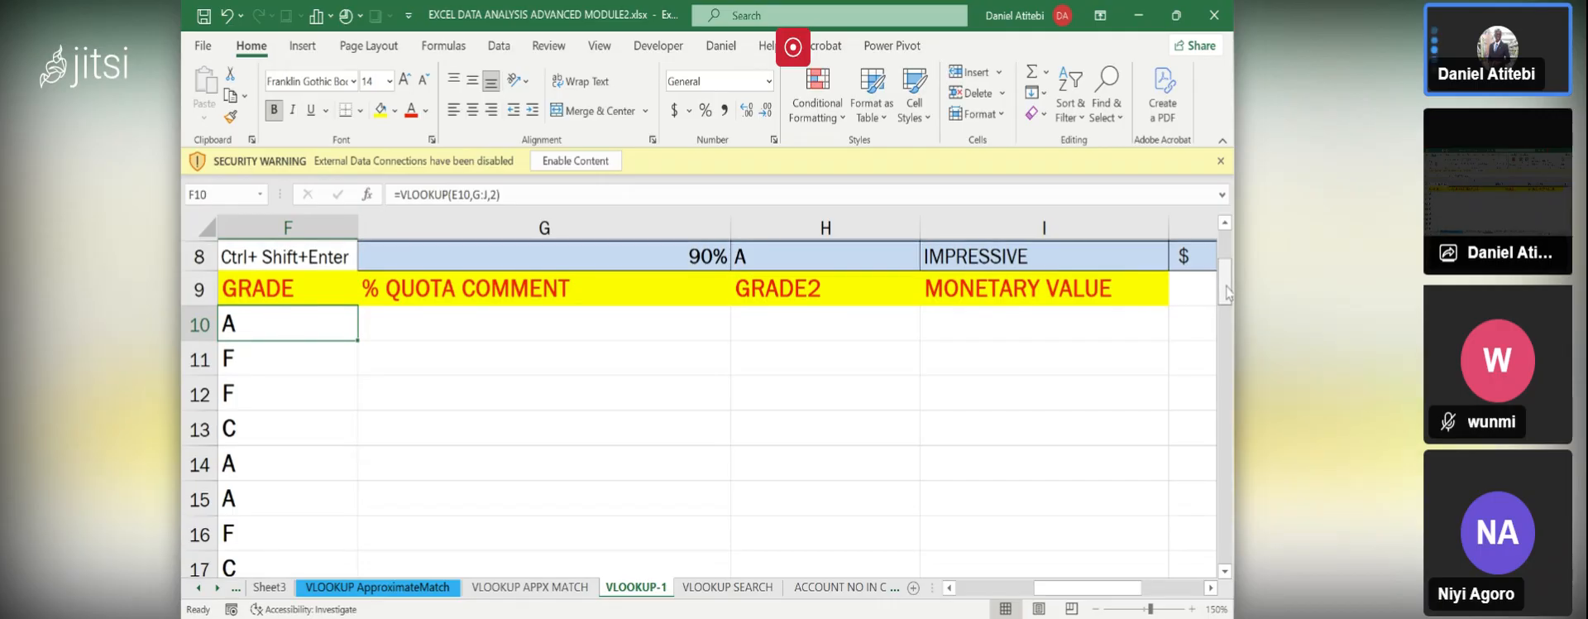
left_click_drag(1228, 293, 1219, 203)
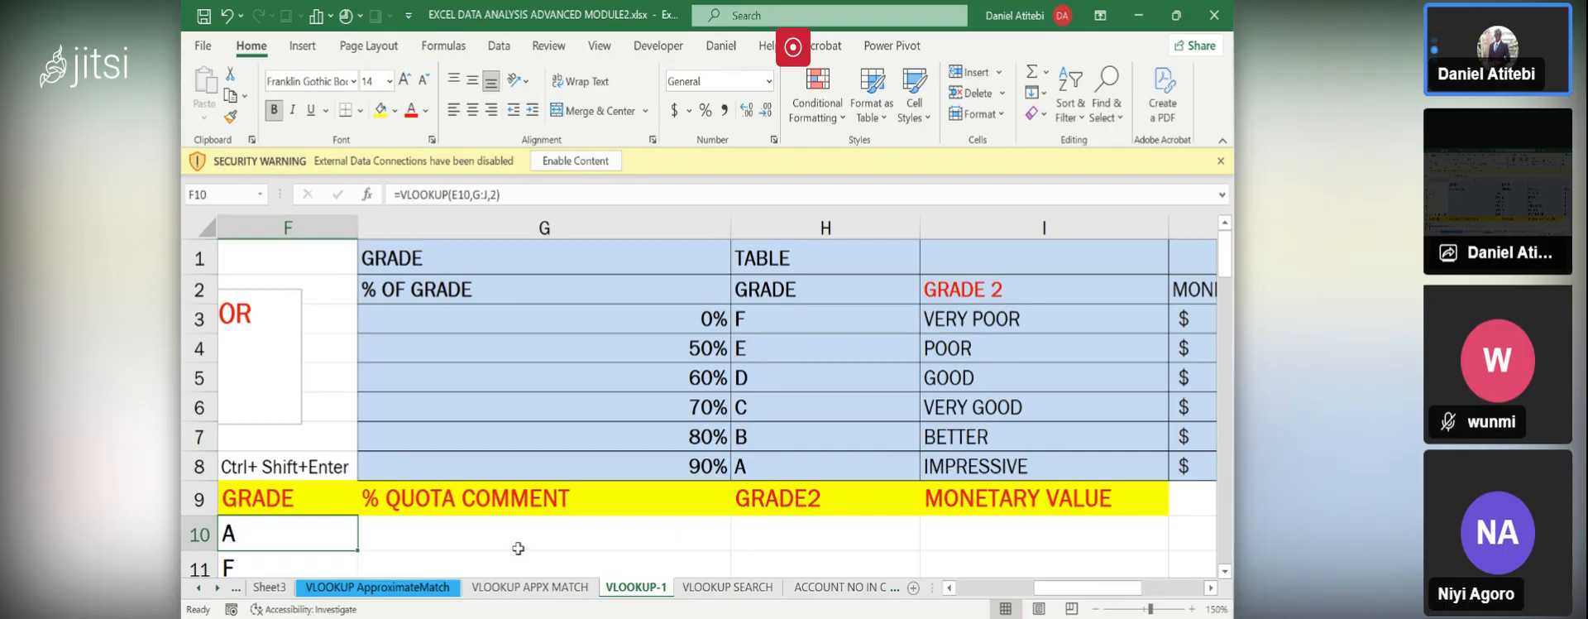
- Start a VLOOKUP formula in H10 under GRADE2 with the % QUOTA value in E10 as the lookup value
left_click(790, 537)
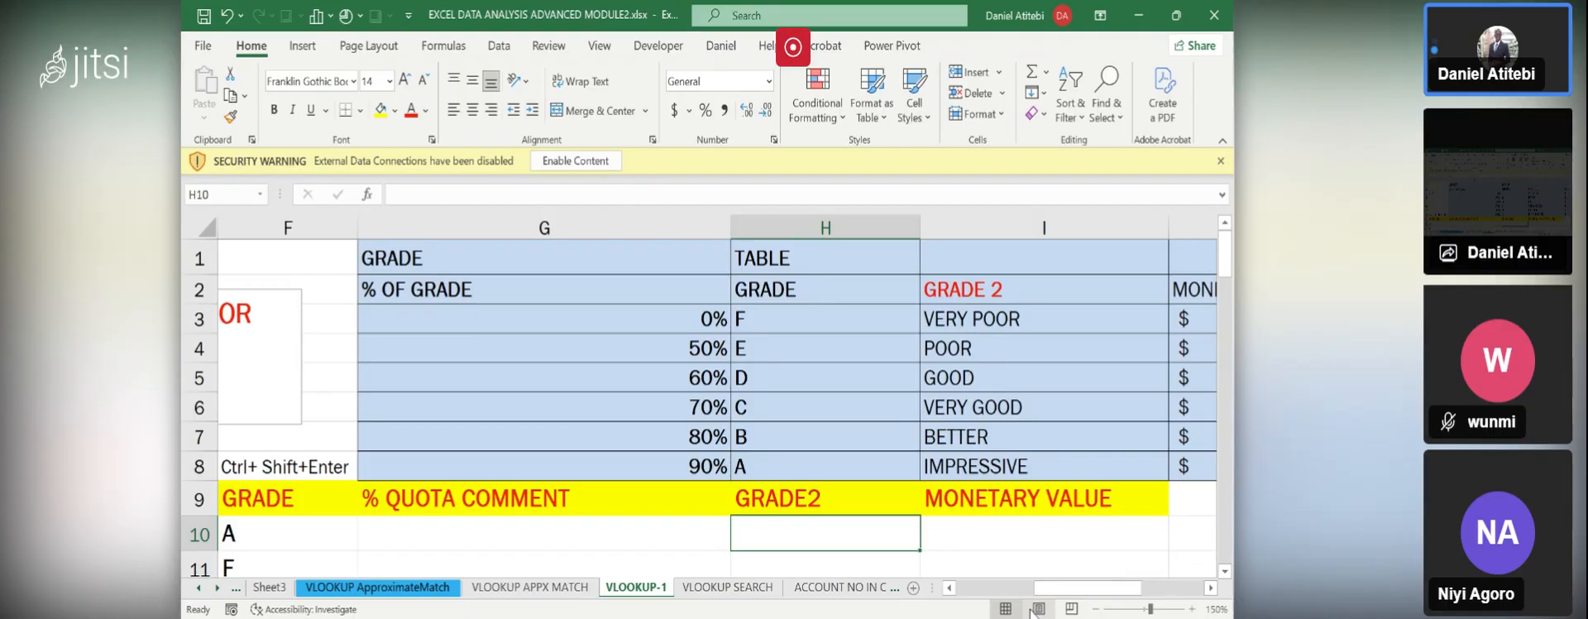
left_click(950, 588)
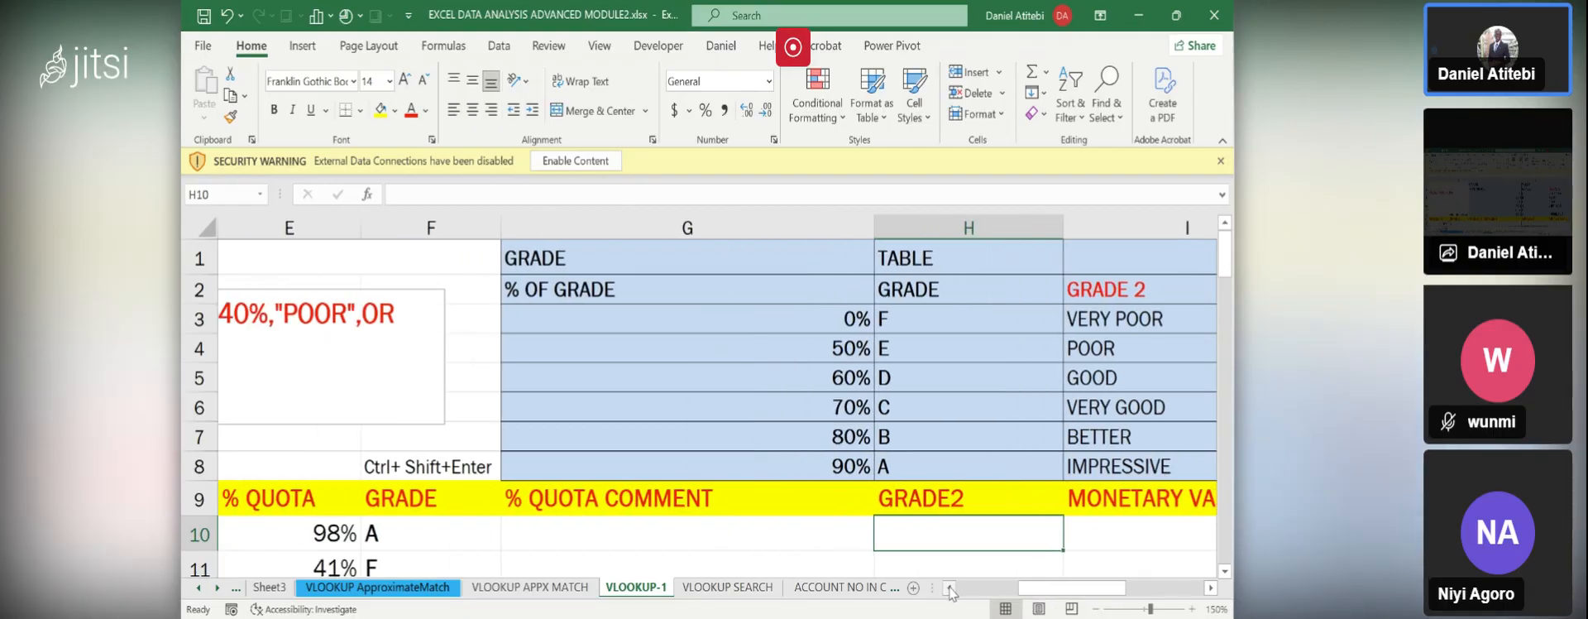
left_click(949, 588)
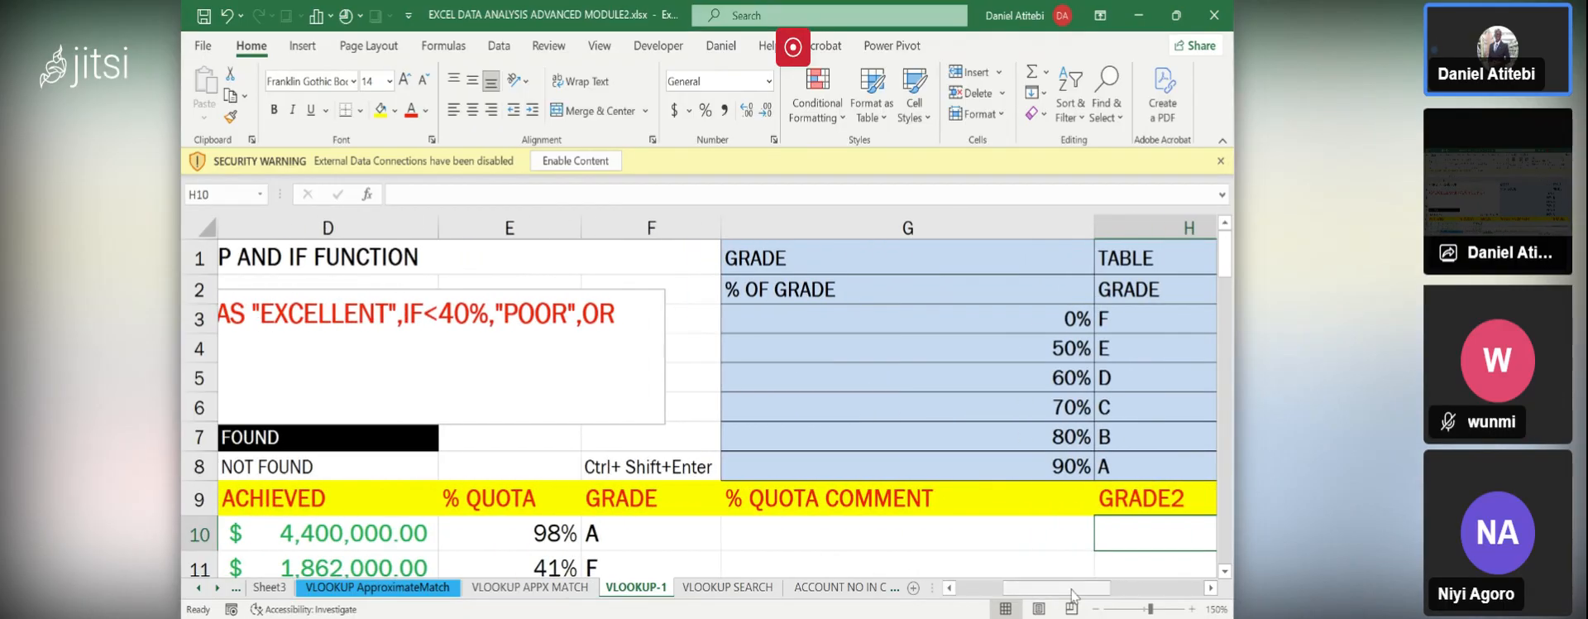
left_click(1210, 588)
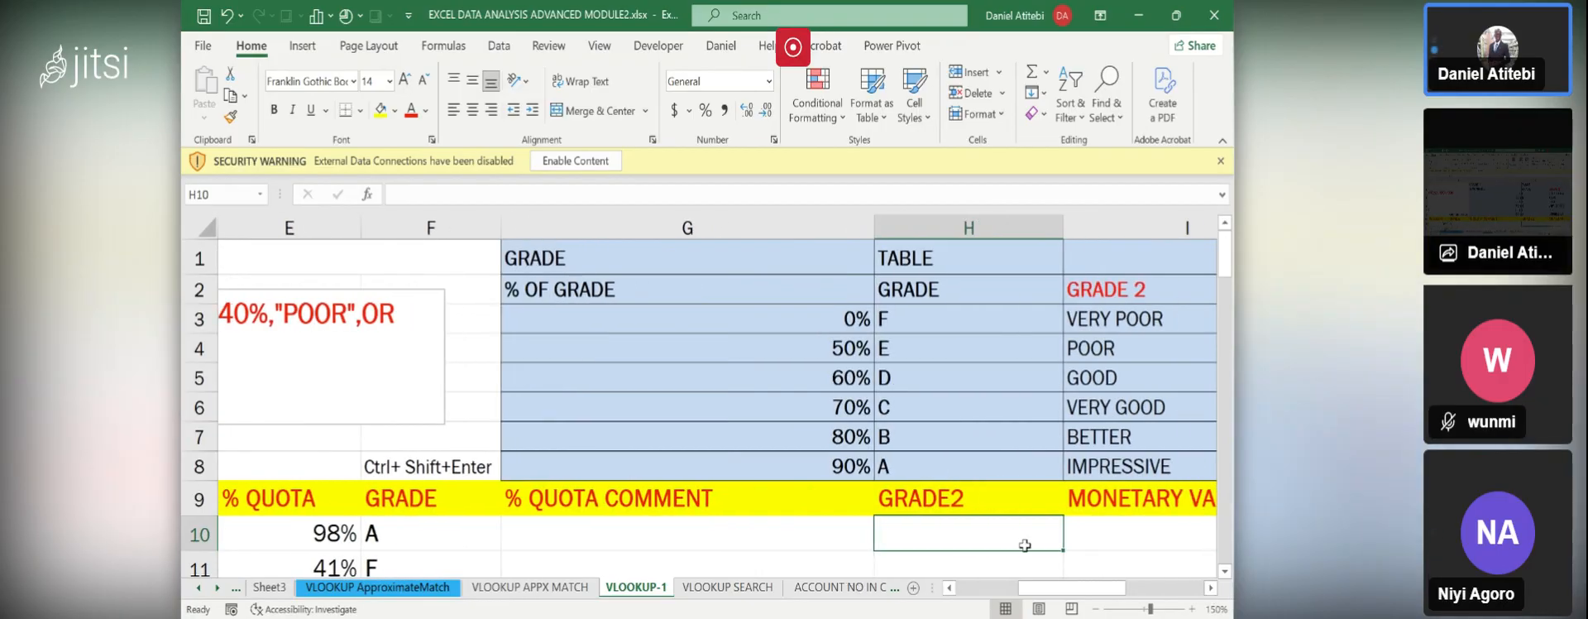
type("=")
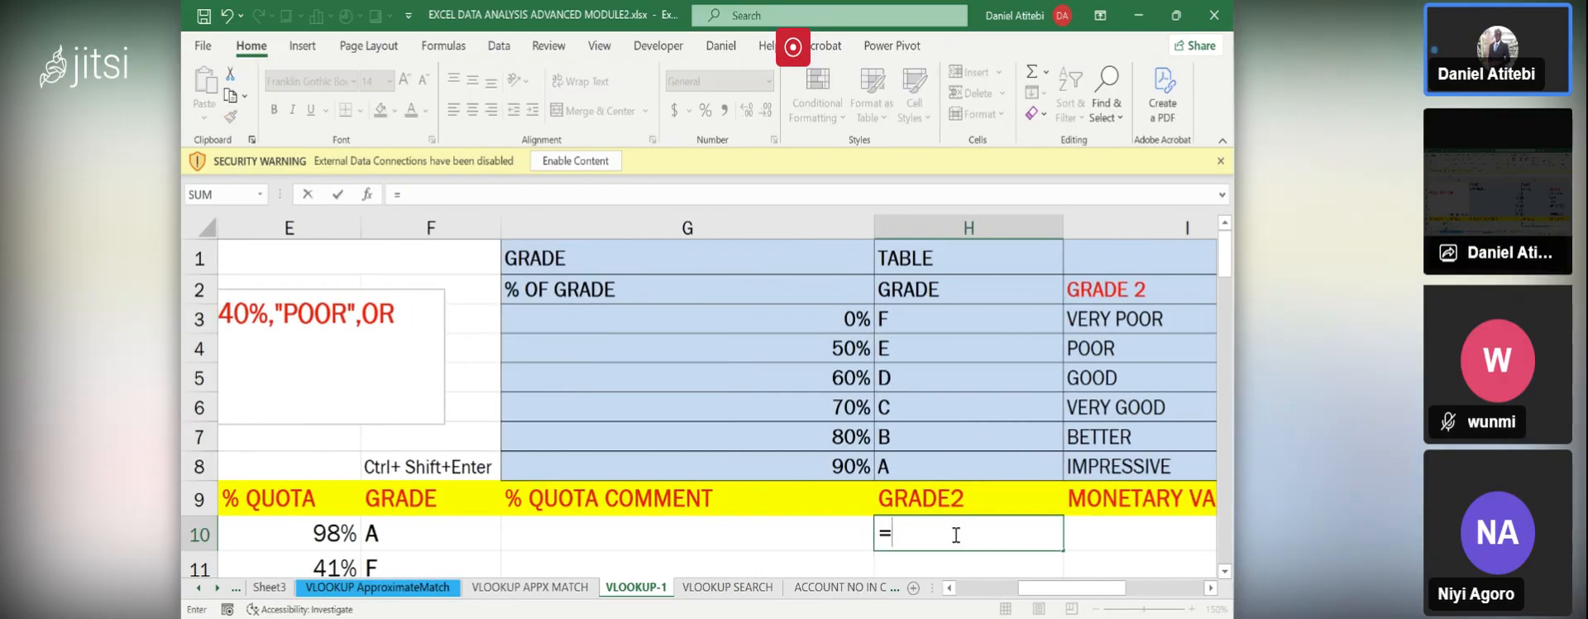
type("VLO")
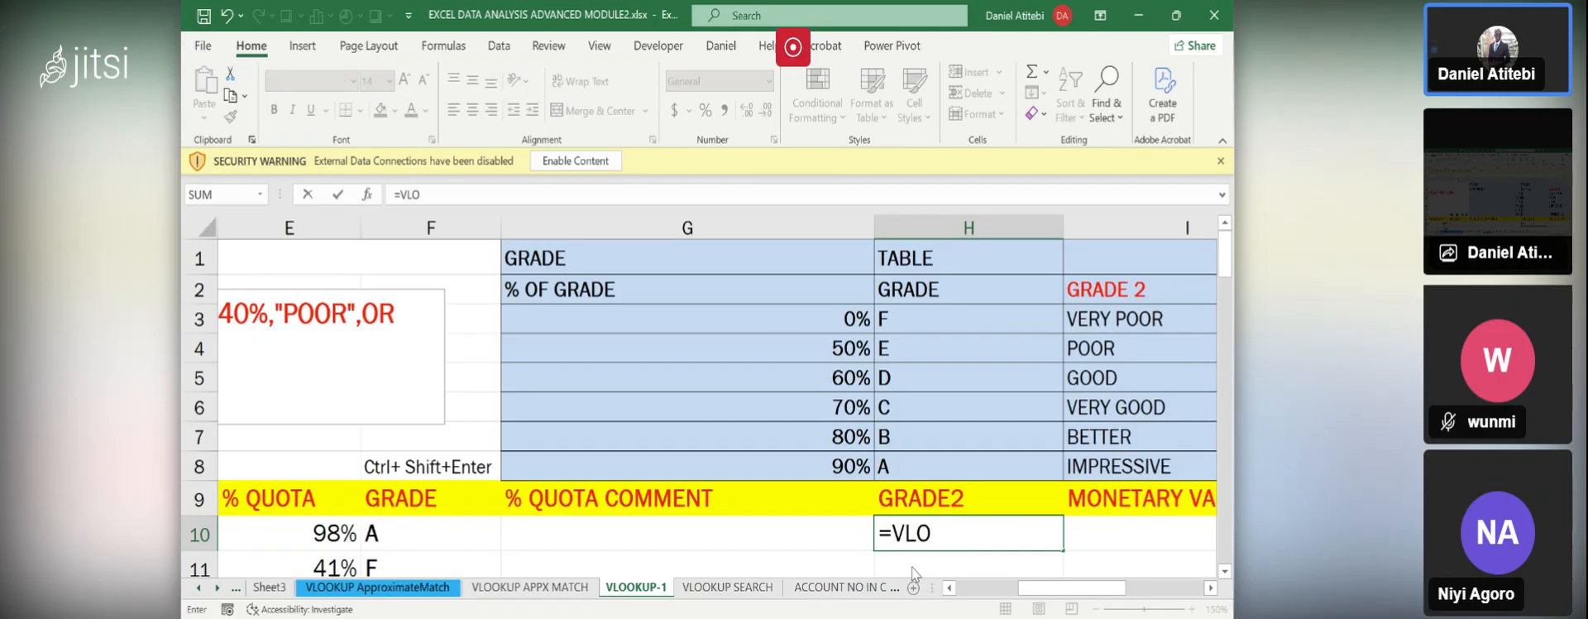
key("Tab")
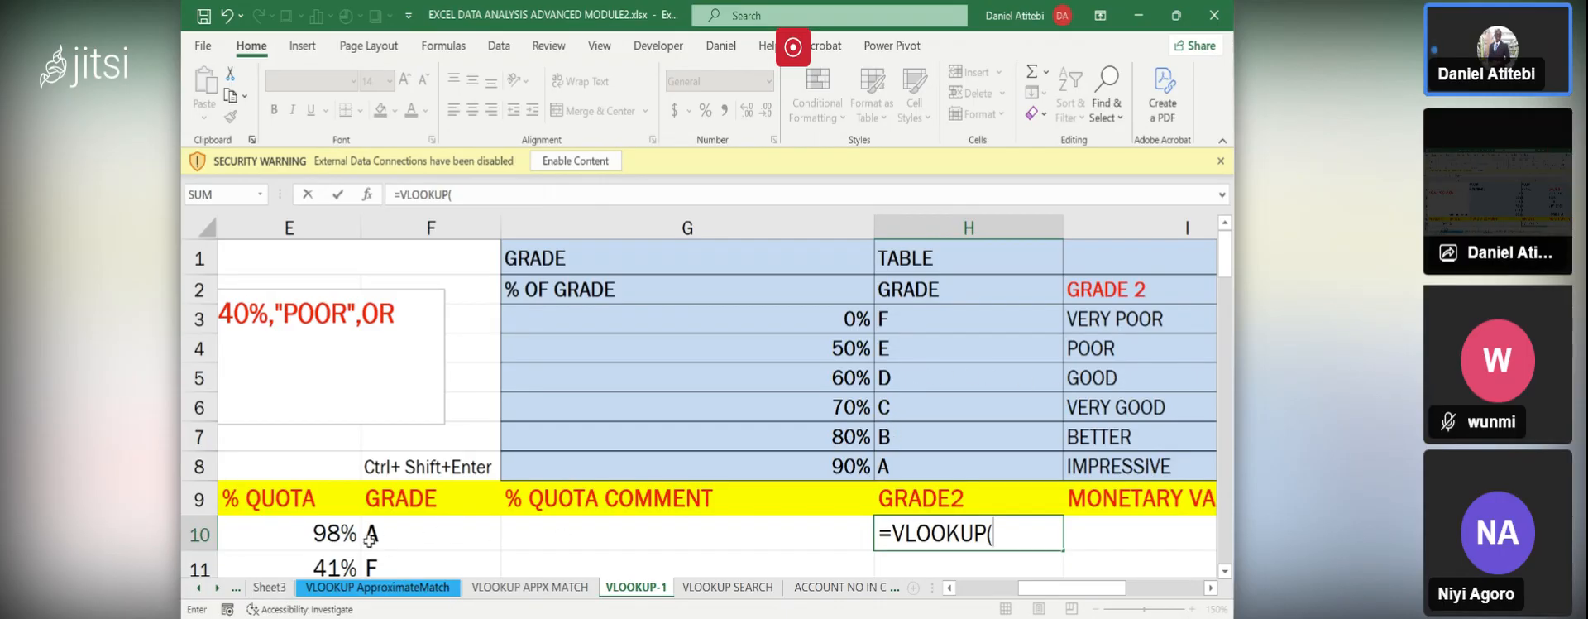
left_click(320, 532)
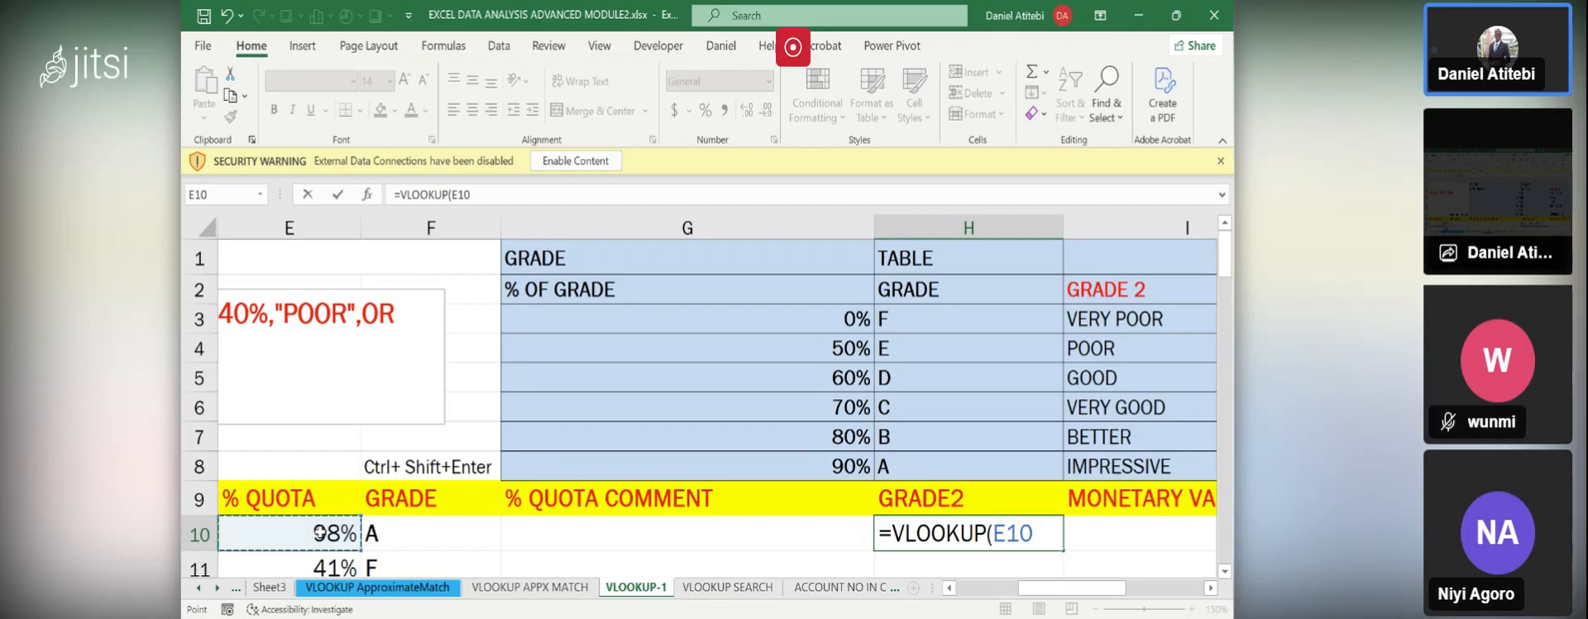
type(",")
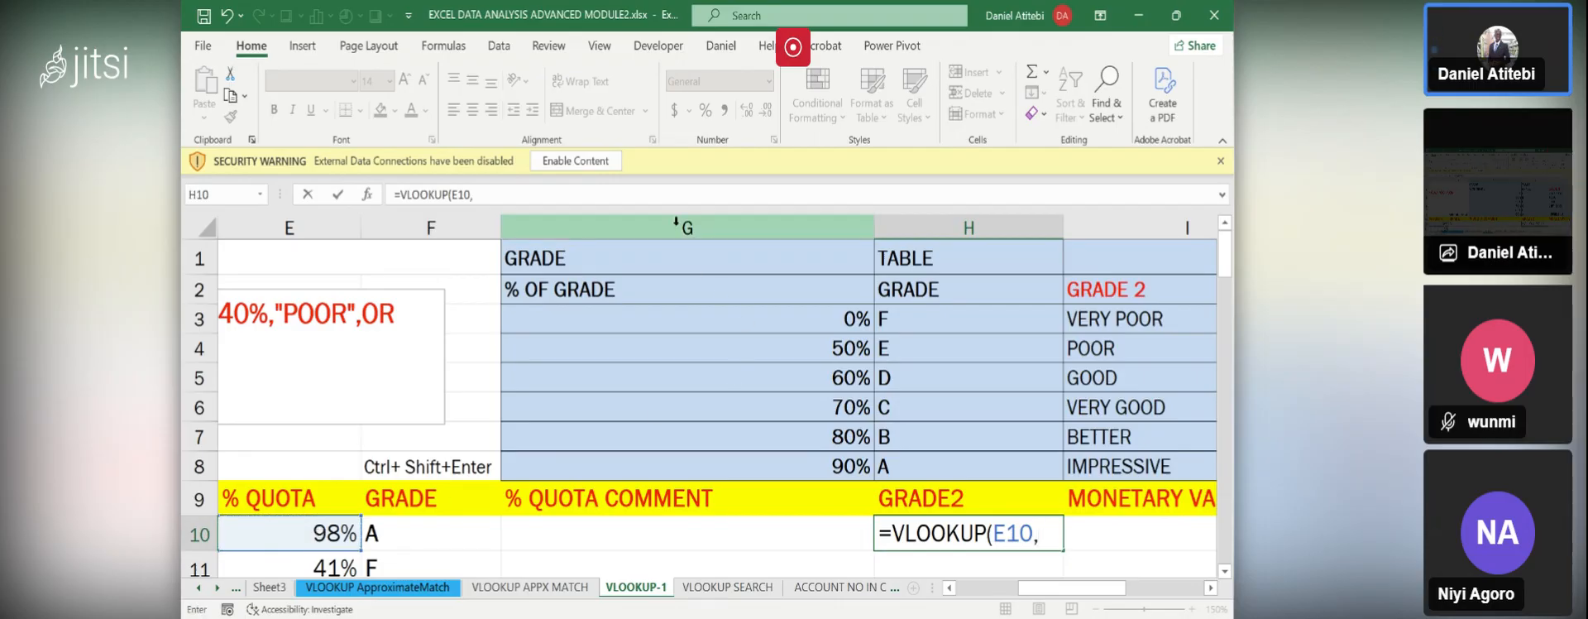
- Complete the H10 formula with columns G:J as the table array and 3 as the column index
left_click_drag(676, 222, 790, 225)
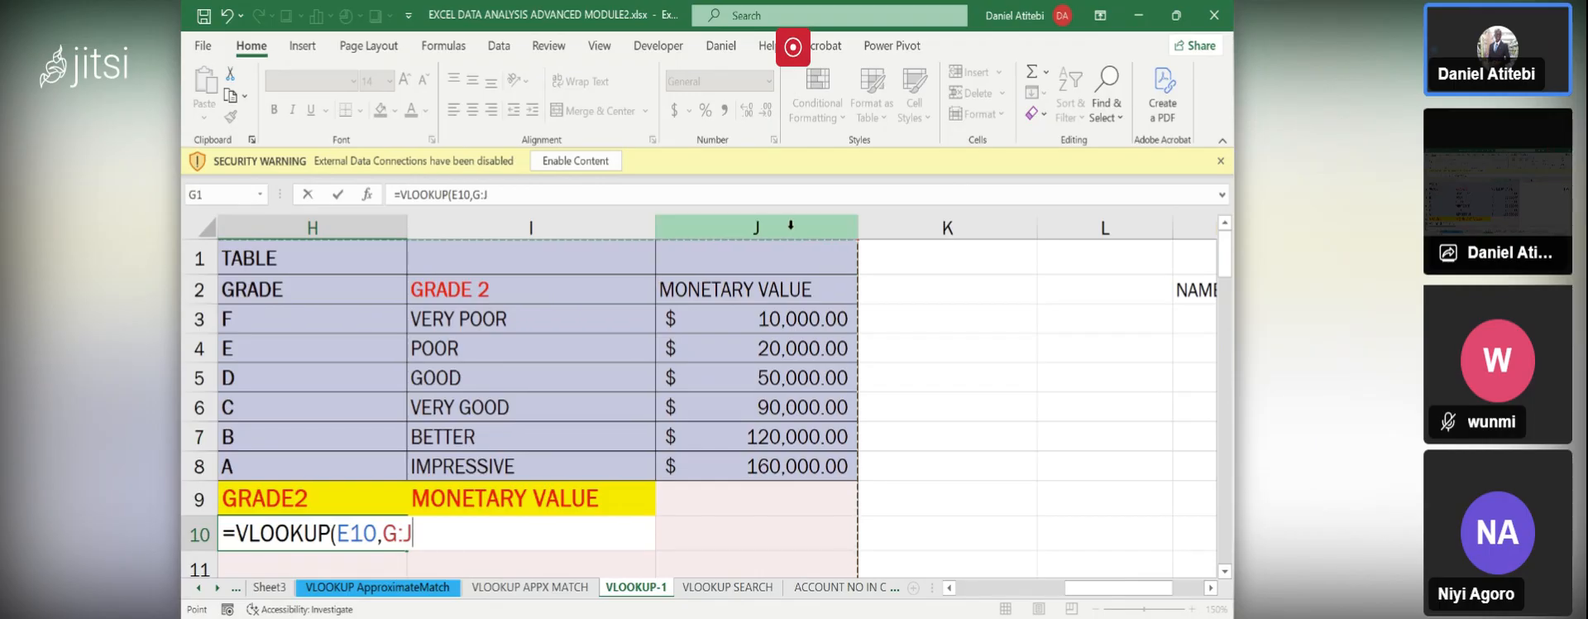
type(",")
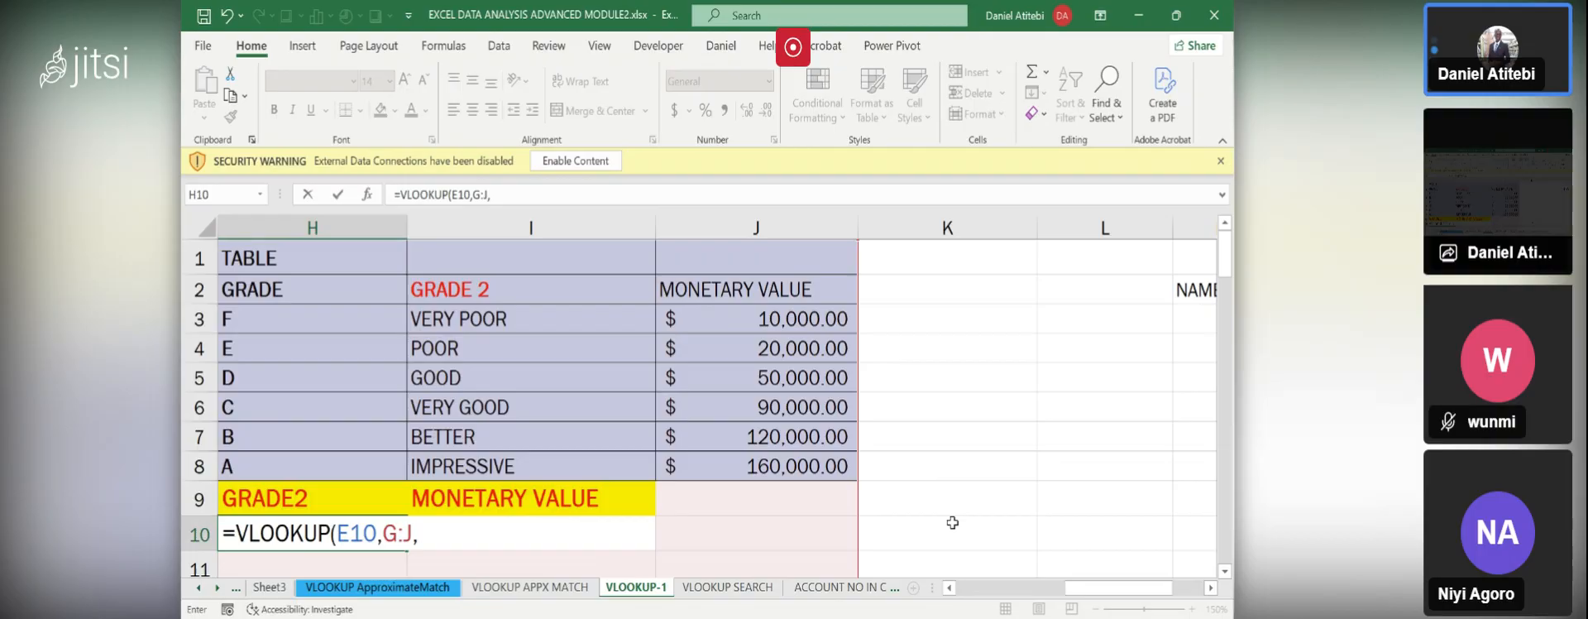
left_click(951, 588)
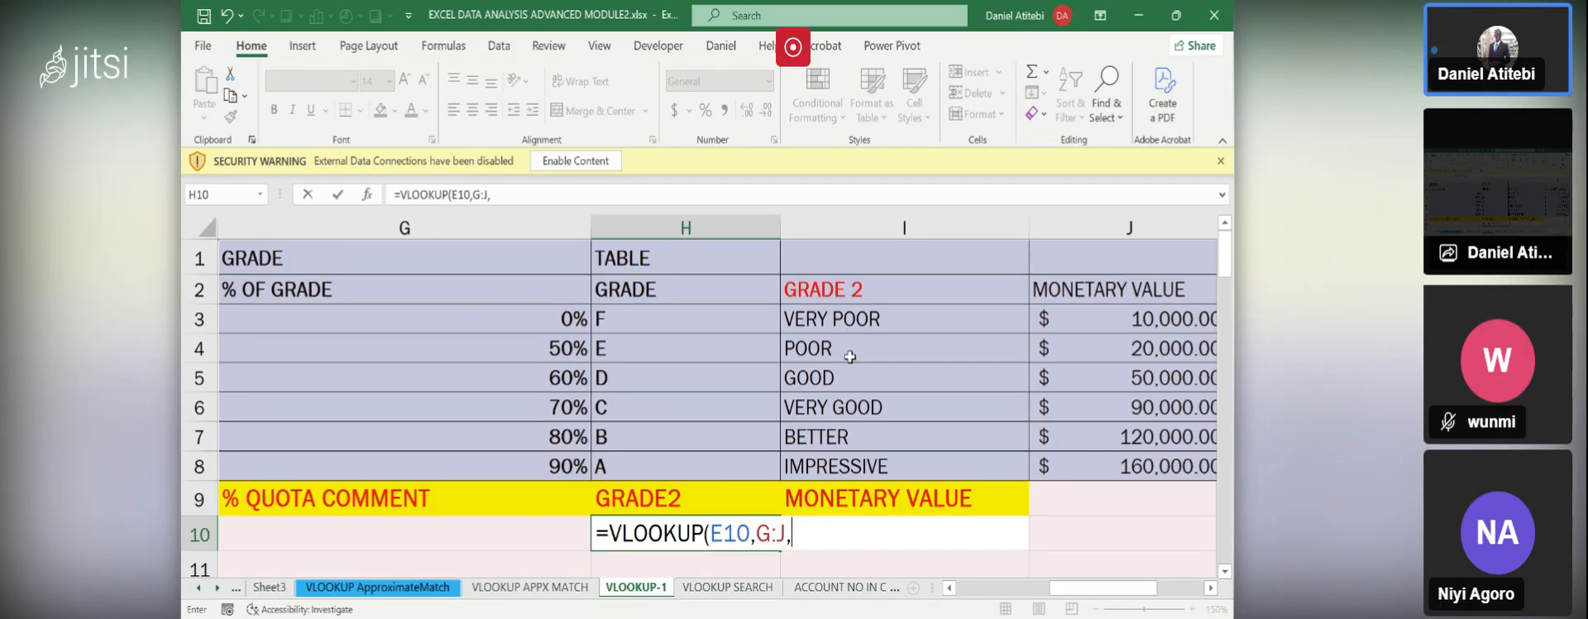
type("3)")
key("Return")
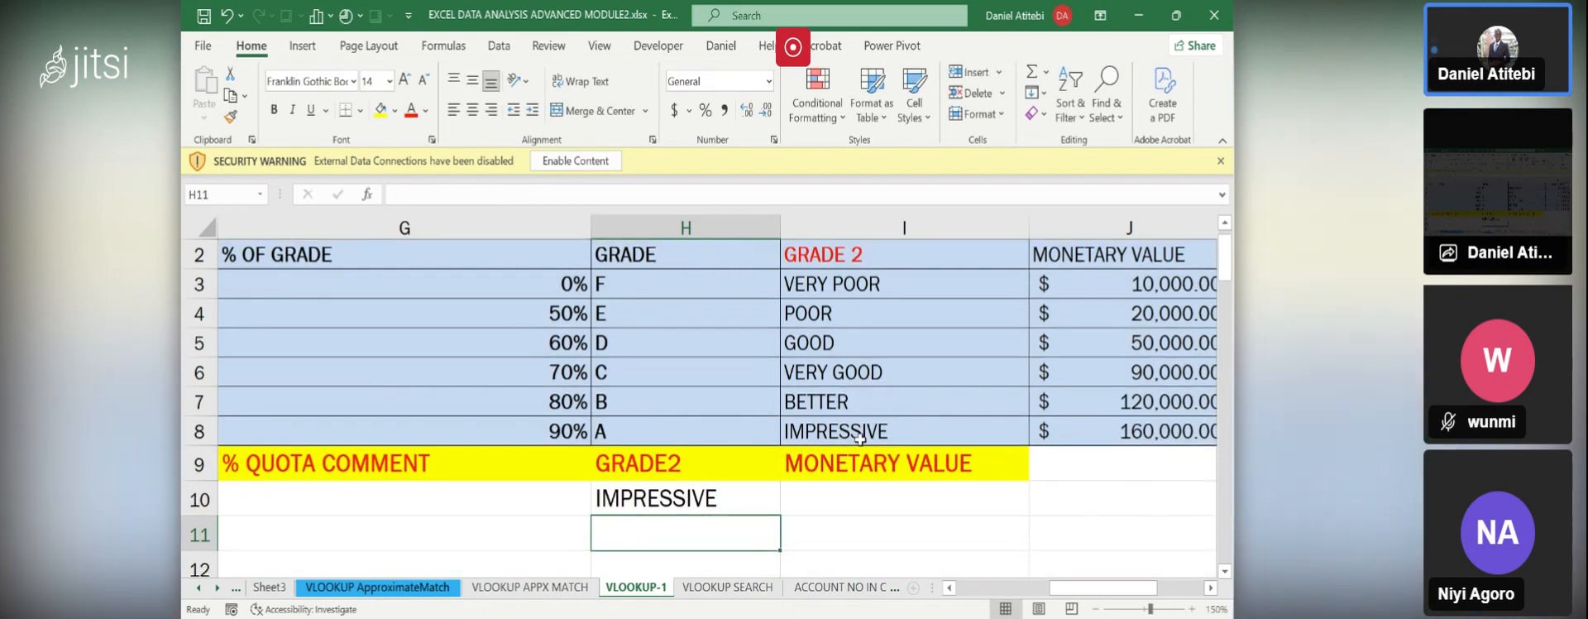
- Copy the VLOOKUP formula from H10 down the GRADE2 column through H21
left_click(632, 499)
key("Left")
key("Left")
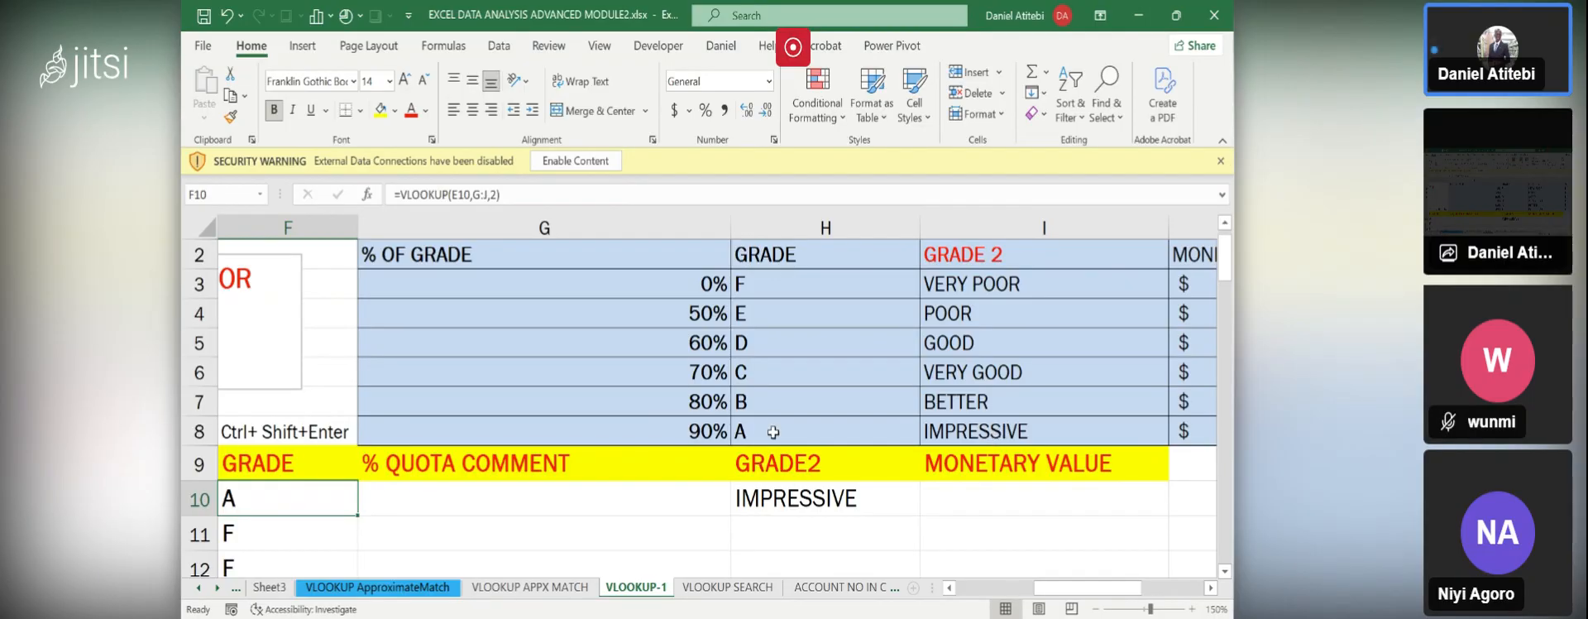
left_click(853, 498)
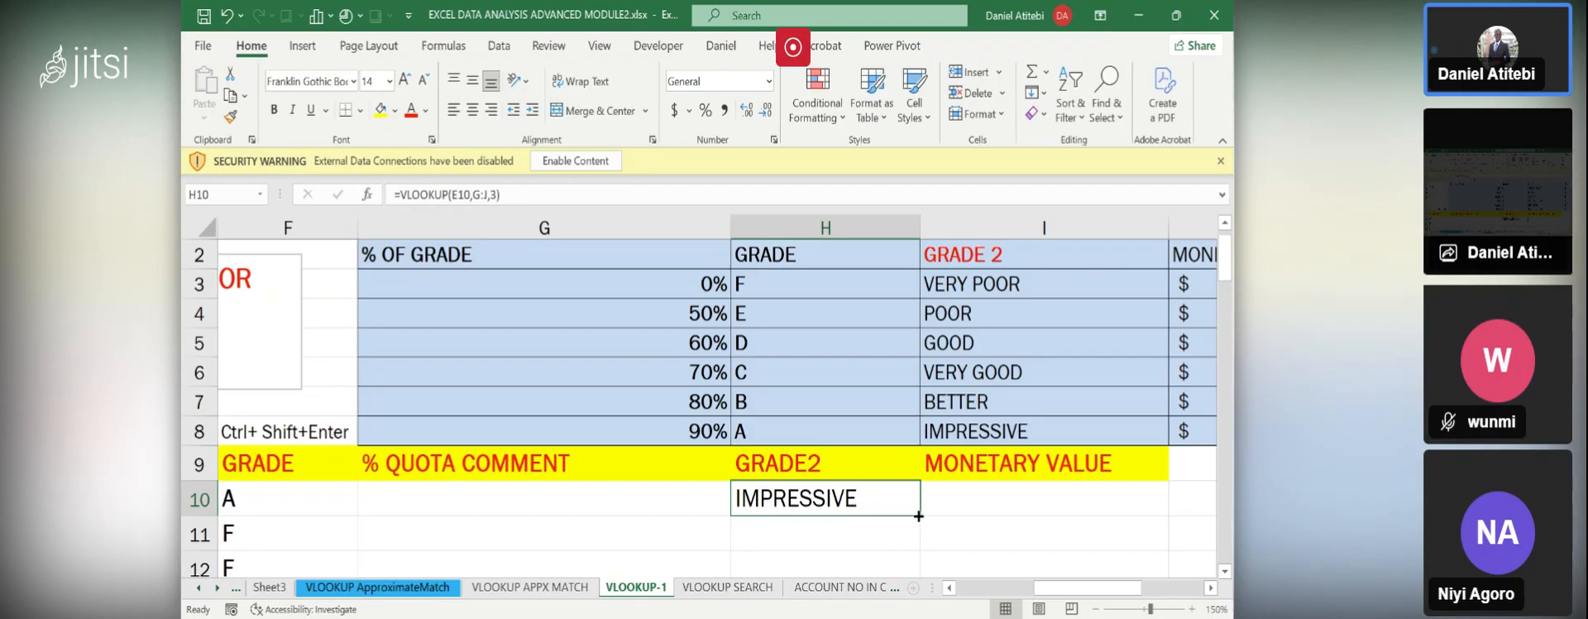
left_click_drag(917, 517, 882, 384)
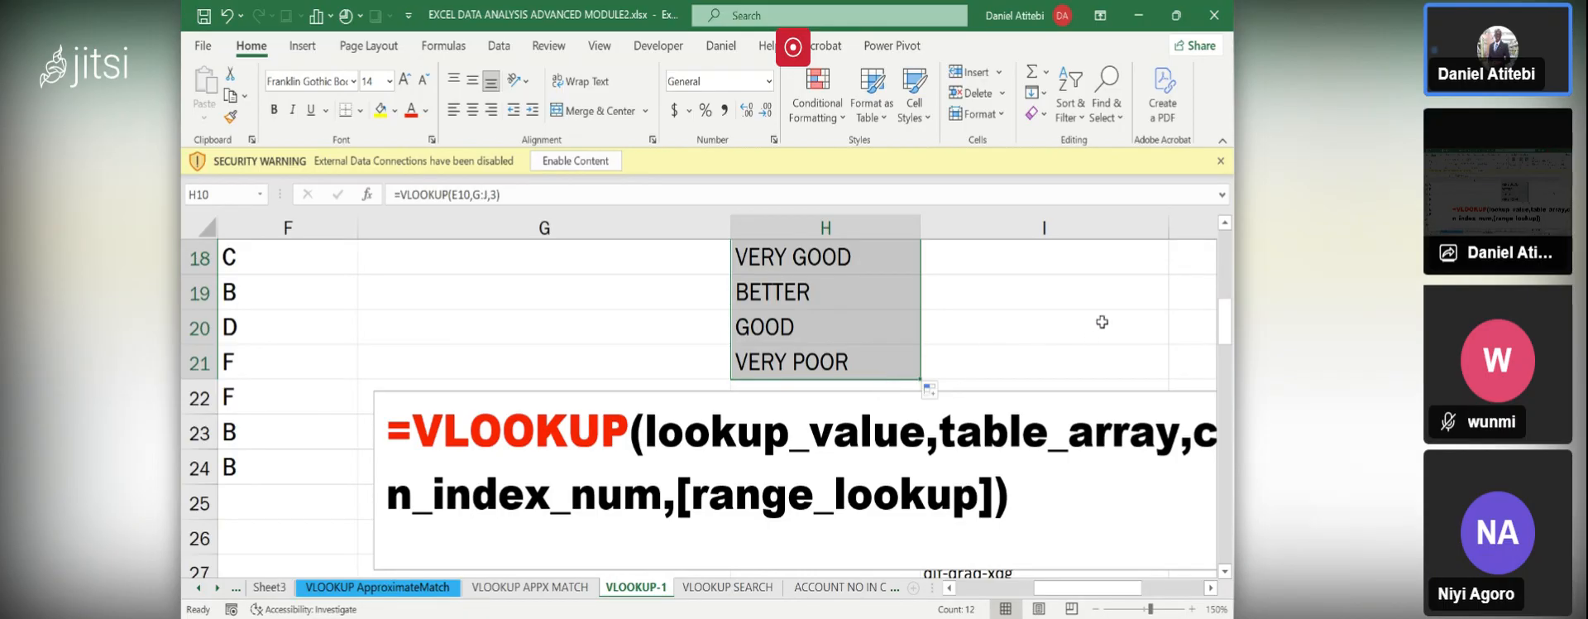
left_click_drag(1226, 333, 1214, 164)
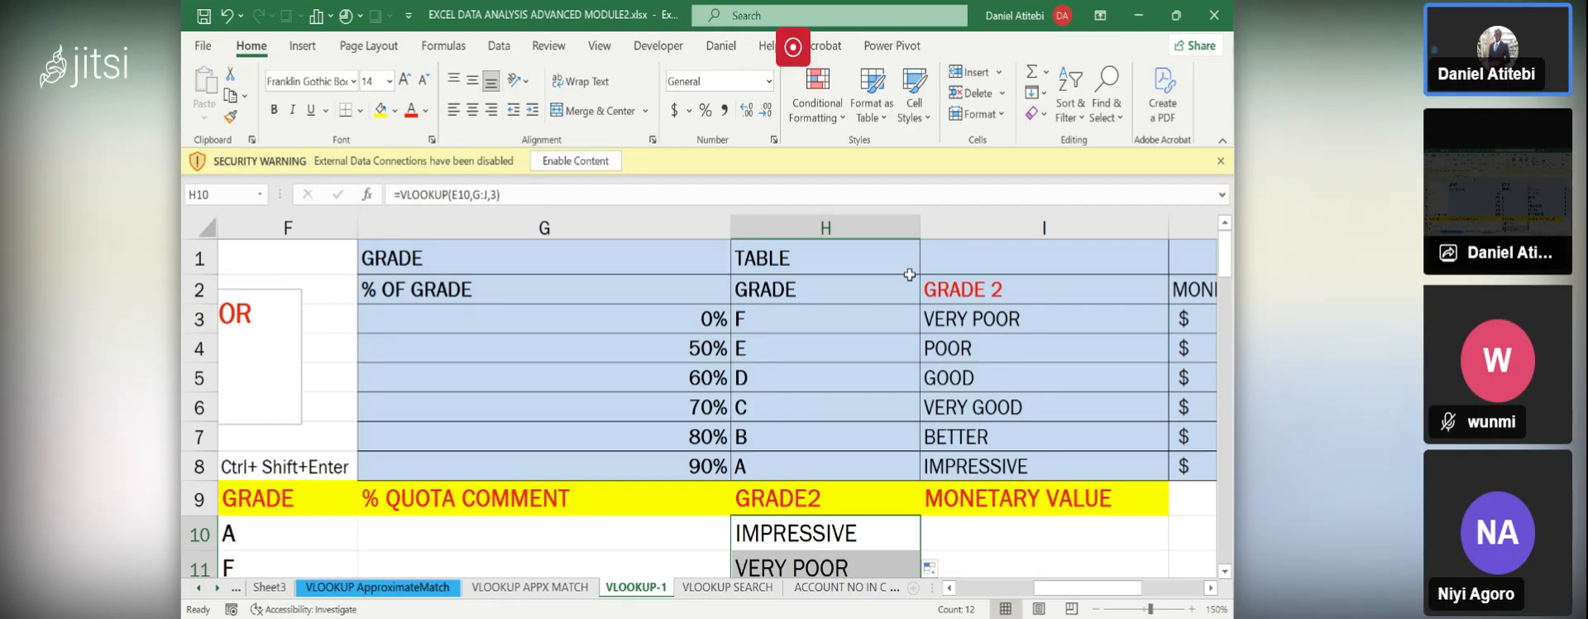
- Review the VLOOKUP formula in H10 and the table array columns G to J, including MONETARY VALUE
left_click(1048, 375)
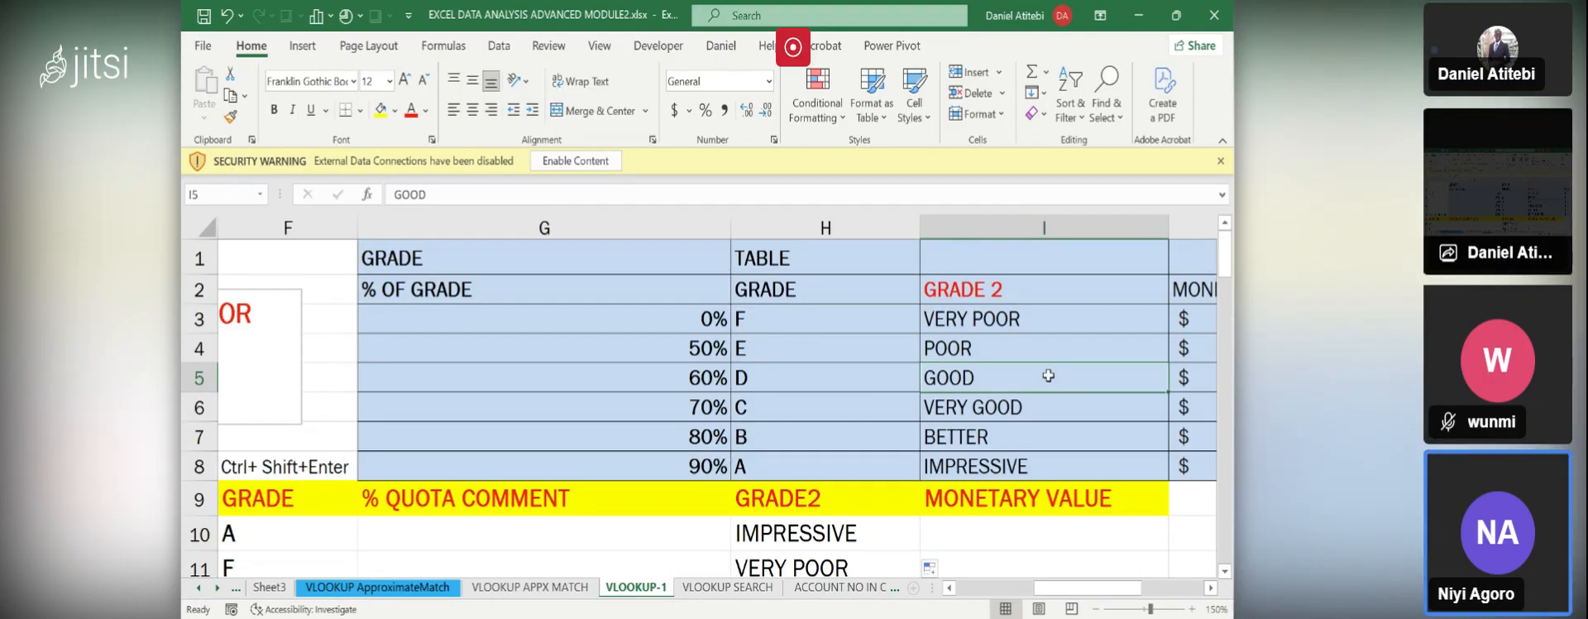
key("Right")
key("Right")
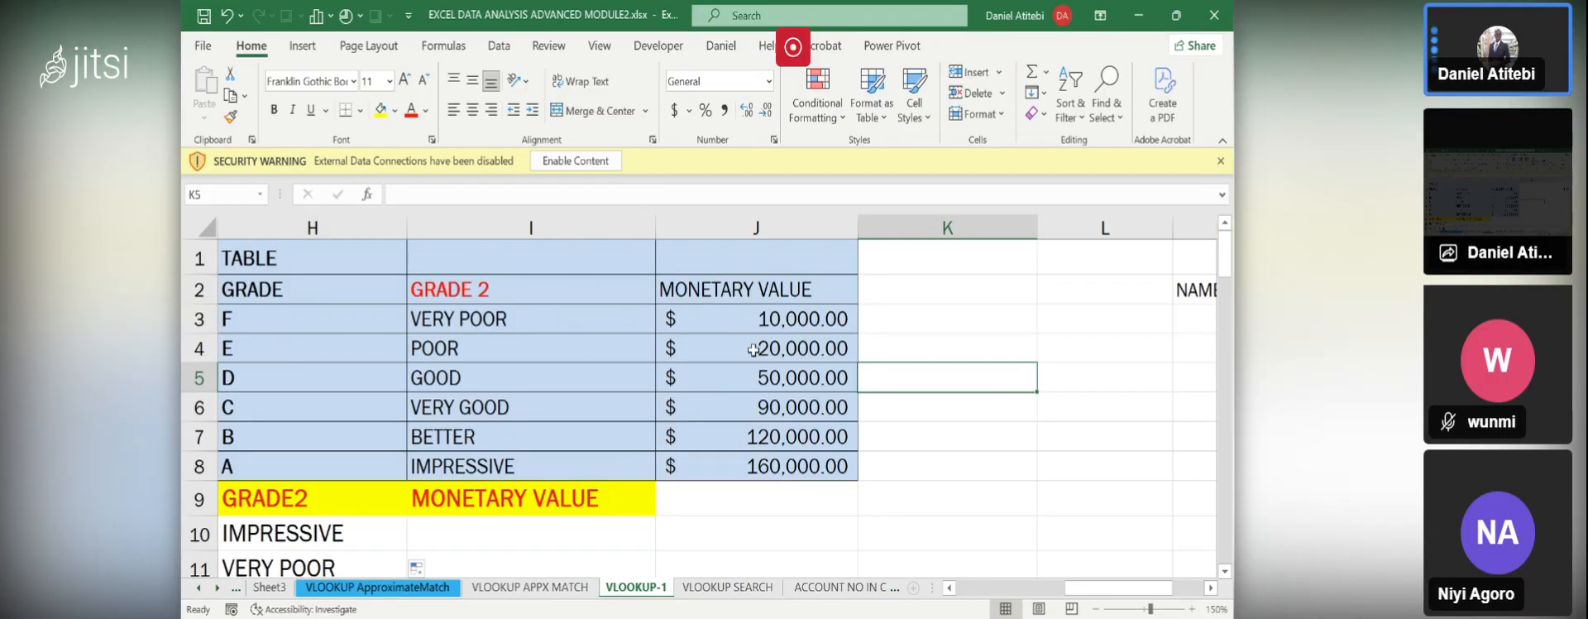
left_click(498, 525)
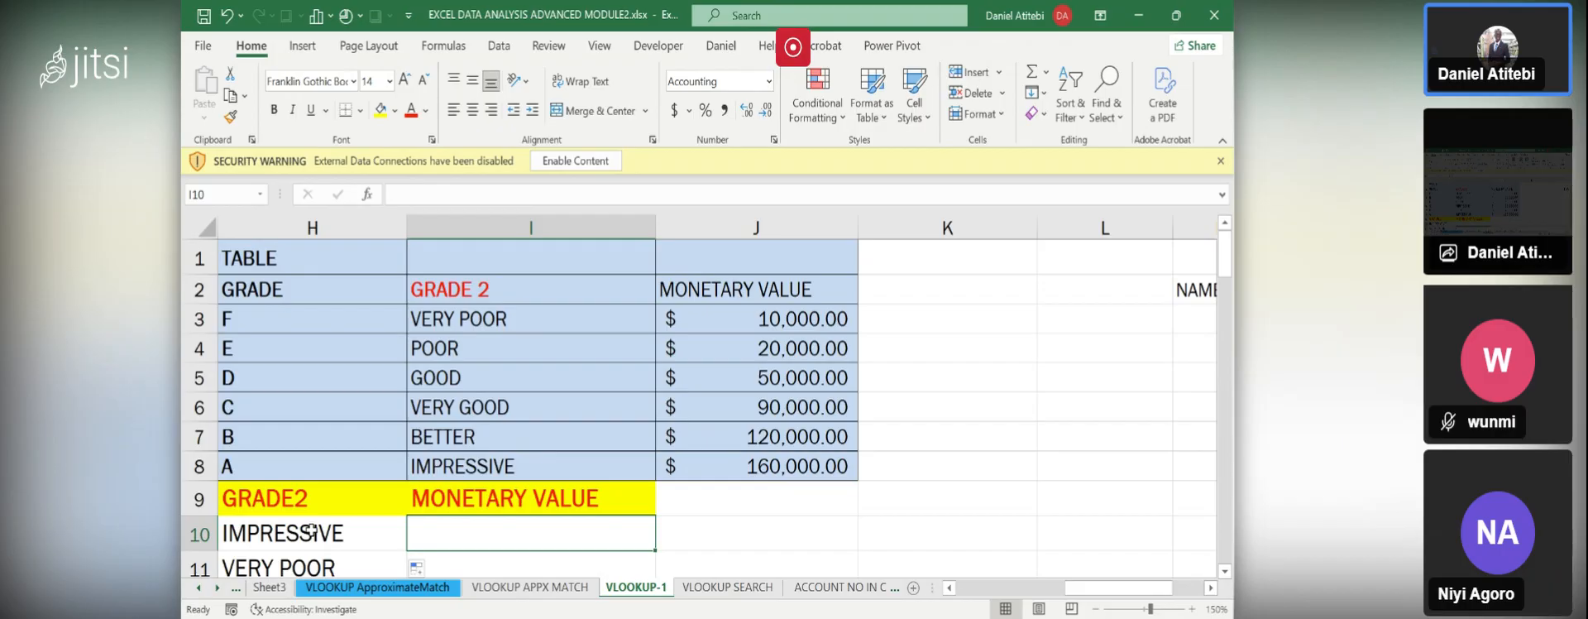
key("Left")
key("Left")
key("Left")
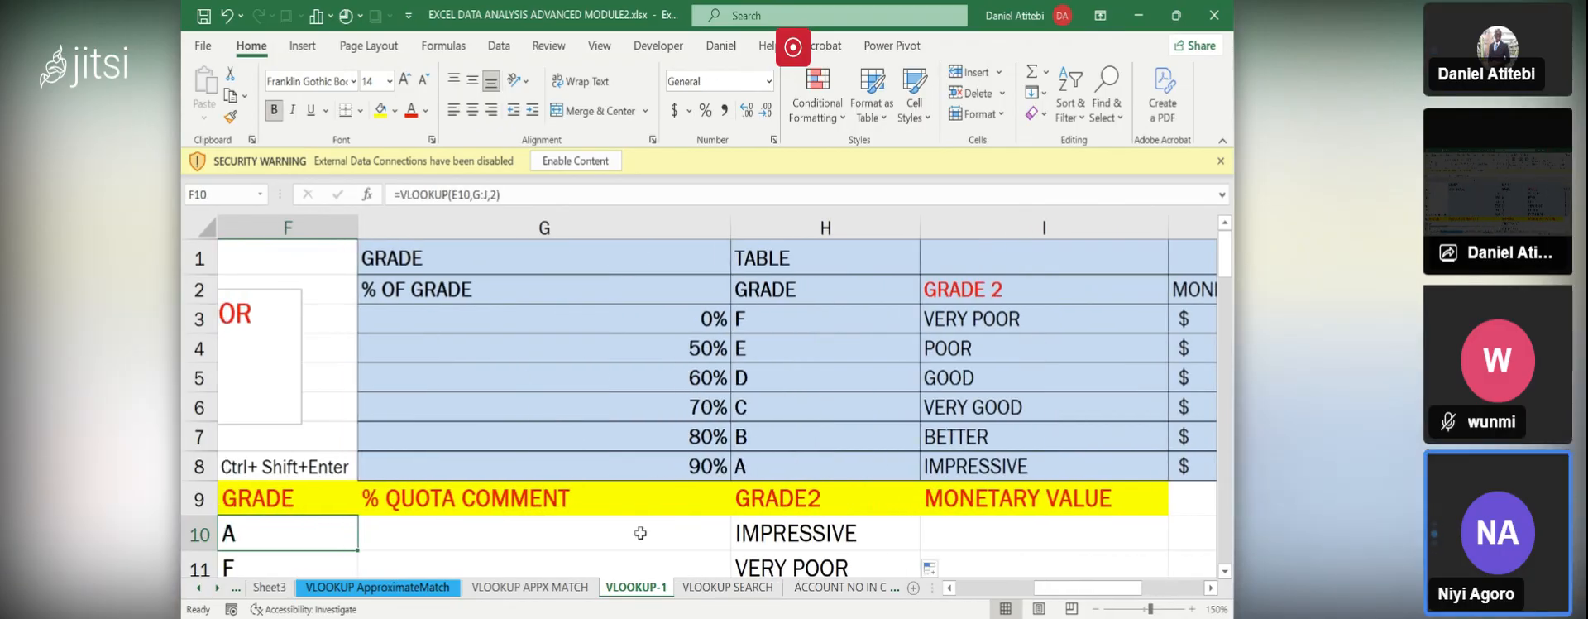
double_click(791, 534)
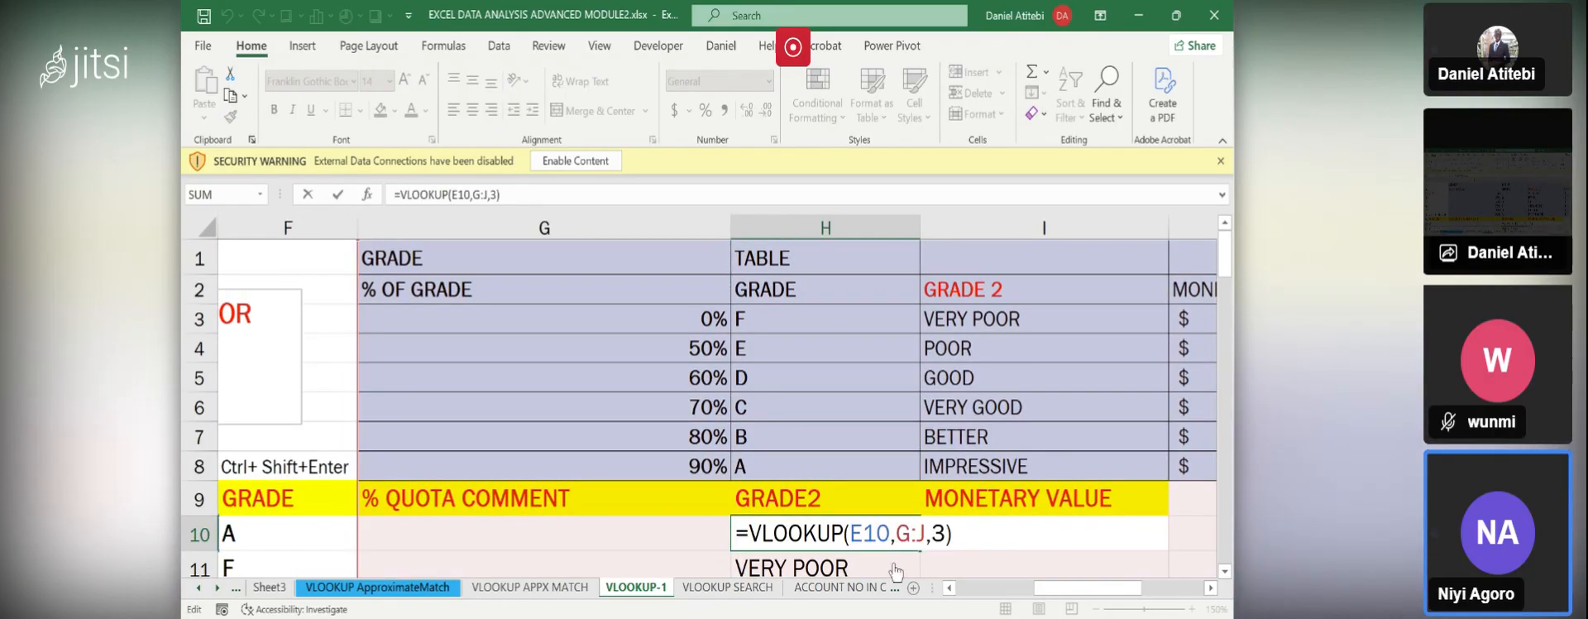
left_click(814, 313)
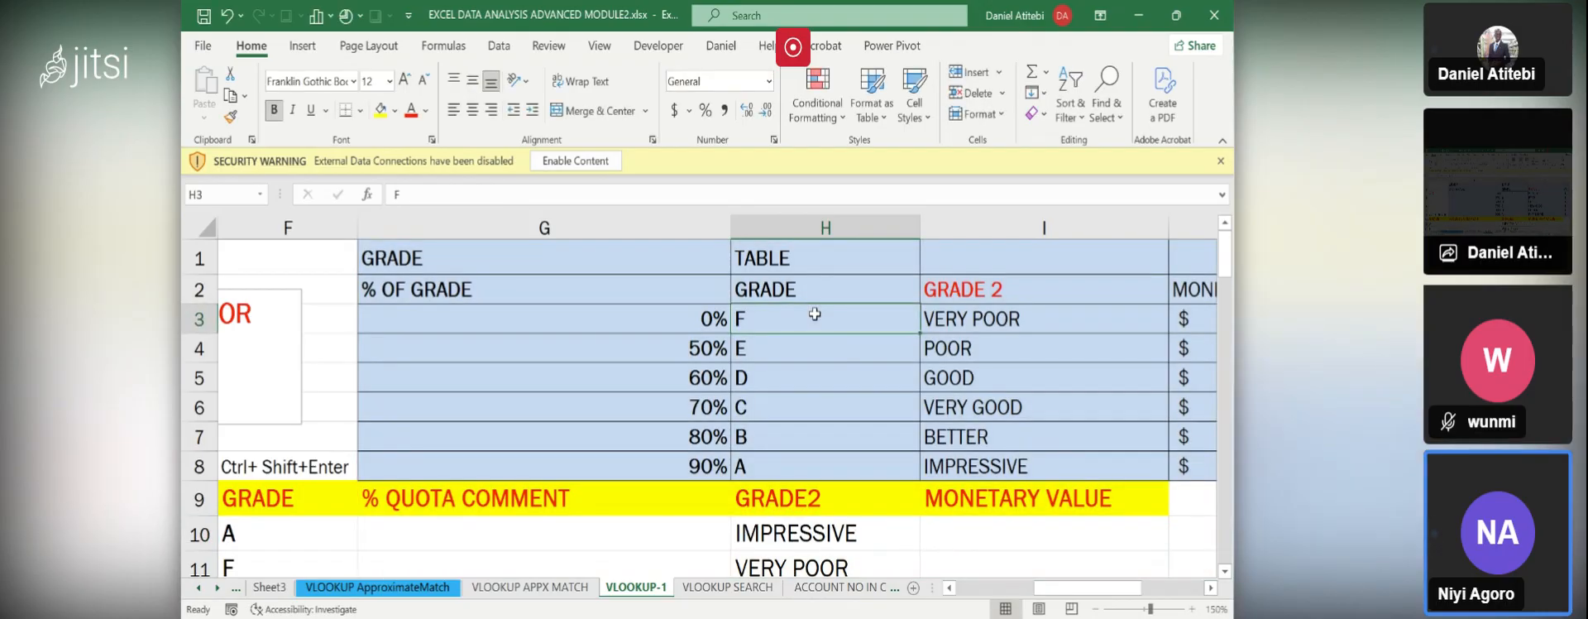
left_click(526, 262)
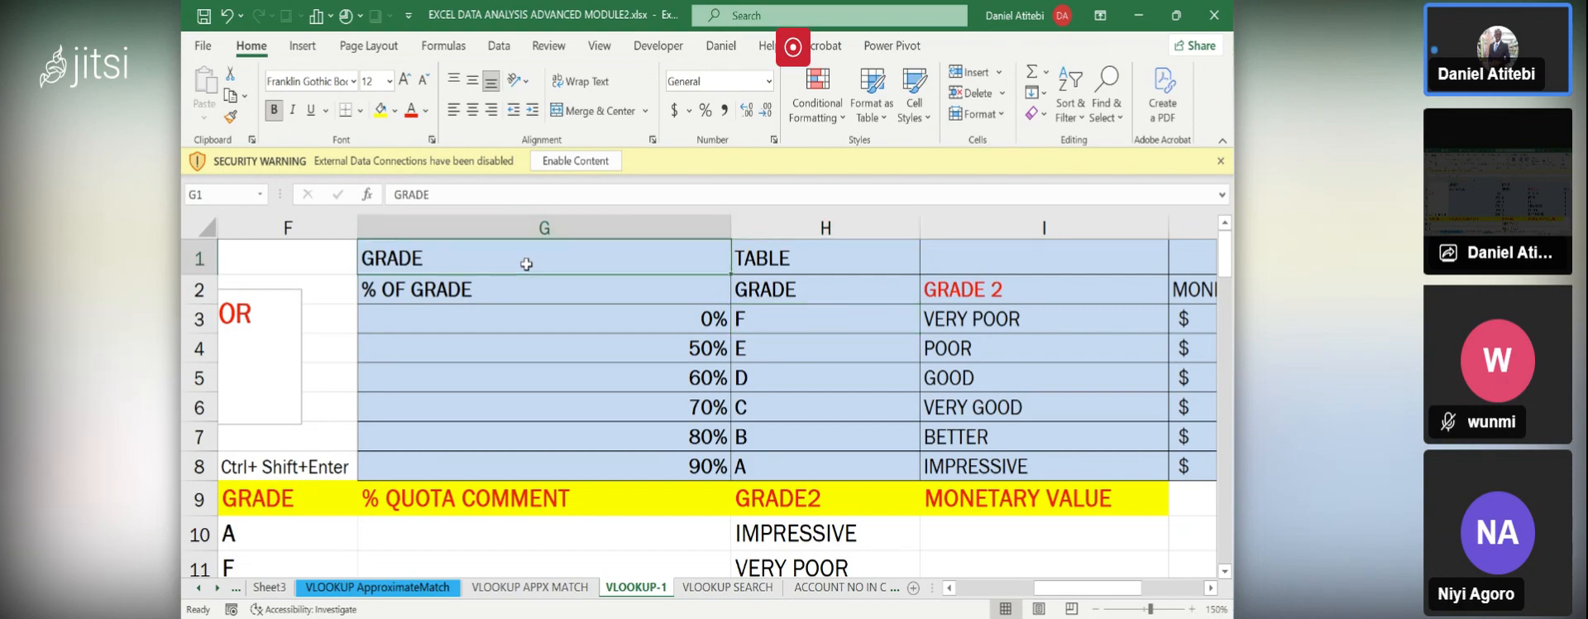
left_click(531, 218)
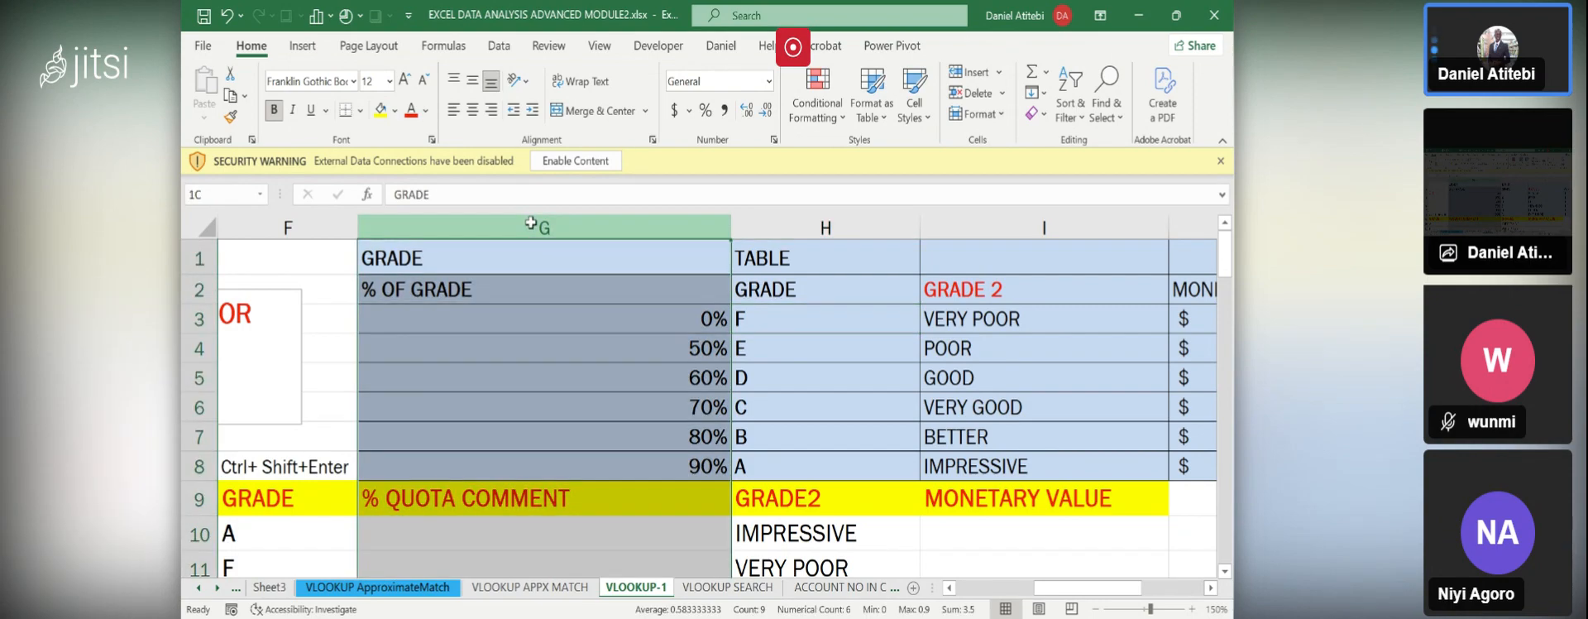
mouse_move(531, 222)
left_mouse_down()
mouse_move(1014, 214)
mouse_move(1053, 199)
mouse_move(1075, 218)
mouse_move(857, 223)
left_mouse_up()
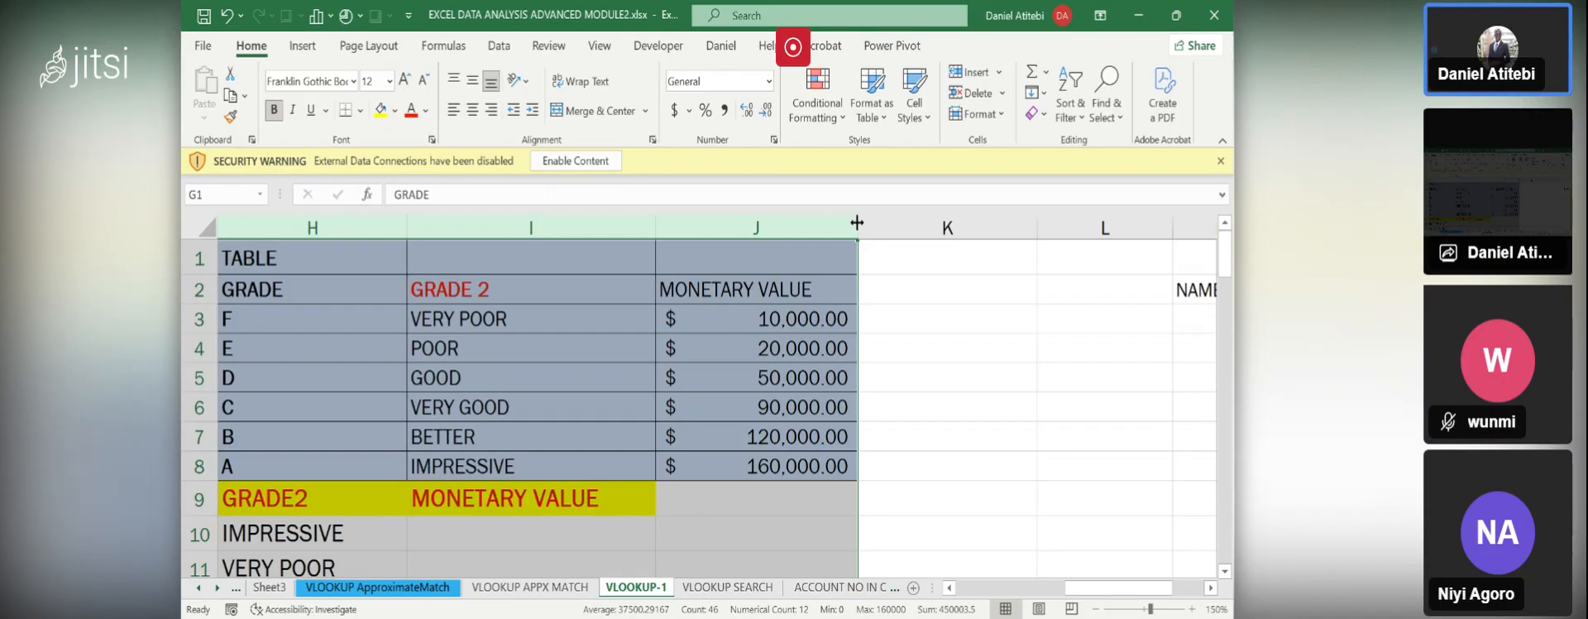
left_click(736, 320)
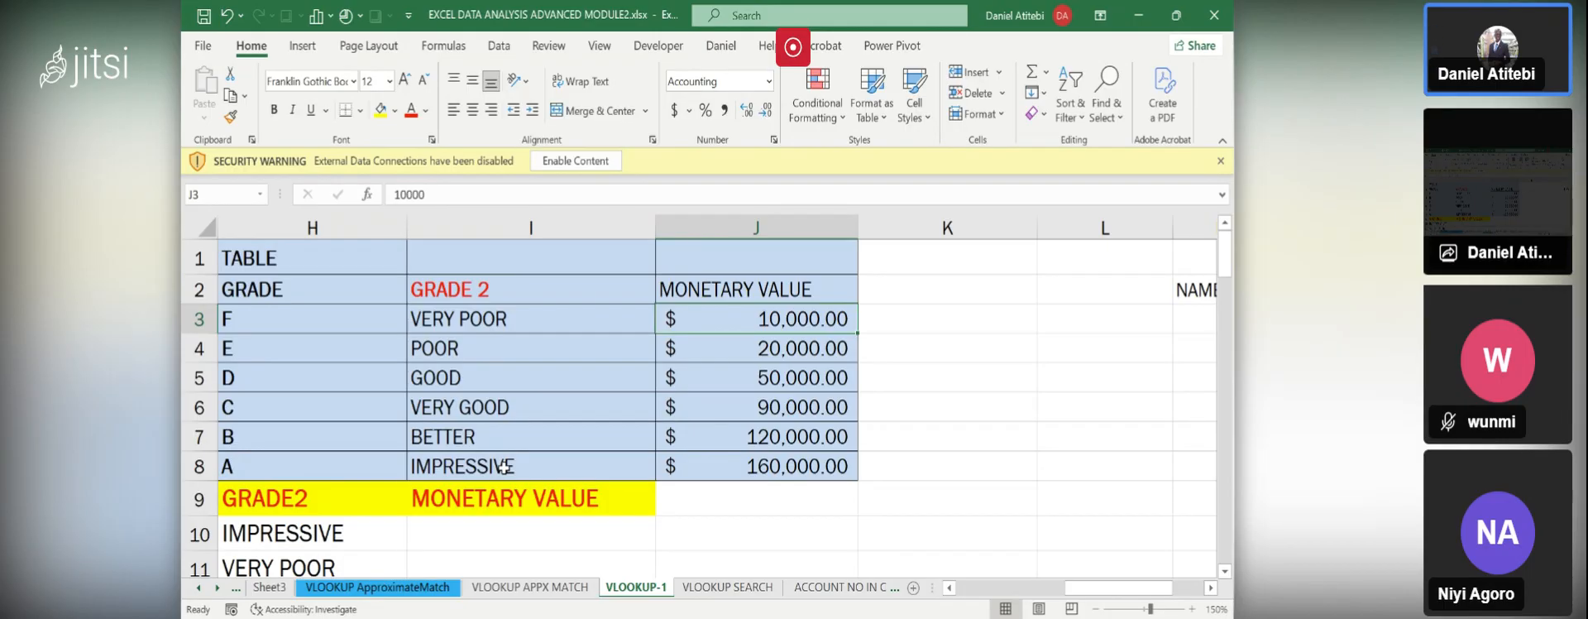
- Trace row 10 from ACHIEVED through GRADE and GRADE2 to the empty MONETARY VALUE cell
left_click(495, 540)
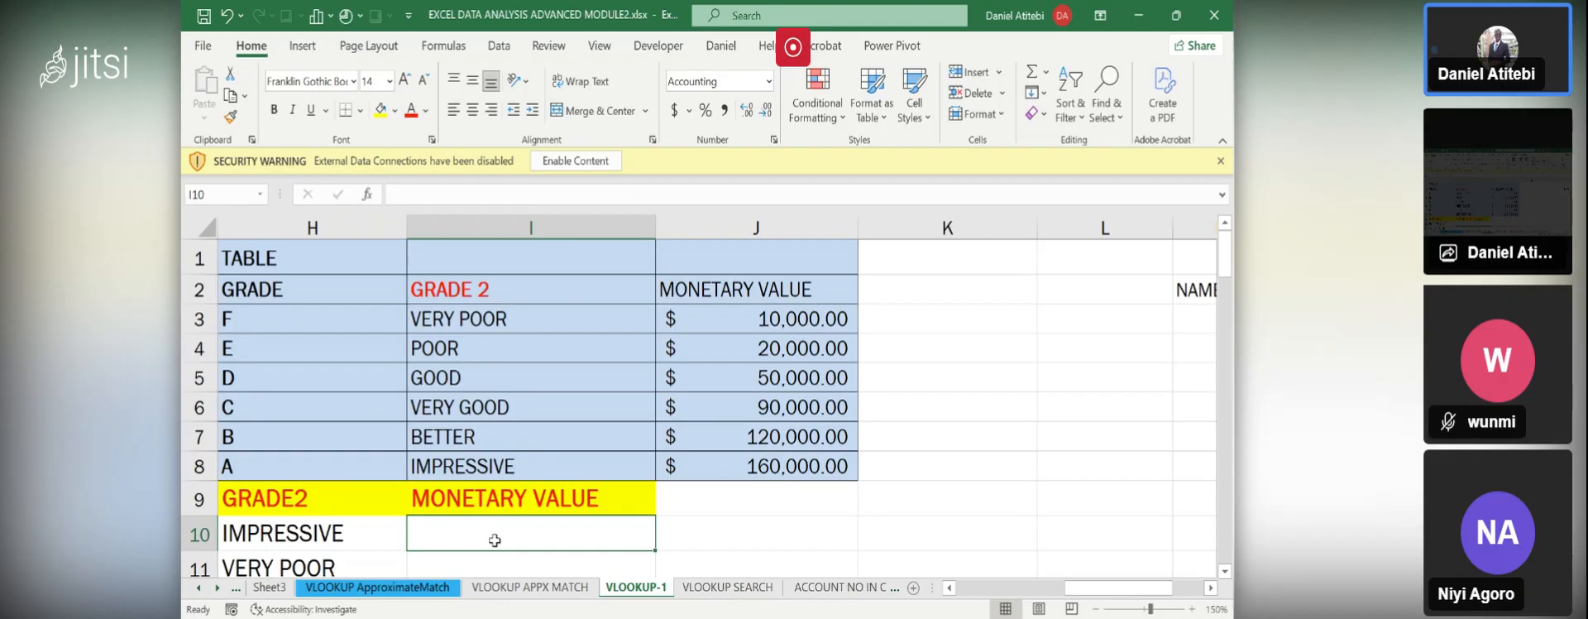
key("Left")
key("Left")
key("Left")
key("Left")
key("Left")
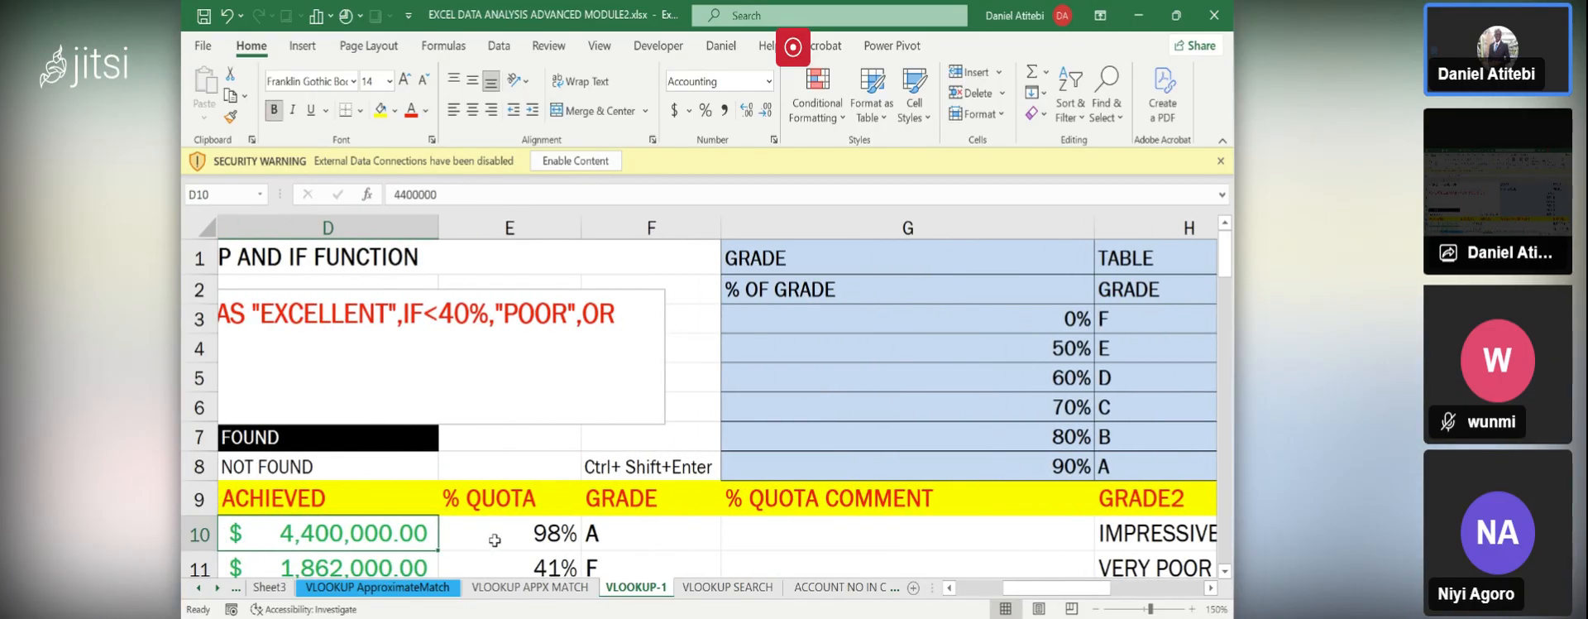
left_click(625, 528)
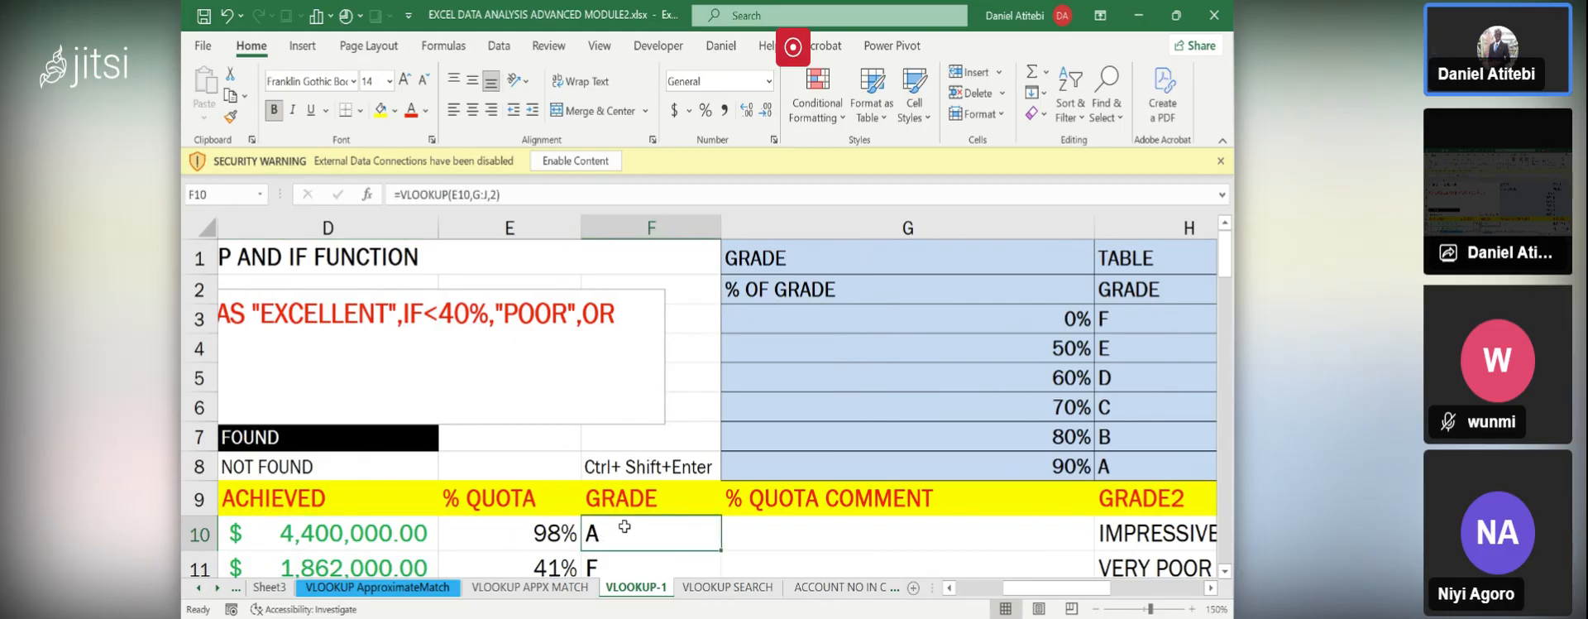
key("Right")
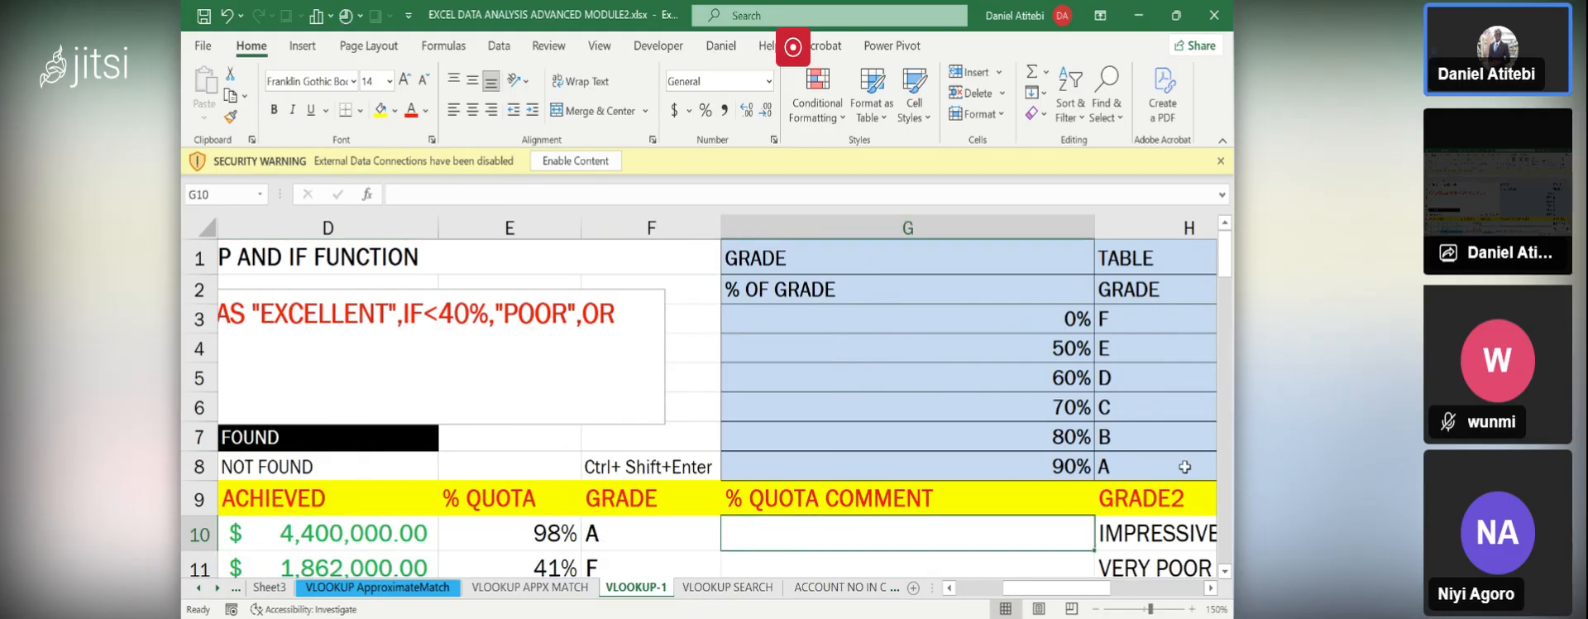
key("Right")
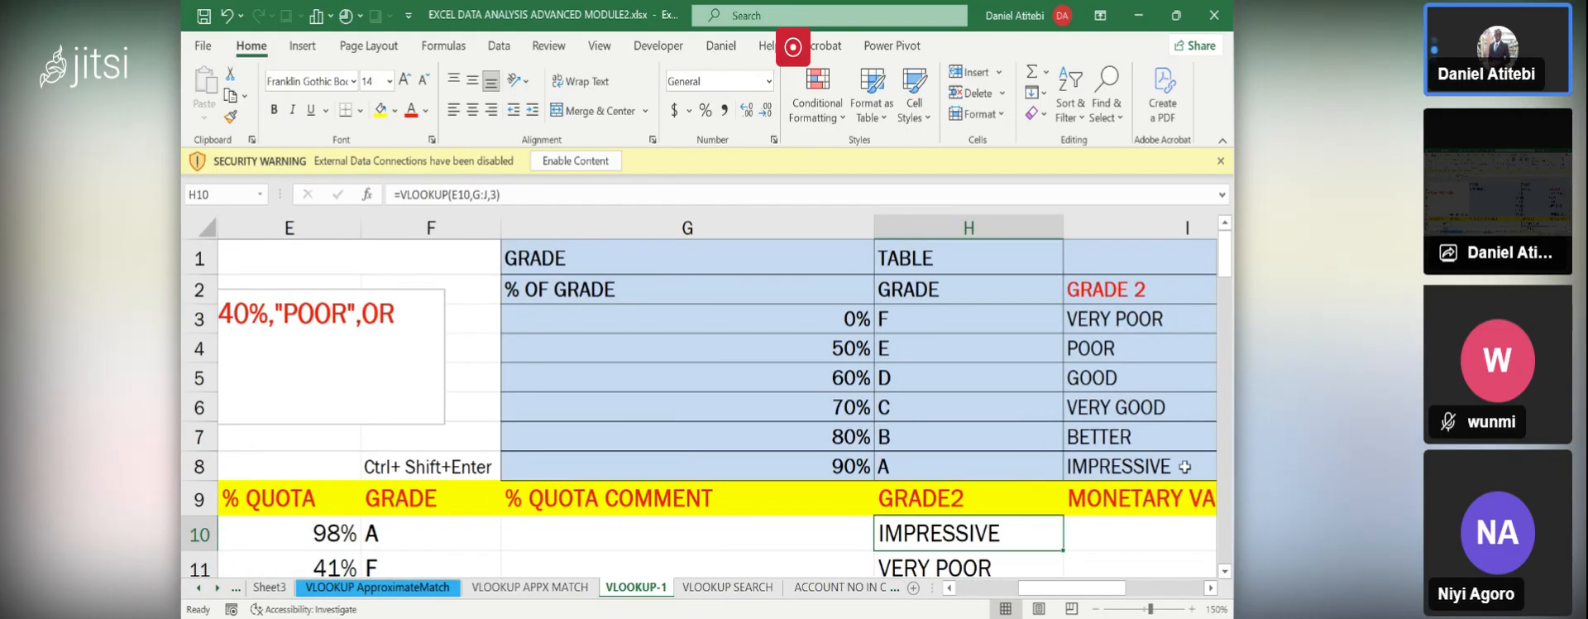
key("Right")
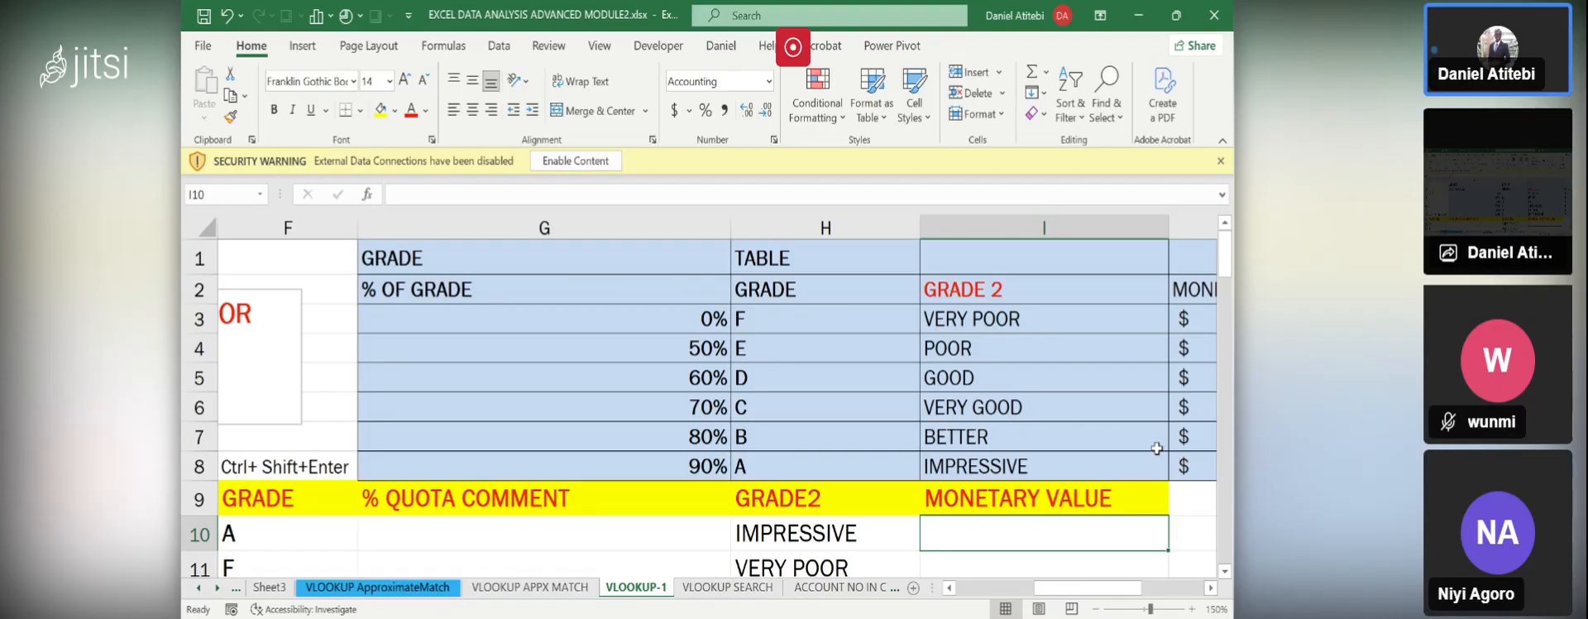
- Examine the lookup table's MONETARY VALUE entries for the highest and lowest grades, going back across the F row
left_click(1160, 461)
key("Right")
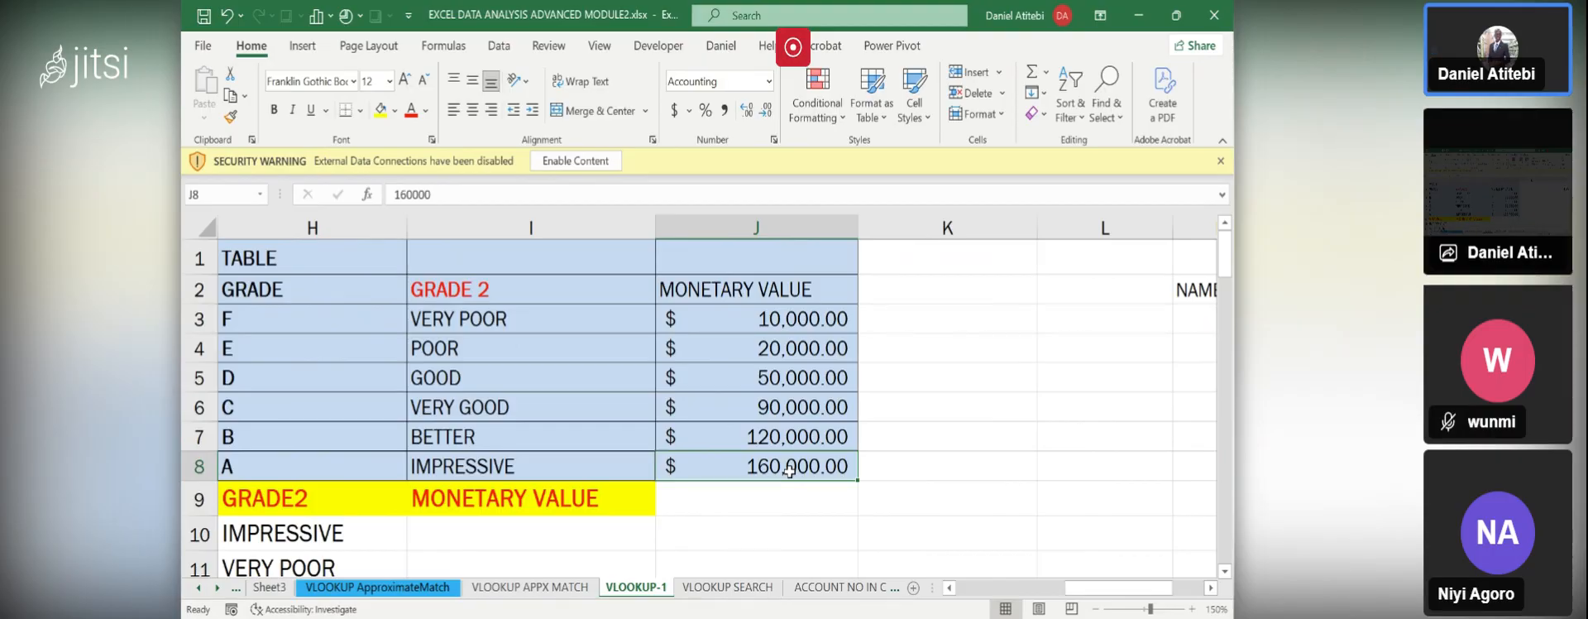
left_click(753, 328)
key("Left")
key("Left")
key("Left")
key("Left")
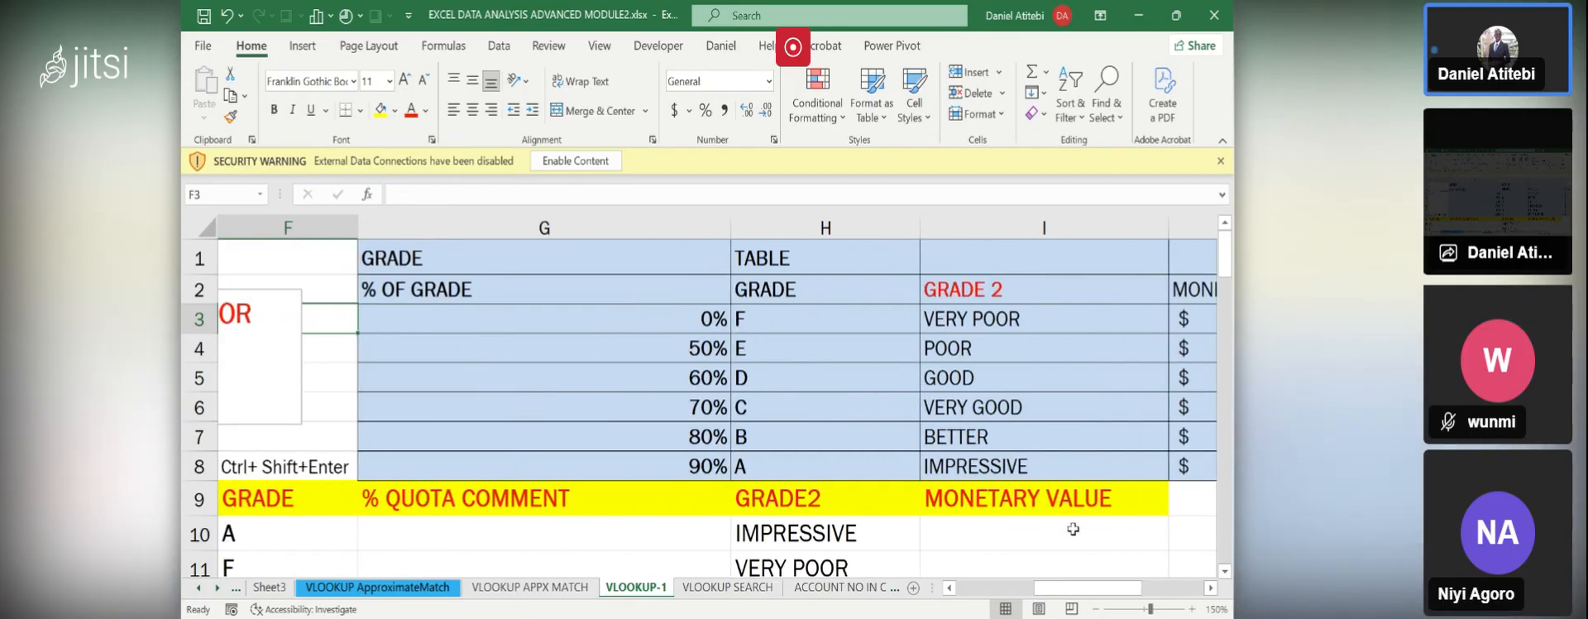
- Examine the lookup table's MONETARY VALUE column, and trace row 10 from the empty MONETARY VALUE cell back to ACHIEVED
left_click(1211, 587)
left_click(1211, 587)
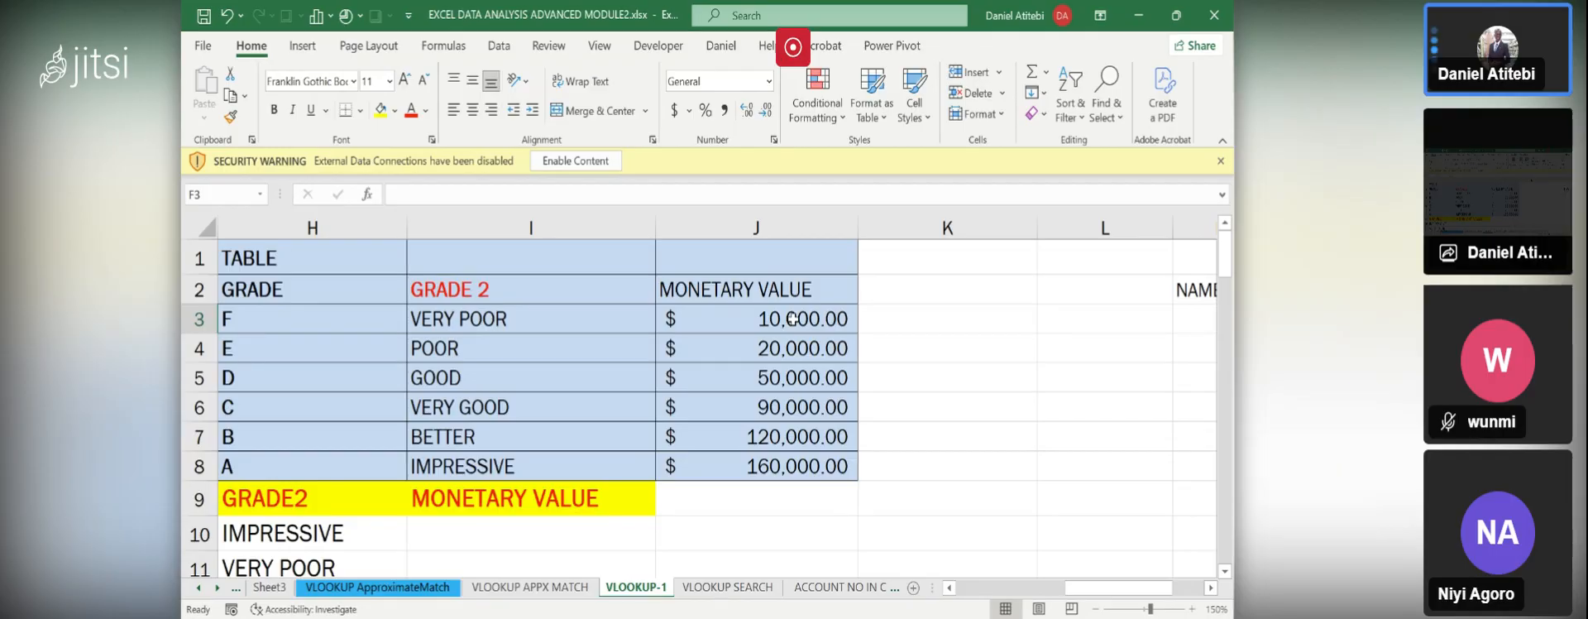
key("Left")
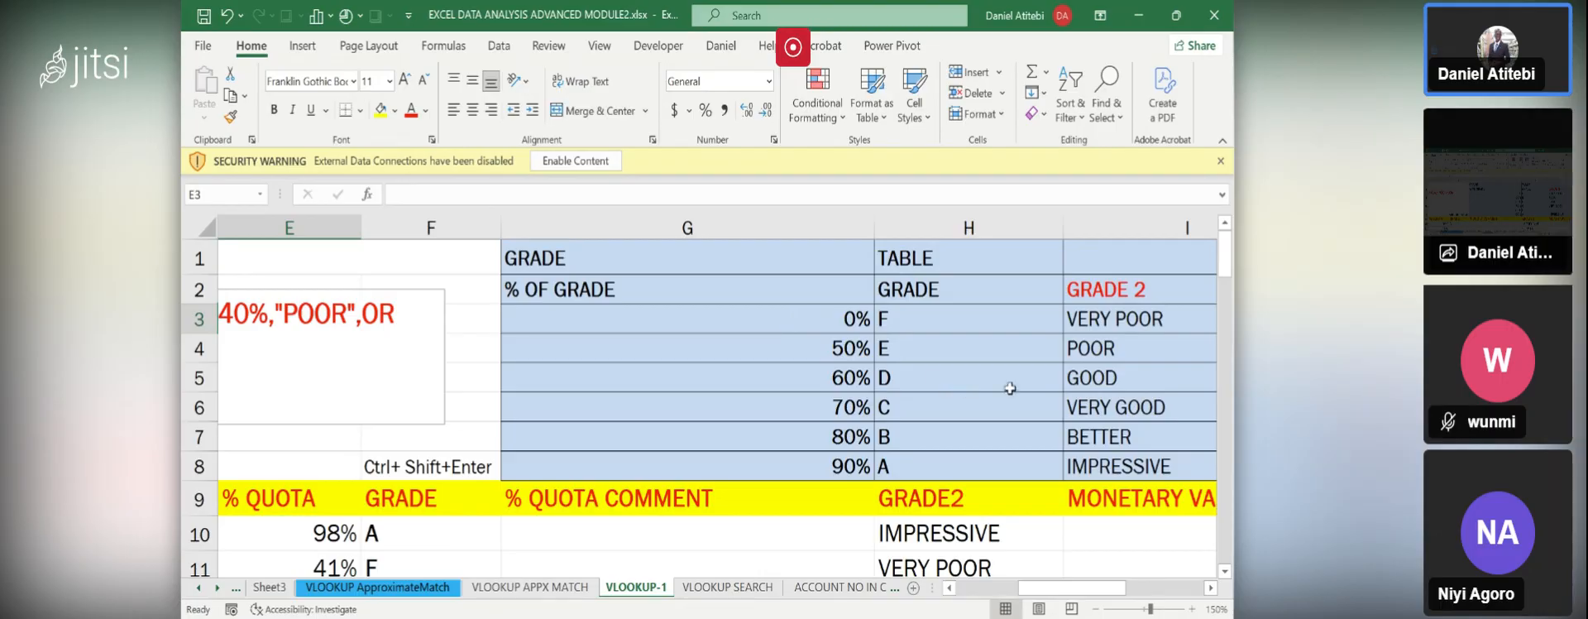
left_click(1130, 539)
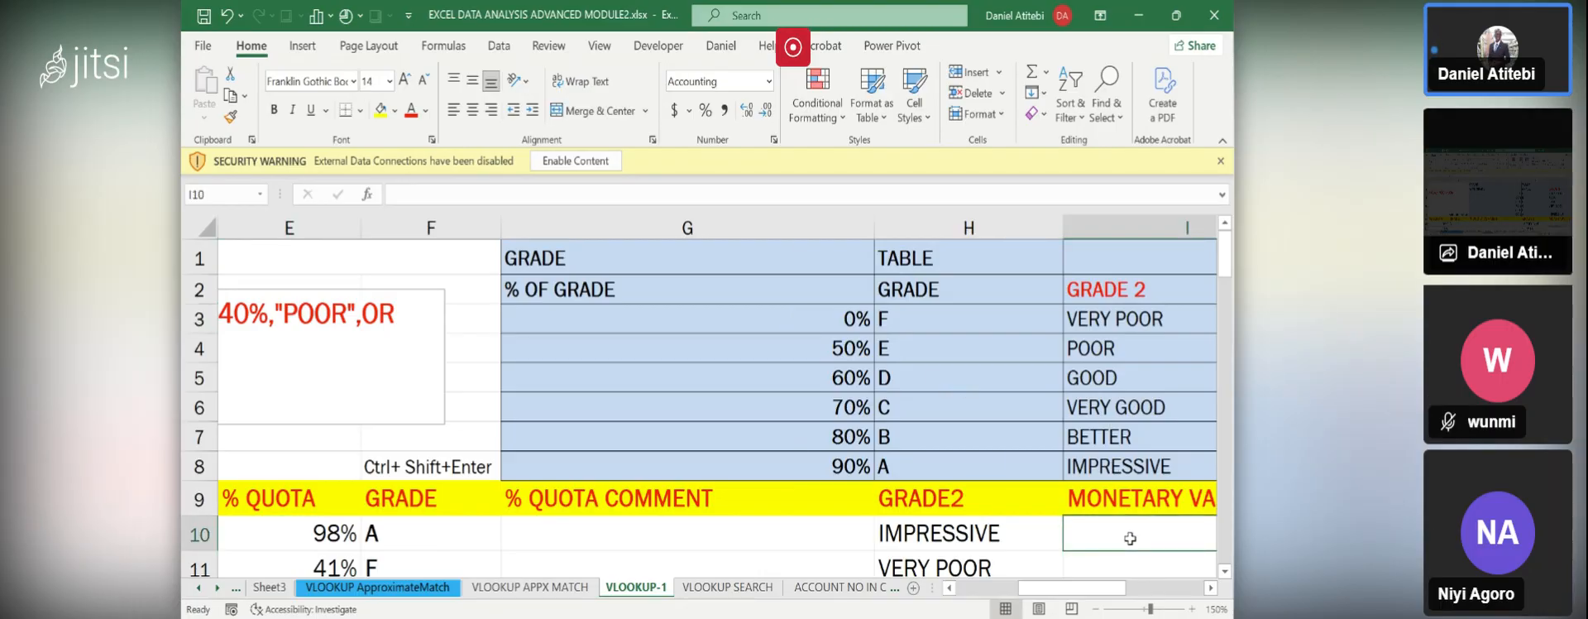
key("Left")
key("Left")
key("Left")
key("Left")
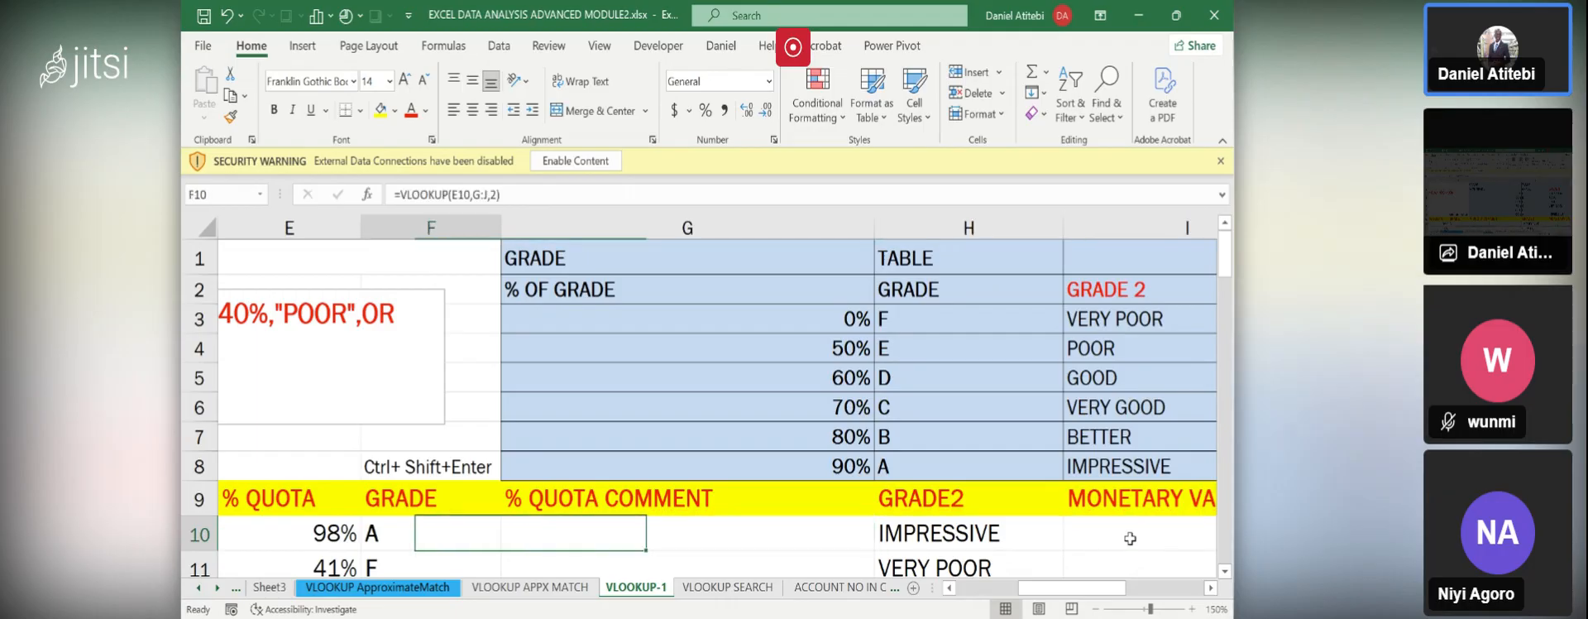
key("Left")
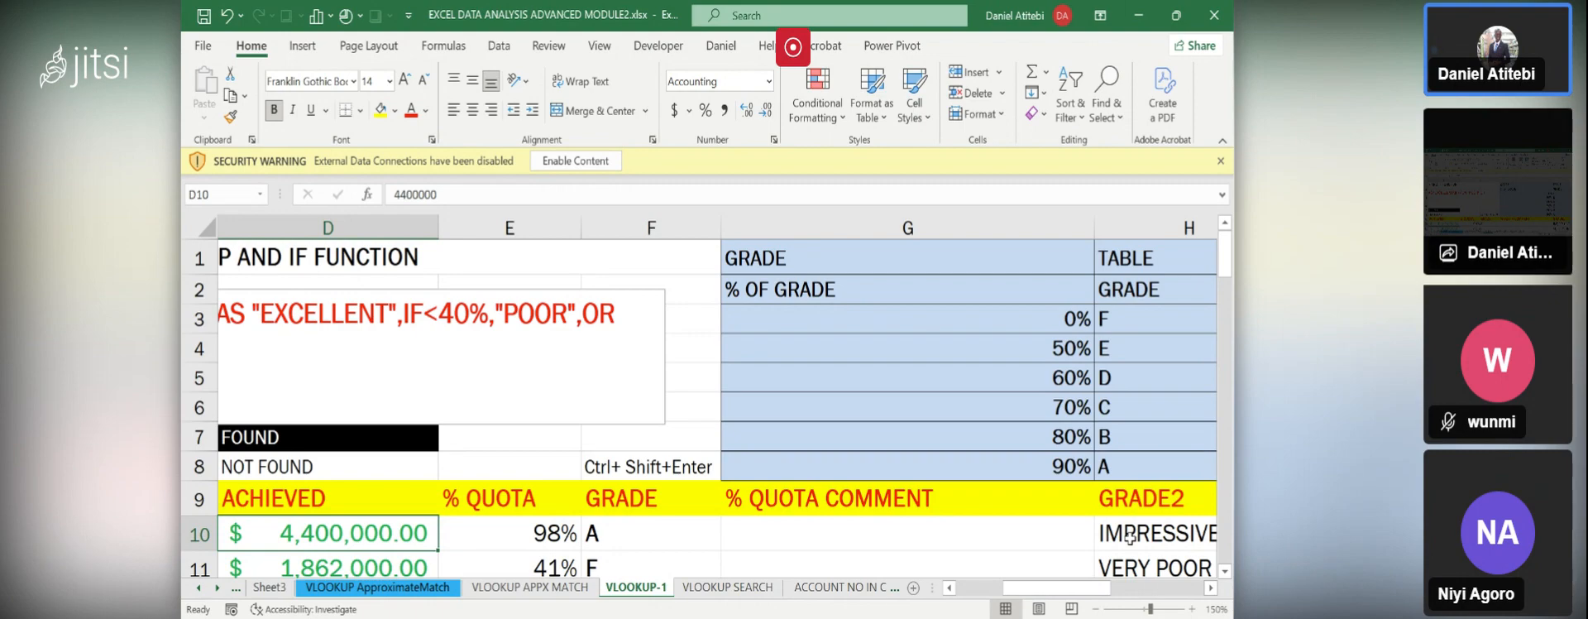
- Review row 10 from ACHIEVED across to column J below the lookup table, and return to the empty % QUOTA COMMENT cell
key("Right")
key("Right")
key("Right")
key("Right")
key("Right")
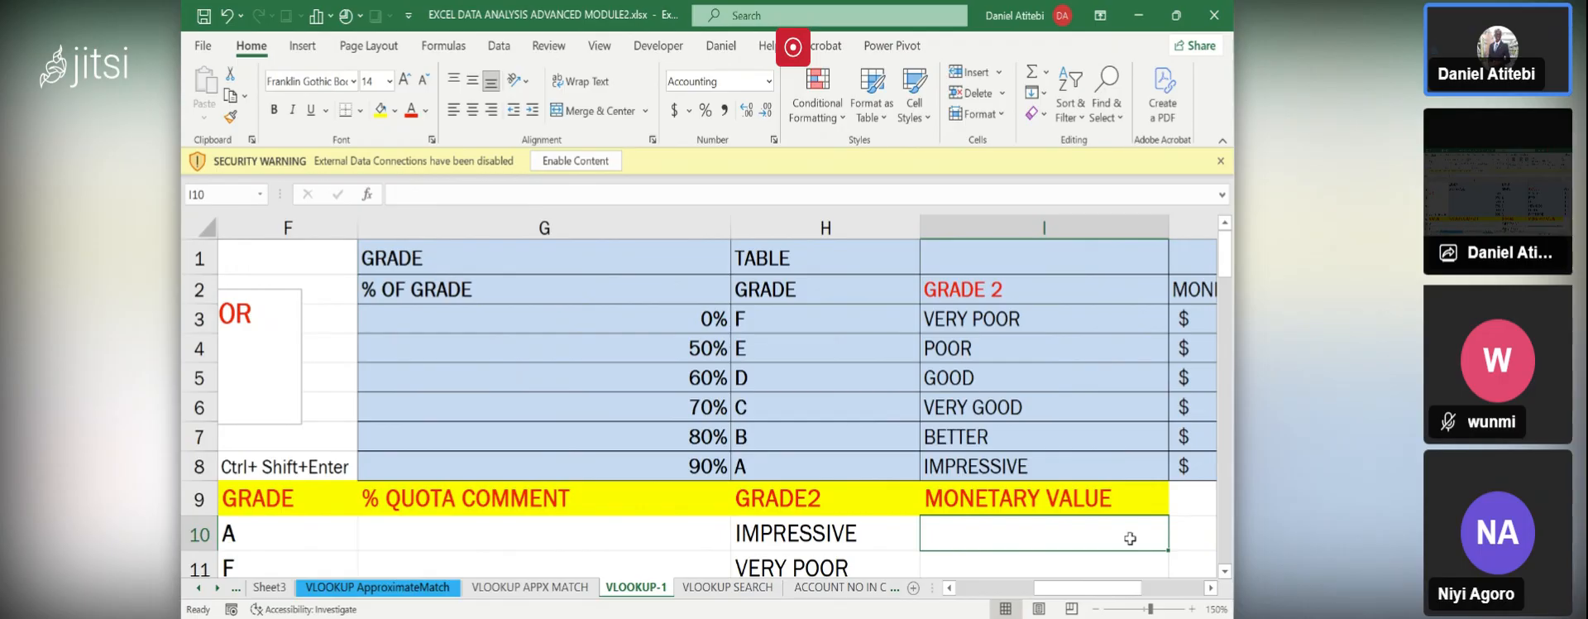
key("Right")
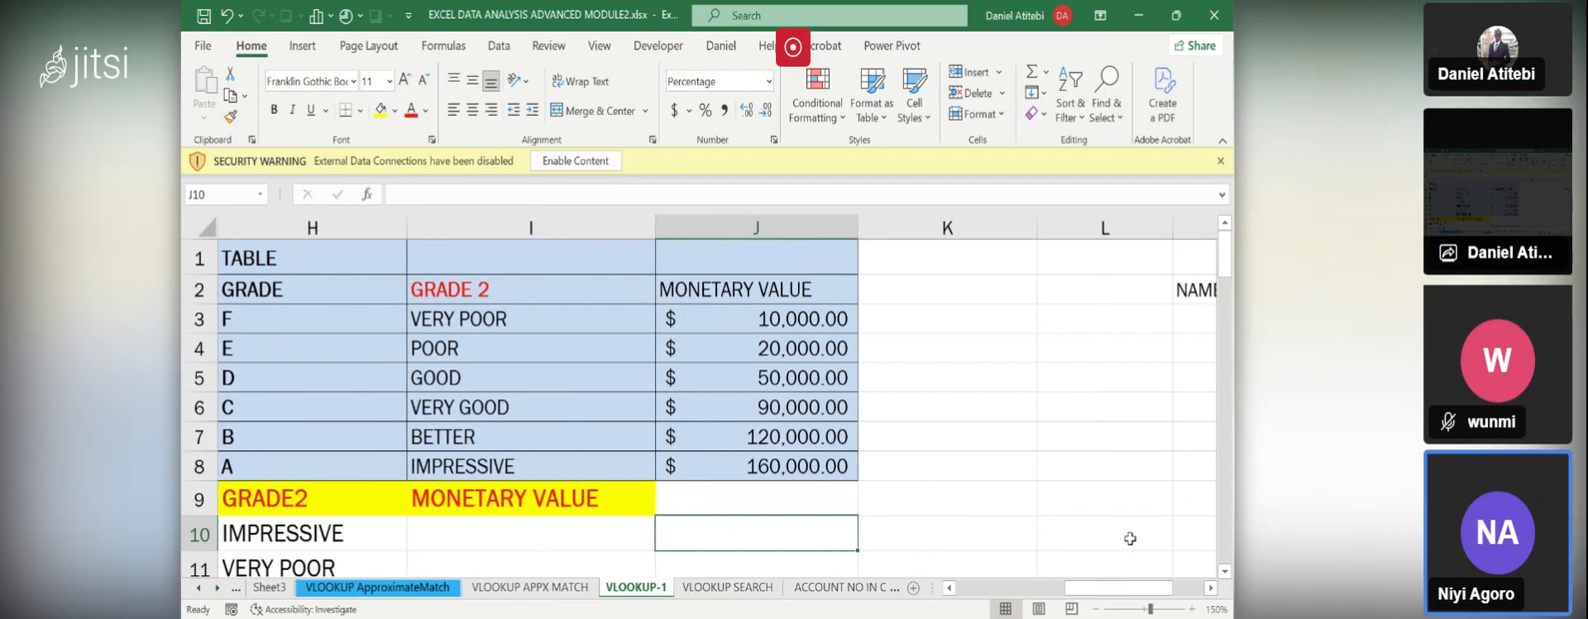
key("Left")
key("Left")
key("Left")
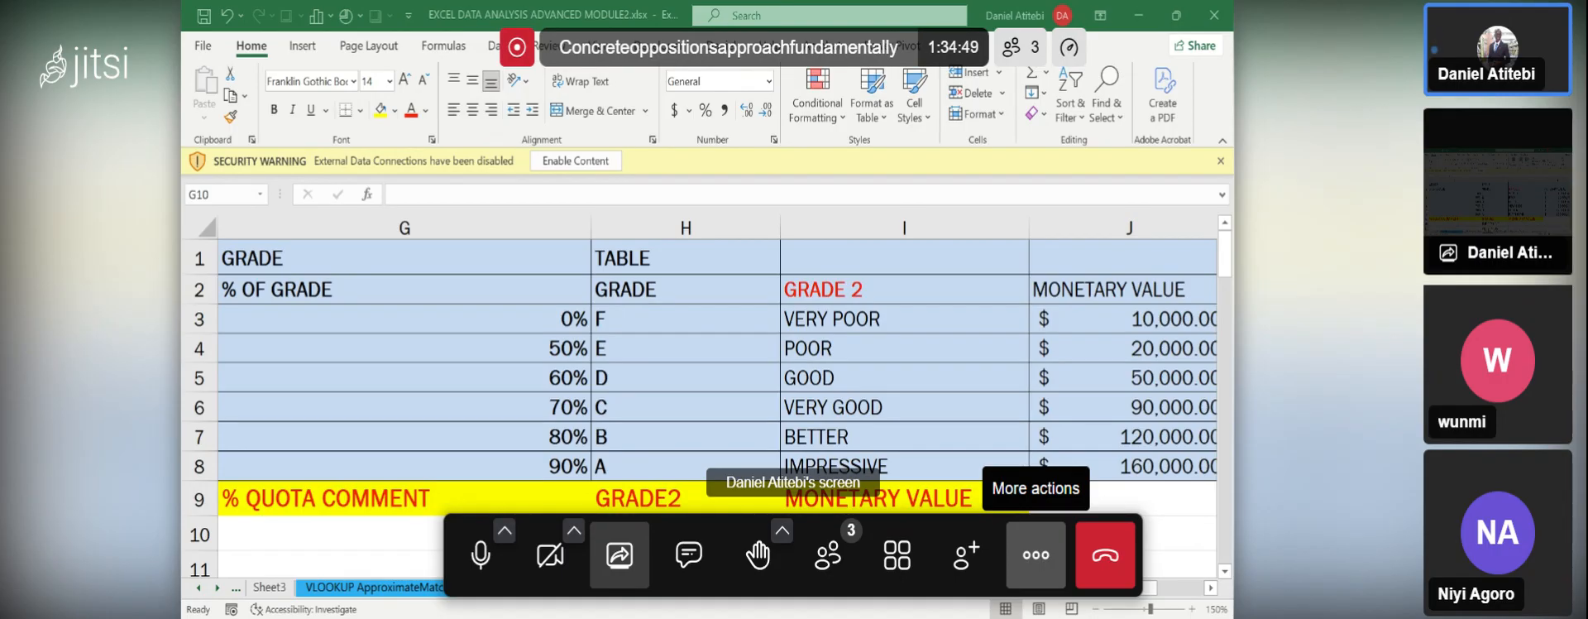
- Open the additional actions of the Jitsi meeting
left_click(1028, 550)
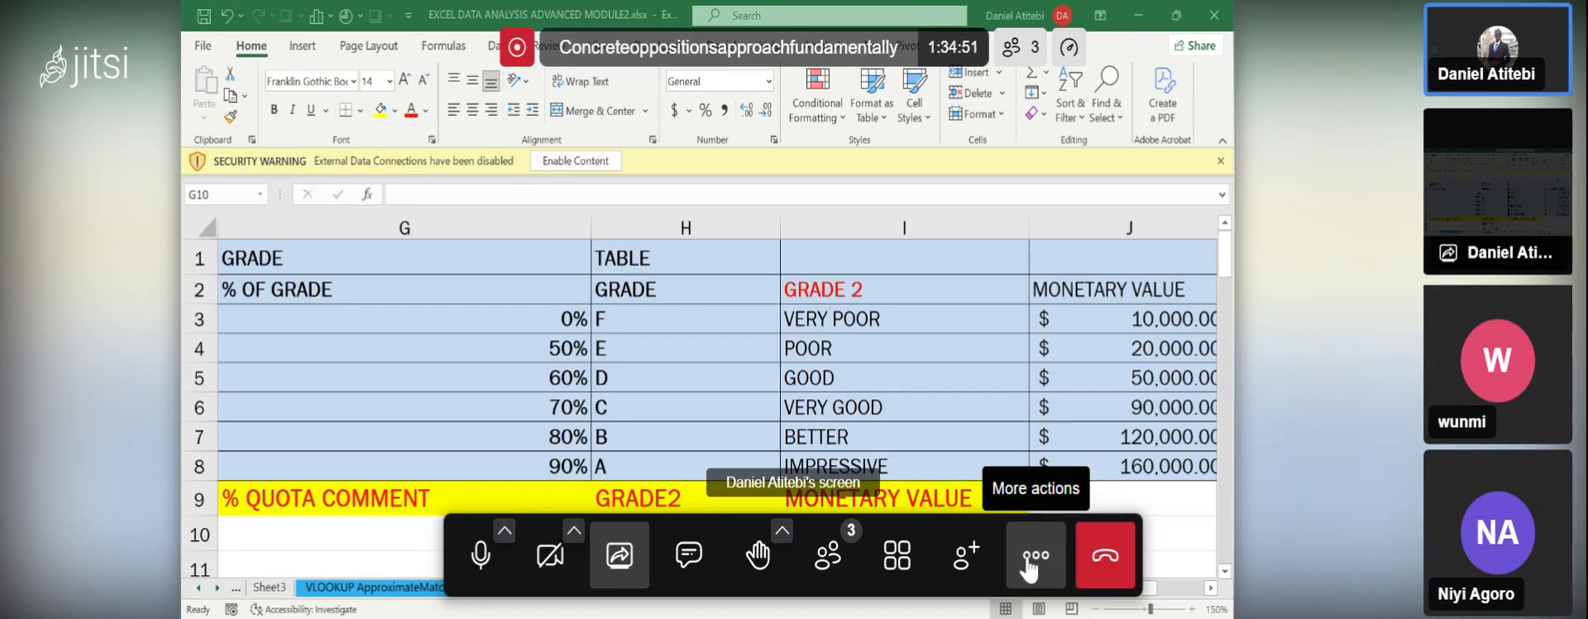